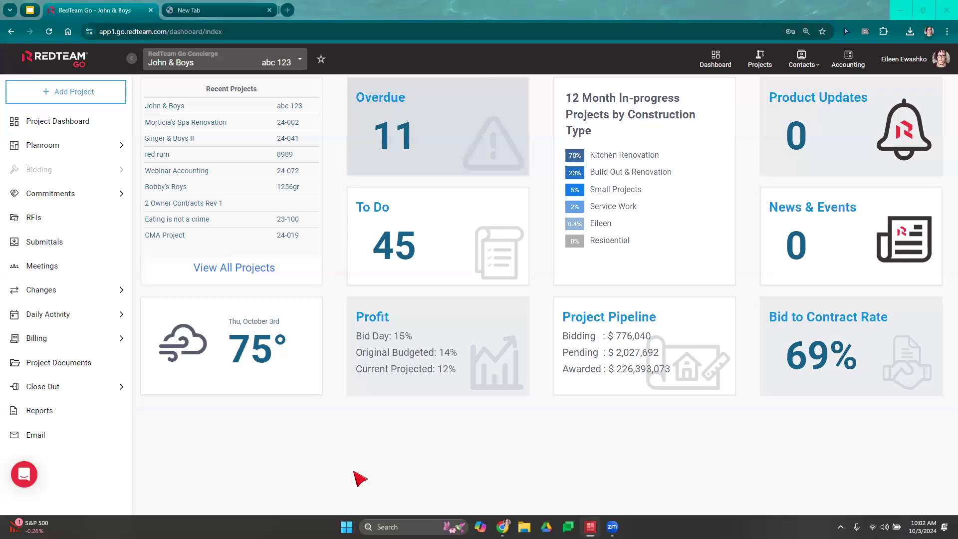
- Open the John & Boys project and display its existing Owner A billings
left_click(168, 111)
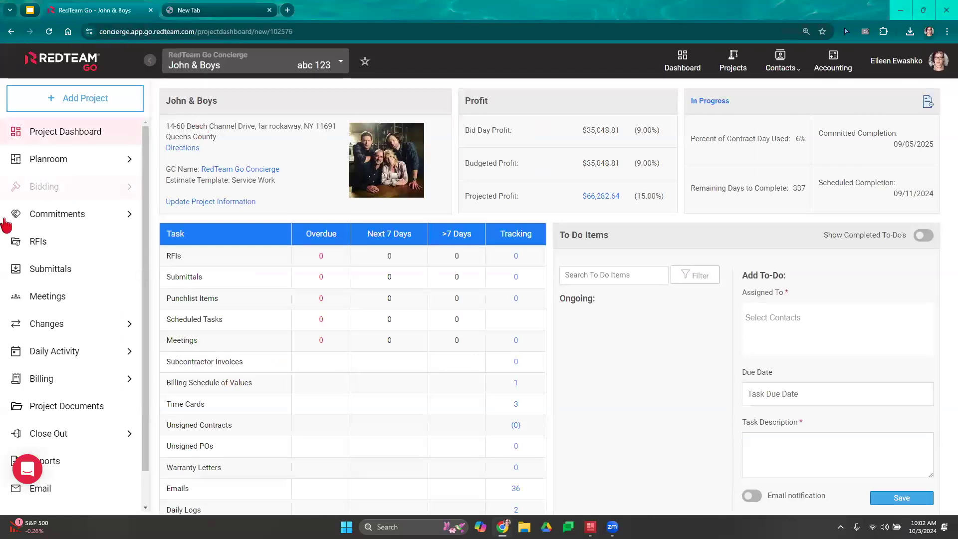
scroll(10, 240, "down", 1)
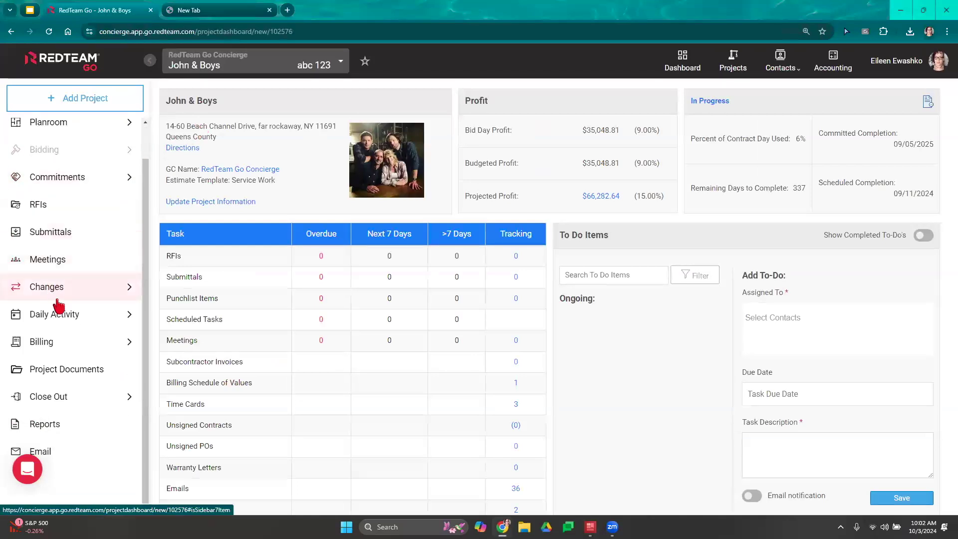
left_click(97, 344)
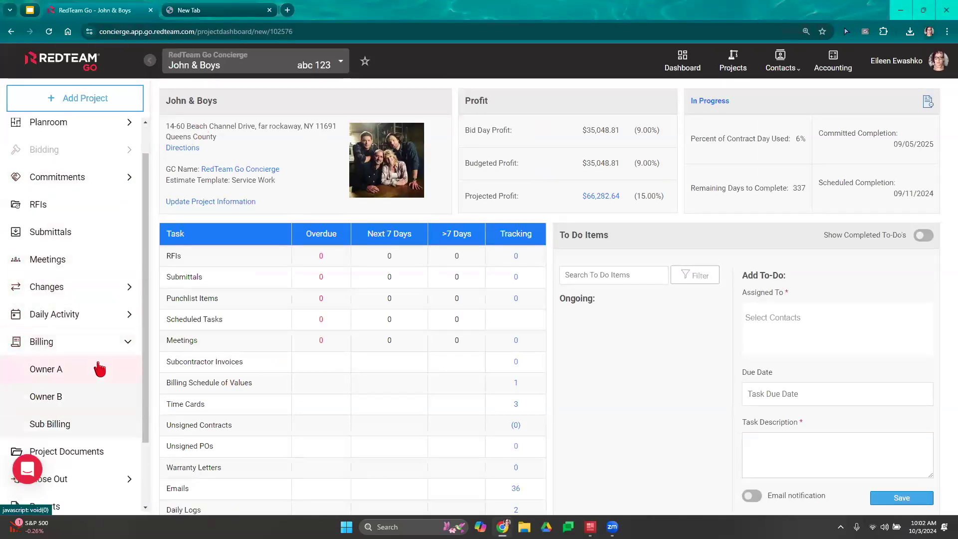
left_click(100, 369)
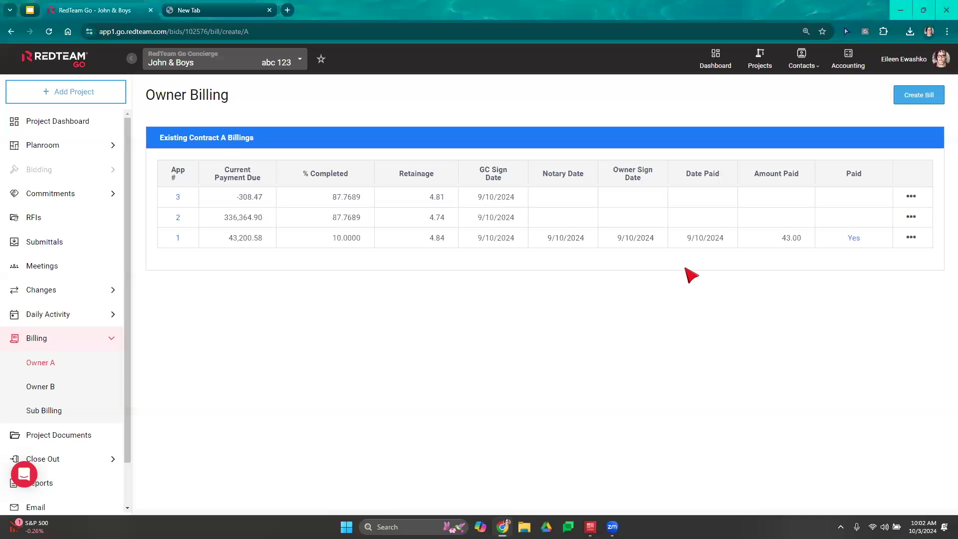
- Open application 2 of John & Boys for notarizing from the accounting Notary & Approvals list of pending owner bills
left_click(845, 61)
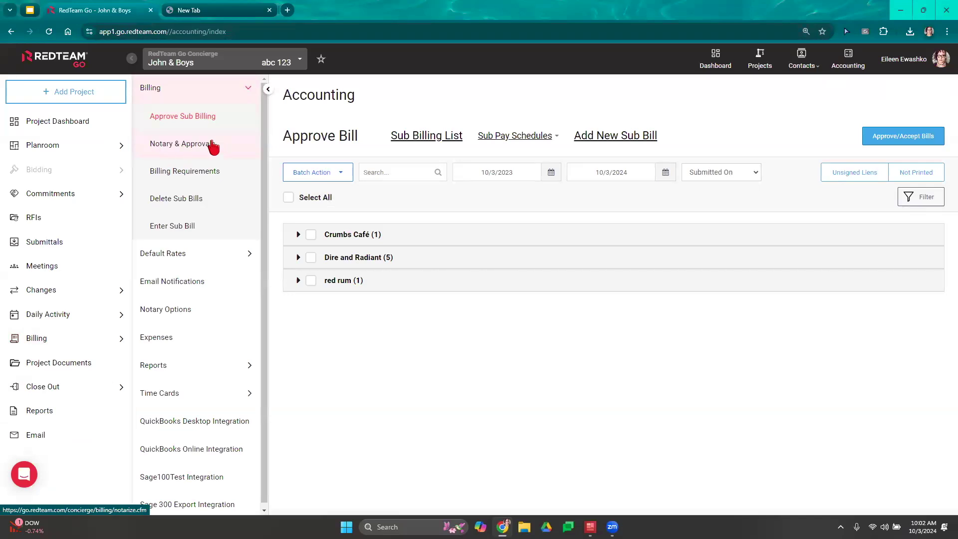
left_click(178, 145)
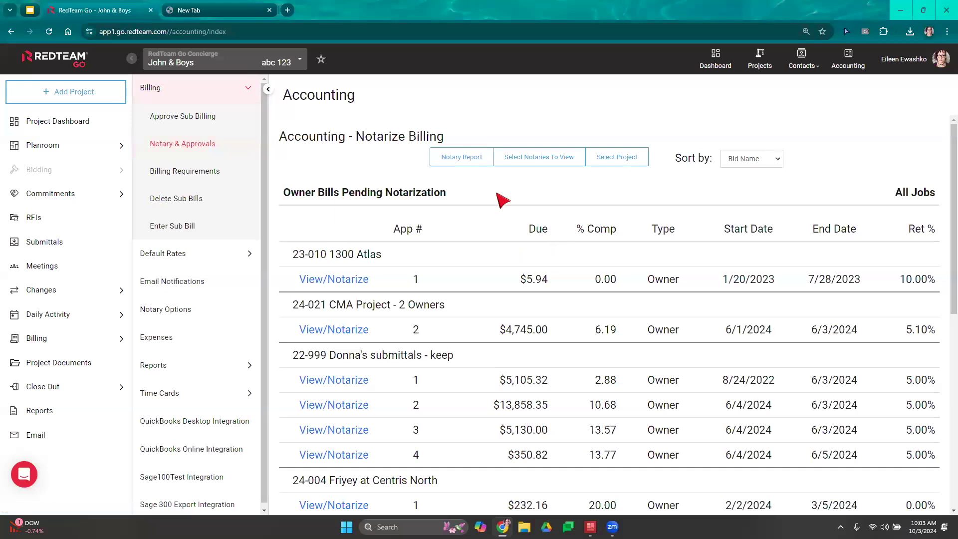
scroll(496, 197, "down", 4)
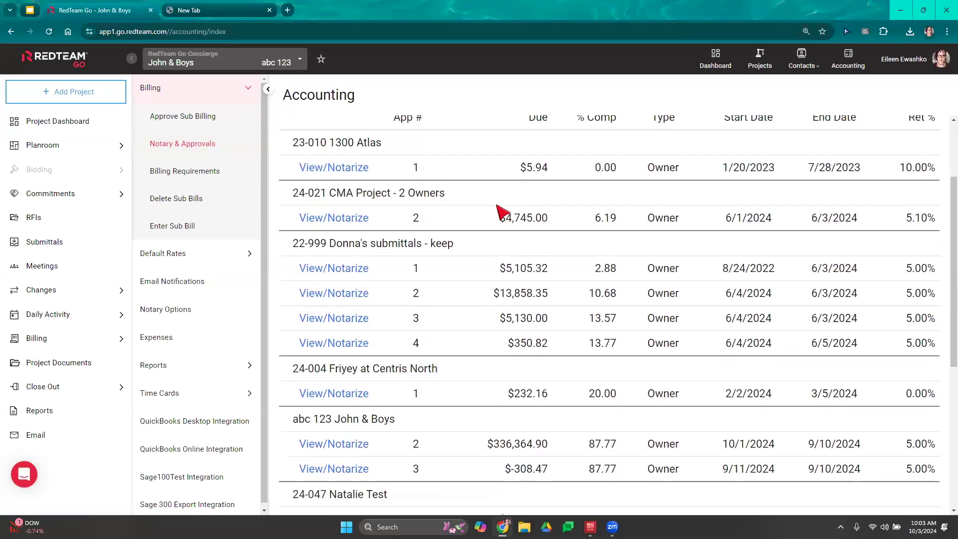
scroll(500, 211, "down", 1)
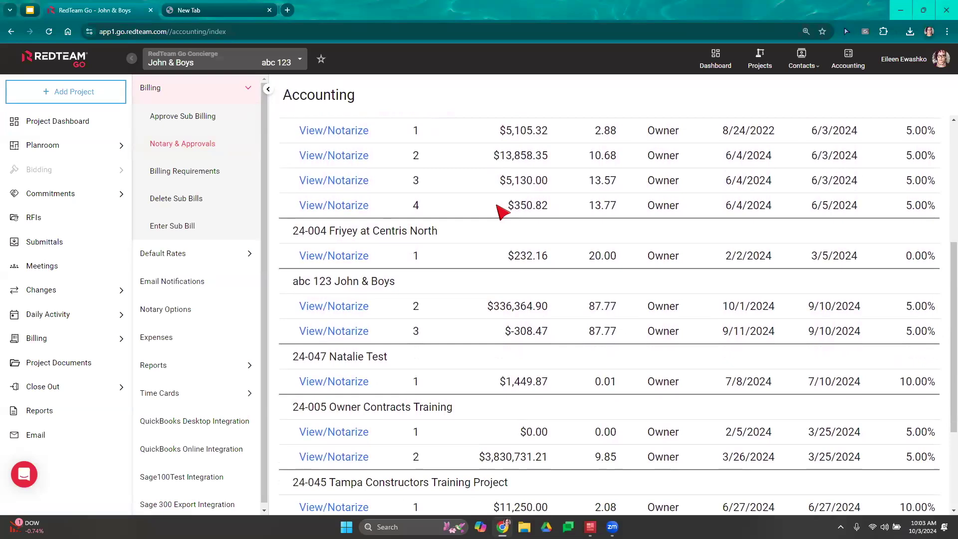
scroll(500, 212, "down", 2)
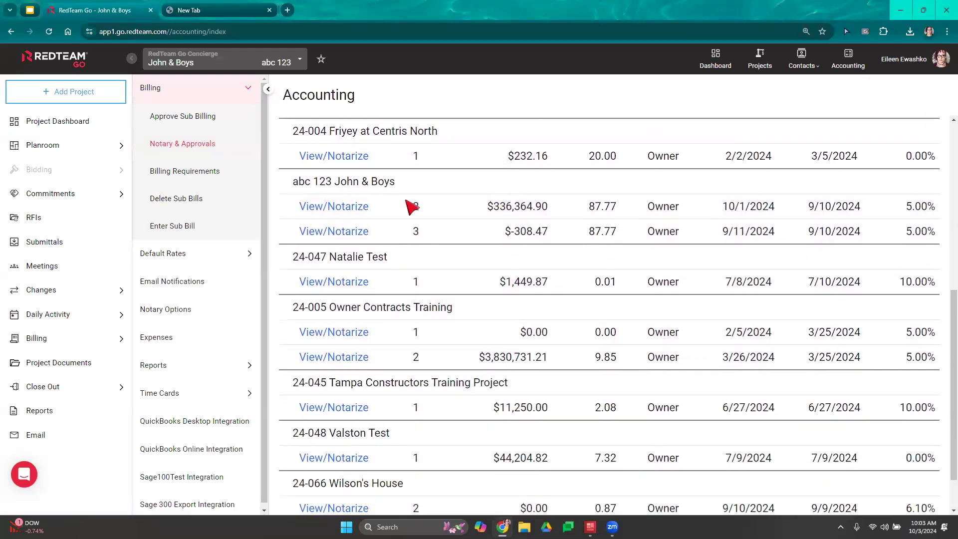
scroll(410, 206, "down", 1)
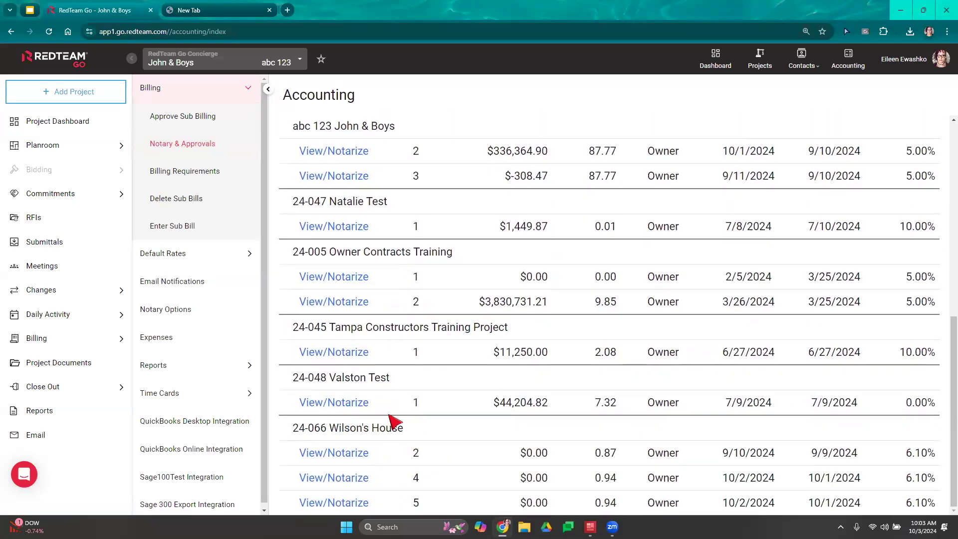
scroll(394, 250, "up", 1)
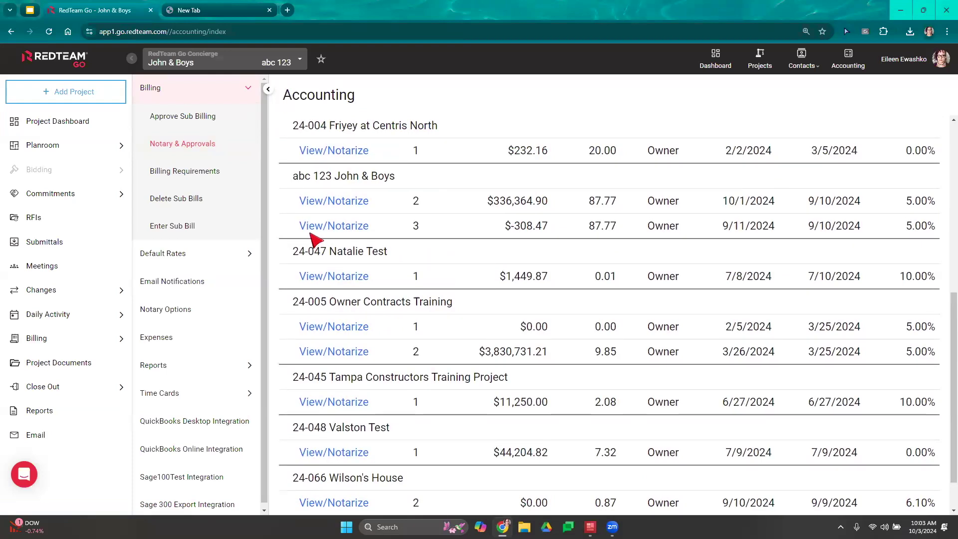
left_click(318, 205)
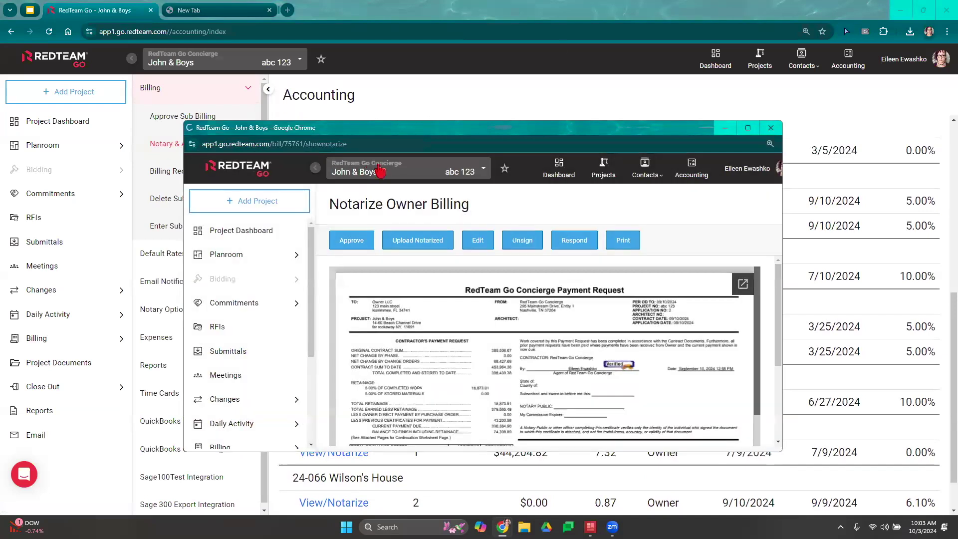
- Maximize the Notarize Owner Billing window, enlarge the page and dismiss the notice about removed sub bills and labor costs
left_click(748, 127)
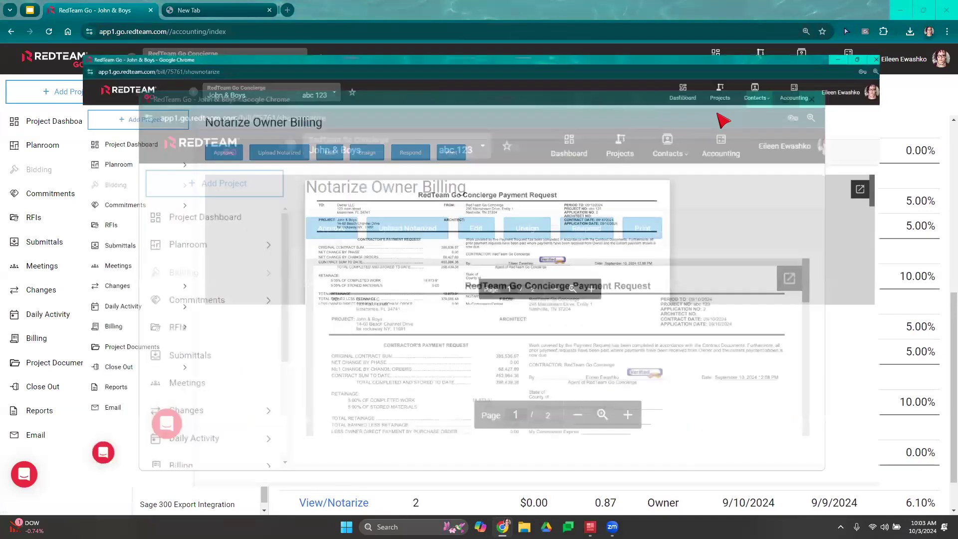
key("ctrl+plus")
key("ctrl+plus")
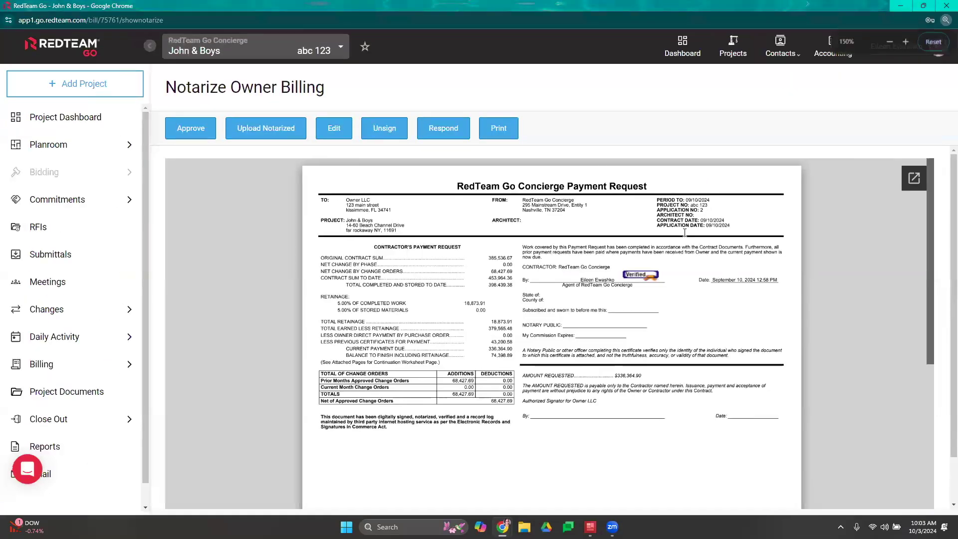
key("ctrl+plus")
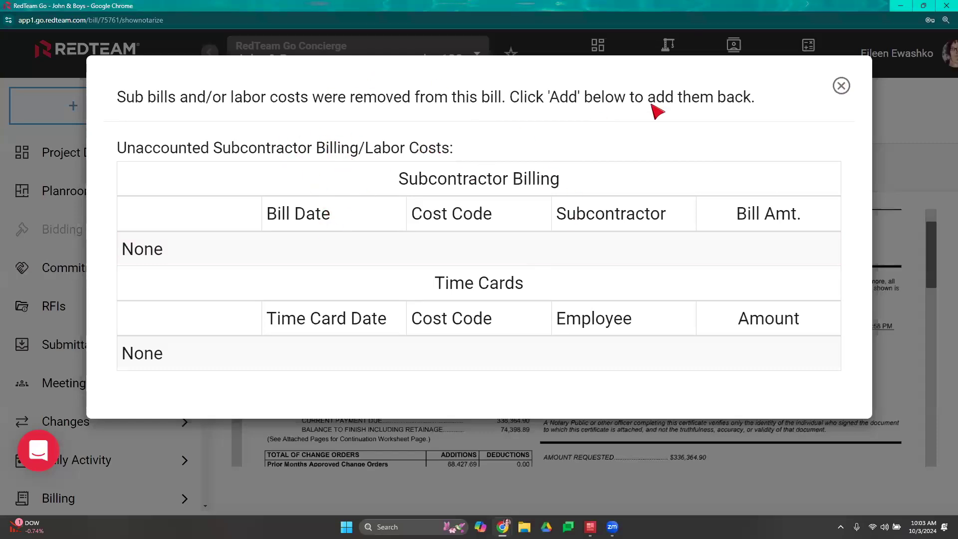
left_click(841, 86)
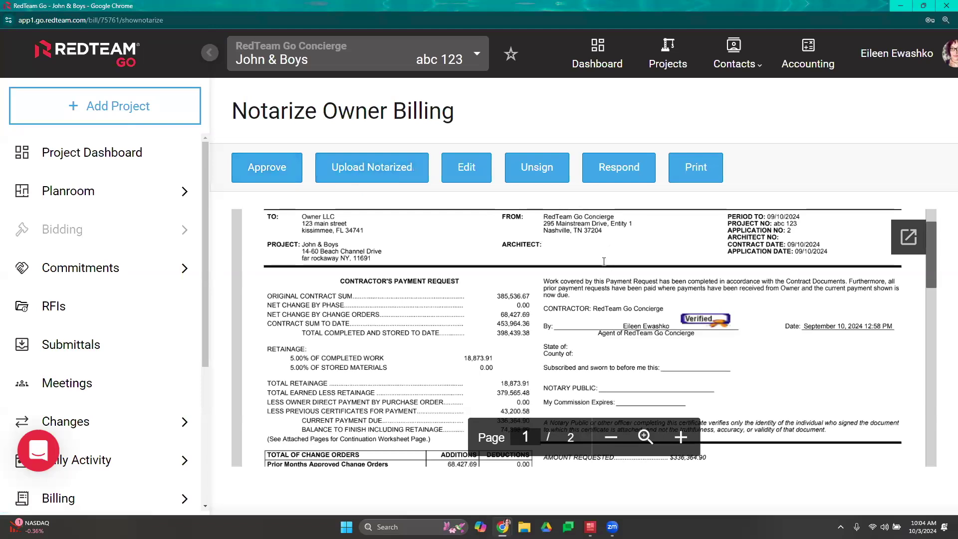
- Review the payment request and its second-page continuation worksheet for application 2
scroll(475, 297, "down", 10)
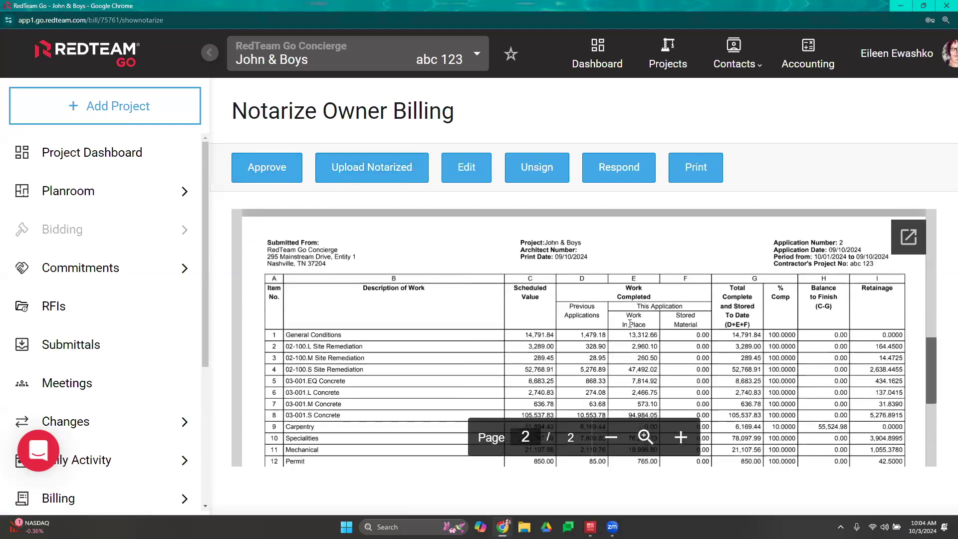
scroll(786, 333, "up", 5)
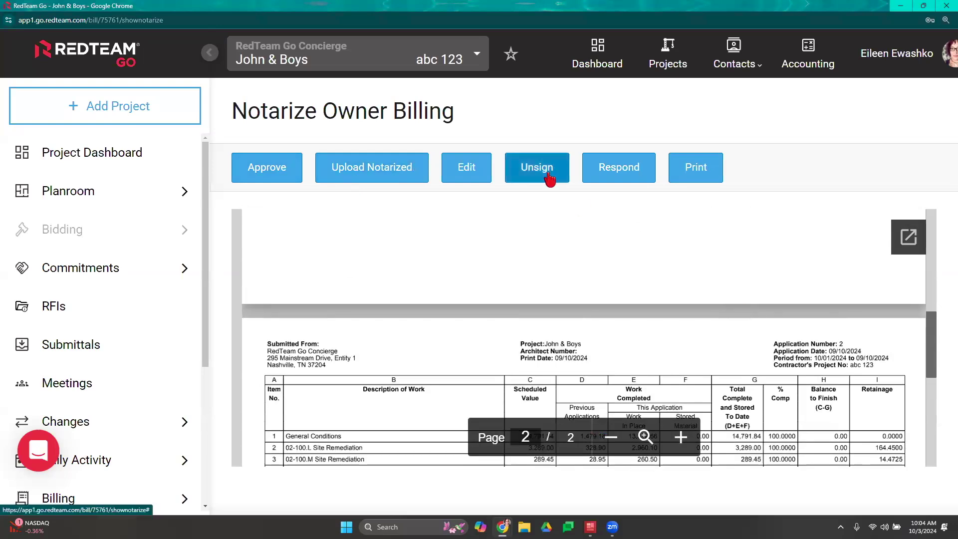
scroll(583, 350, "up", 5)
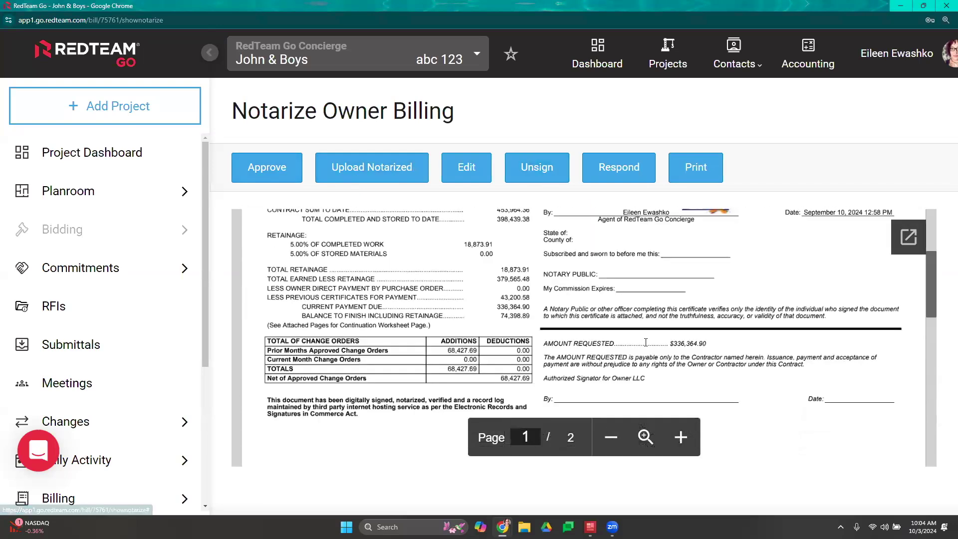
scroll(618, 360, "up", 2)
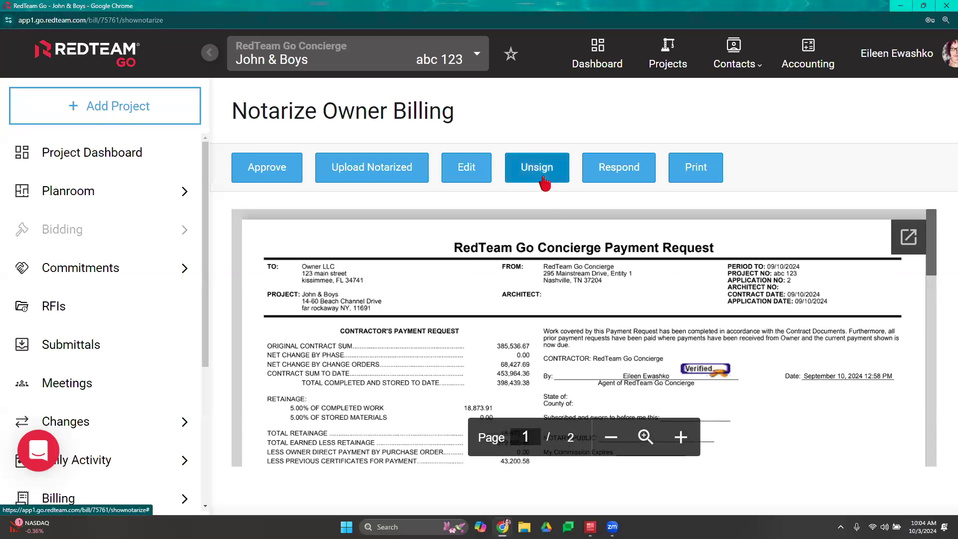
- Look at the response message form for the owner pay application and close it without sending
left_click(612, 165)
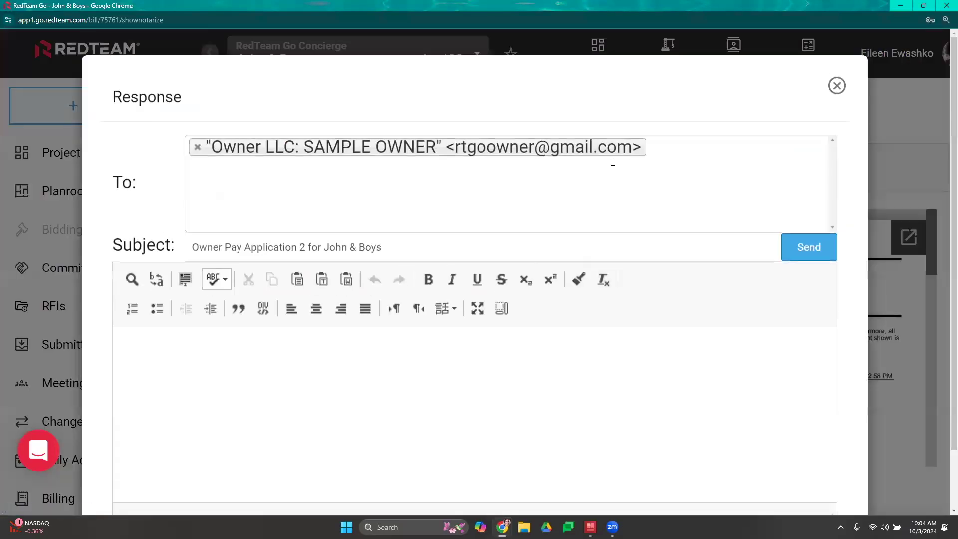
left_click(837, 86)
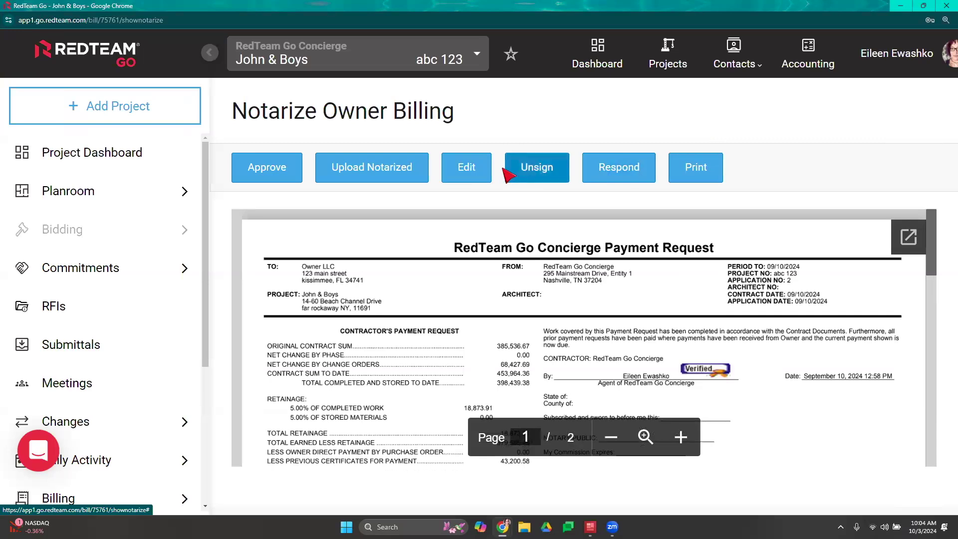
scroll(501, 238, "down", 4)
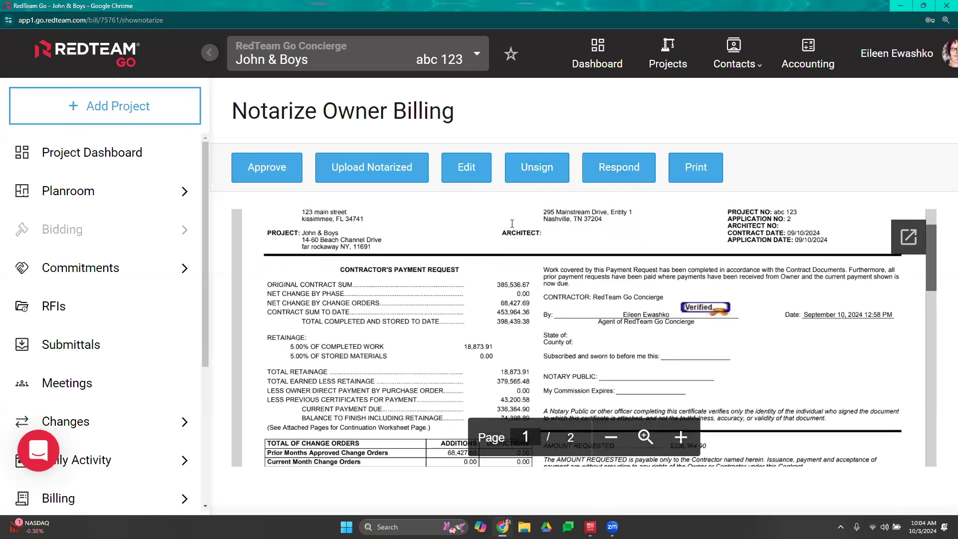
- Start approving application 2 and add the Owner LLC sample contact to the people to notify
left_click(290, 178)
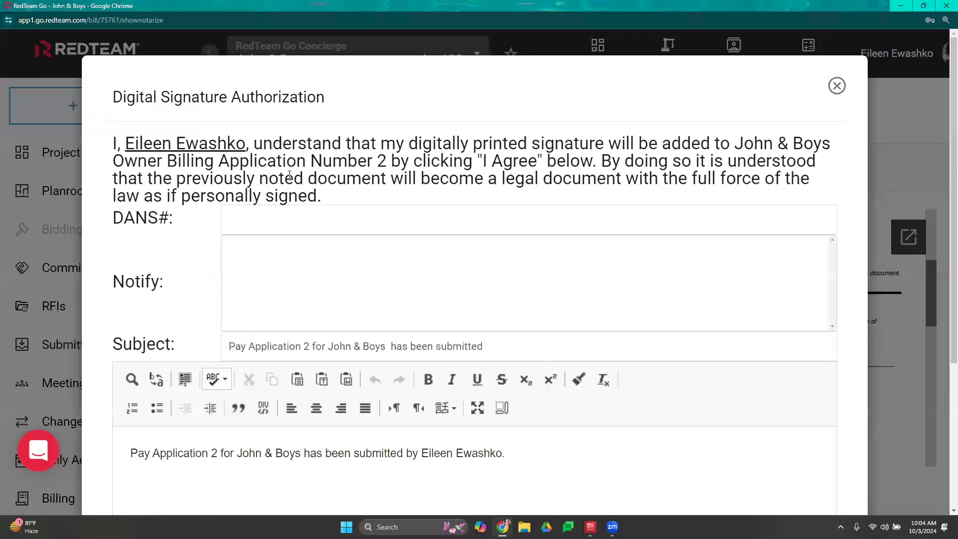
left_click(275, 270)
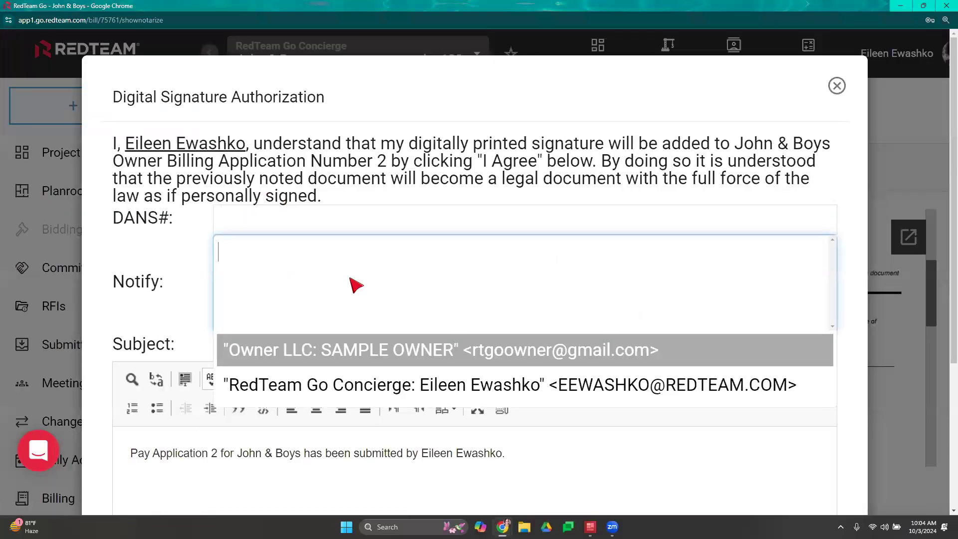
left_click(347, 352)
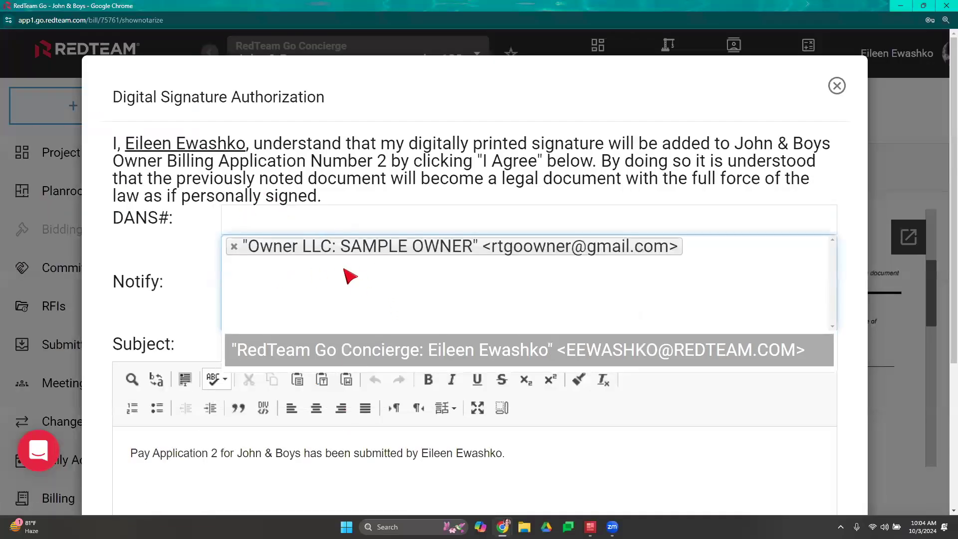
left_click(415, 147)
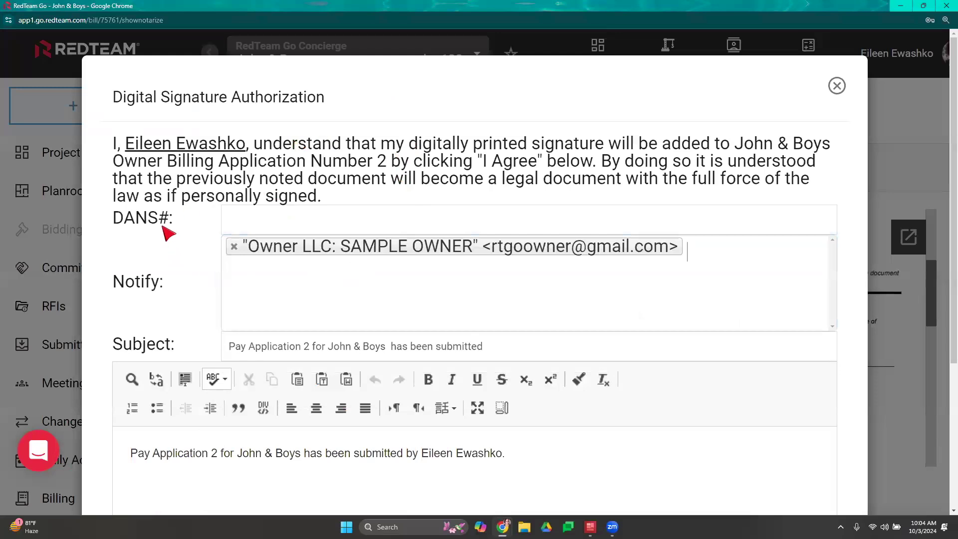
- Check the notification's subject and message, then agree to the digital signature authorization for application 2
scroll(167, 227, "down", 3)
scroll(164, 219, "down", 2)
left_click(260, 295)
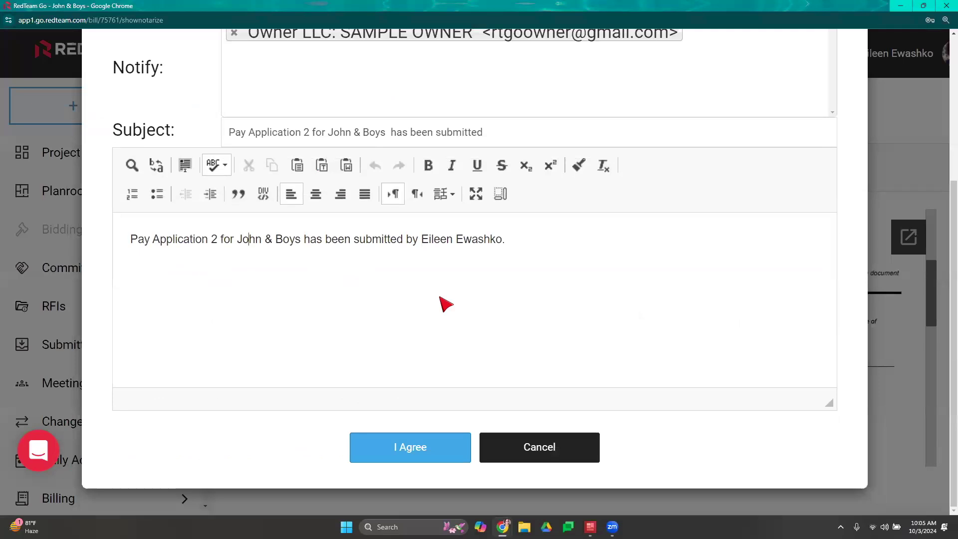
scroll(445, 304, "up", 5)
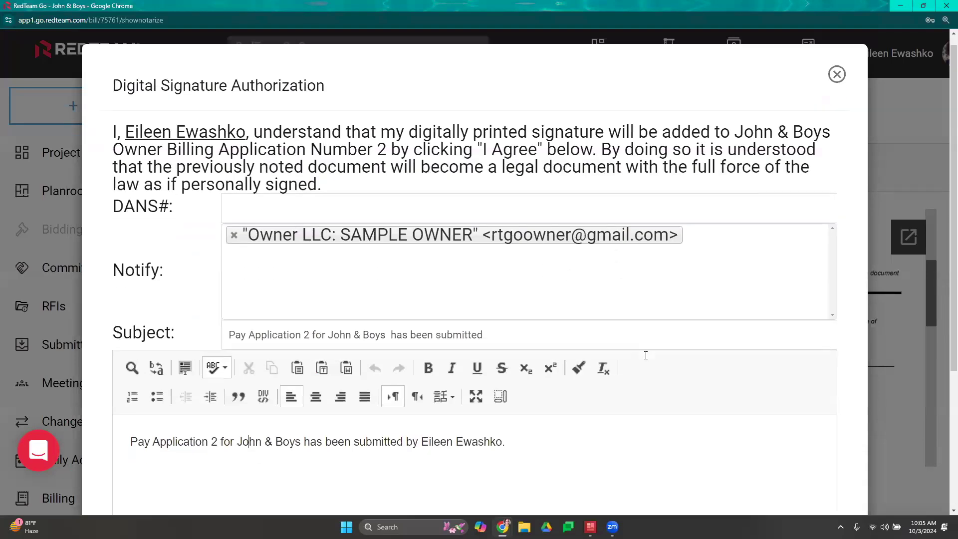
scroll(645, 355, "down", 1)
scroll(645, 356, "down", 3)
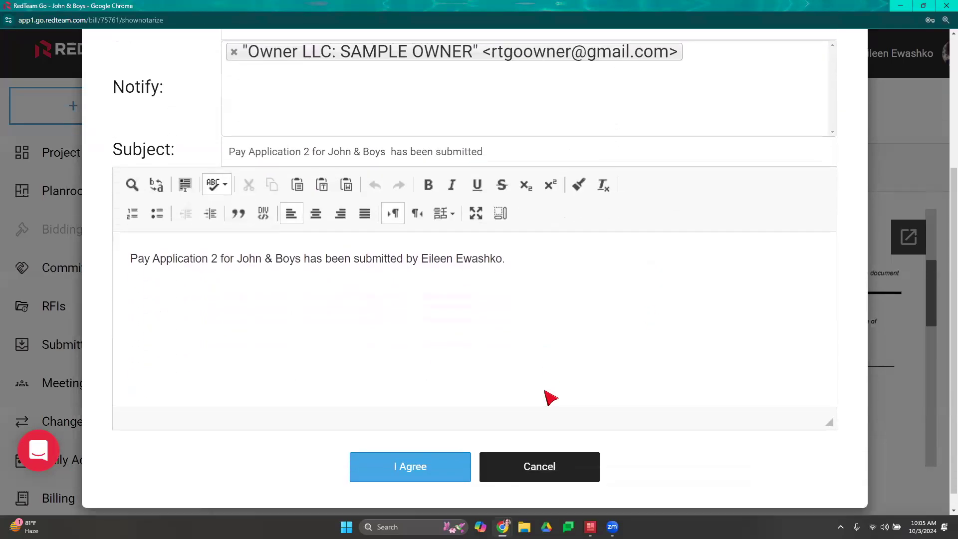
left_click(367, 456)
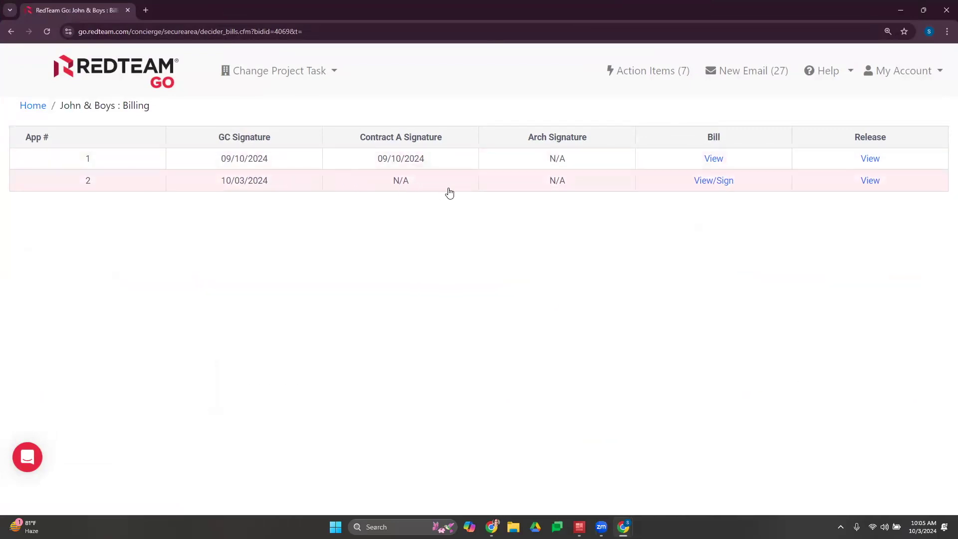
- Open the bill for application 2 in the owner's billing list for signing and review both pages of the payment request
left_click(702, 181)
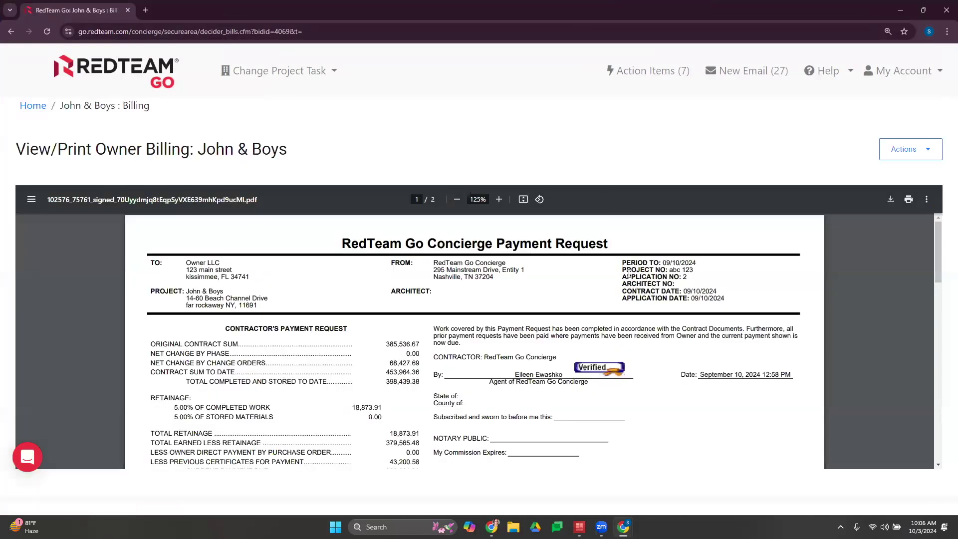
scroll(589, 280, "down", 1)
scroll(547, 306, "down", 10)
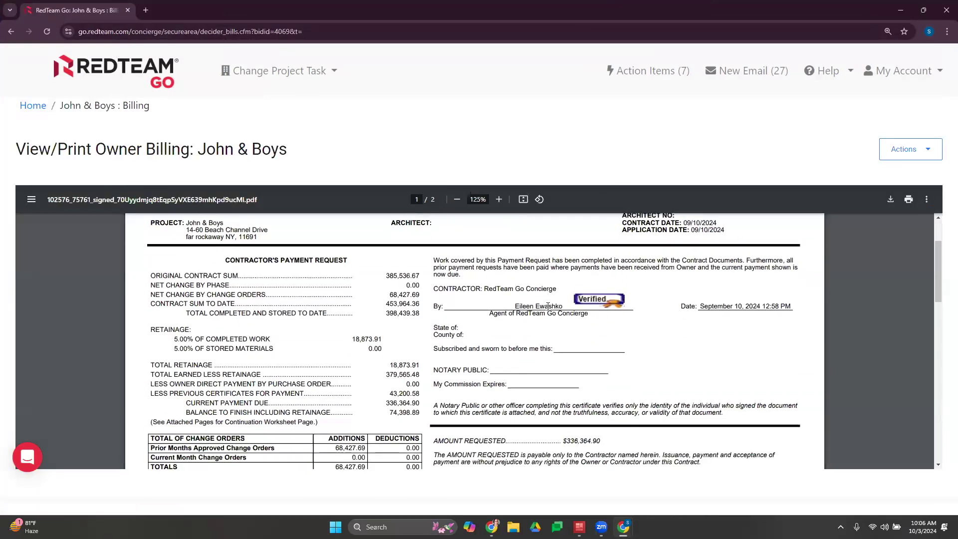
scroll(690, 345, "down", 1)
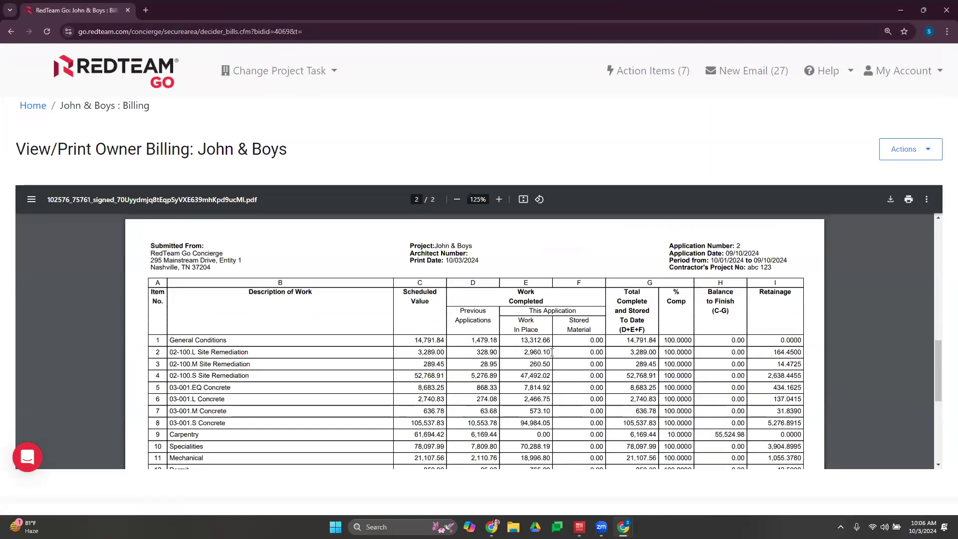
scroll(543, 375, "down", 5)
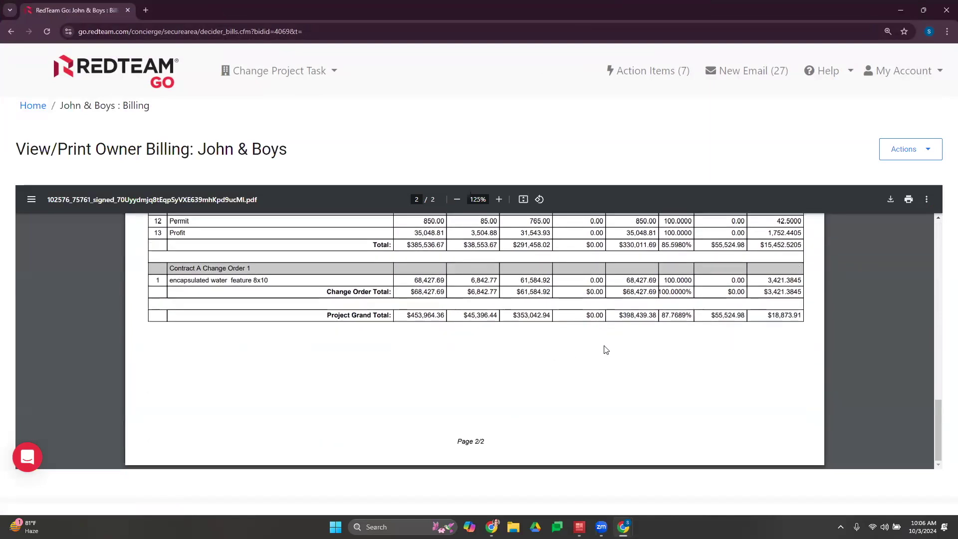
- Open the lien release for application 2, review the waiver document from top to signature, and close it
scroll(644, 324, "up", 4)
scroll(836, 271, "up", 12)
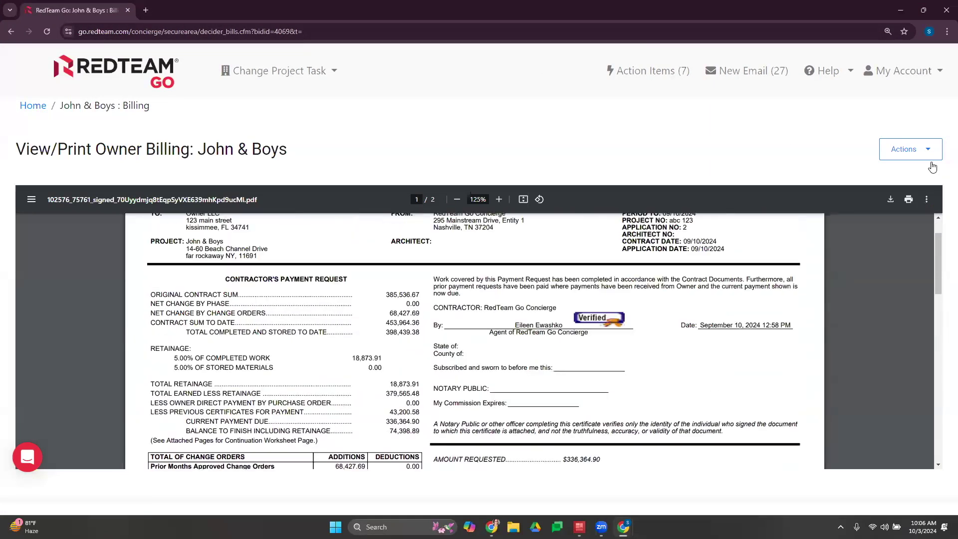
left_click(923, 153)
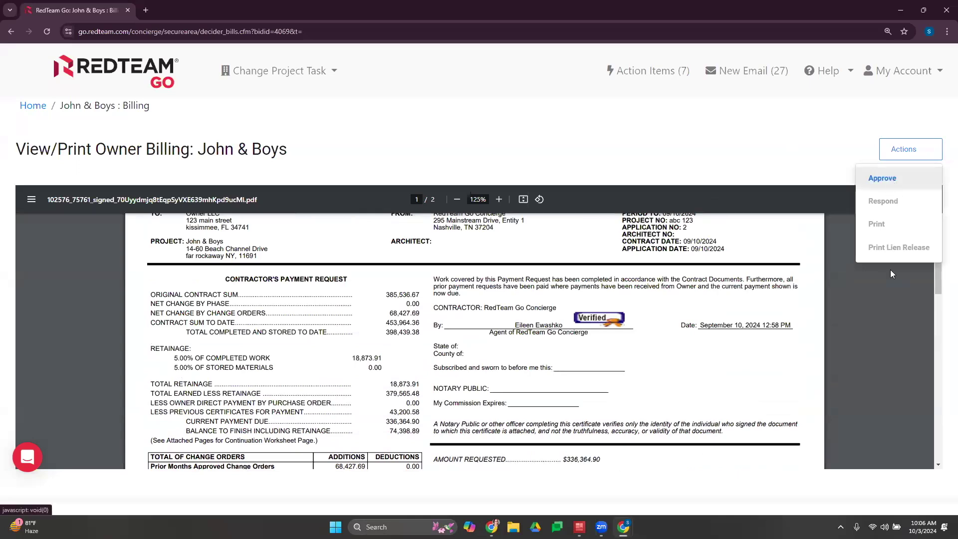
left_click(897, 249)
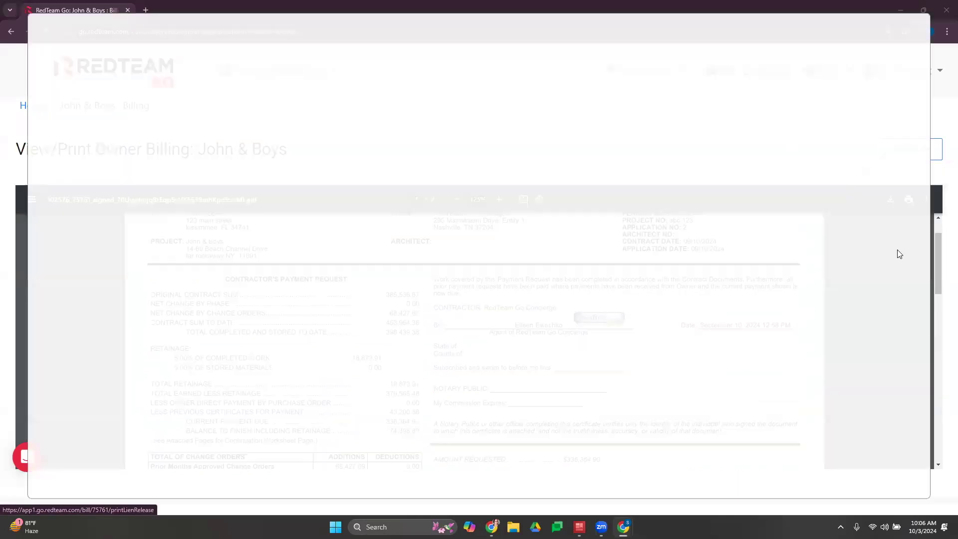
scroll(404, 250, "down", 2)
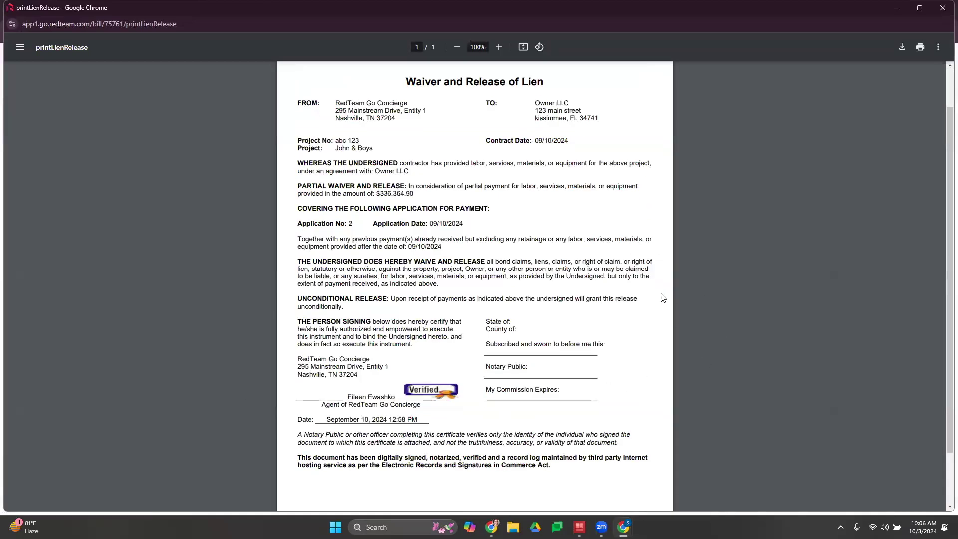
scroll(663, 298, "up", 2)
scroll(459, 341, "down", 4)
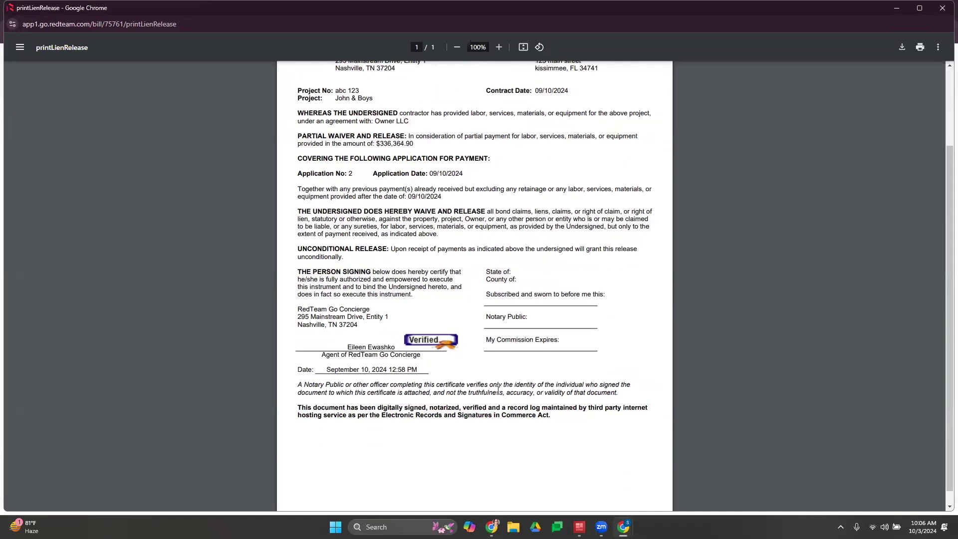
scroll(706, 294, "up", 3)
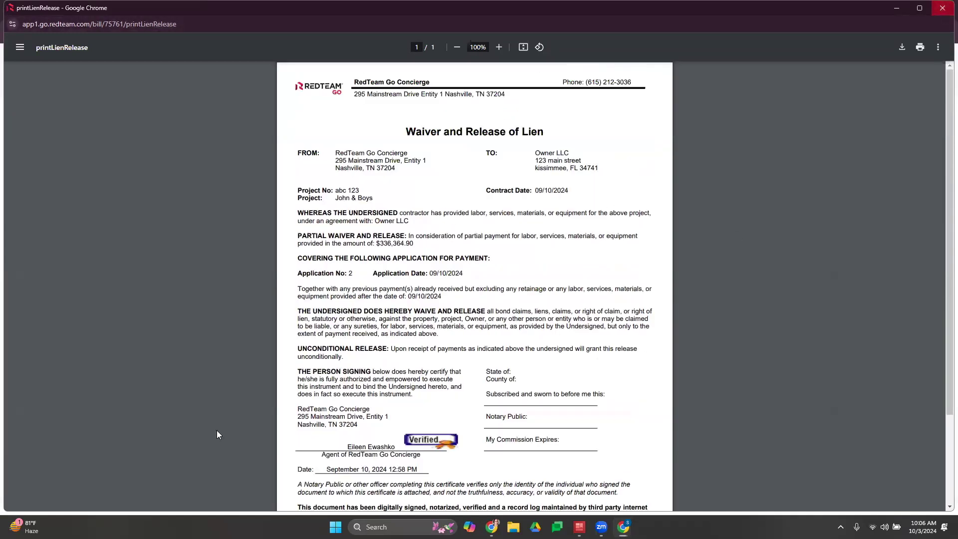
key("ctrl+w")
- Approve application 2 as the owner, agree to the digital signature authorization, and dismiss the notice
left_click(907, 149)
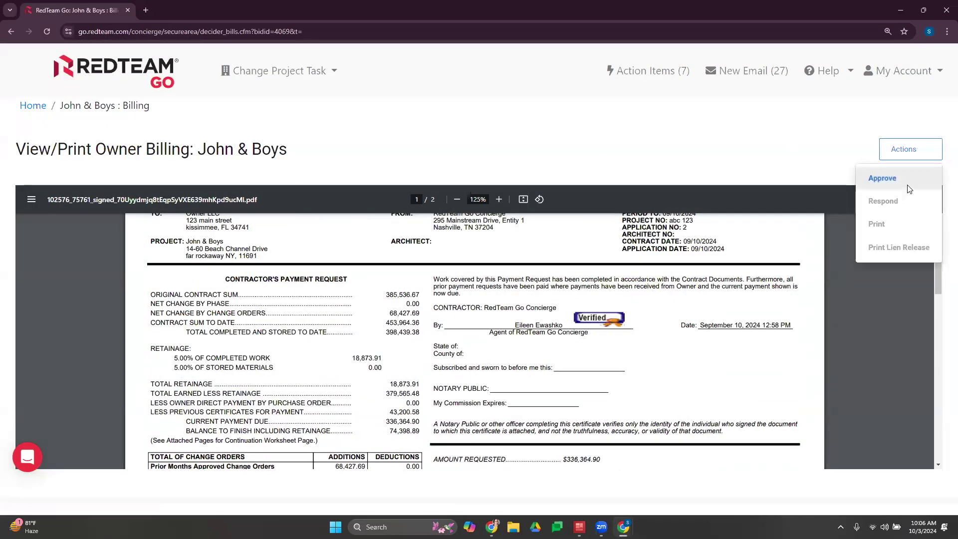
left_click(907, 185)
left_click(405, 258)
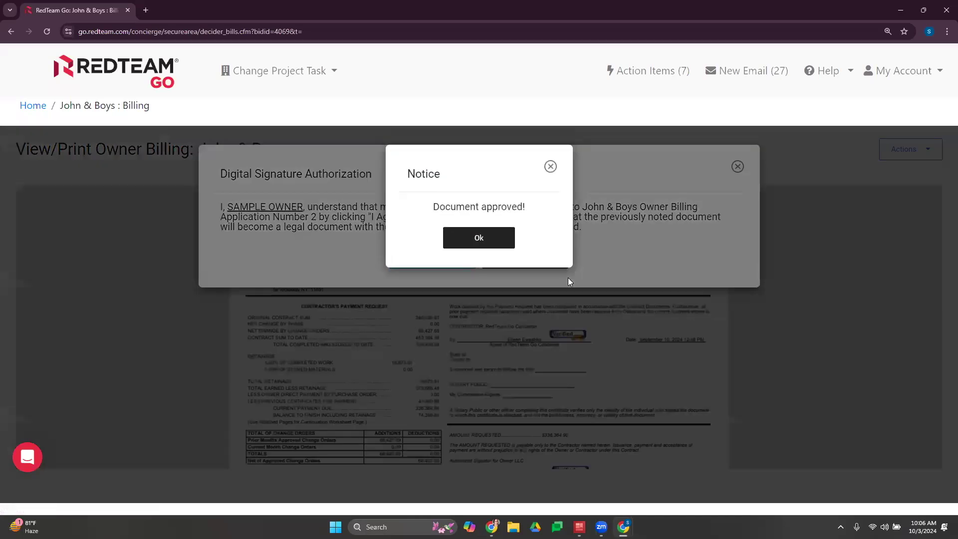
left_click(486, 245)
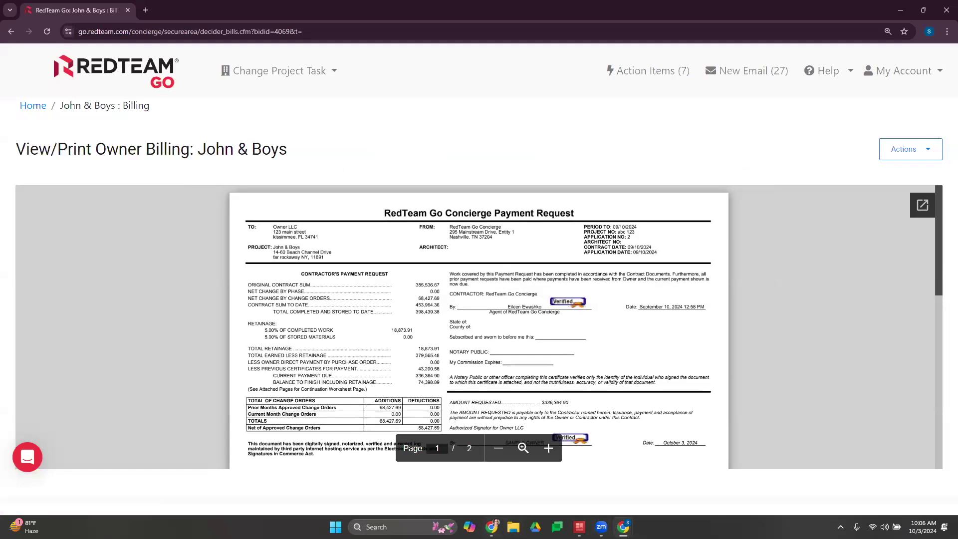
- Switch to the contractor's browser window and open the John & Boys Owner A billing list to check its signing and payment columns
left_click(518, 474)
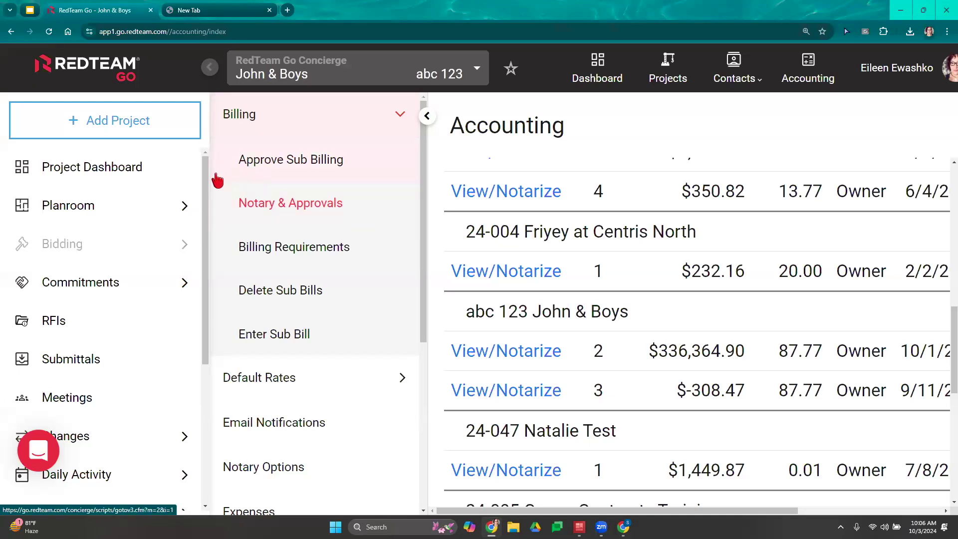
scroll(216, 179, "down", 2)
scroll(85, 234, "down", 5)
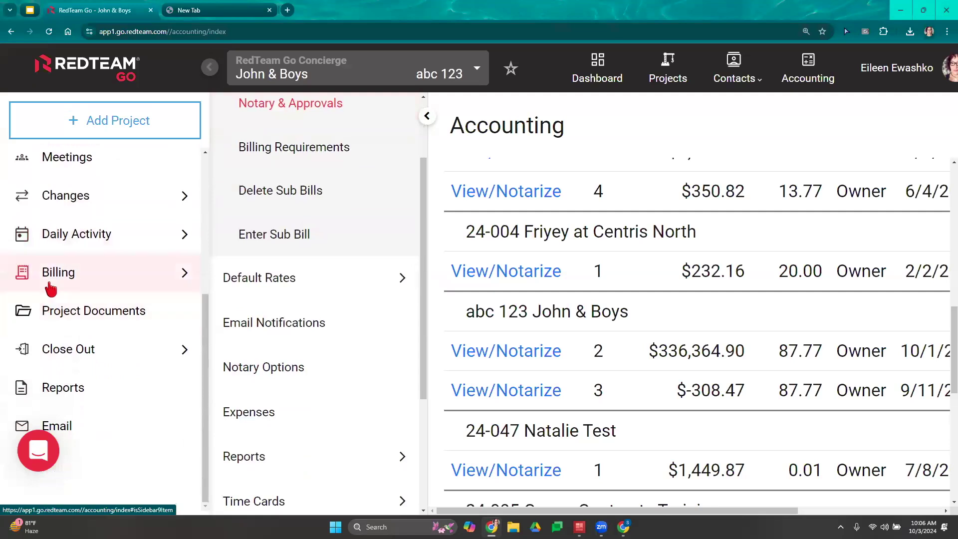
left_click(65, 272)
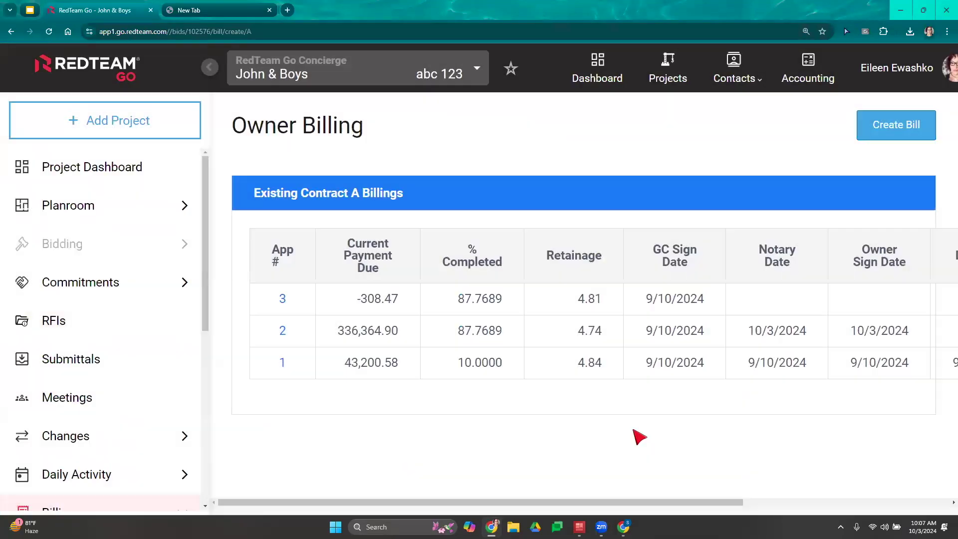
left_click_drag(557, 505, 617, 504)
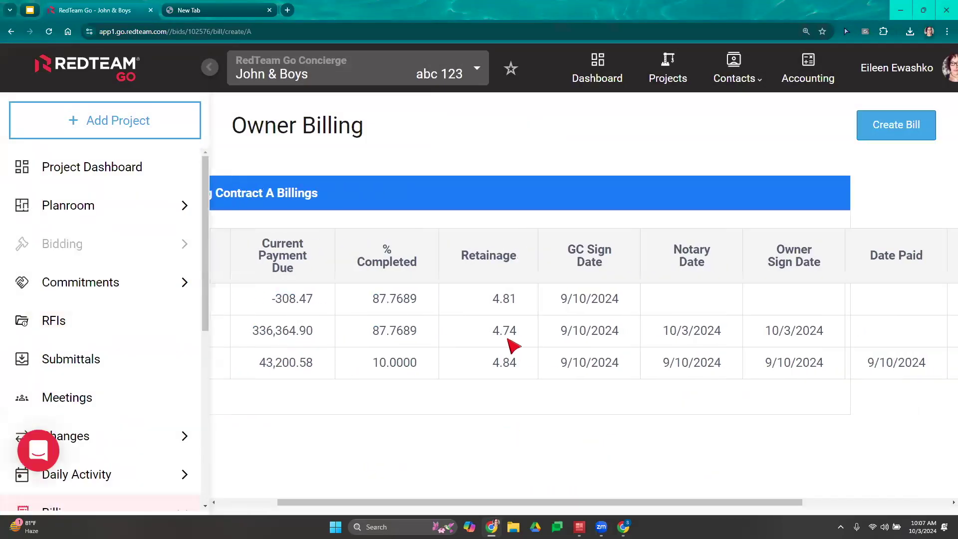
left_click(868, 503)
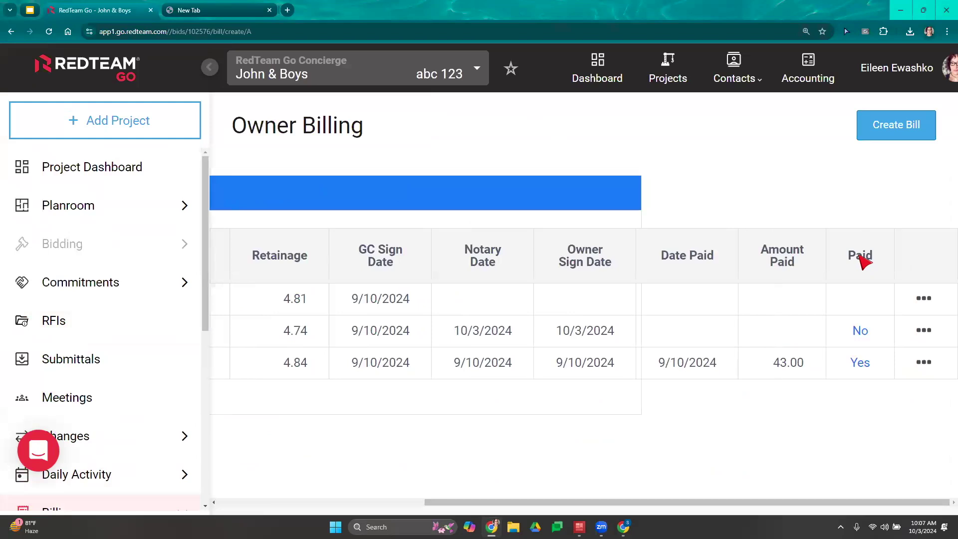
left_click(861, 334)
left_click(518, 194)
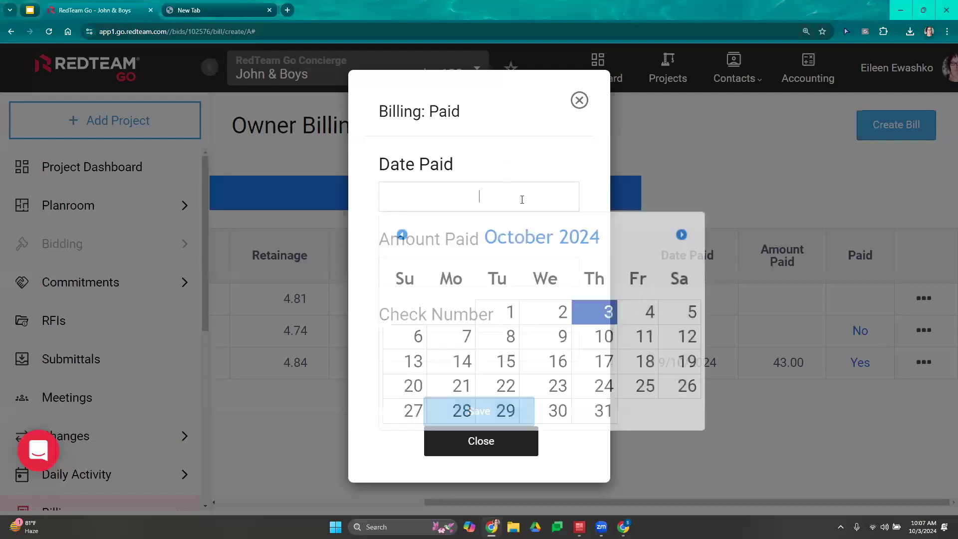
left_click(604, 312)
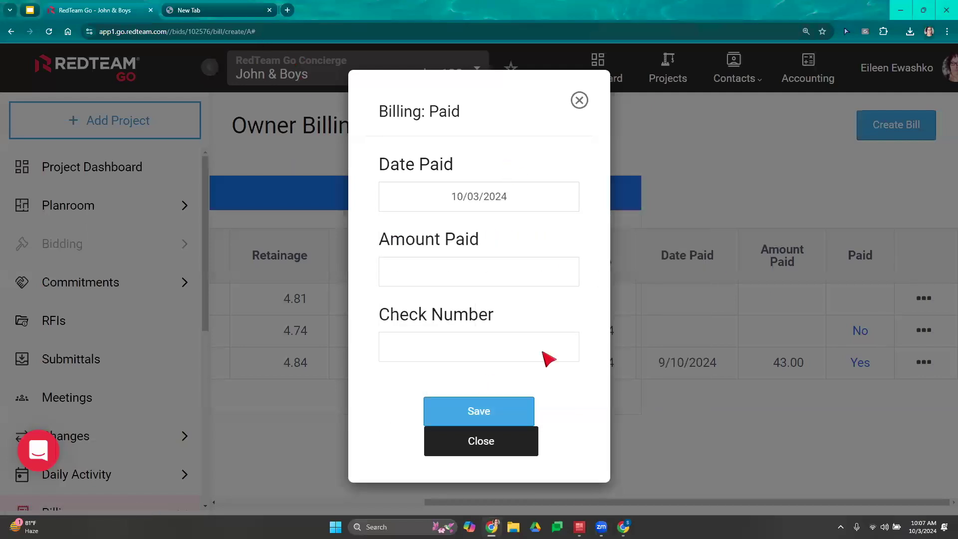
left_click(479, 446)
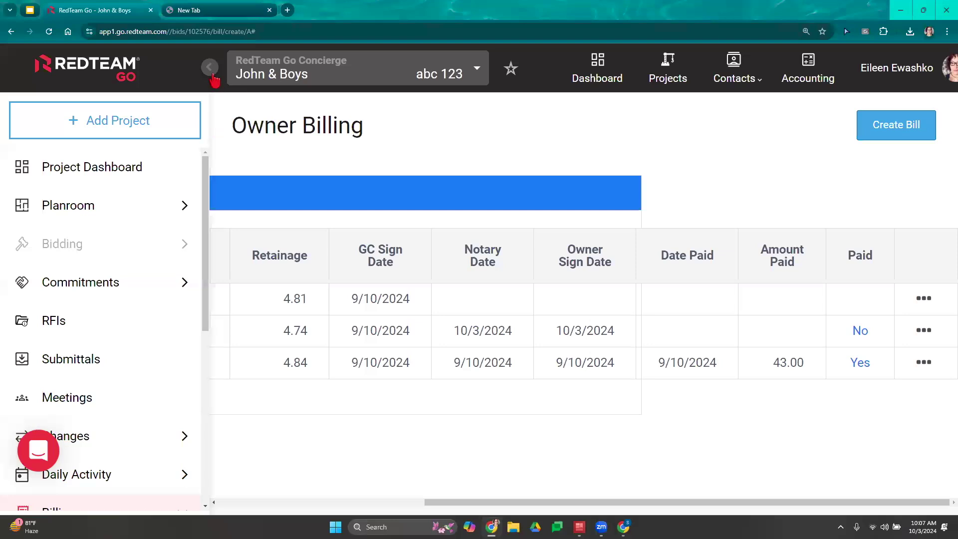
- Record application 2 as paid on 10/03/2024 with an amount of 336364.90 and a check number, and save the payment
left_click(212, 76)
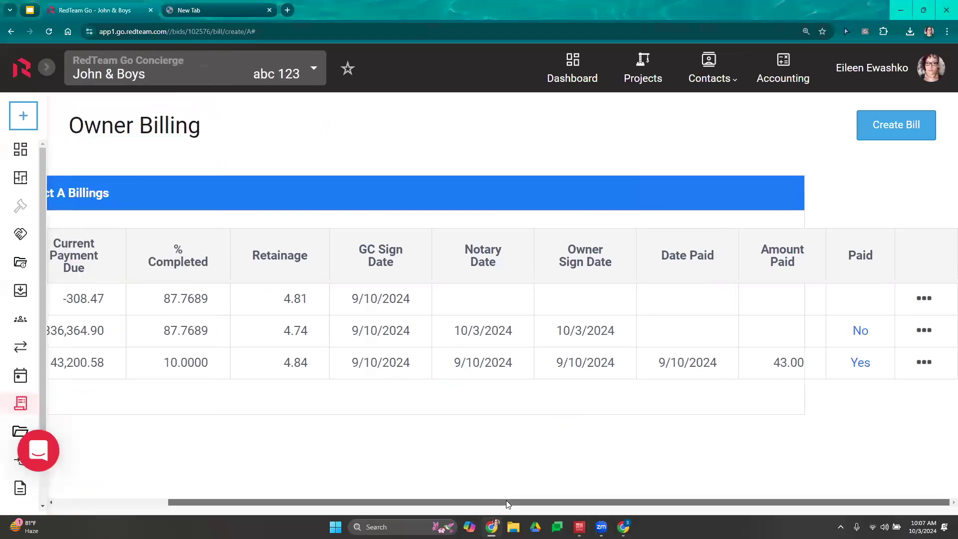
left_click_drag(506, 504, 460, 410)
key("ctrl+minus")
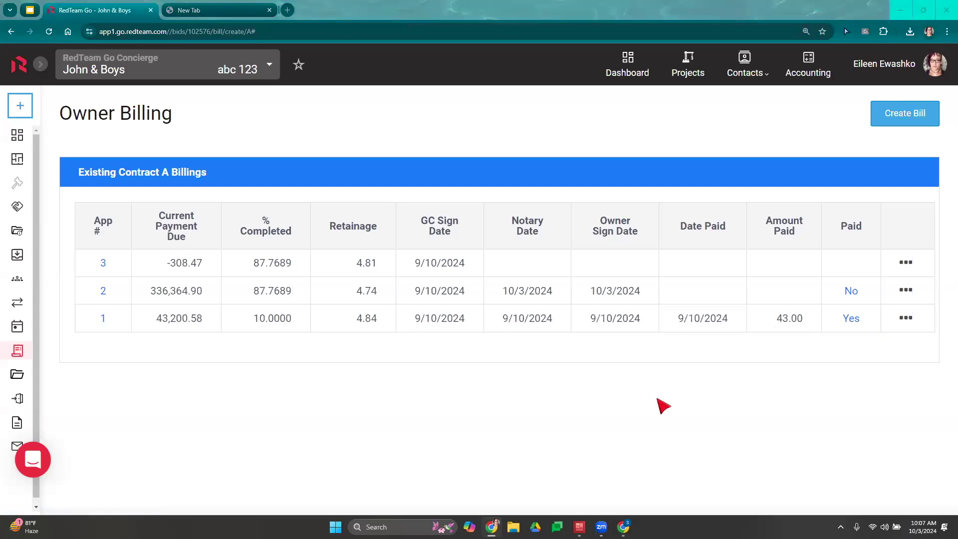
left_click(851, 292)
left_click(547, 182)
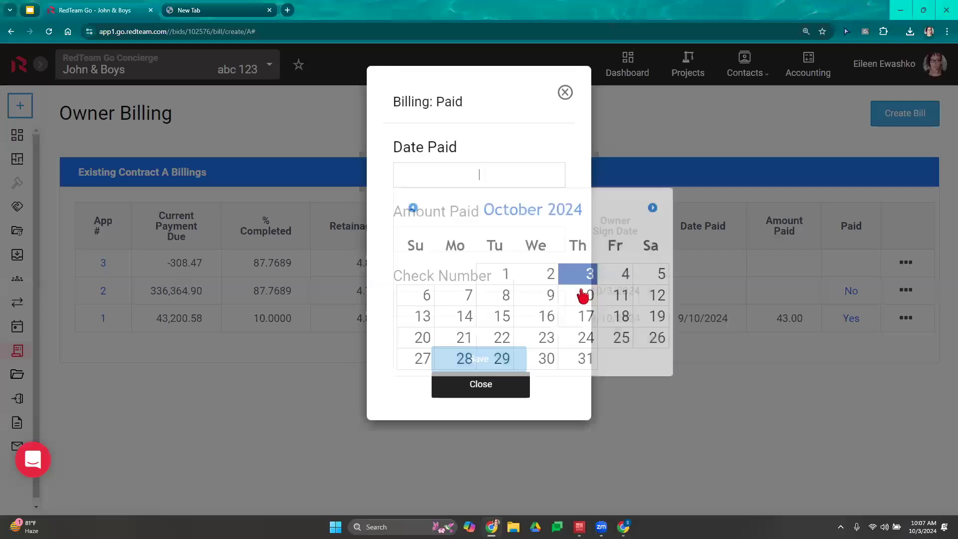
left_click(579, 271)
left_click(473, 240)
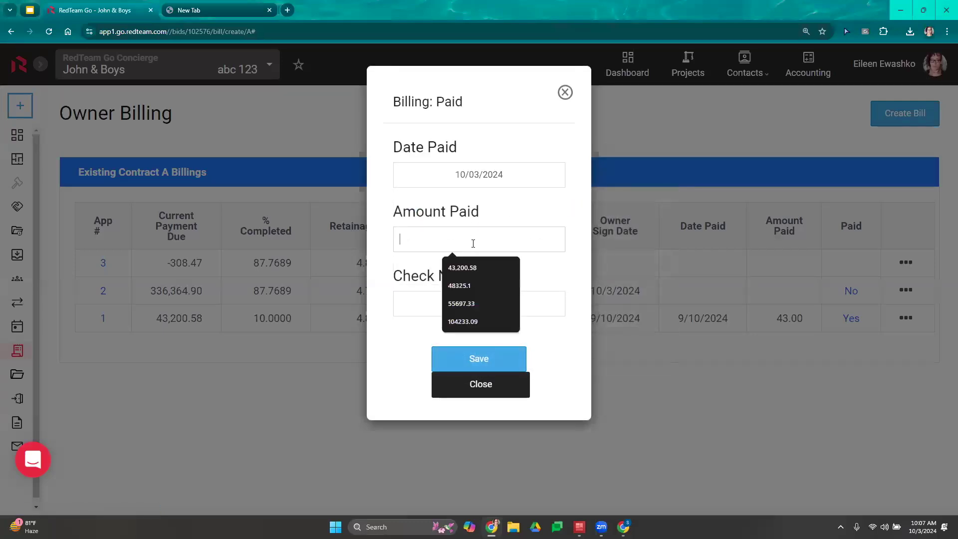
type("336")
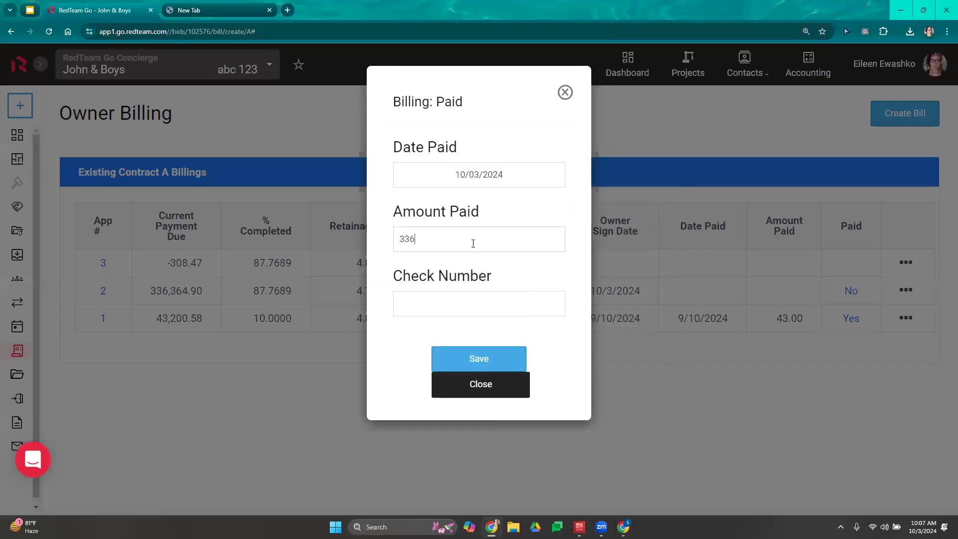
type("364.90")
left_click(465, 312)
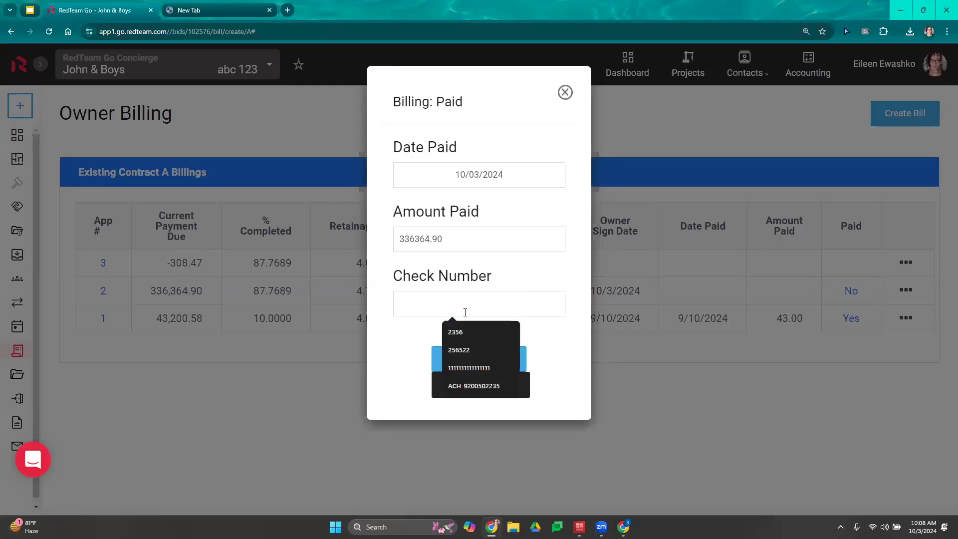
type("24566985")
left_click(471, 361)
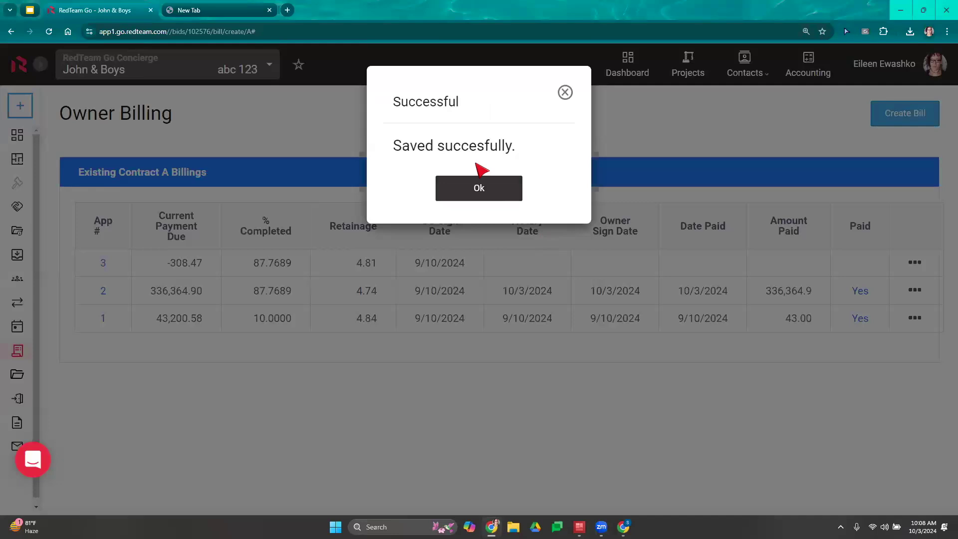
left_click(479, 184)
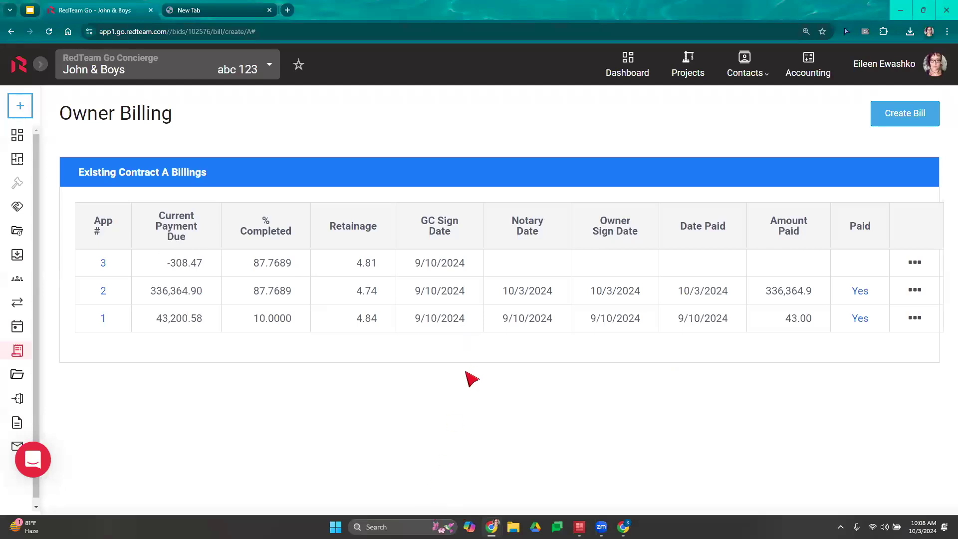
- Open the project's Job Cost Statement and examine its revenue summary and expense lines by cost code
left_click(40, 64)
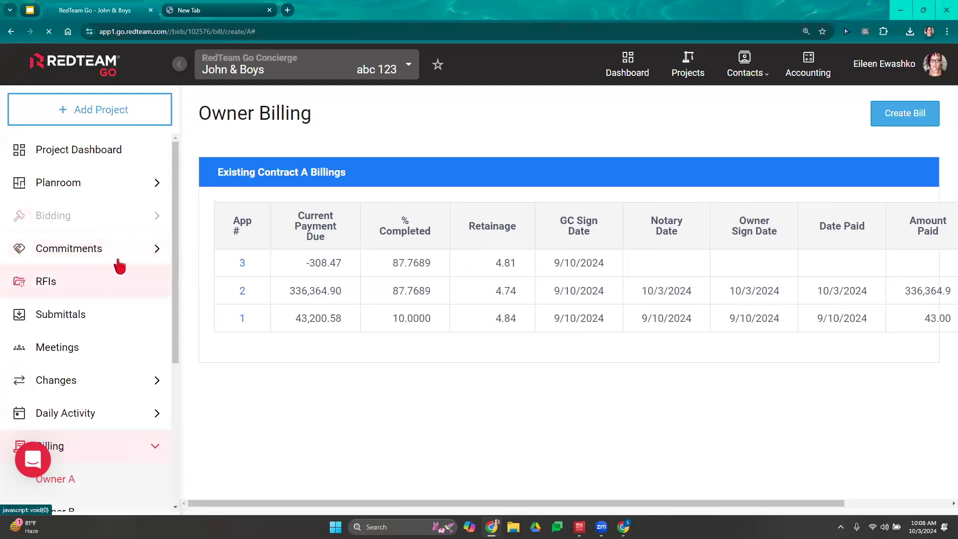
left_click(124, 250)
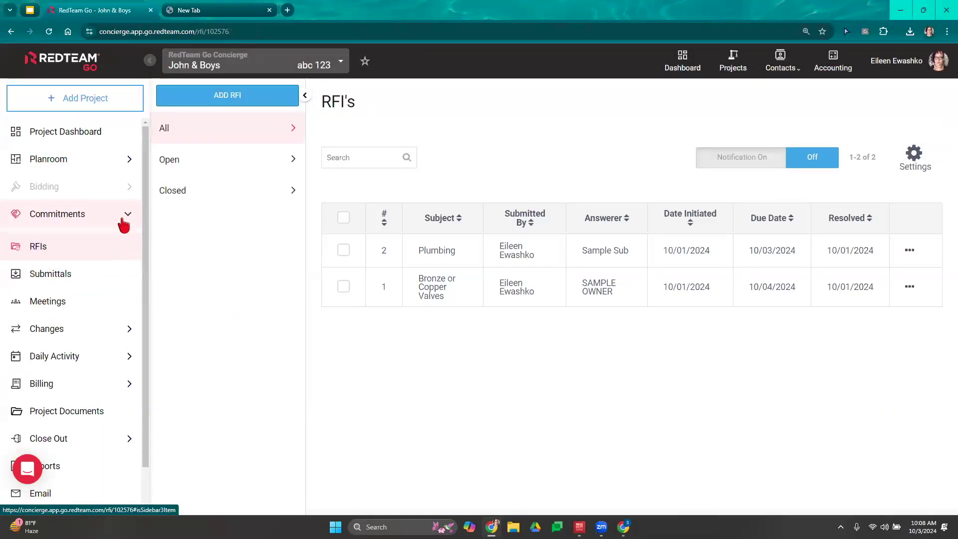
left_click(79, 217)
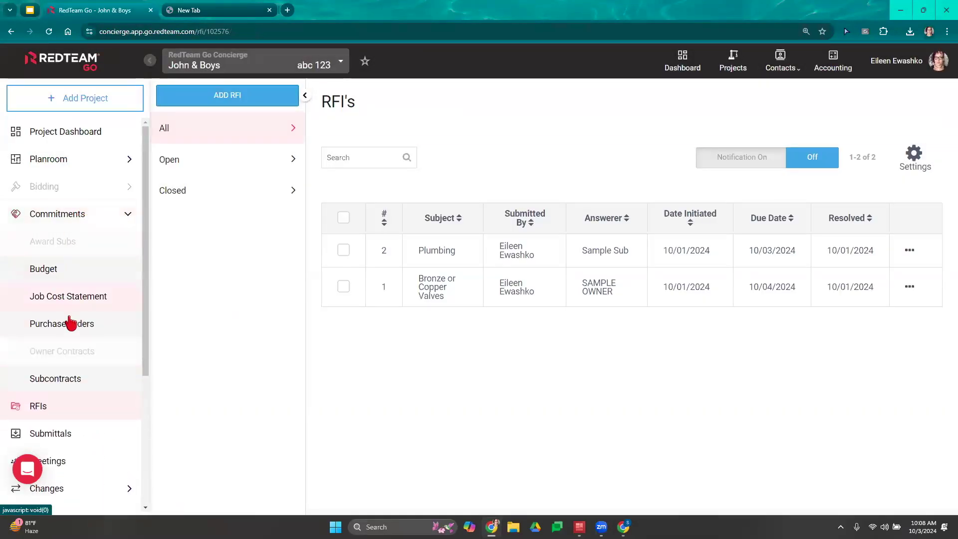
left_click(84, 301)
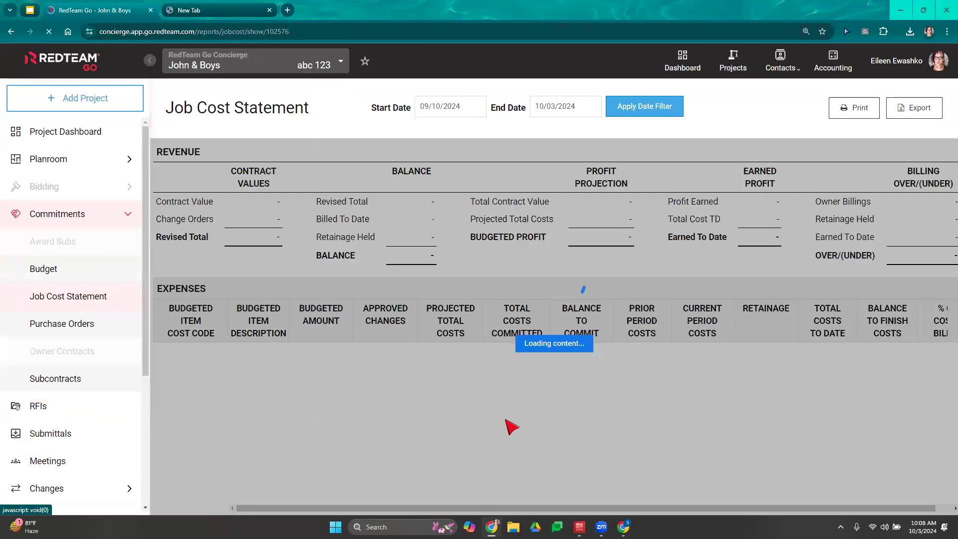
key("ctrl+minus")
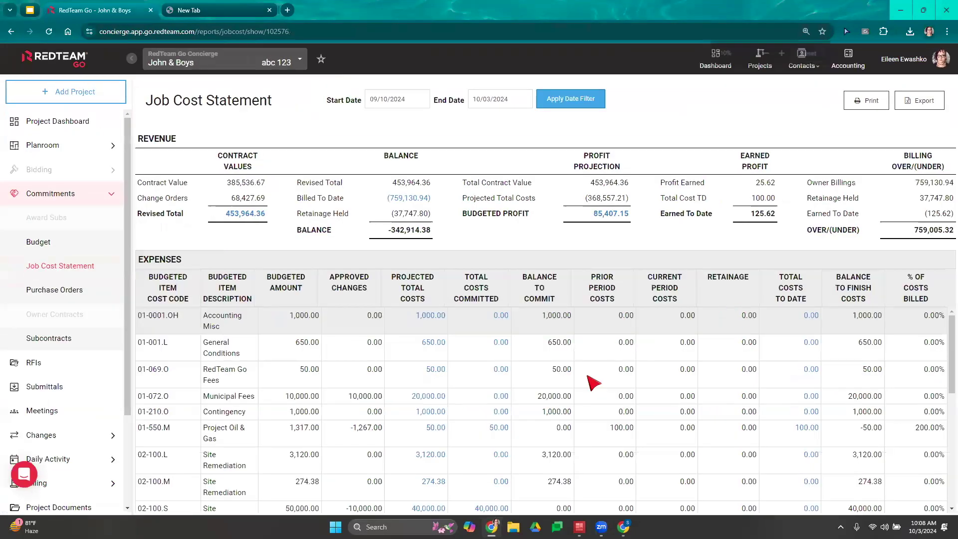
scroll(665, 413, "down", 2)
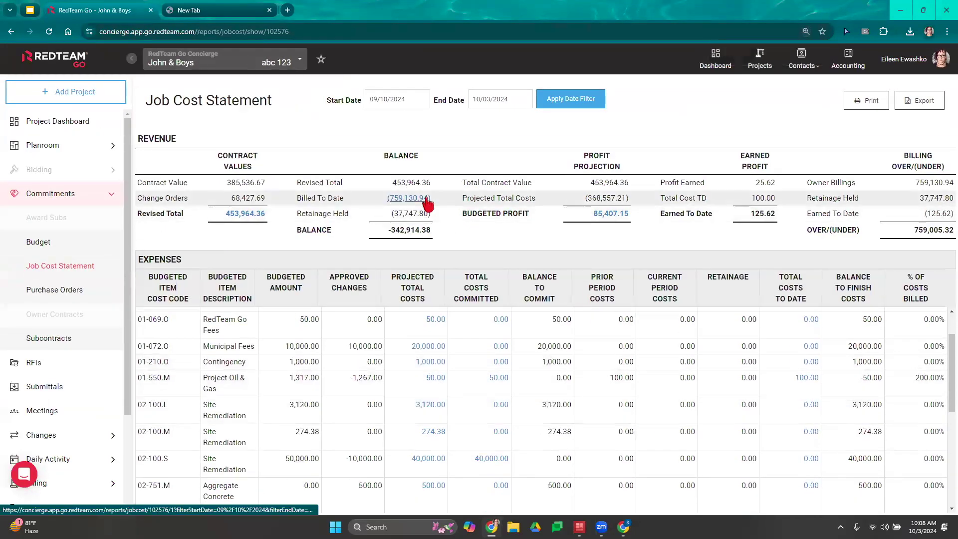
scroll(763, 354, "down", 1)
scroll(763, 370, "down", 5)
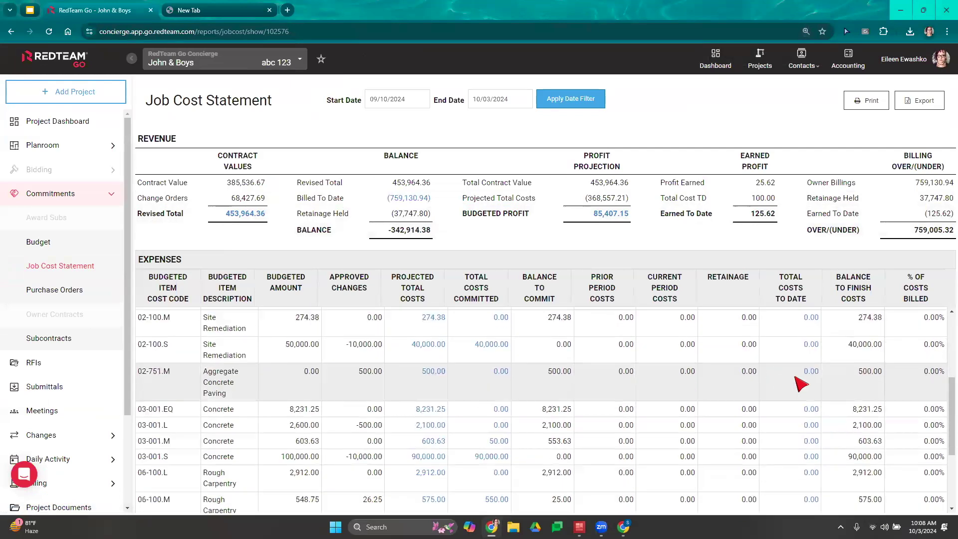
scroll(868, 479, "up", 6)
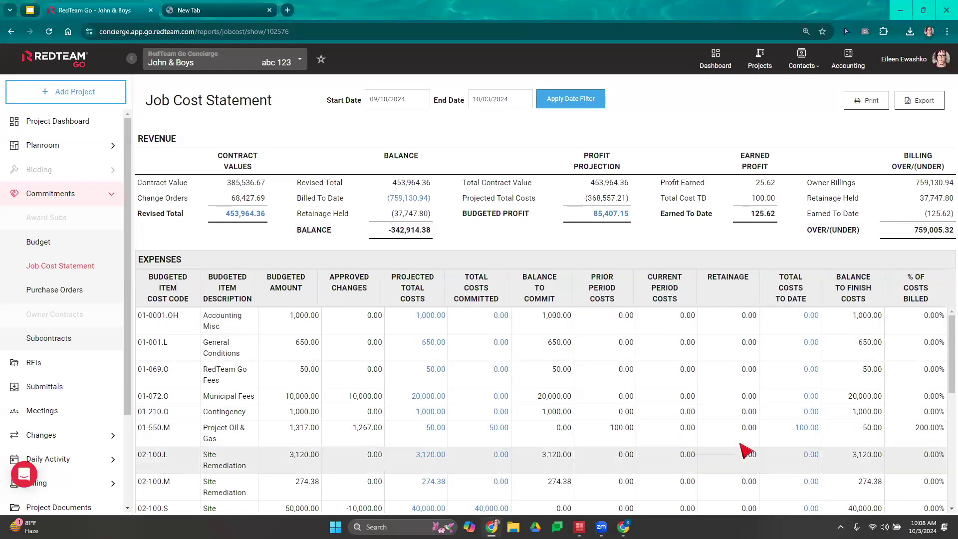
scroll(691, 367, "down", 4)
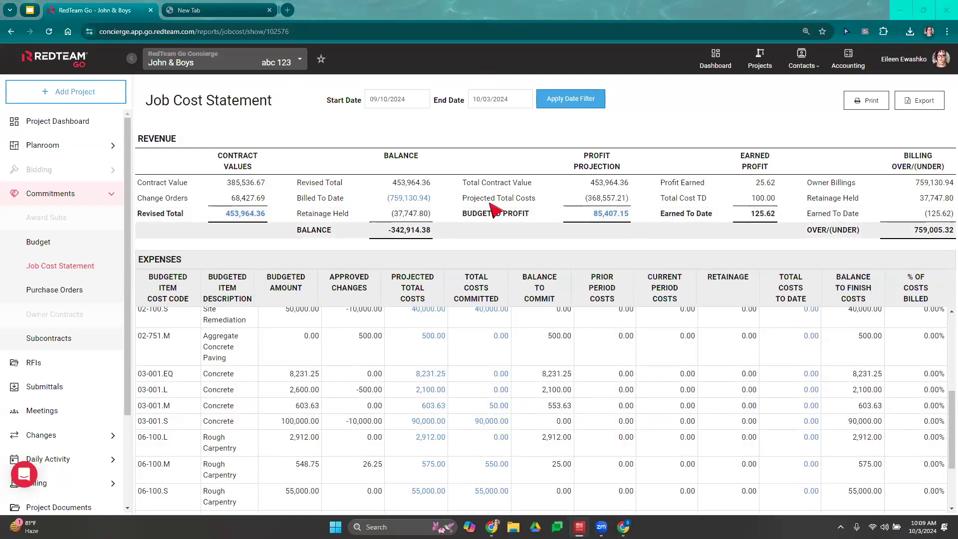
- Switch to the Morticia's Spa Renovation project and open its Owner A billing
left_click(248, 69)
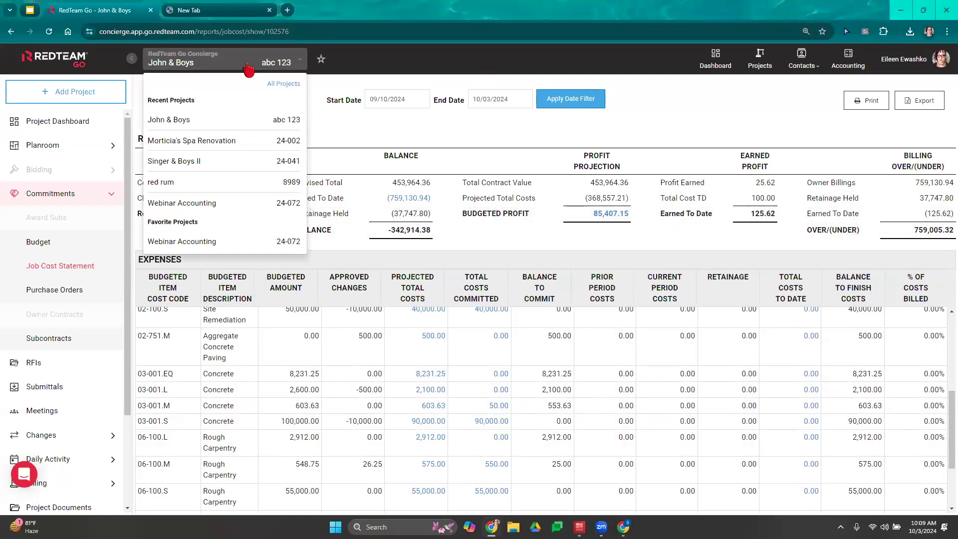
left_click(192, 142)
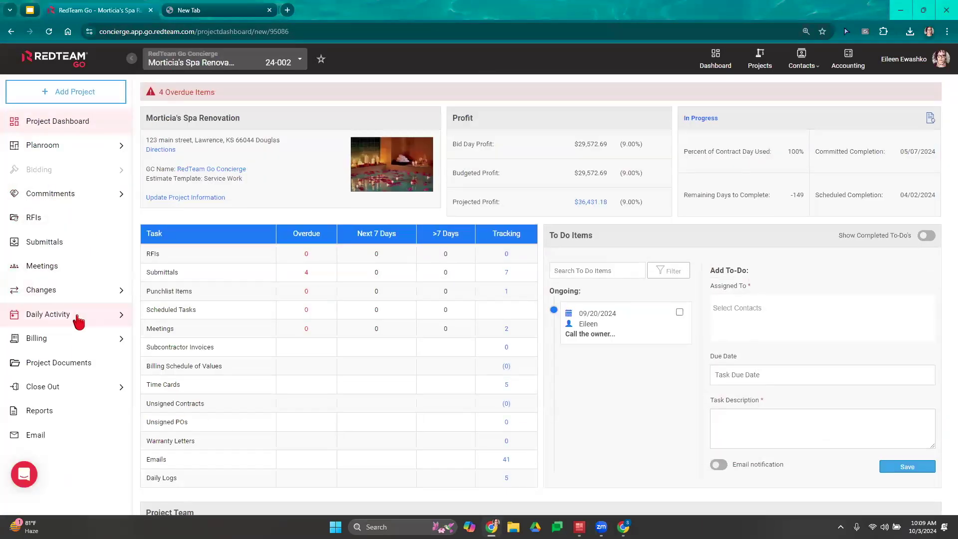
left_click(53, 338)
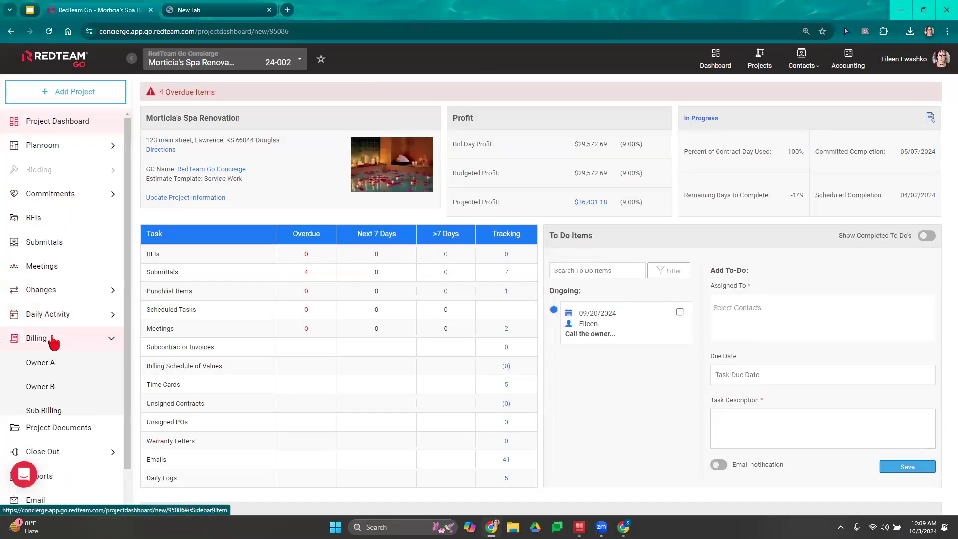
left_click(38, 369)
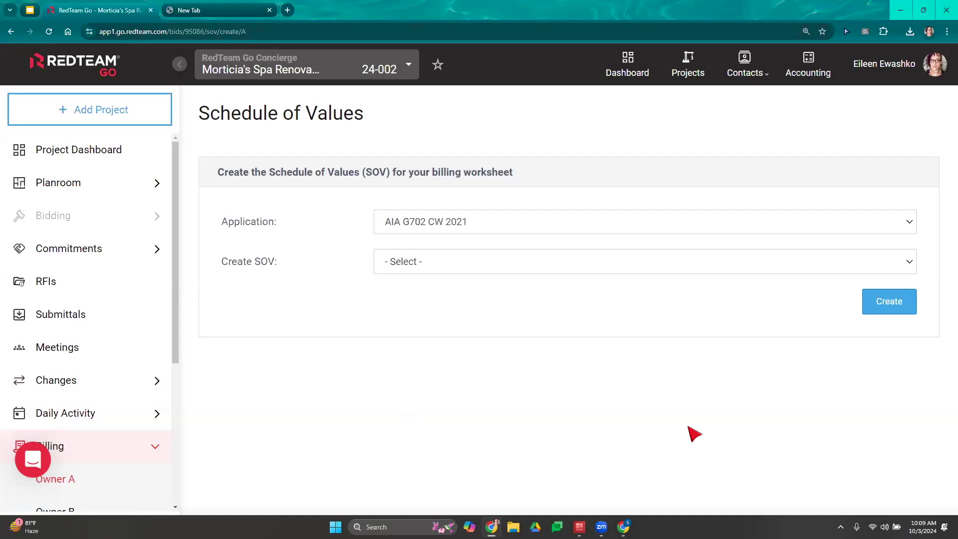
- Create a schedule of values using the Generic Owner Bill application and the Custom unrestricted layout
left_click(477, 229)
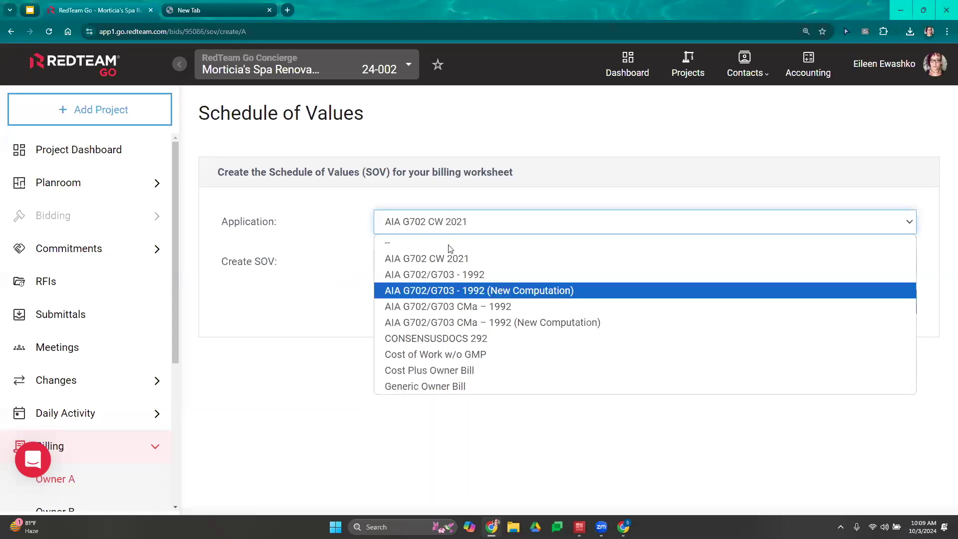
left_click(452, 388)
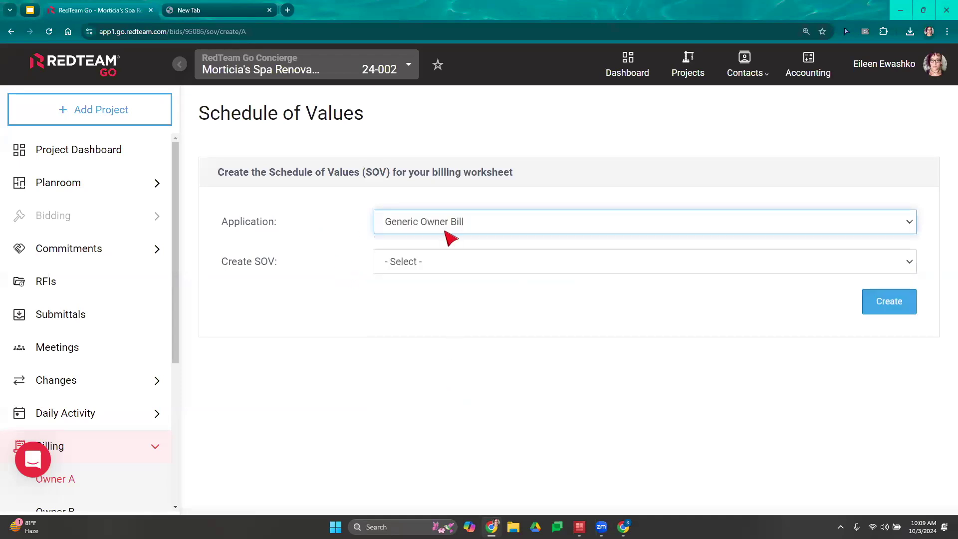
left_click(441, 270)
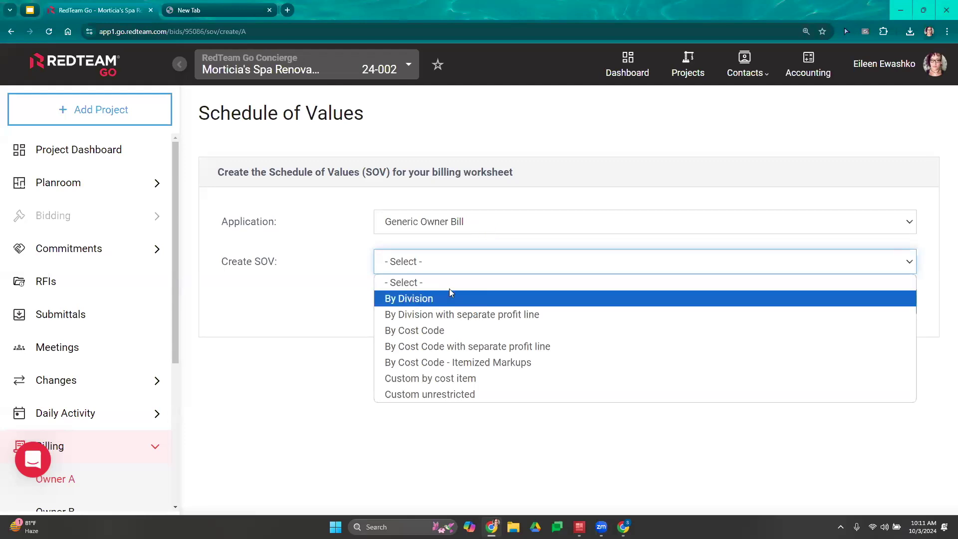
left_click(468, 395)
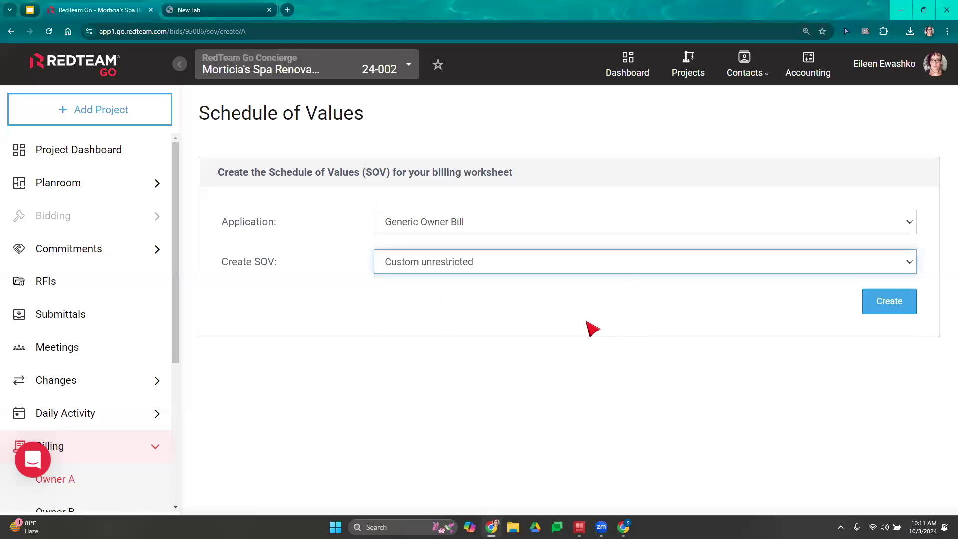
left_click(894, 319)
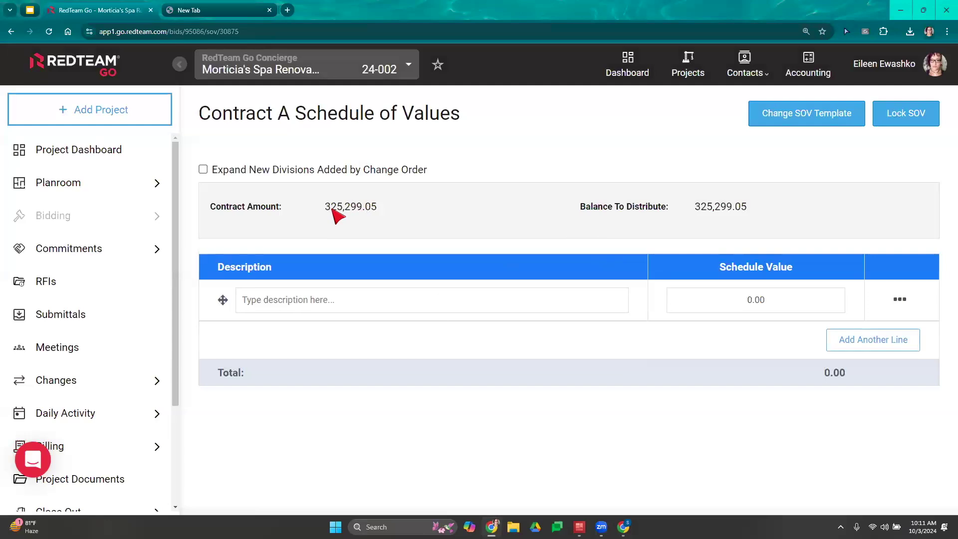
- Check the contract amount and fill the first schedule line as Material with a value of 10,000.00
left_click_drag(329, 208, 385, 212)
left_click(406, 215)
left_click(325, 300)
type("Material")
key("Tab")
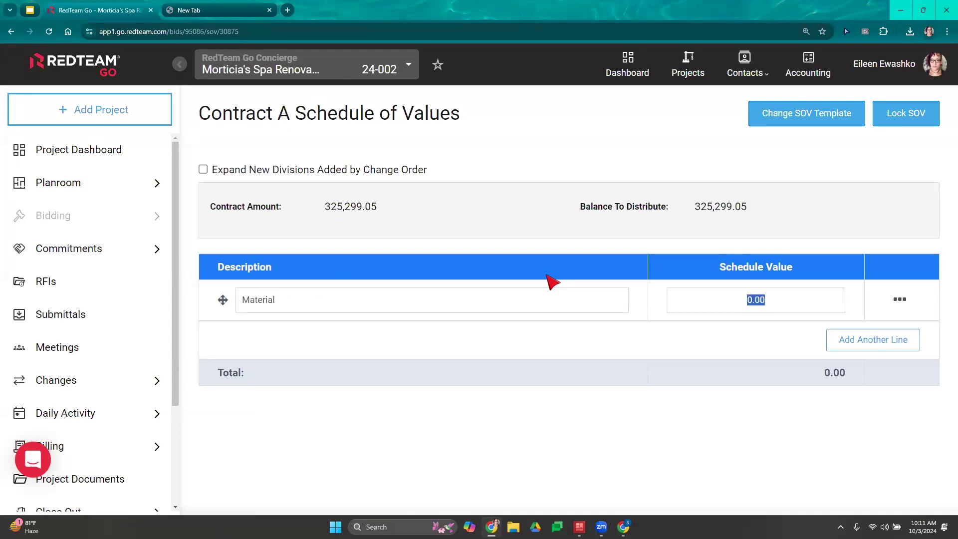
type("10000")
left_click(813, 336)
- Add a second schedule line named Labor with a value of 300,000.00
left_click(874, 342)
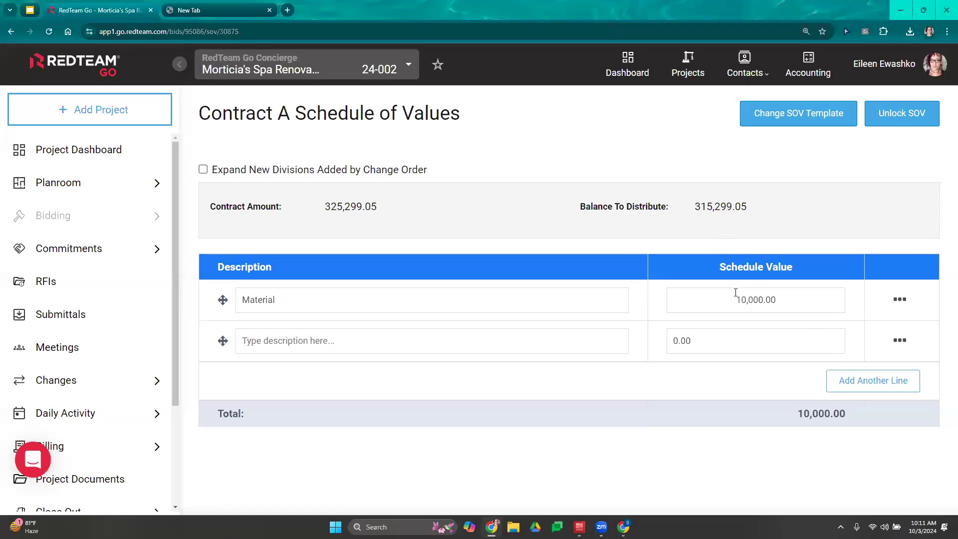
type("Labor")
key("Tab")
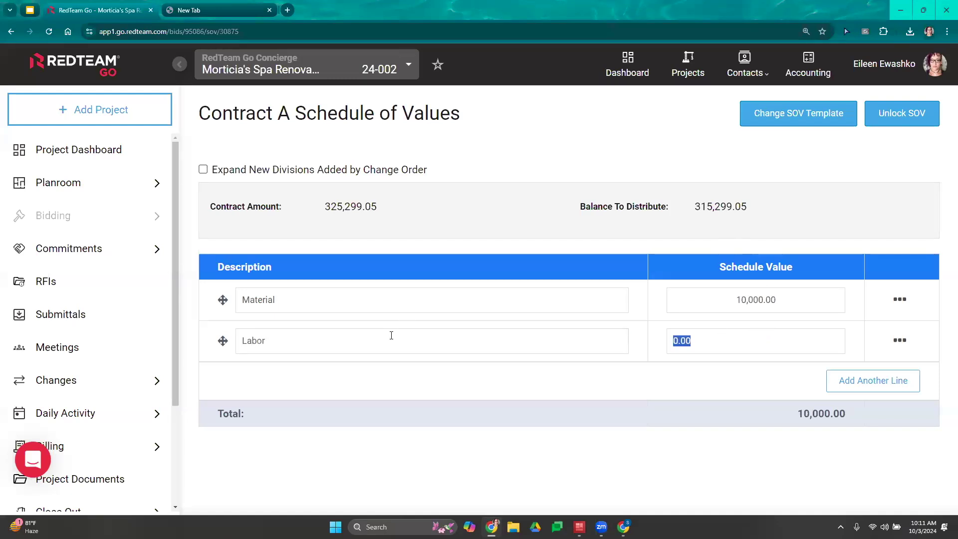
type("300,00")
- Add a third schedule line named Profit and copy the balance to distribute, 15,299.05, into its schedule value
left_click(875, 382)
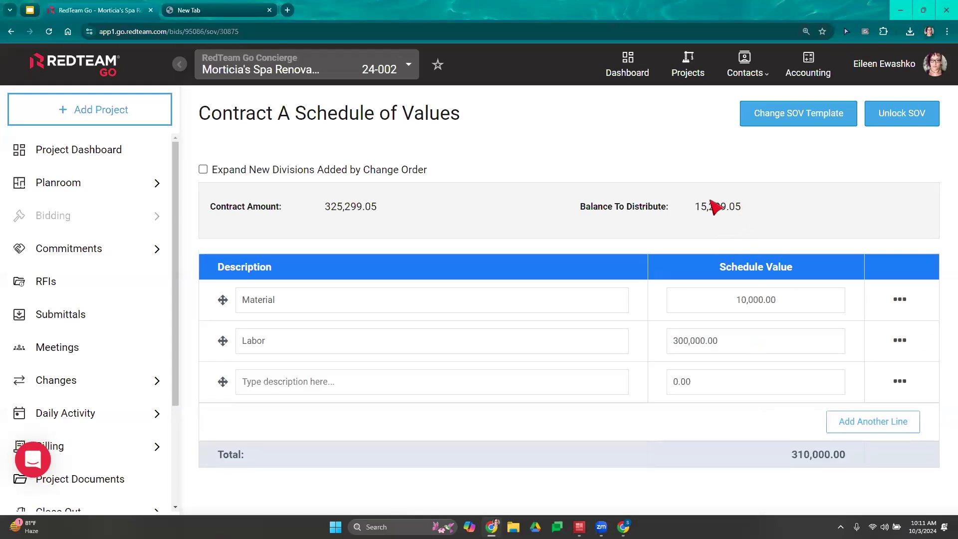
mouse_move(741, 206)
left_mouse_down()
mouse_move(696, 205)
mouse_move(749, 215)
left_mouse_up()
key("ctrl+c")
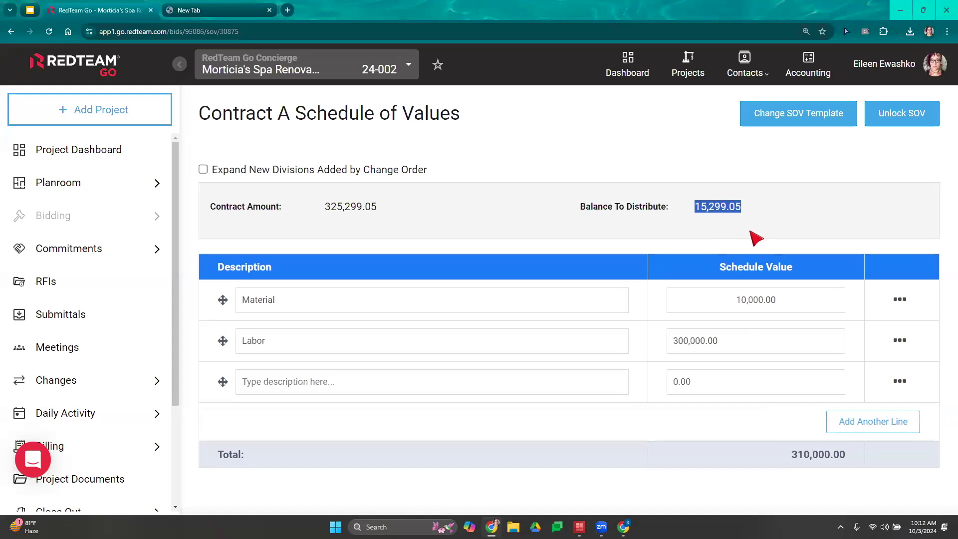
left_click(398, 394)
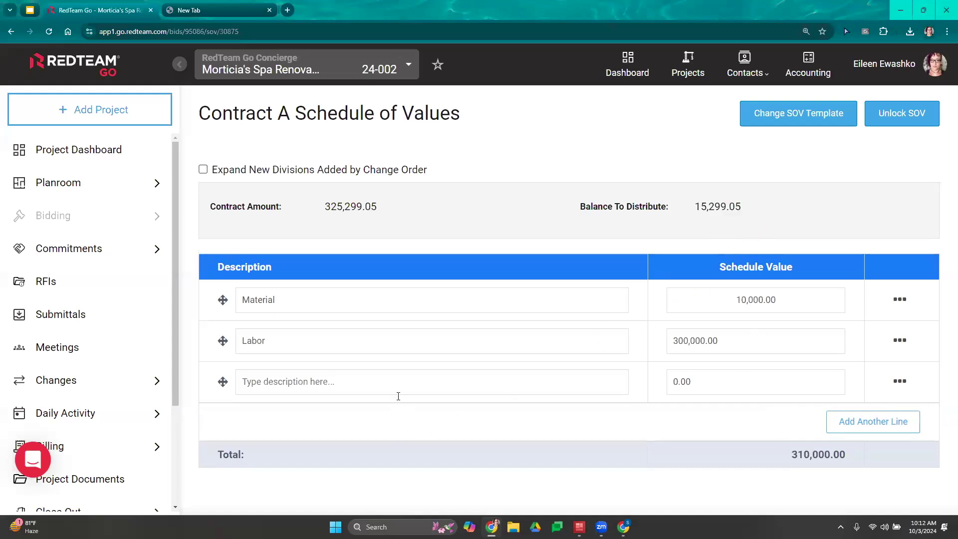
type("Profit")
key("Tab")
key("ctrl+v")
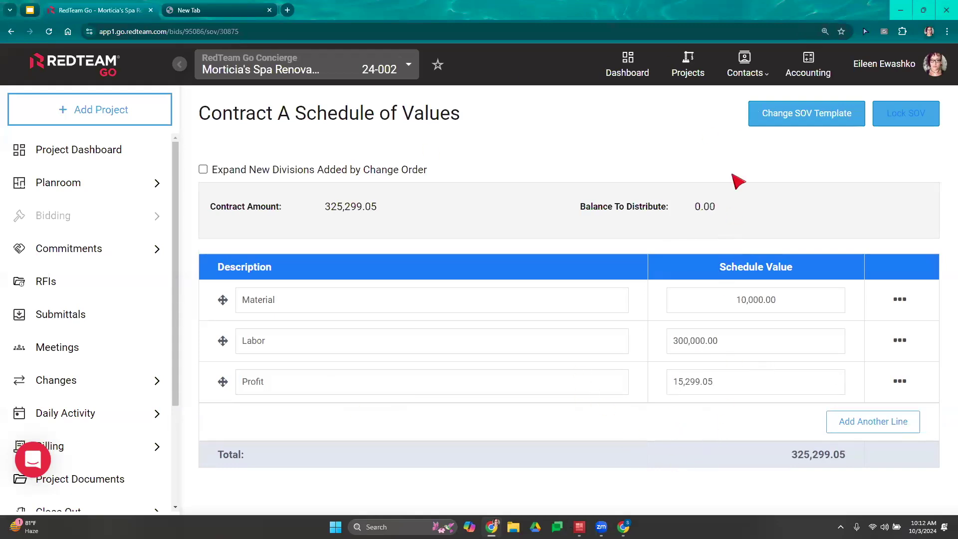
- Lock the schedule of values and look over application 1's header fields and its Material, Labor and Profit lines
left_click(920, 123)
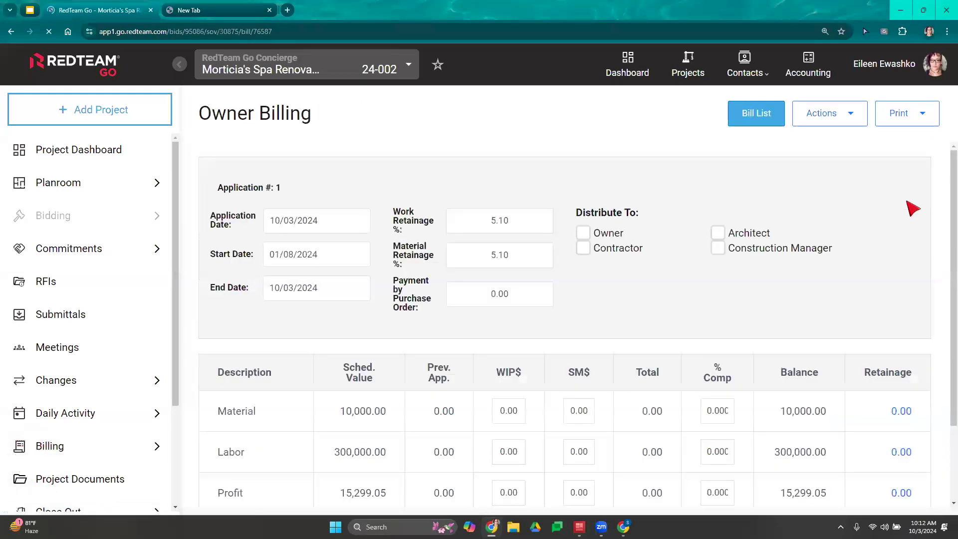
scroll(738, 261, "down", 2)
scroll(711, 273, "up", 2)
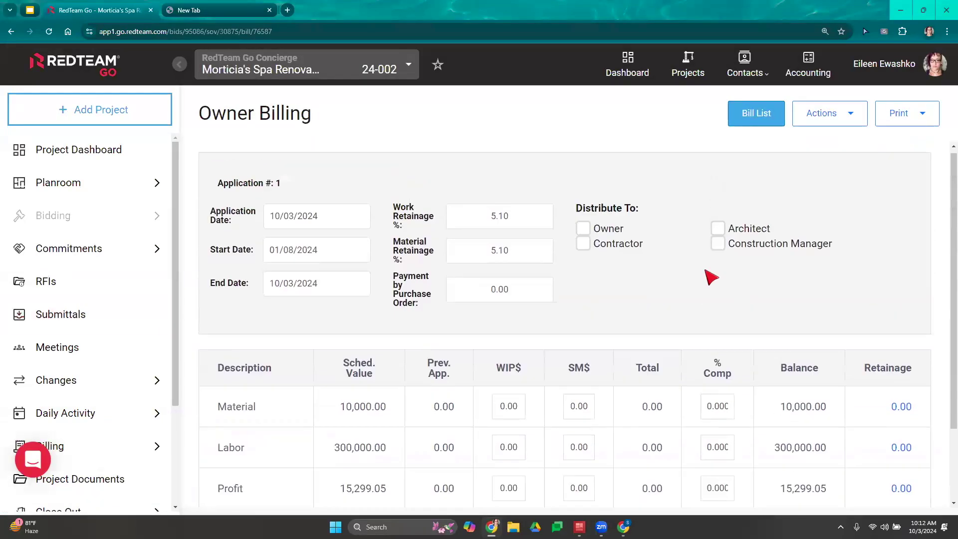
scroll(750, 280, "down", 2)
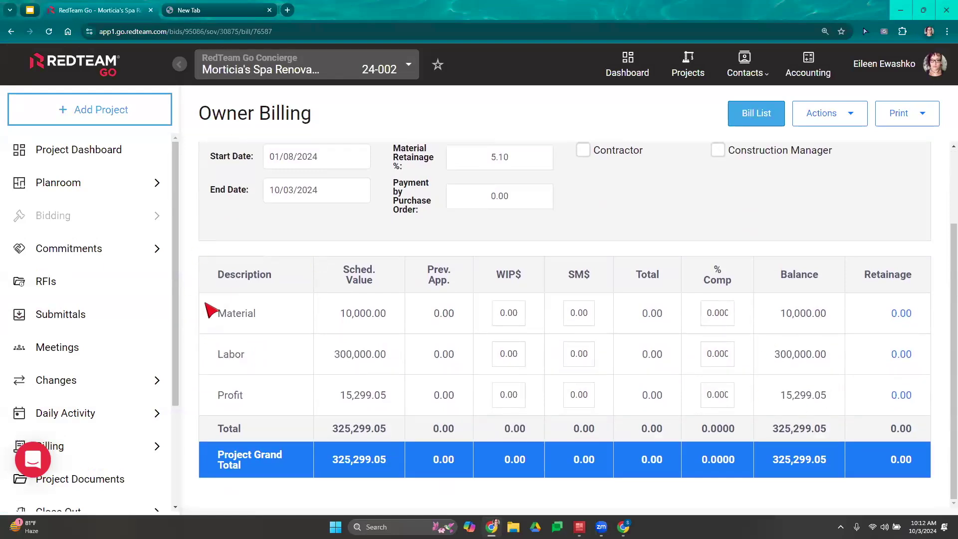
scroll(763, 421, "up", 1)
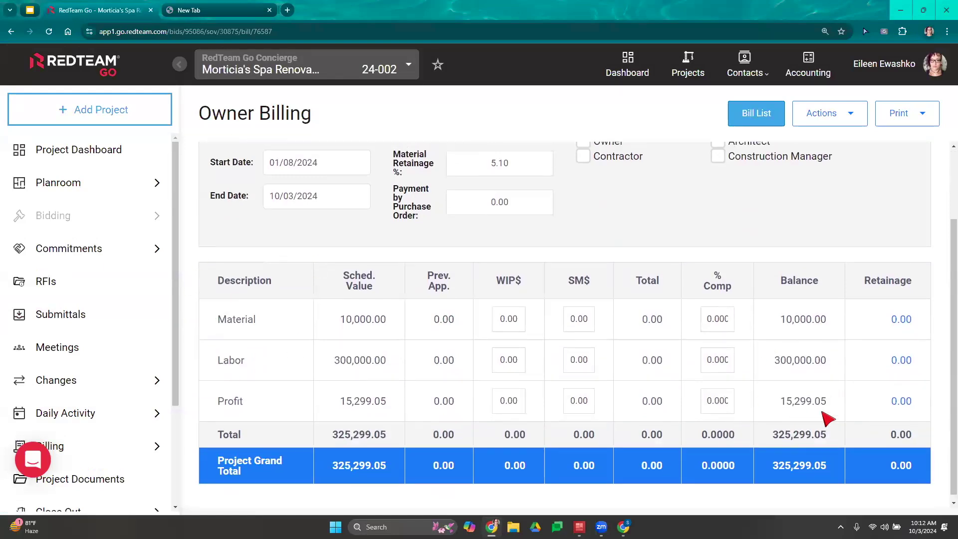
scroll(862, 418, "down", 1)
scroll(862, 418, "up", 2)
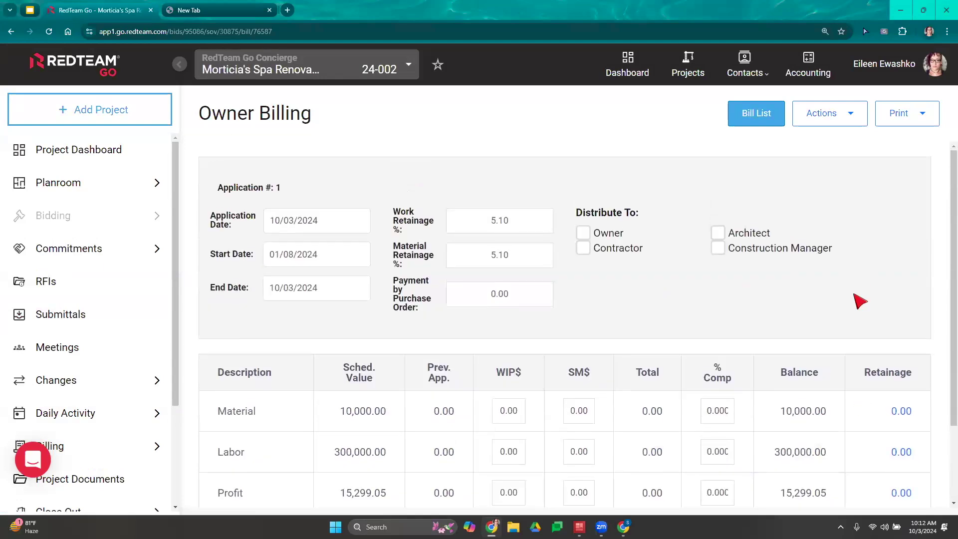
- Return to the bill list and permanently delete pay application 1
left_click(737, 126)
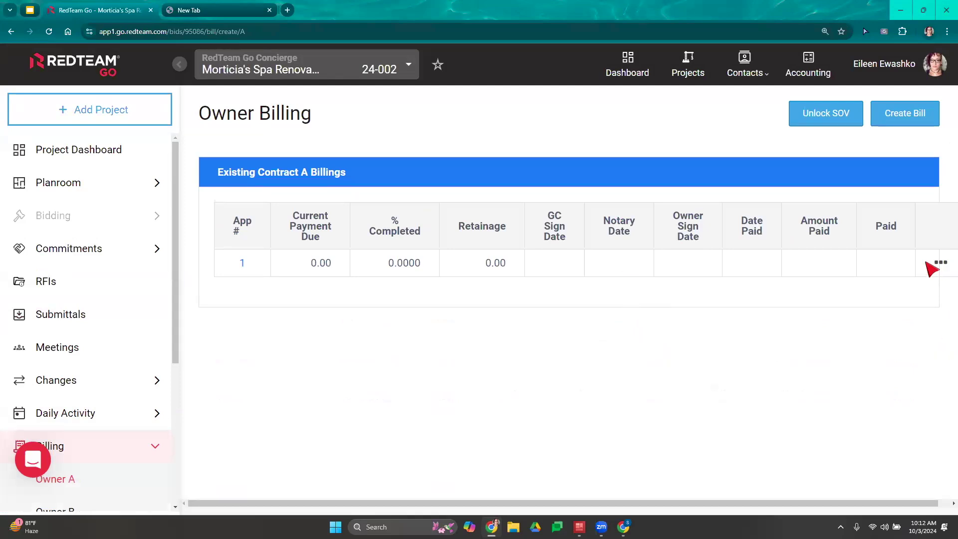
left_click(941, 263)
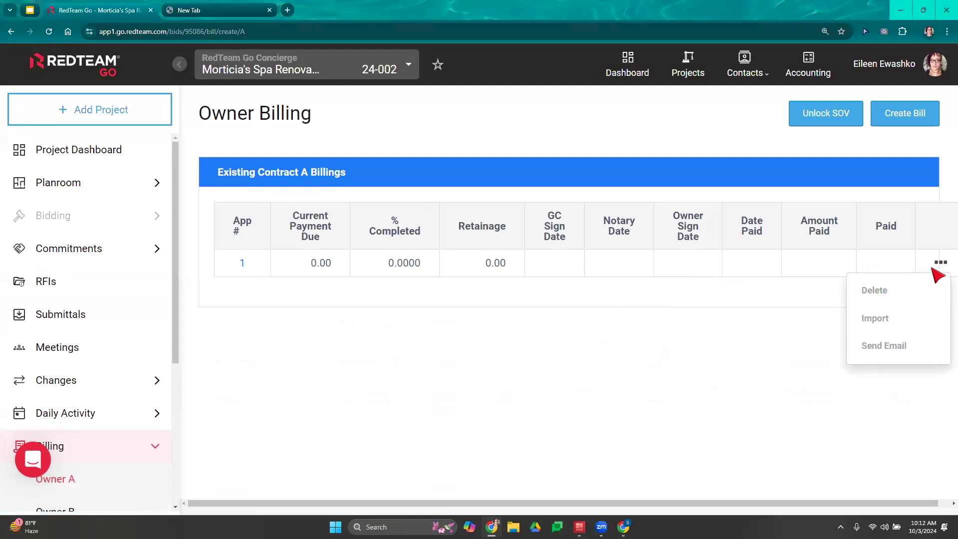
left_click(874, 290)
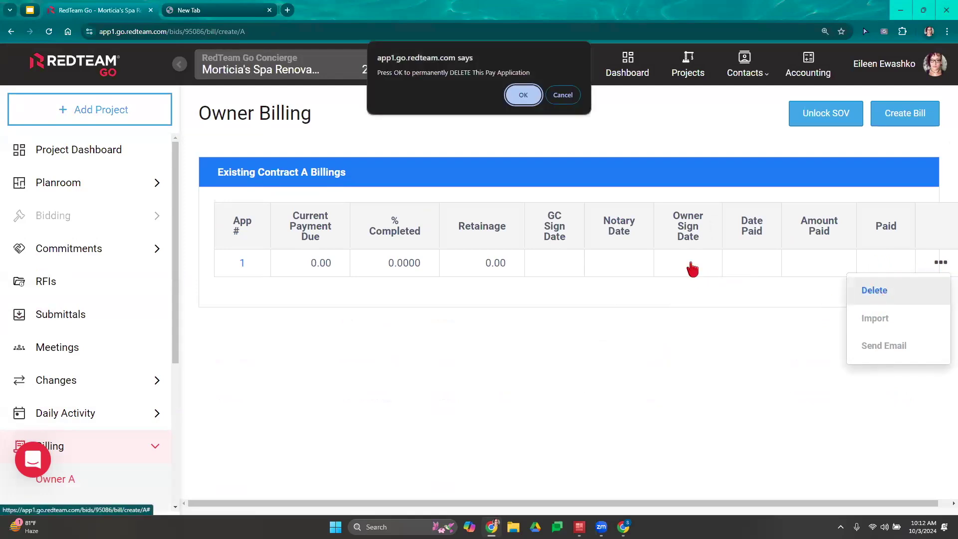
left_click(520, 94)
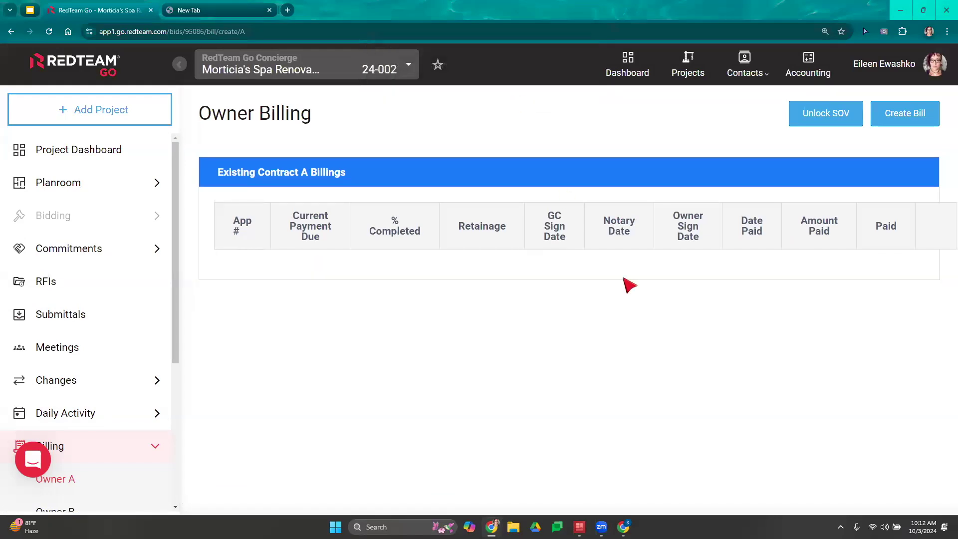
- Unlock the Contract A schedule of values and discard its custom layout by changing the SOV template
left_click(830, 119)
left_click(431, 180)
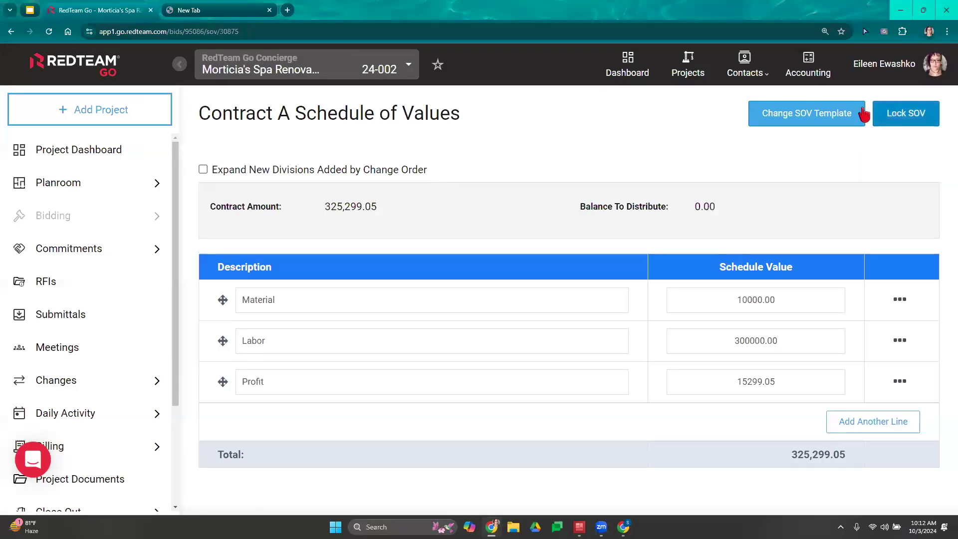
left_click(847, 114)
left_click(421, 229)
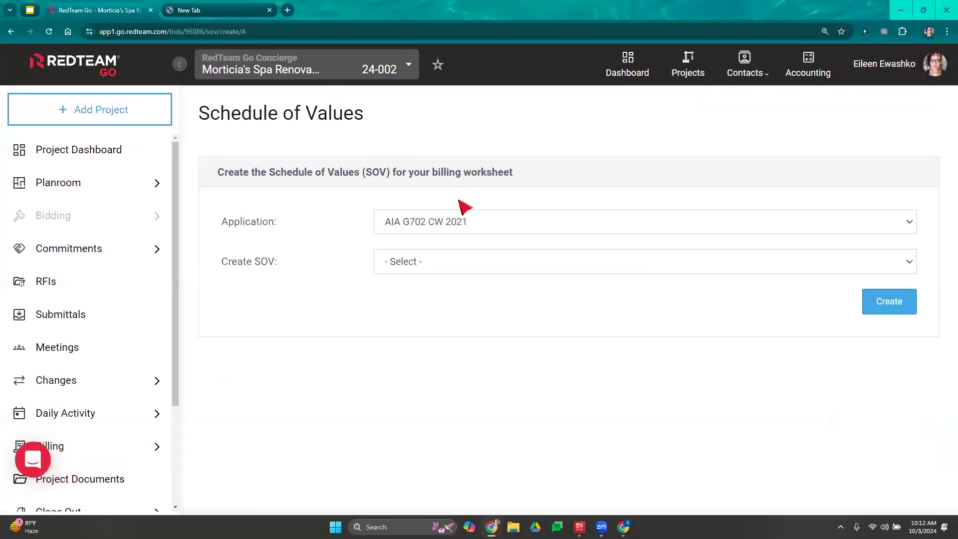
- Create a new schedule of values using the Generic Owner Bill application, organized By Division
left_click(450, 226)
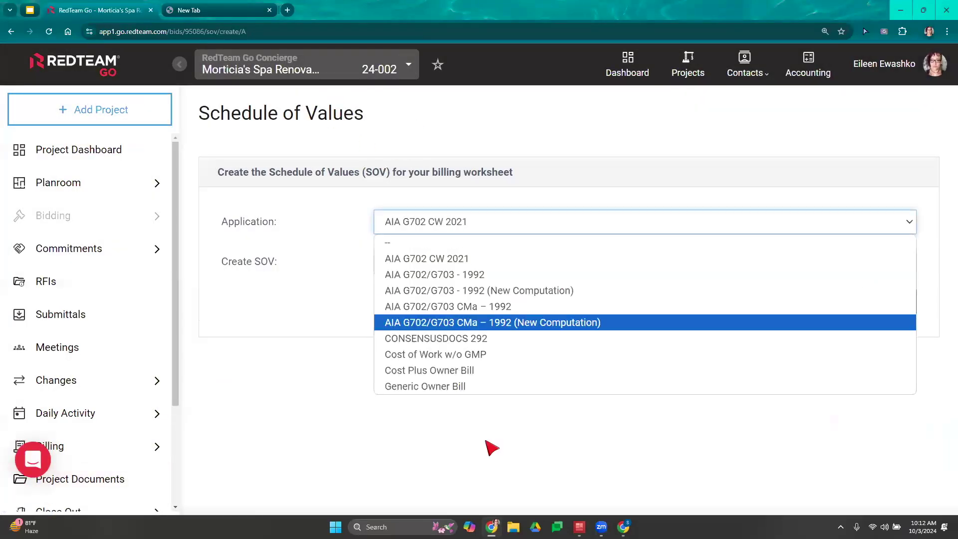
left_click(470, 385)
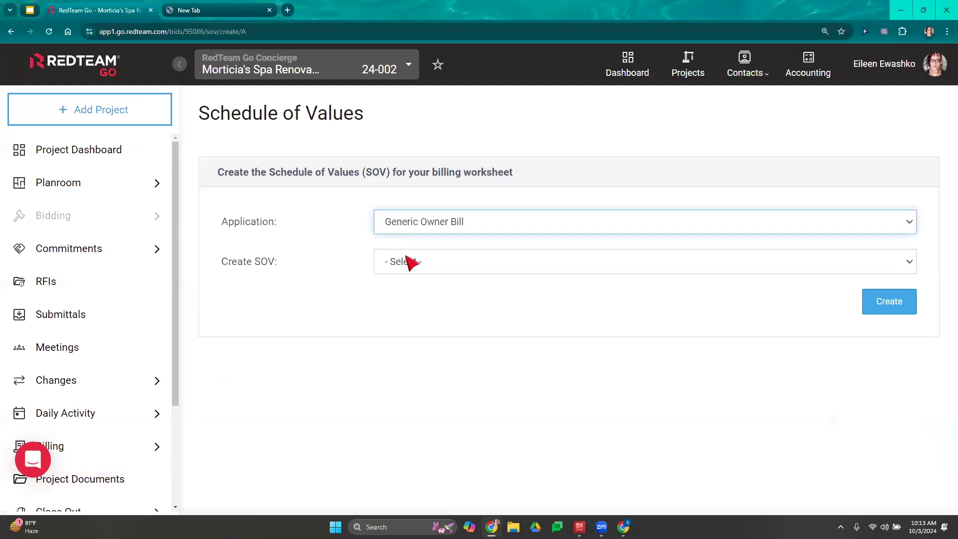
left_click(411, 261)
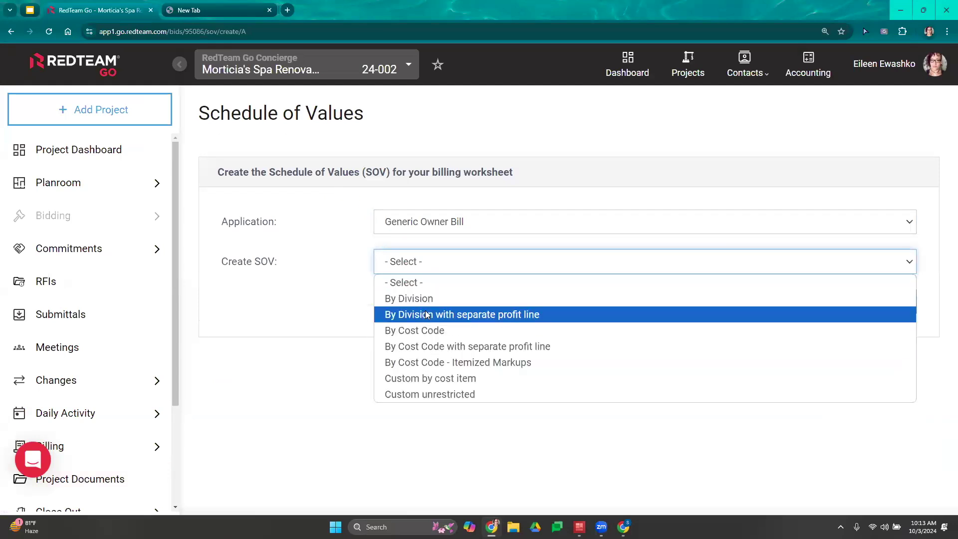
left_click(427, 299)
left_click(883, 312)
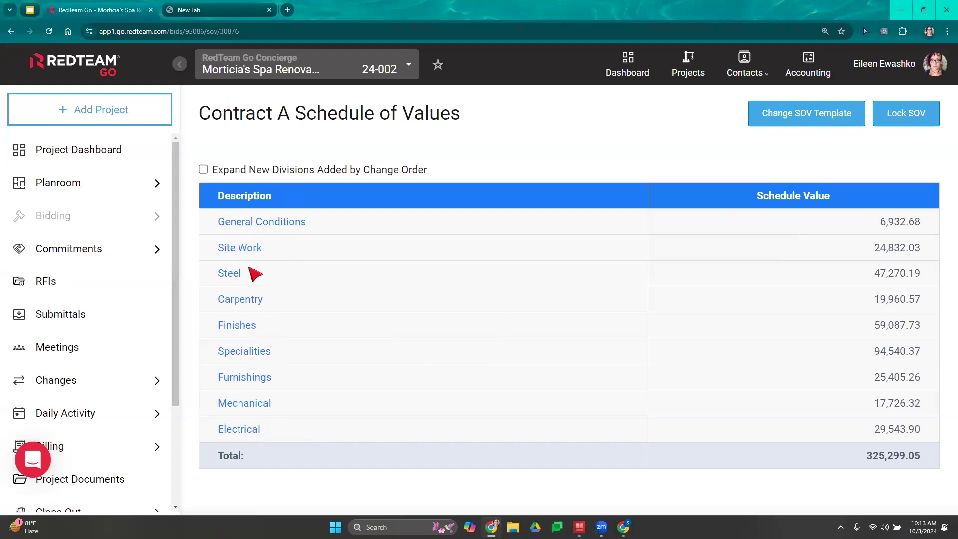
- Expand the Site Work, Steel, Carpentry and Finishes divisions to examine their cost code lines and schedule values
left_click(250, 251)
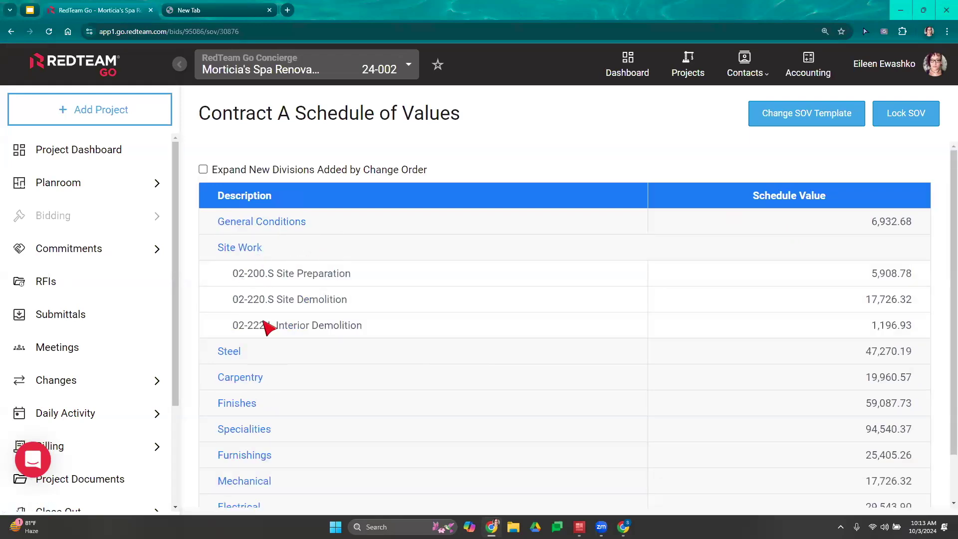
scroll(304, 306, "down", 1)
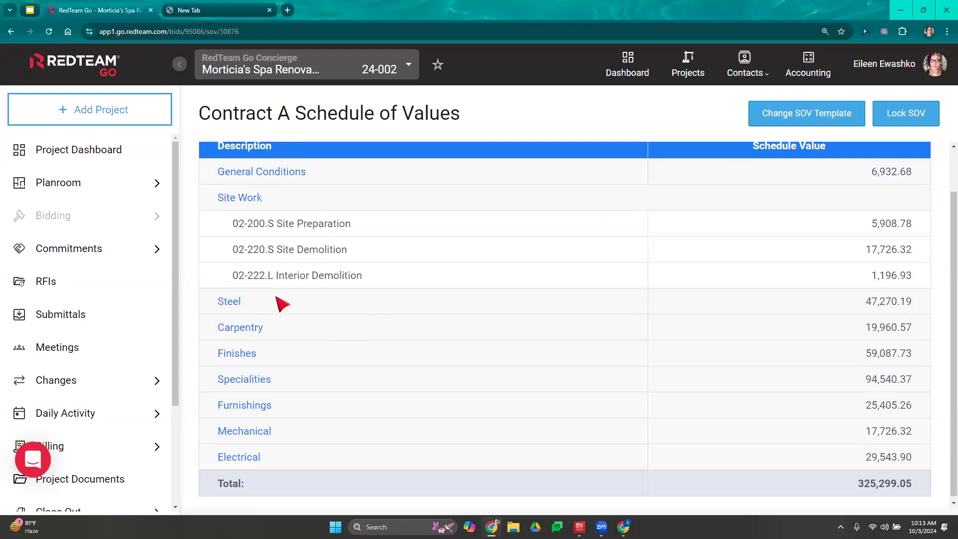
left_click(233, 303)
scroll(299, 339, "down", 1)
left_click(236, 331)
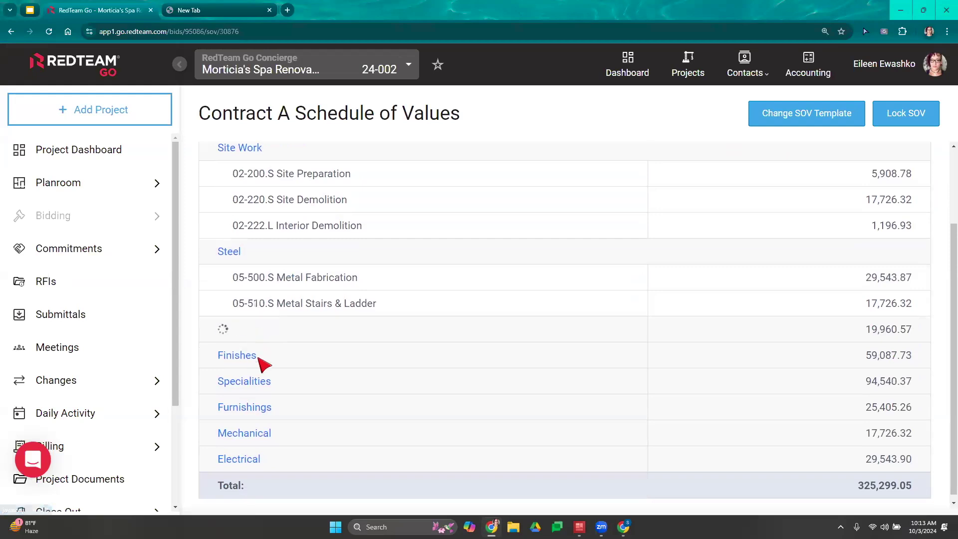
left_click(246, 406)
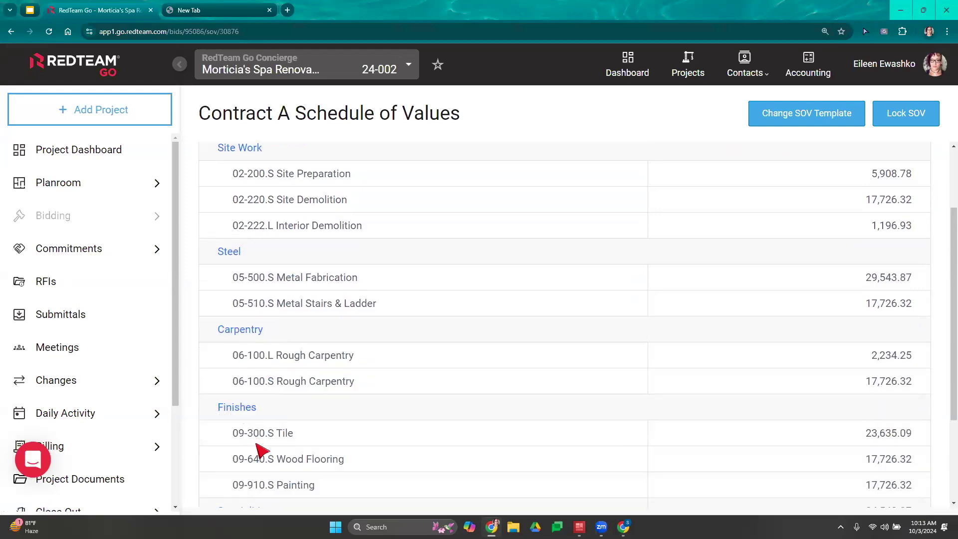
- Expand the Furnishings division's cost code lines and lock the Contract A schedule of values
scroll(290, 435, "down", 2)
scroll(289, 436, "down", 1)
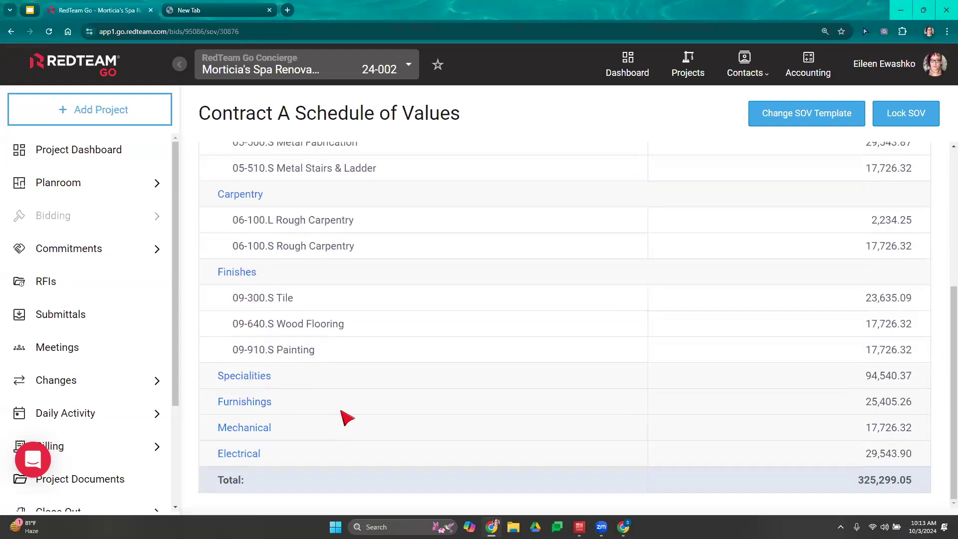
left_click(258, 402)
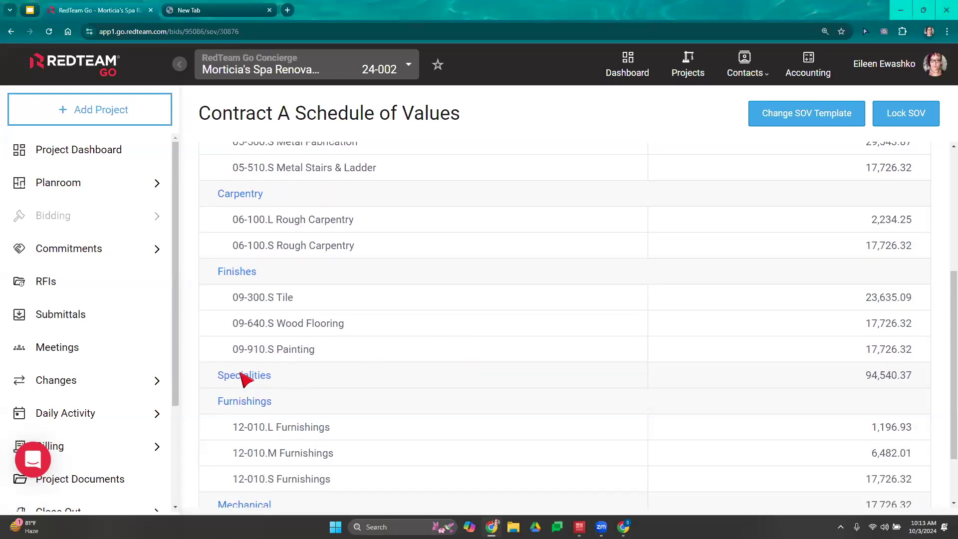
left_click_drag(934, 309, 896, 187)
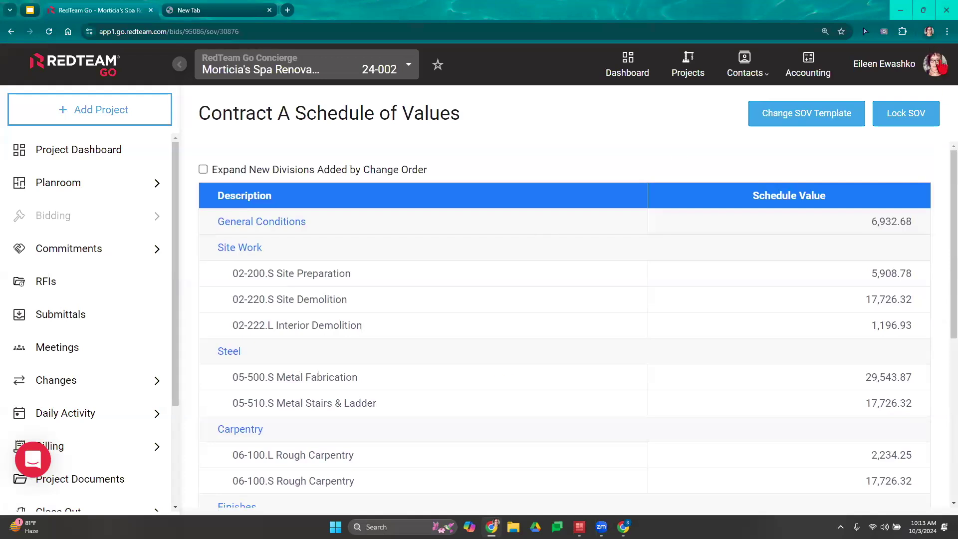
left_click(921, 119)
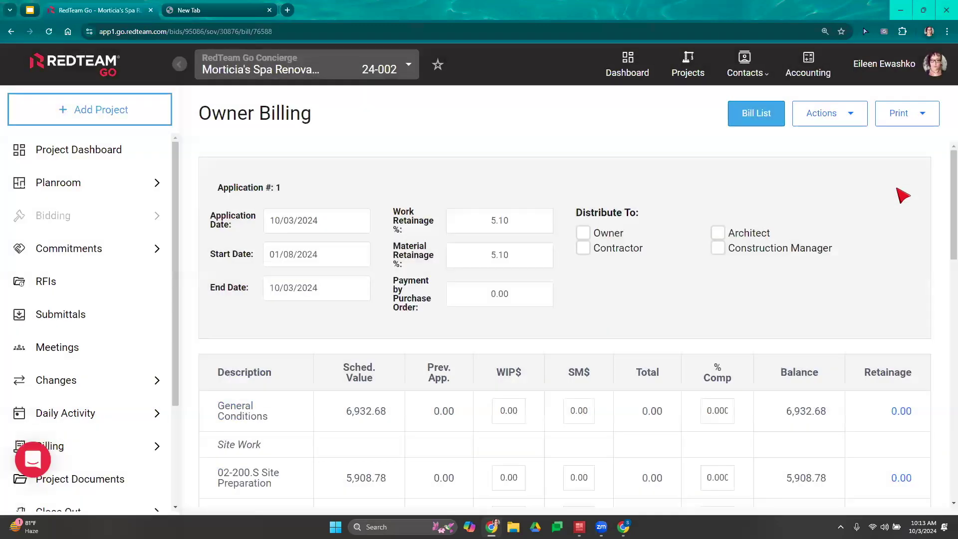
- Set pay application 1's application date to 10/01/2024, start date to 01/01/2024 and end date to 10/31/2024
scroll(603, 258, "down", 1)
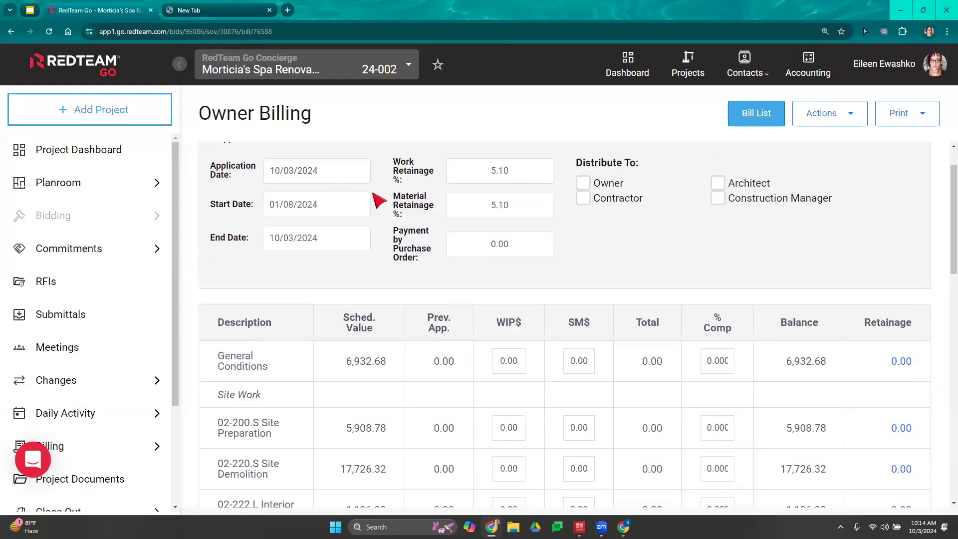
scroll(380, 201, "up", 1)
left_click(346, 223)
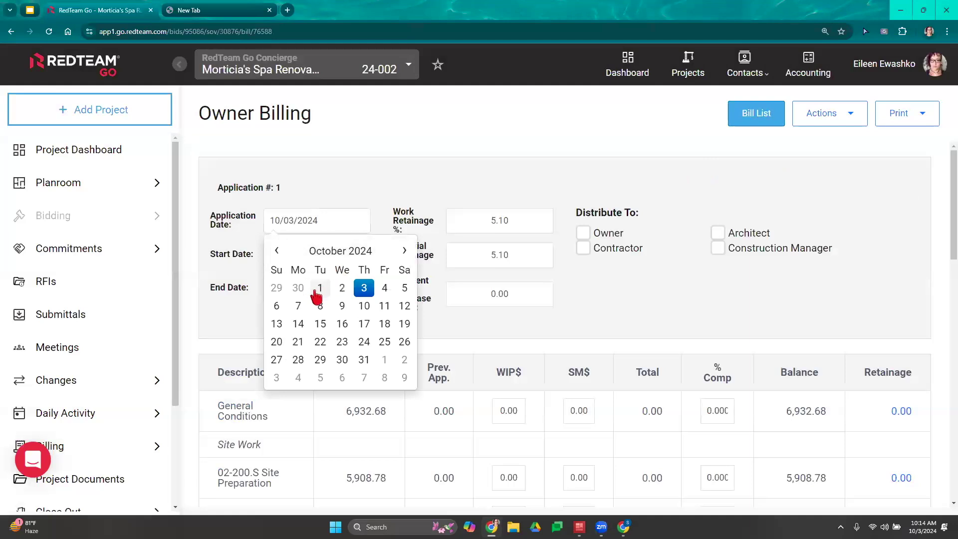
left_click(317, 290)
left_click(350, 256)
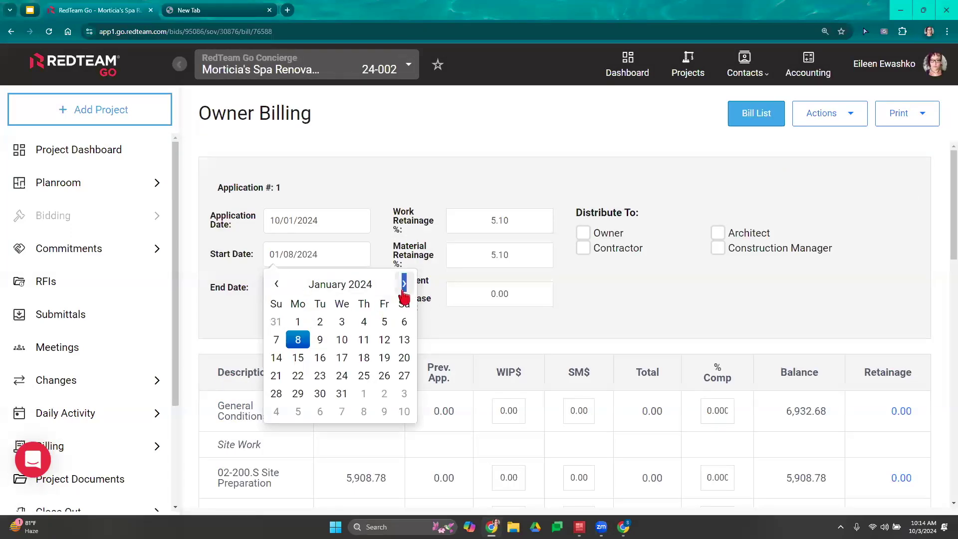
left_click(297, 323)
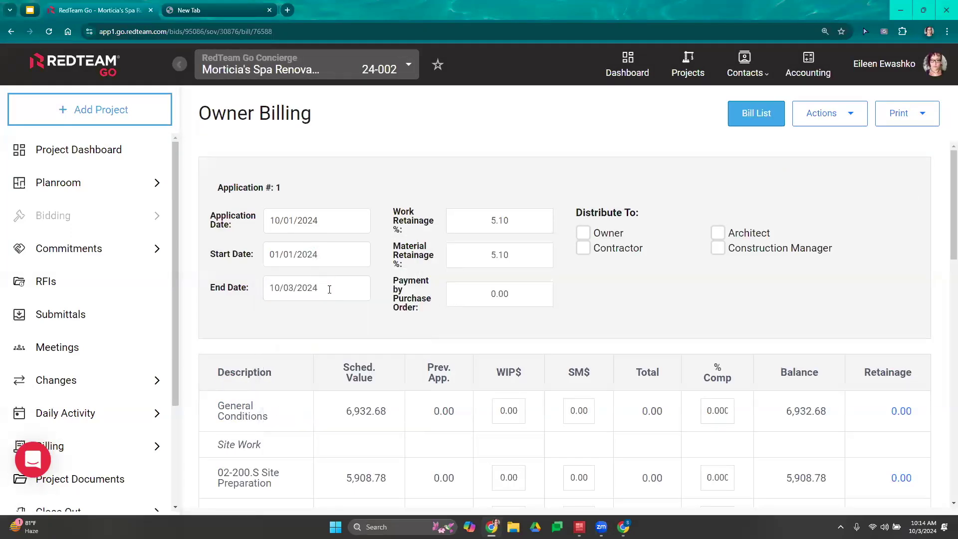
left_click(331, 290)
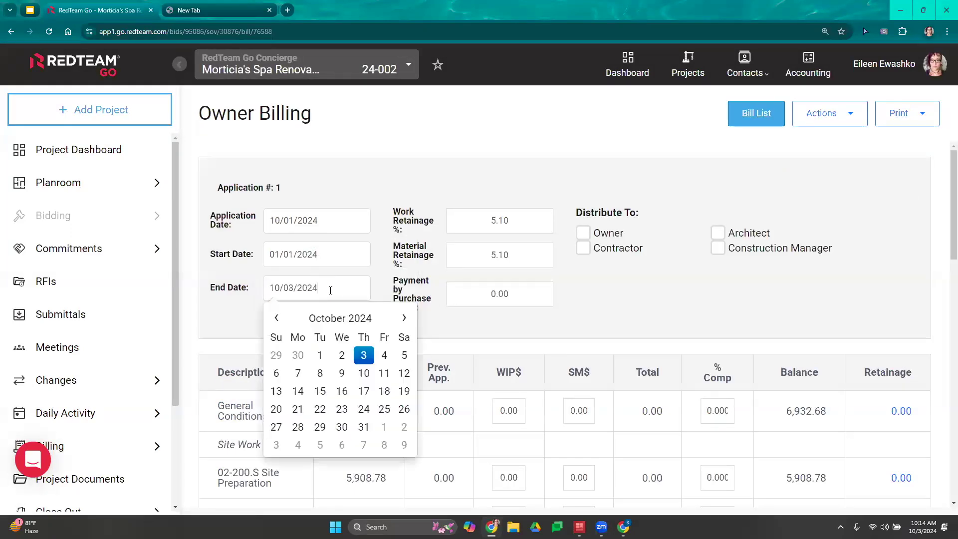
left_click(364, 427)
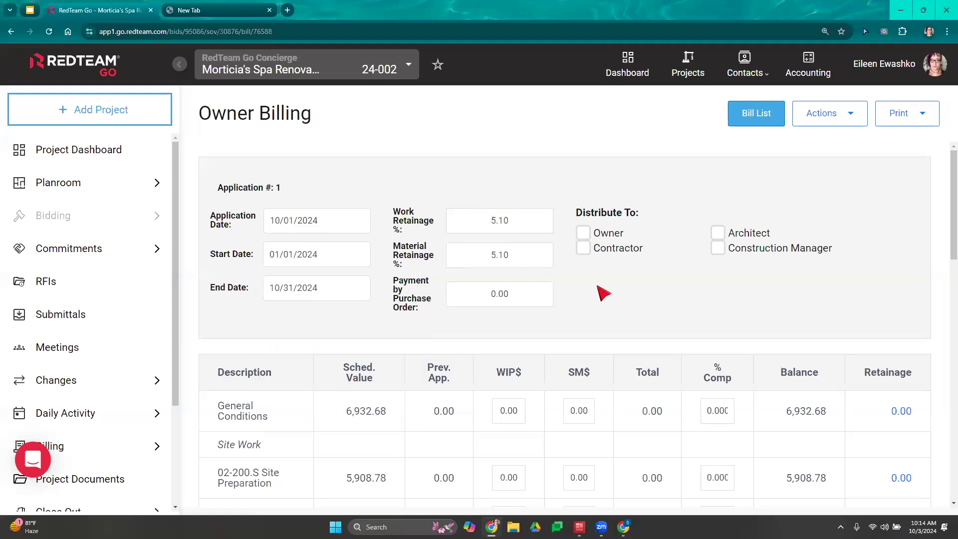
- Mark the Owner as a distribution recipient for pay application 1
scroll(601, 289, "down", 2)
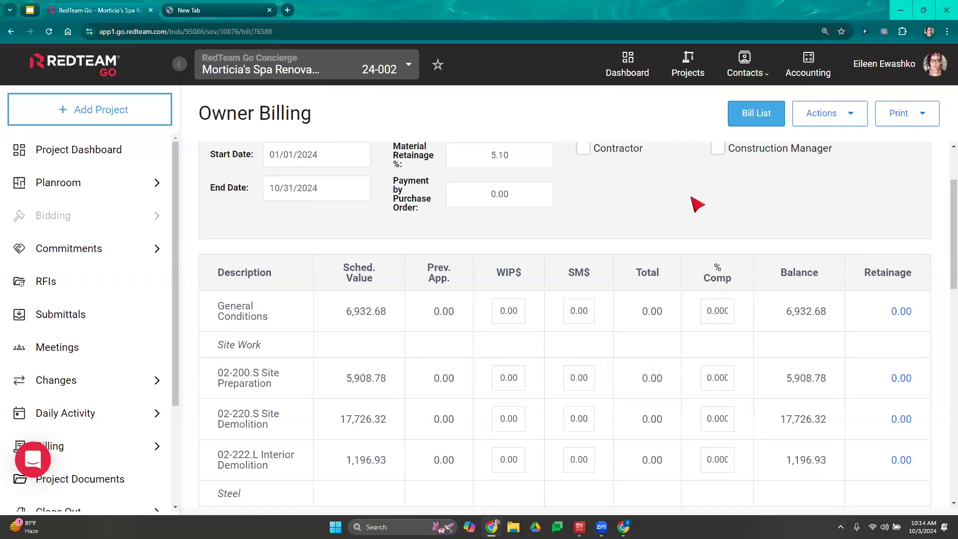
left_click(522, 190)
scroll(689, 387, "up", 2)
left_click(668, 311)
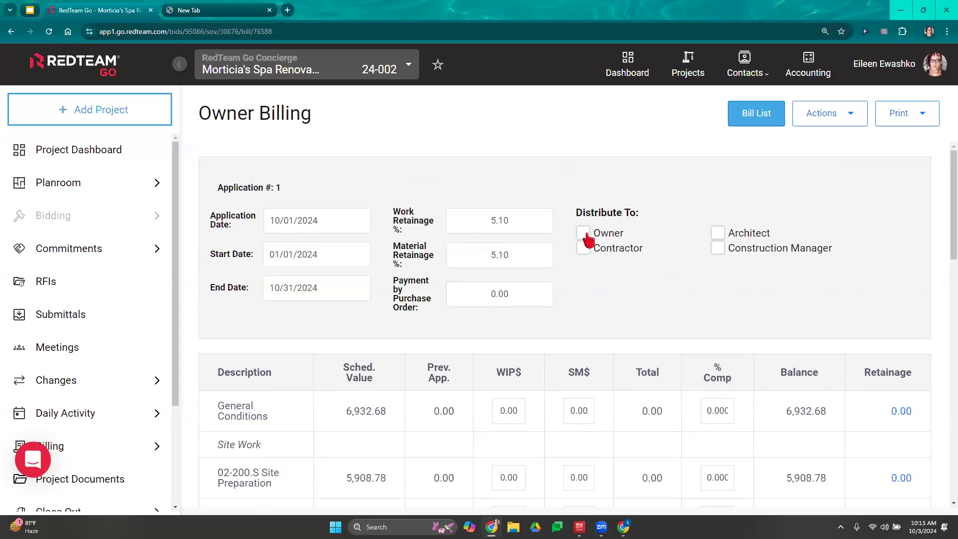
left_click(588, 240)
left_click(719, 234)
scroll(695, 256, "down", 1)
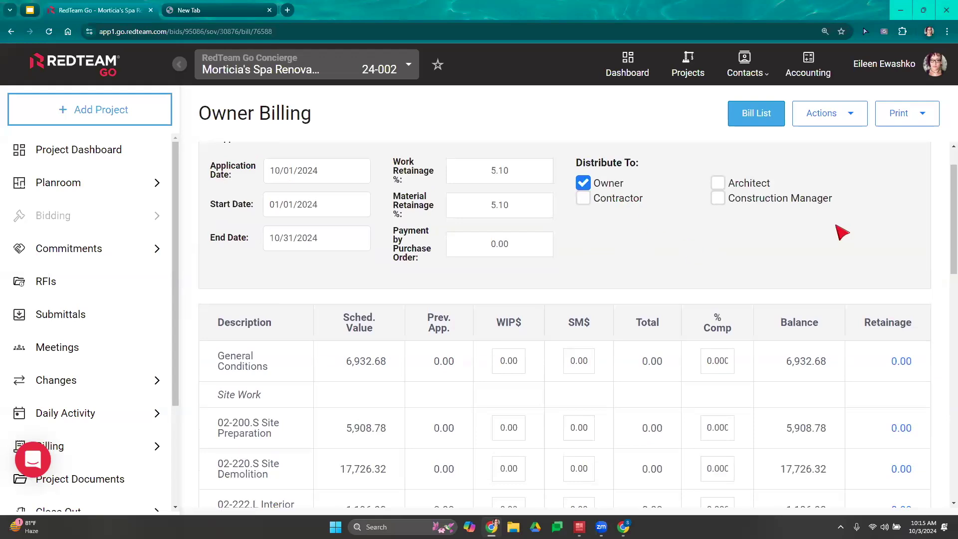
- Examine the owner bill's line items and their division grouping from General Conditions through Furnishings
scroll(841, 233, "down", 2)
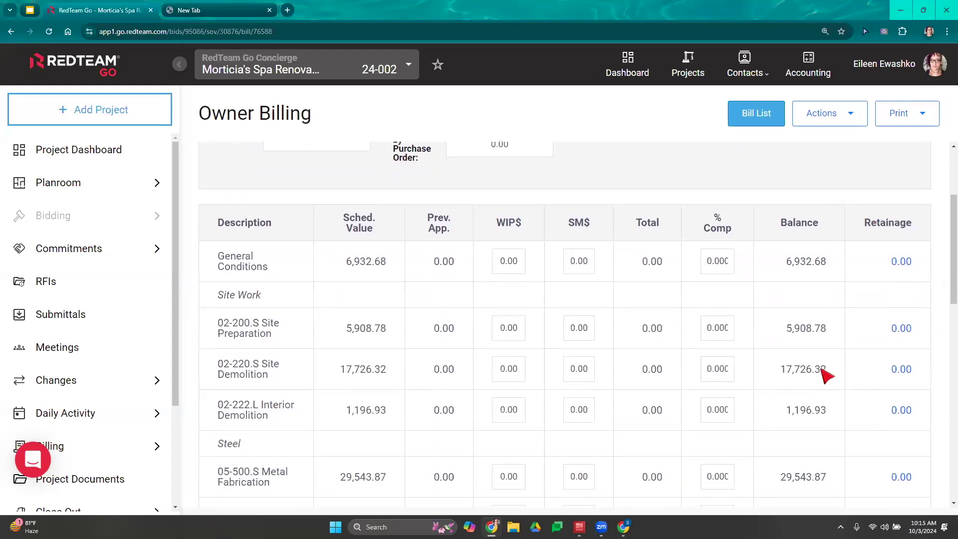
scroll(783, 362, "down", 5)
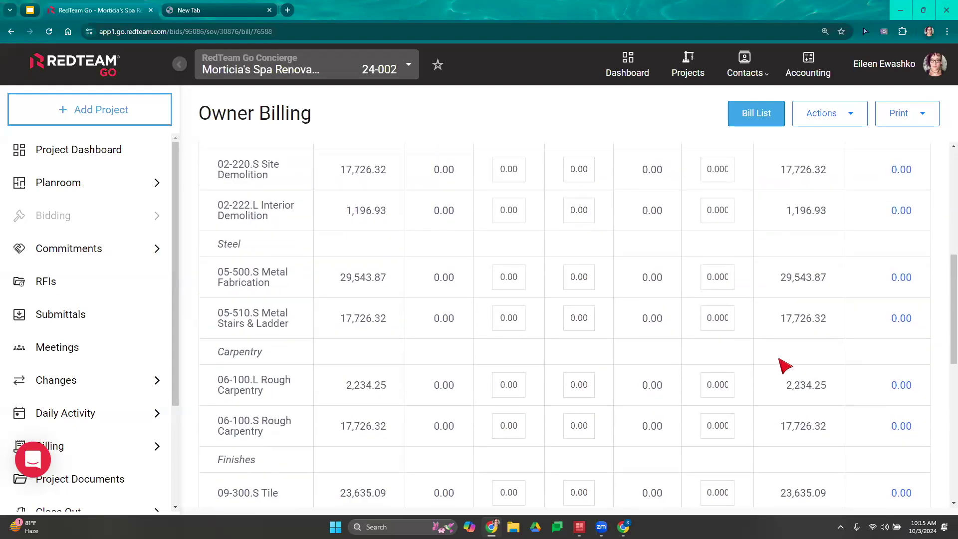
scroll(780, 339, "up", 8)
scroll(529, 389, "down", 1)
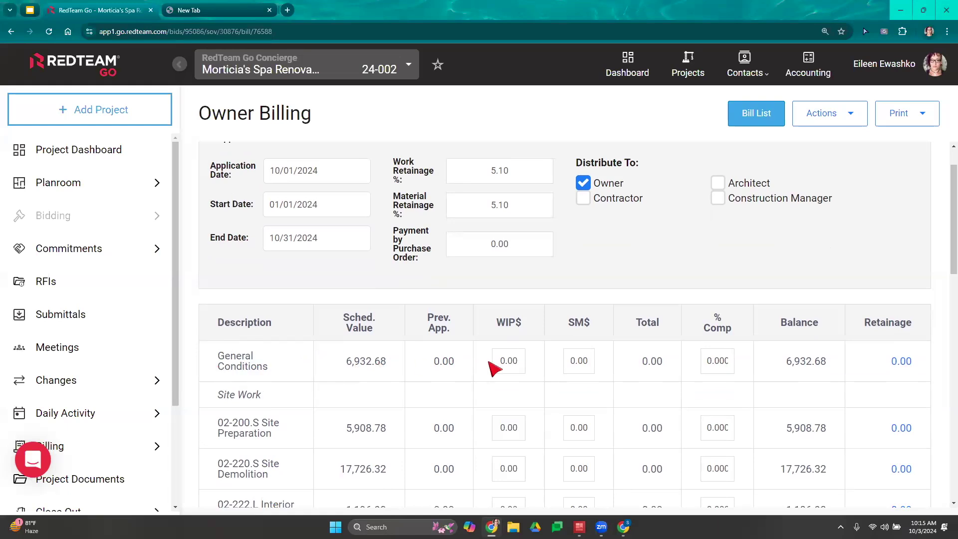
scroll(875, 374, "down", 1)
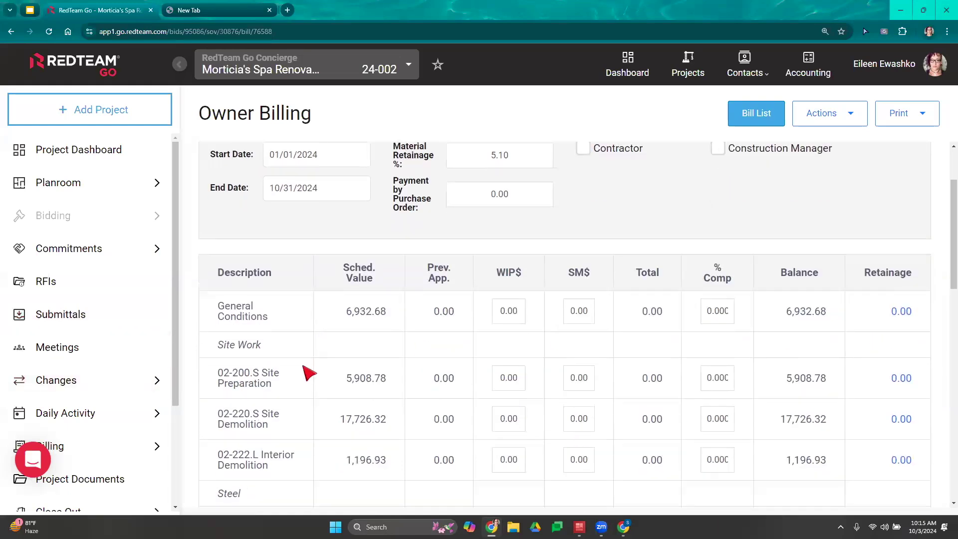
scroll(300, 389, "down", 2)
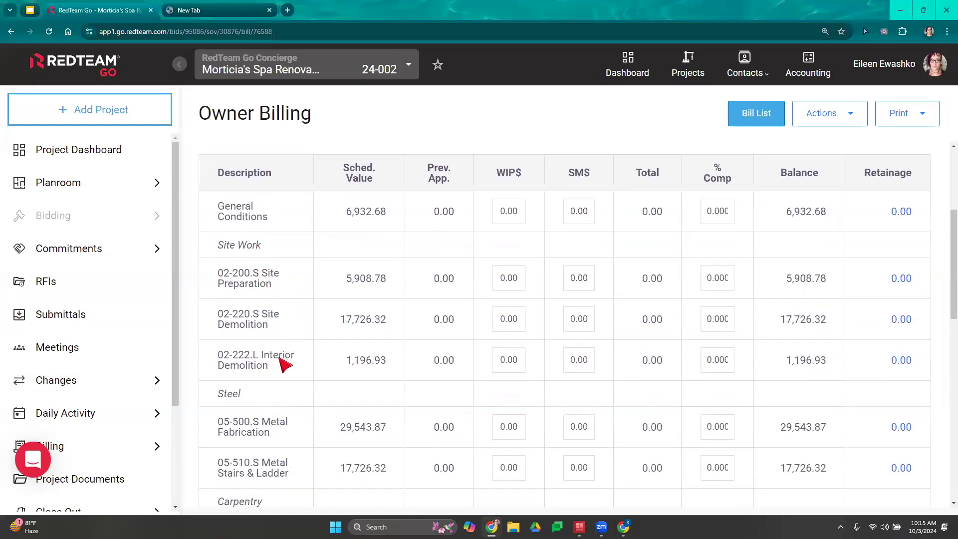
scroll(284, 414, "down", 5)
scroll(279, 435, "down", 4)
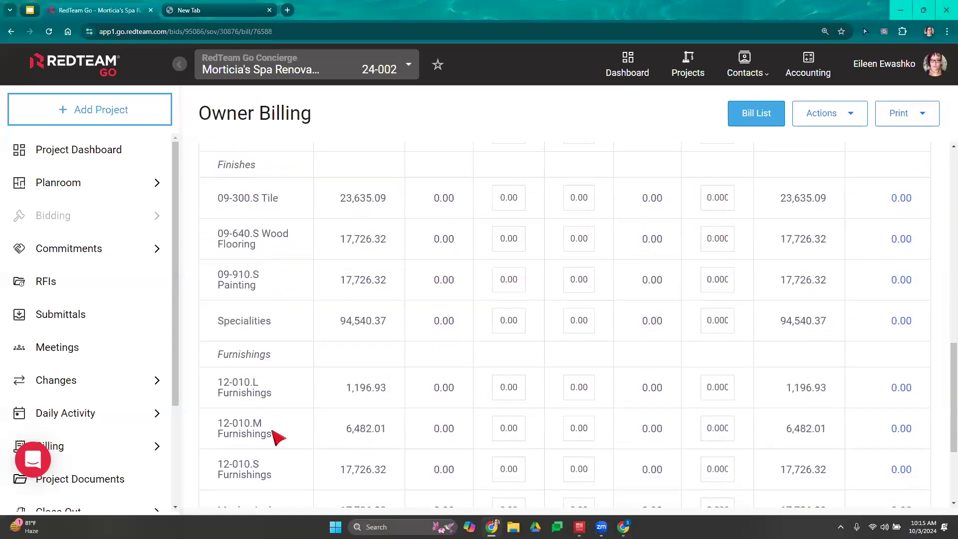
scroll(275, 434, "up", 13)
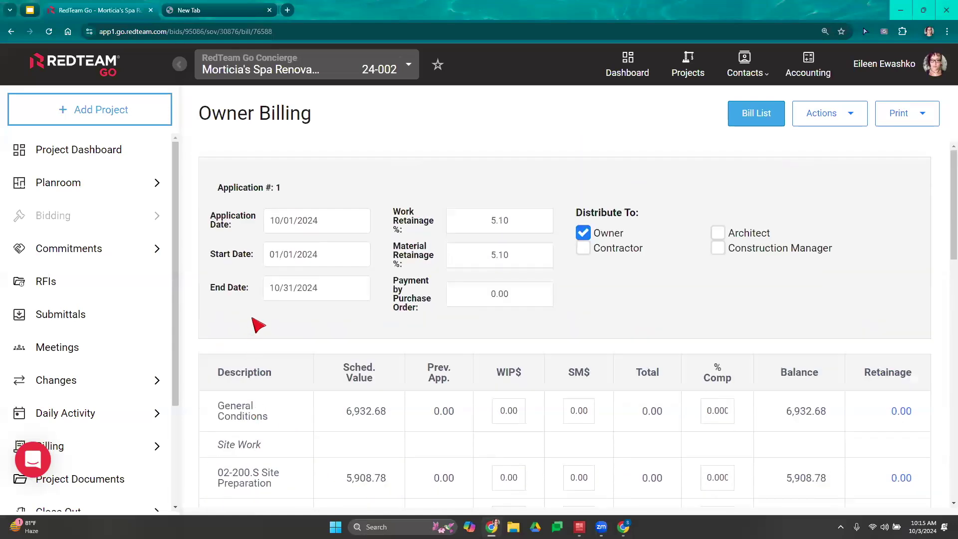
- Bill 5,000.00 of work in progress and 50.00 of stored materials on the General Conditions line
scroll(624, 270, "down", 2)
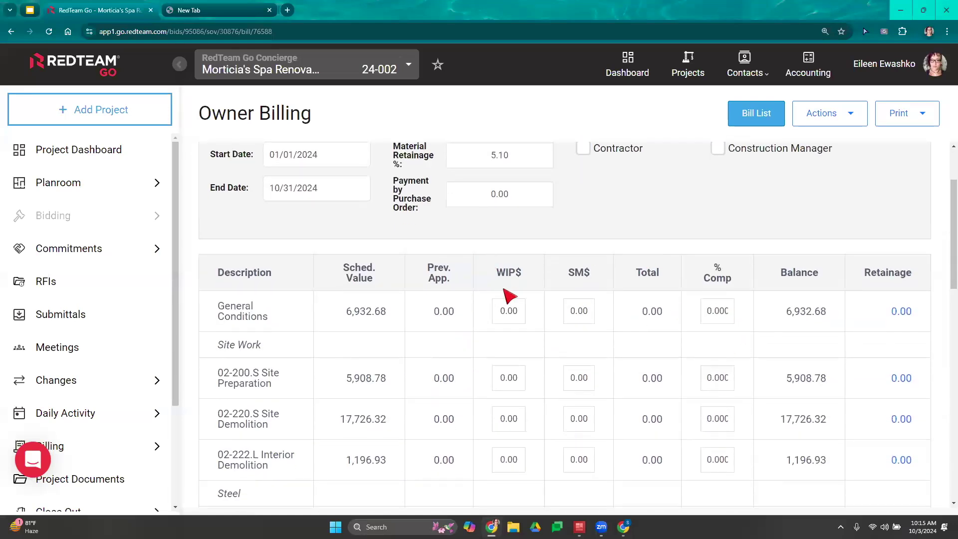
left_click(510, 309)
left_click(541, 342)
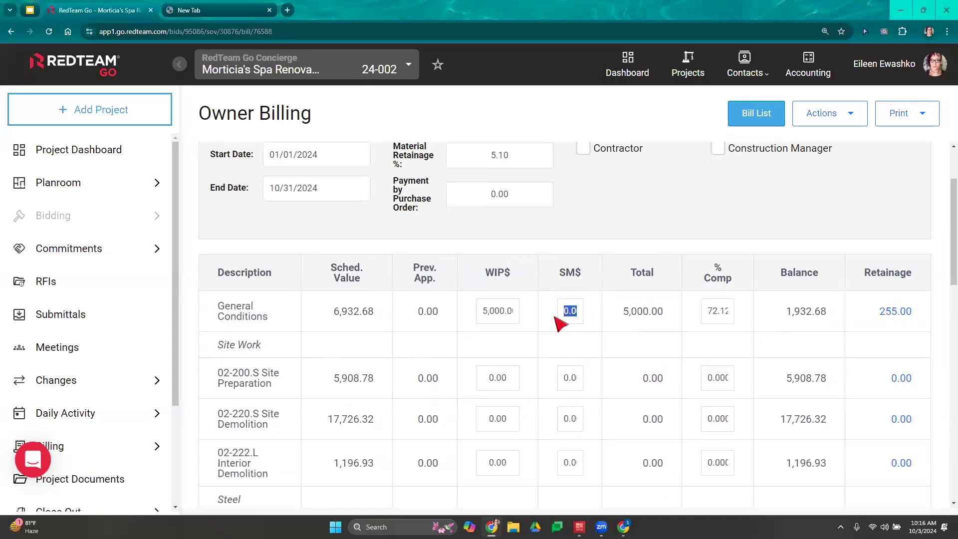
left_click(642, 374)
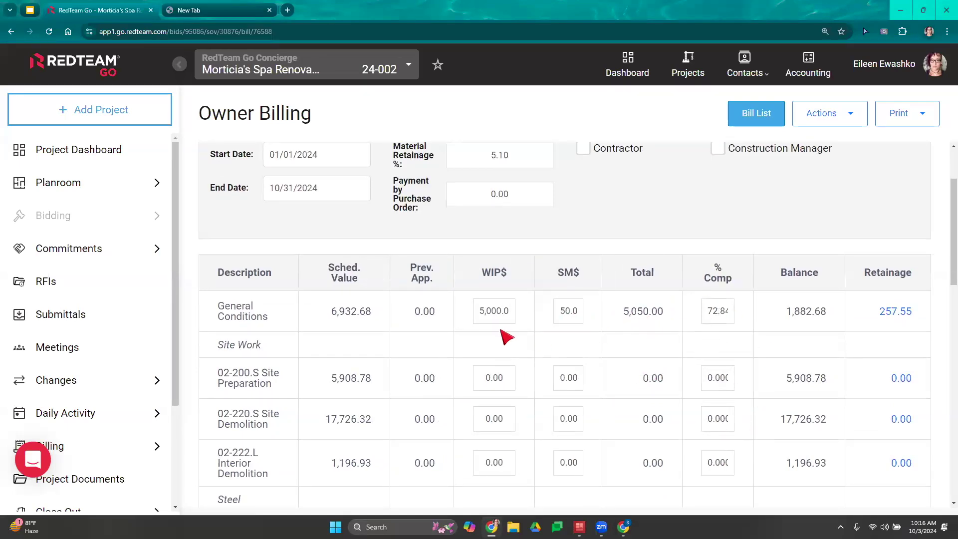
- Clear the work in progress and stored materials amounts on the General Conditions line
left_click(497, 311)
left_click(714, 320)
left_click(712, 309)
left_click(495, 309)
left_click(723, 313)
left_click(490, 310)
key("BackSpace")
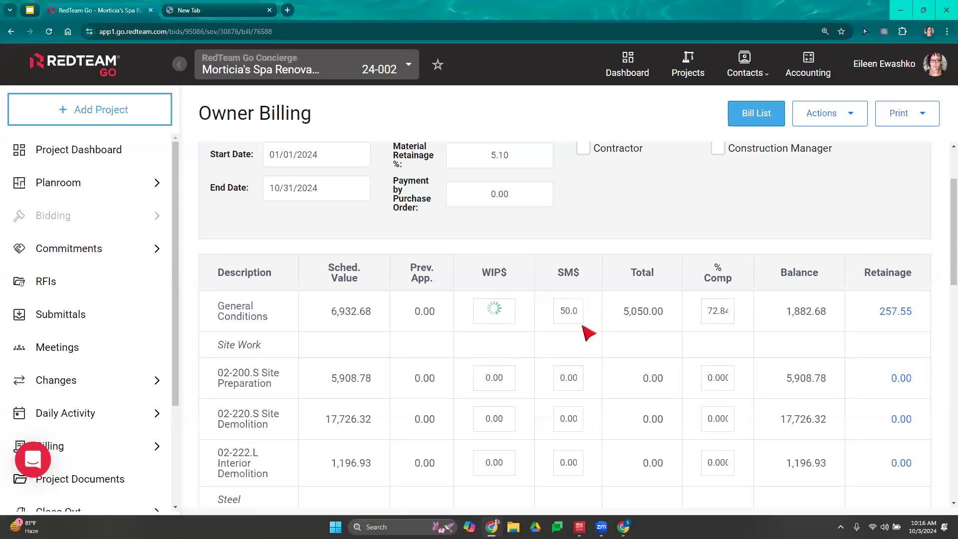
left_click(589, 309)
key("BackSpace")
- Set the General Conditions and 02-200.S Site Preparation lines to 10 percent complete
left_click(723, 312)
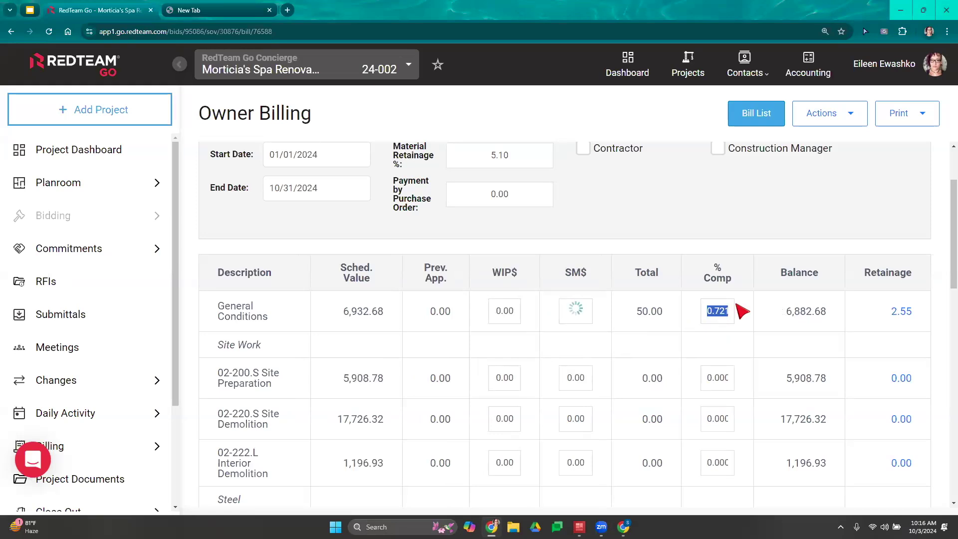
scroll(742, 311, "down", 1)
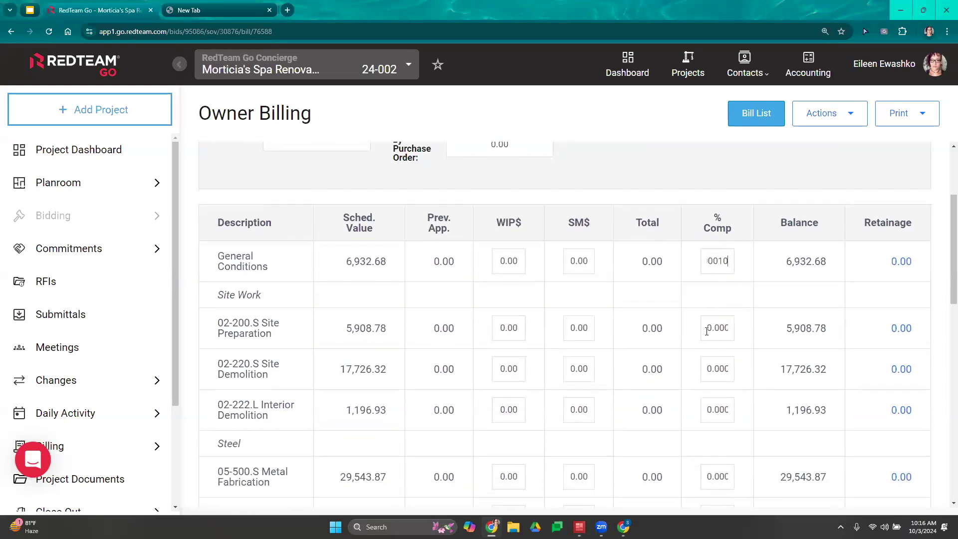
left_click(708, 328)
type("10")
left_click(717, 261)
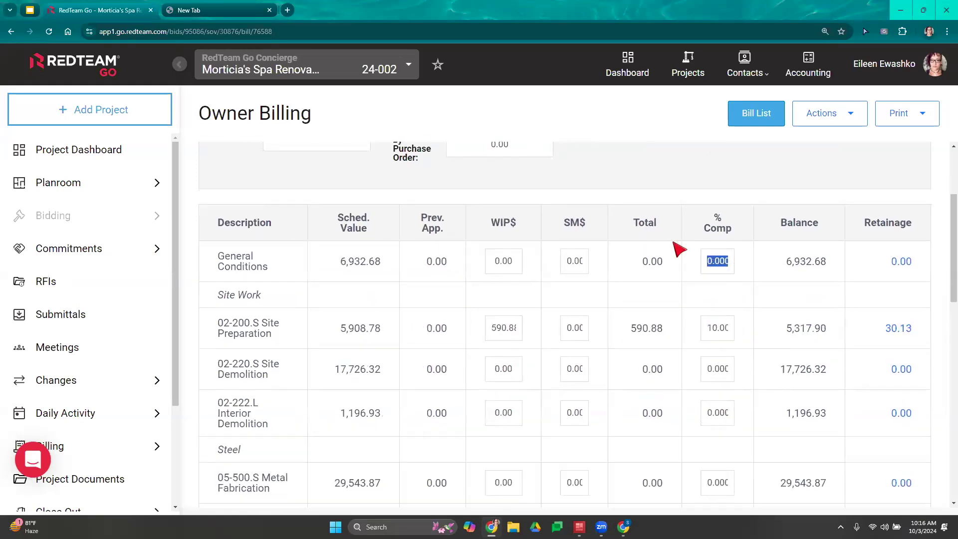
type("10")
key("Return")
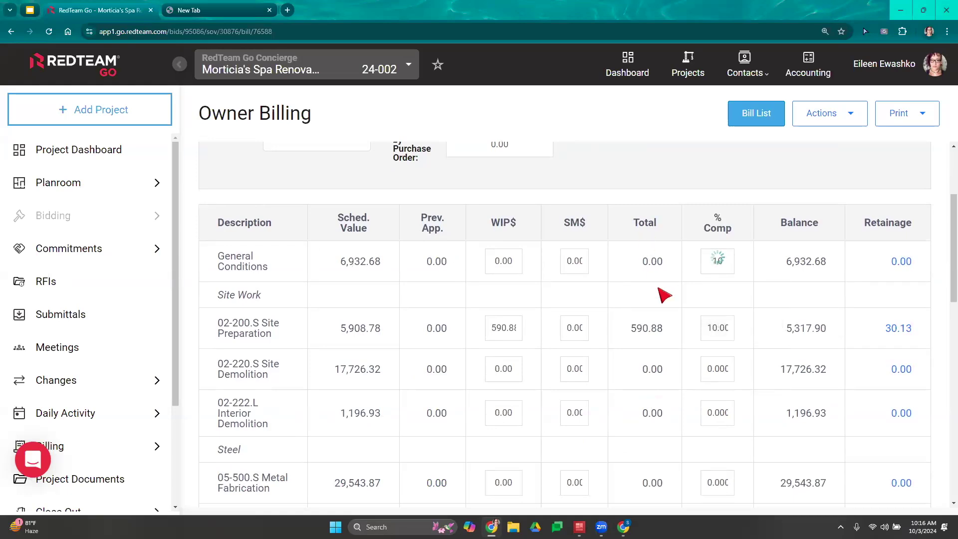
- Set the 02-220.S Site Demolition and 02-222.L Interior Demolition lines to 10 percent complete
scroll(745, 291, "down", 2)
left_click(709, 273)
type("10")
key("Return")
left_click(728, 304)
type("10")
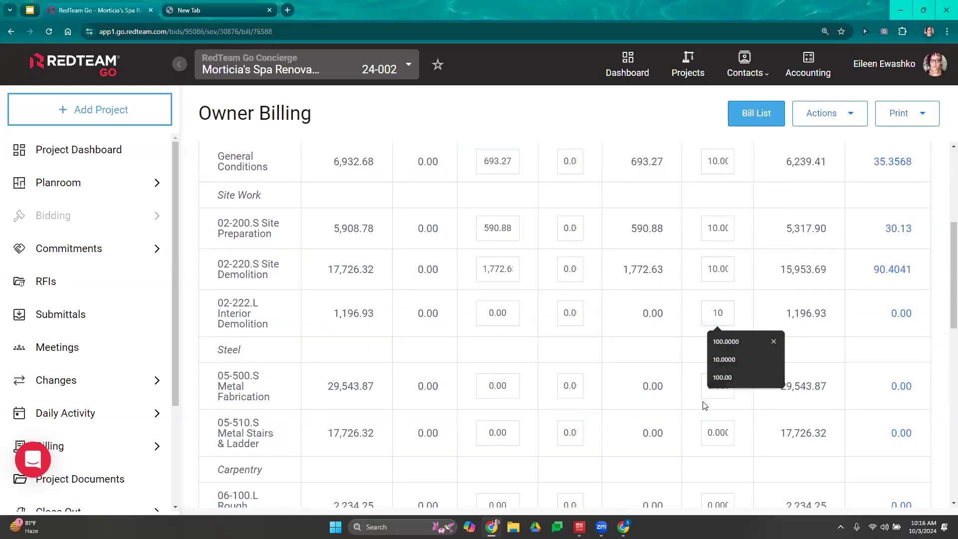
key("Return")
- Set the Steel division's Metal Fabrication and Metal Stairs & Ladder lines to 10 percent complete
left_click(717, 385)
type("10")
key("Return")
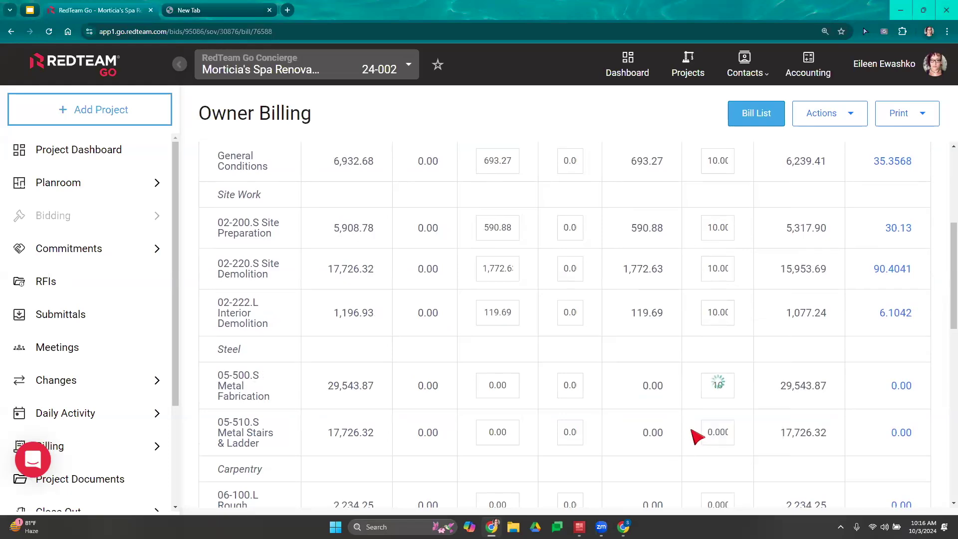
scroll(695, 436, "down", 2)
left_click(718, 333)
type("10")
key("Return")
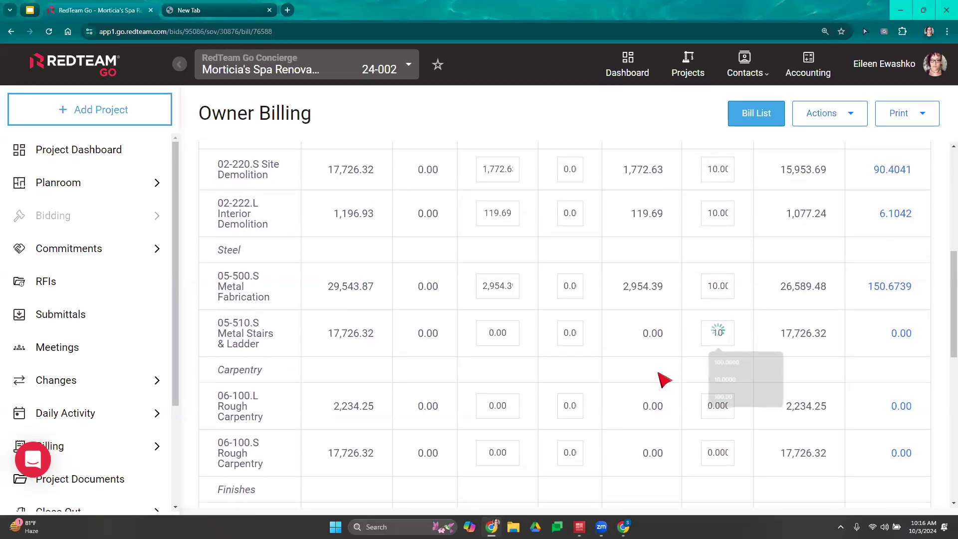
- Set both Rough Carpentry lines, 06-100.L and 06-100.S, to 10 percent complete
scroll(727, 387, "down", 1)
type("10")
key("Return")
left_click(716, 403)
type("1")
key("Return")
- Set the Finishes division's Tile, Wood Flooring and Painting lines to 10 percent complete
scroll(659, 419, "down", 2)
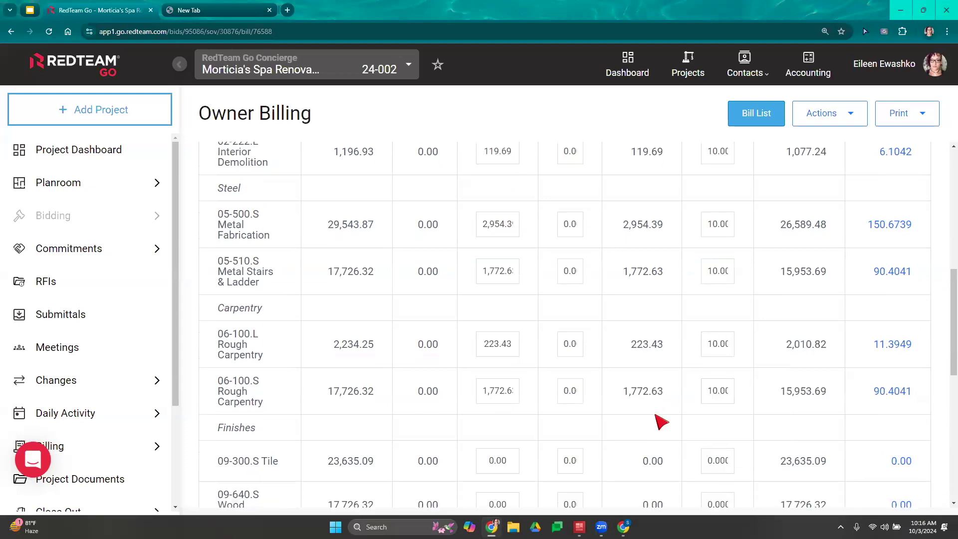
left_click(716, 378)
type("10")
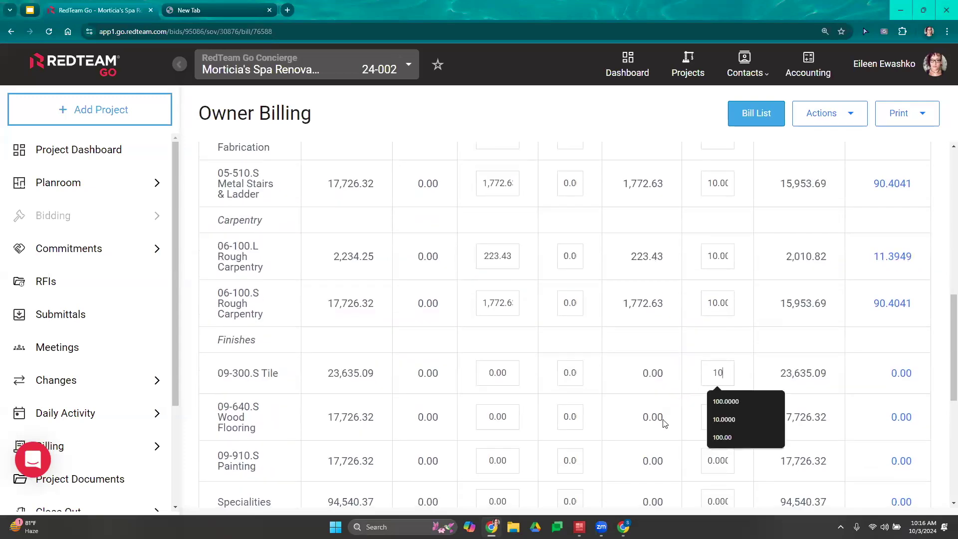
key("Return")
scroll(670, 413, "down", 2)
left_click(726, 326)
type("10")
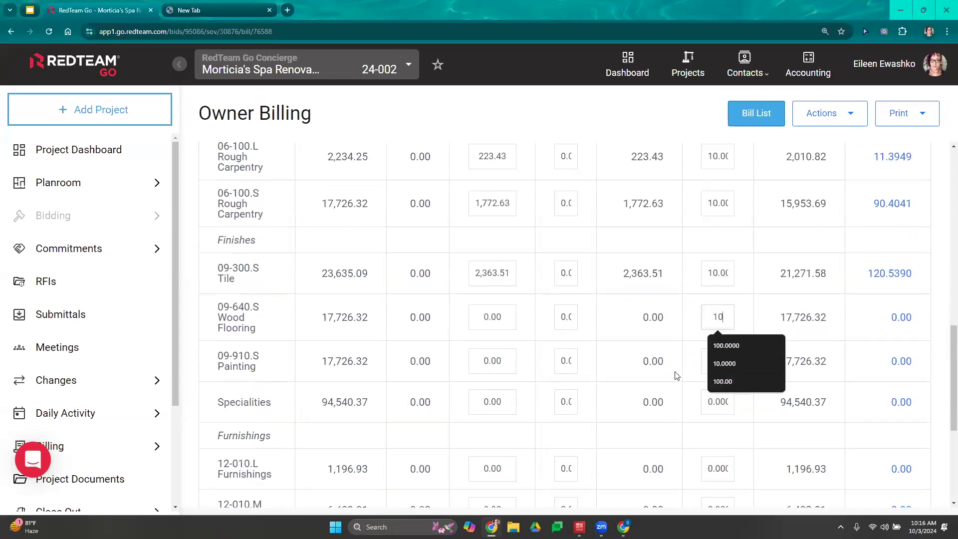
scroll(675, 378, "down", 2)
key("Return")
type("10")
key("Return")
- Set the Specialities line to 10 percent complete
scroll(699, 299, "down", 1)
left_click(730, 261)
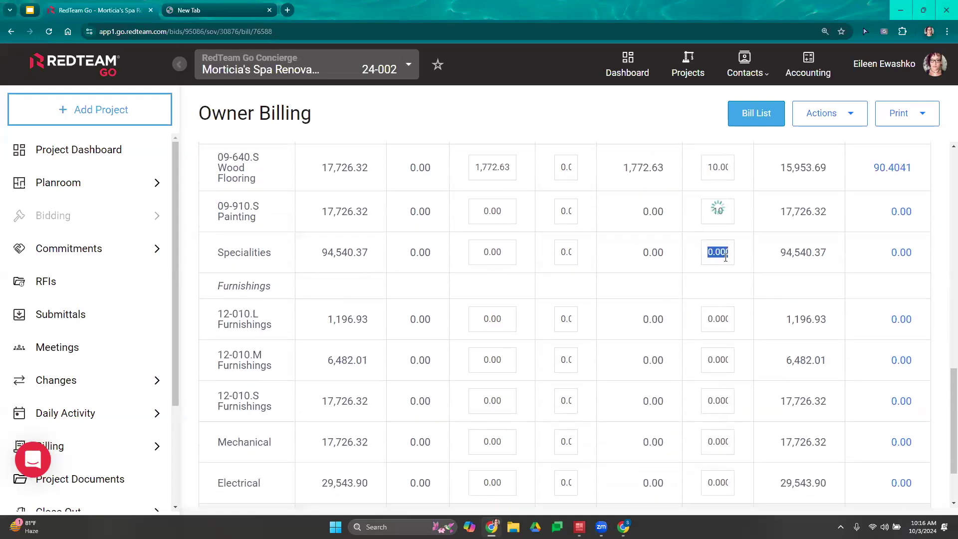
type("10")
scroll(688, 316, "down", 2)
key("Return")
- Set the three Furnishings lines, 12-010.L, 12-010.M and 12-010.S, to 10 percent complete
left_click(708, 233)
type("10")
key("Return")
left_click(712, 273)
type("10")
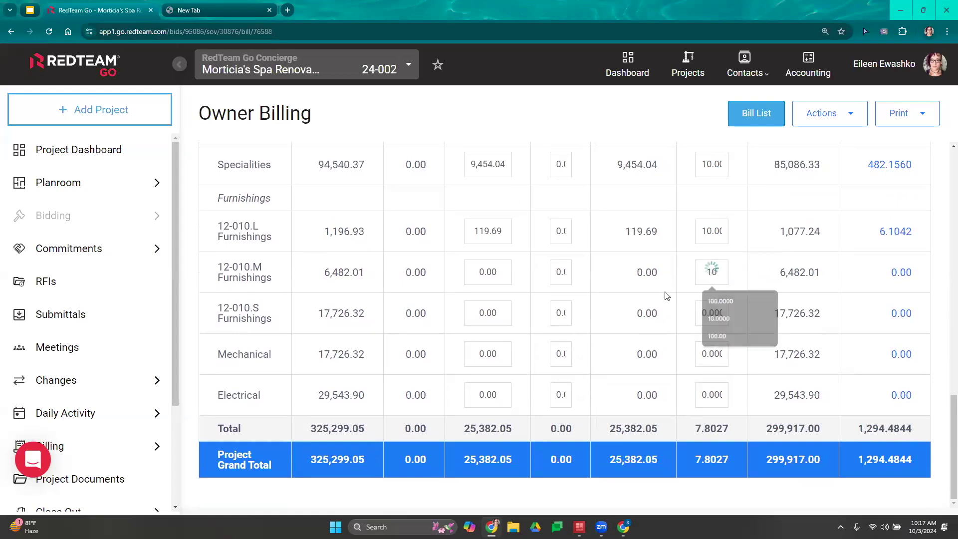
key("Return")
left_click(709, 312)
type("10")
key("Return")
- Set the Mechanical and Electrical lines to 10 percent complete
left_click(716, 355)
type("10")
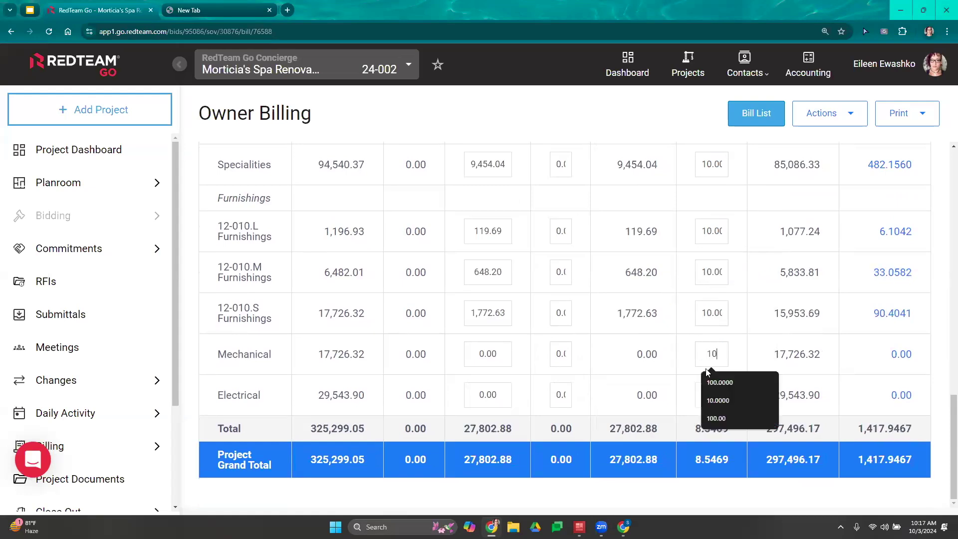
key("Return")
left_click(706, 394)
type("10")
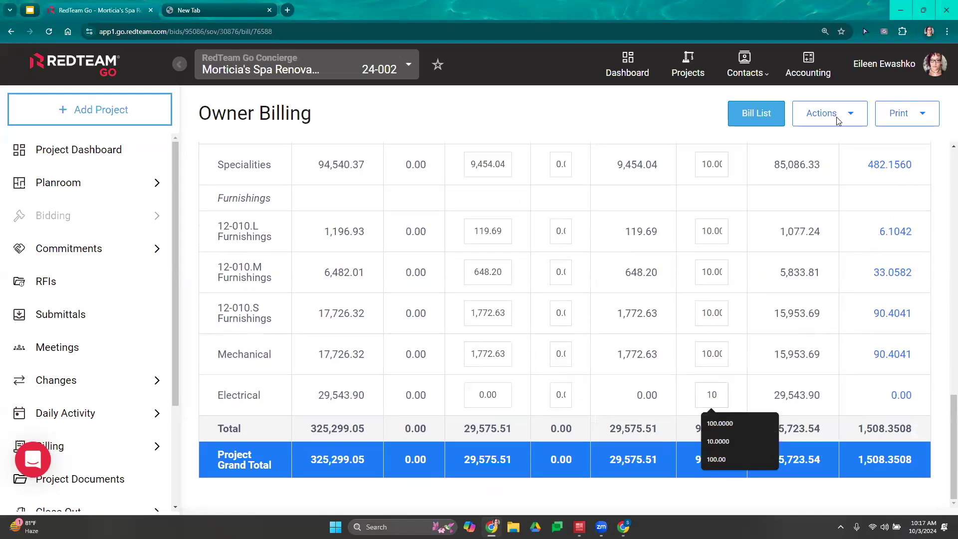
key("Return")
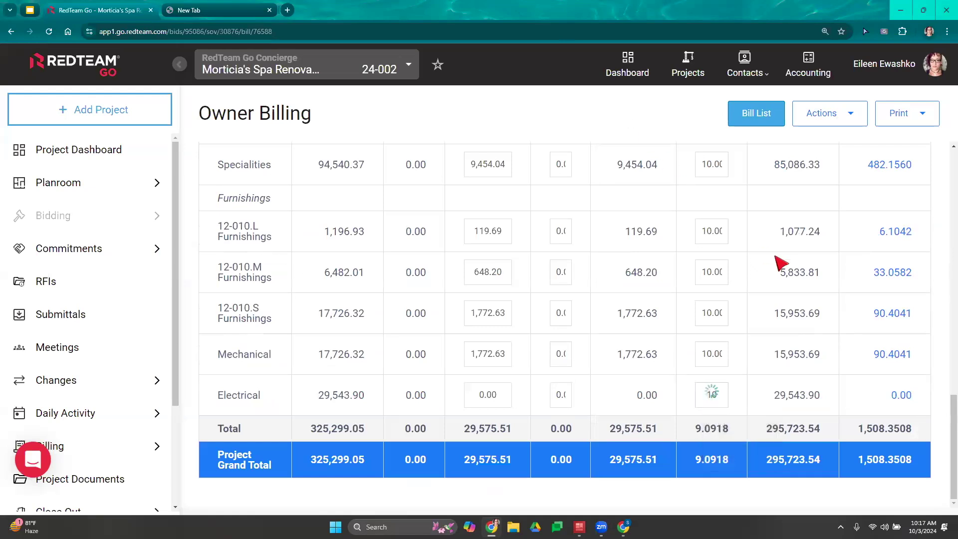
scroll(715, 444, "up", 15)
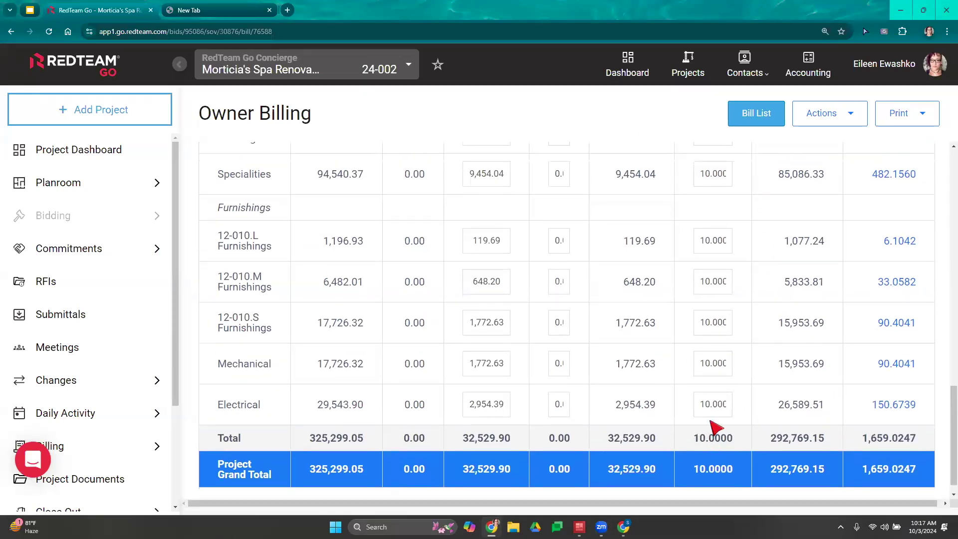
scroll(724, 343, "up", 4)
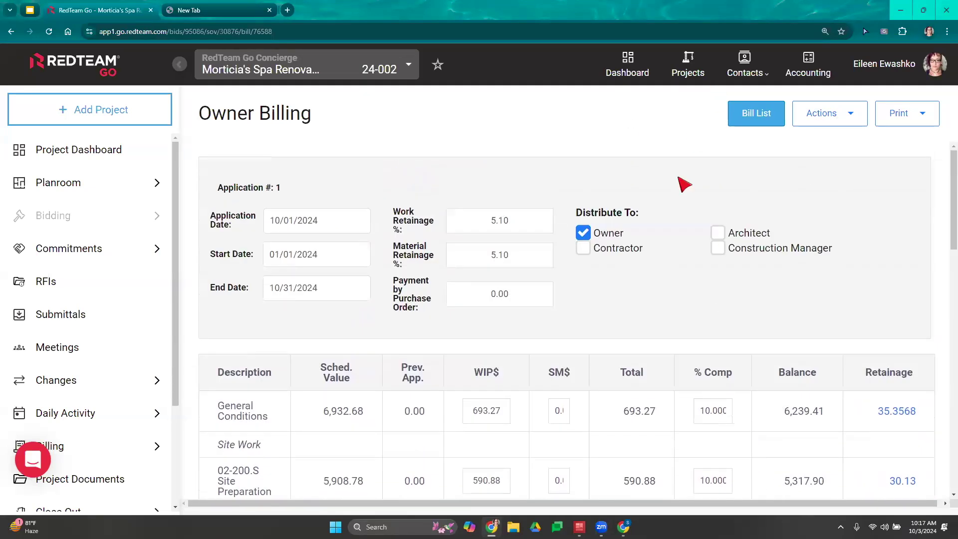
left_click(850, 115)
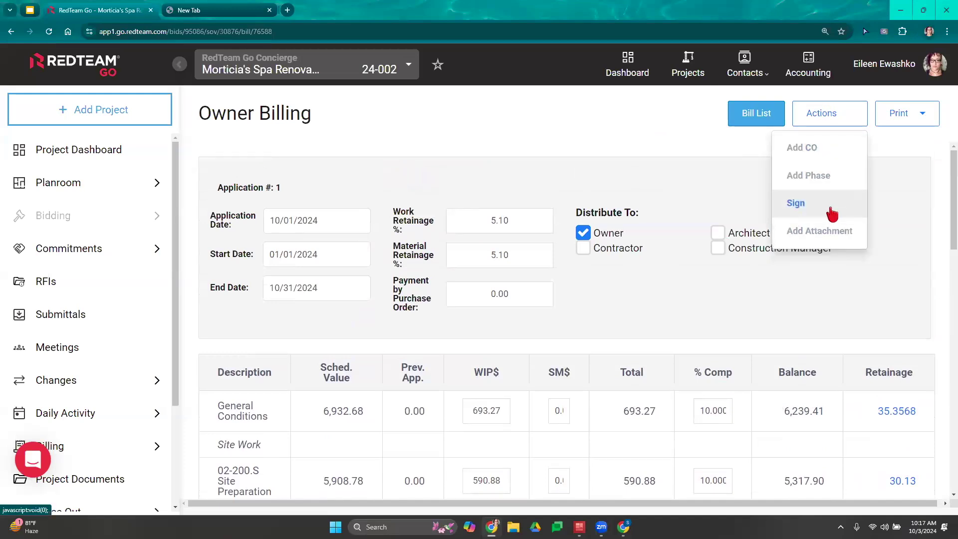
left_click(888, 198)
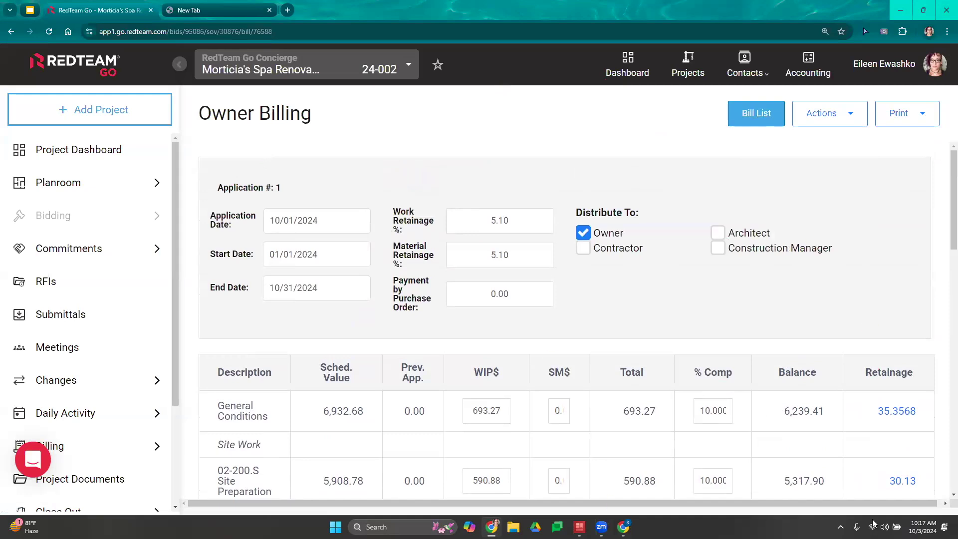
- Preview the printable Generic Owner Bill with Lien Release, examine the payment request, continuation sheet and lien waiver, and close the preview
left_click(922, 119)
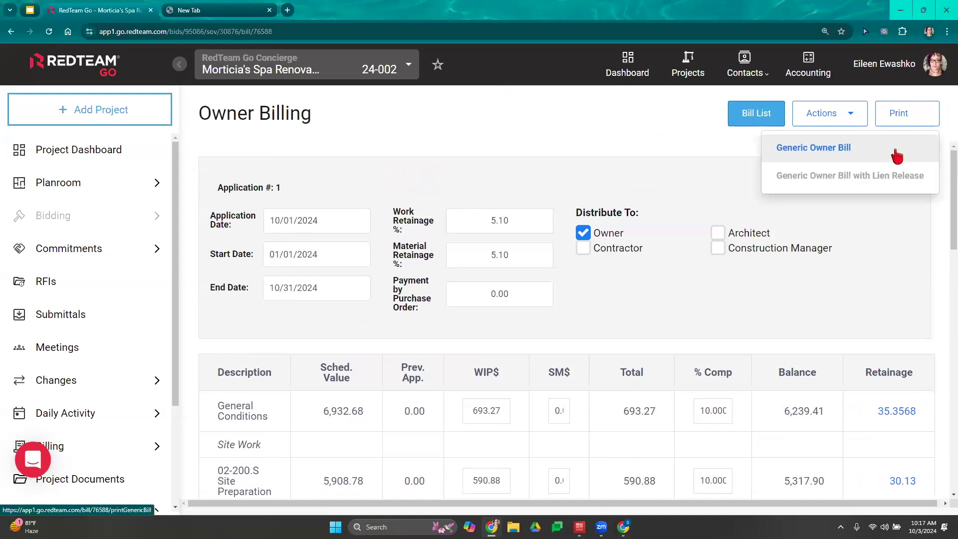
left_click(893, 177)
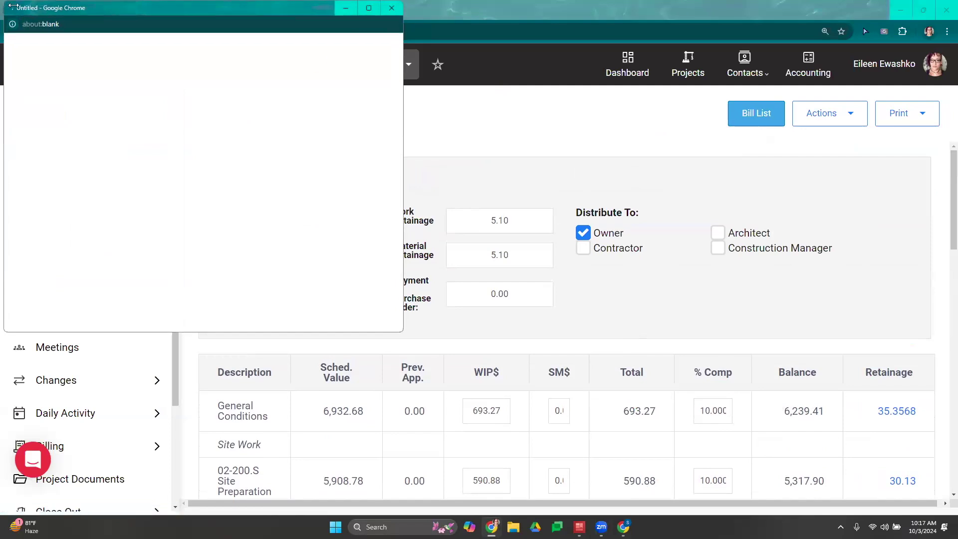
left_click(369, 7)
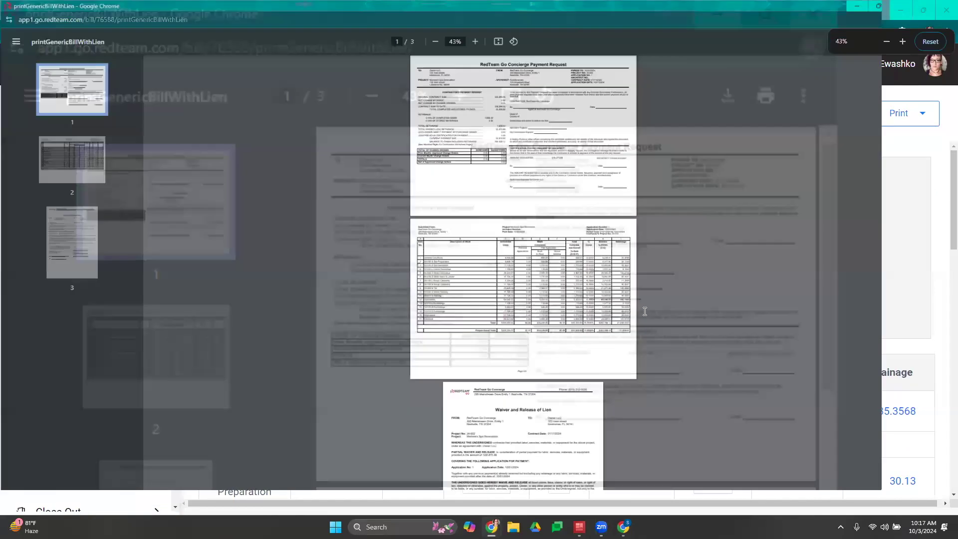
scroll(645, 311, "up", 6, "ctrl")
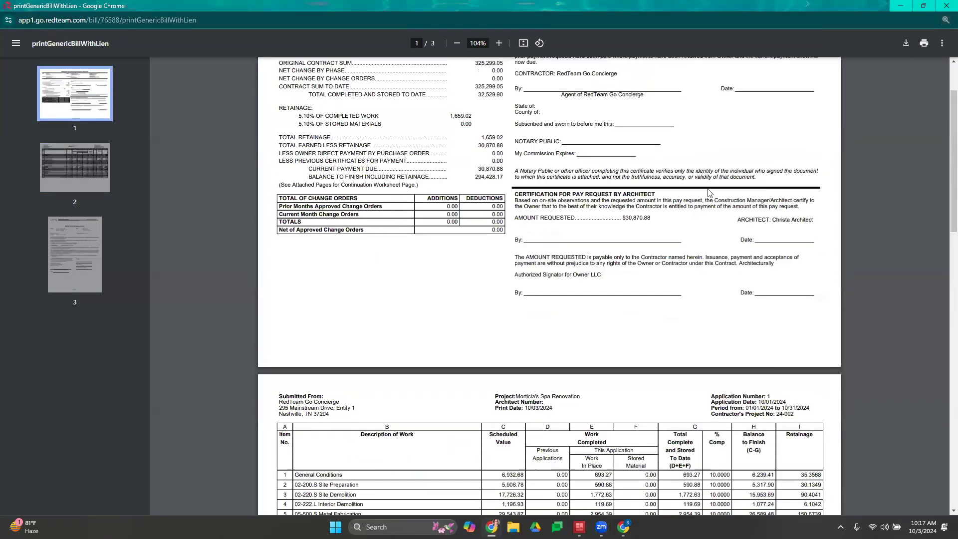
scroll(586, 256, "down", 15)
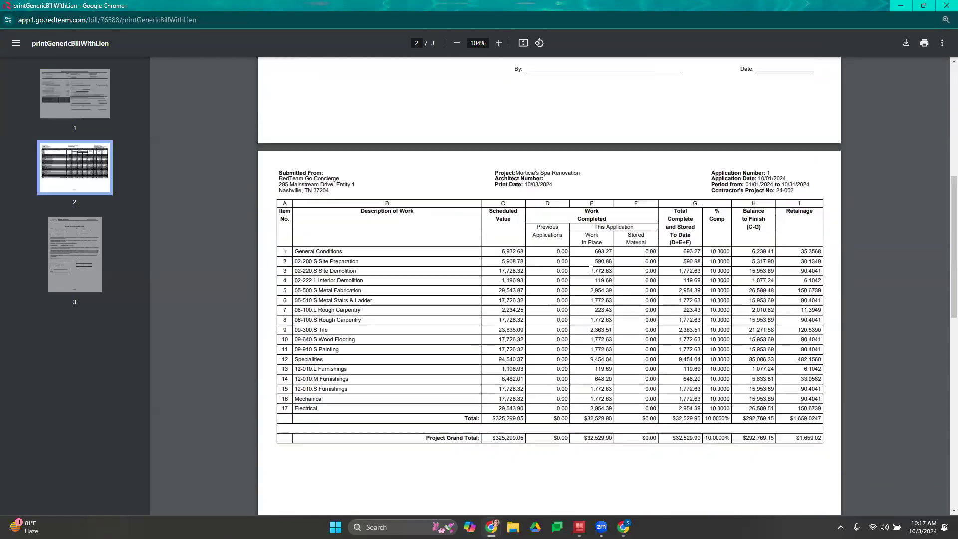
scroll(589, 278, "down", 3)
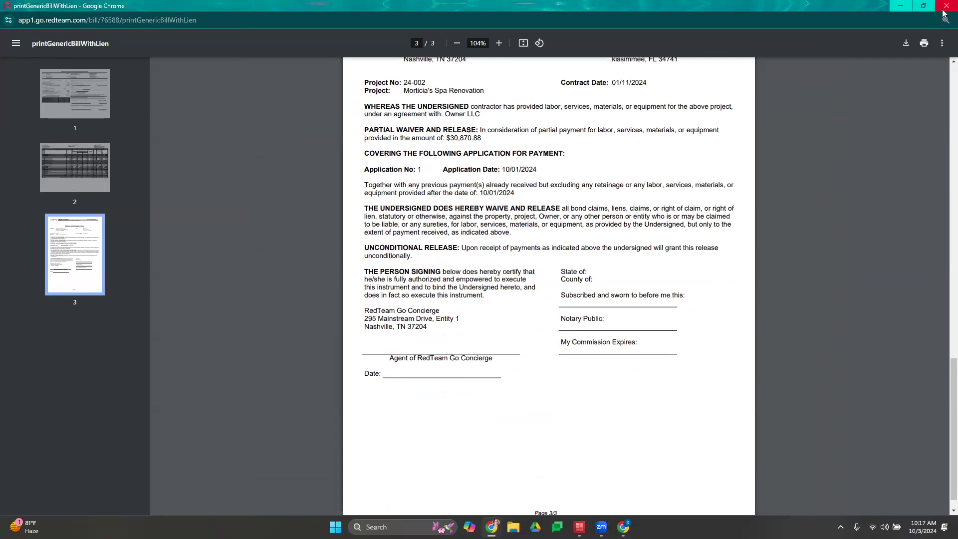
key("ctrl+w")
- Add Change Order 1: Water Feature to the owner bill
left_click(819, 108)
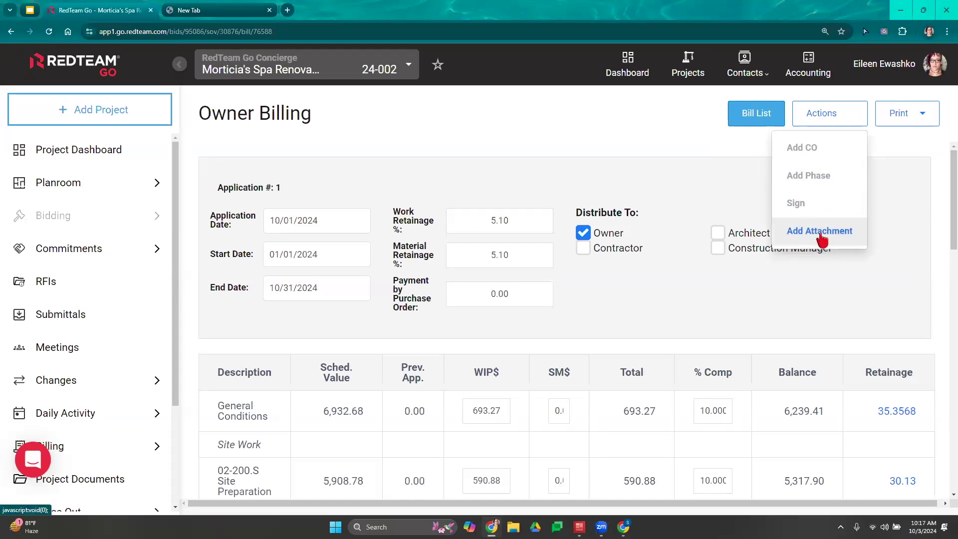
left_click(803, 148)
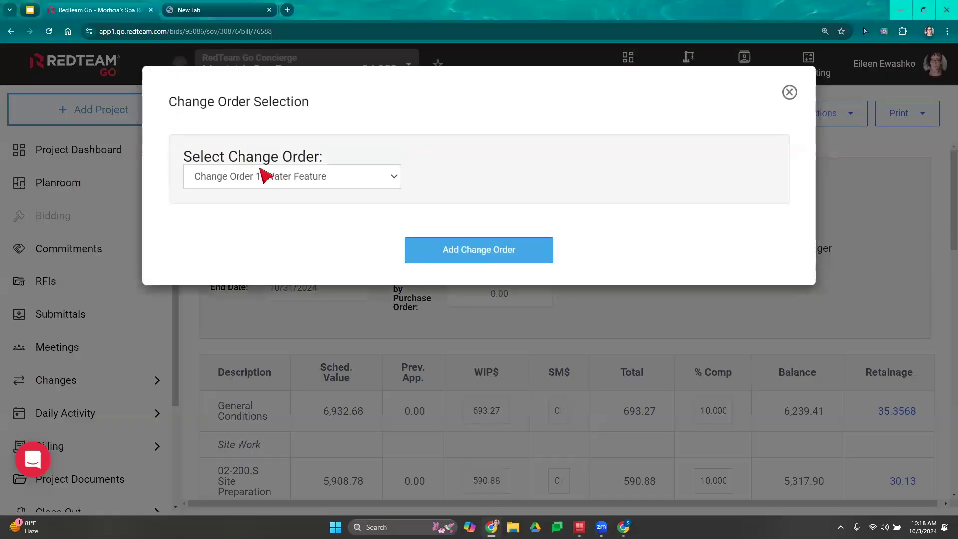
left_click(264, 175)
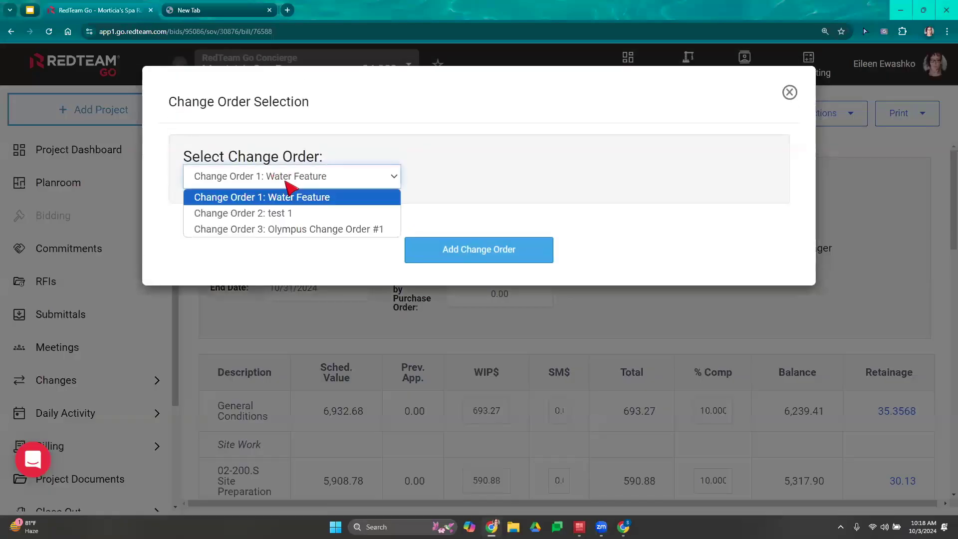
left_click(264, 204)
left_click(449, 249)
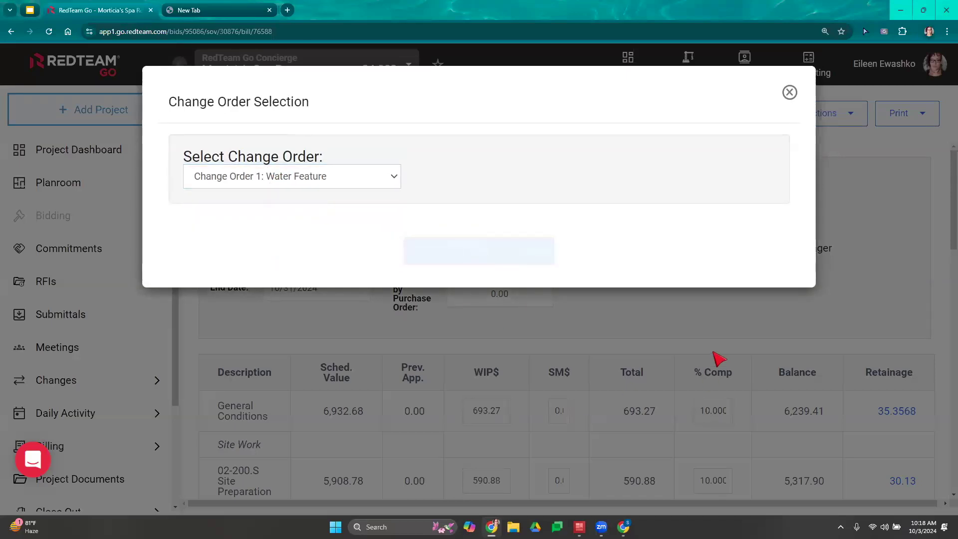
- Set the Contract A Change Order 1 line to 10 percent complete
scroll(689, 389, "down", 10)
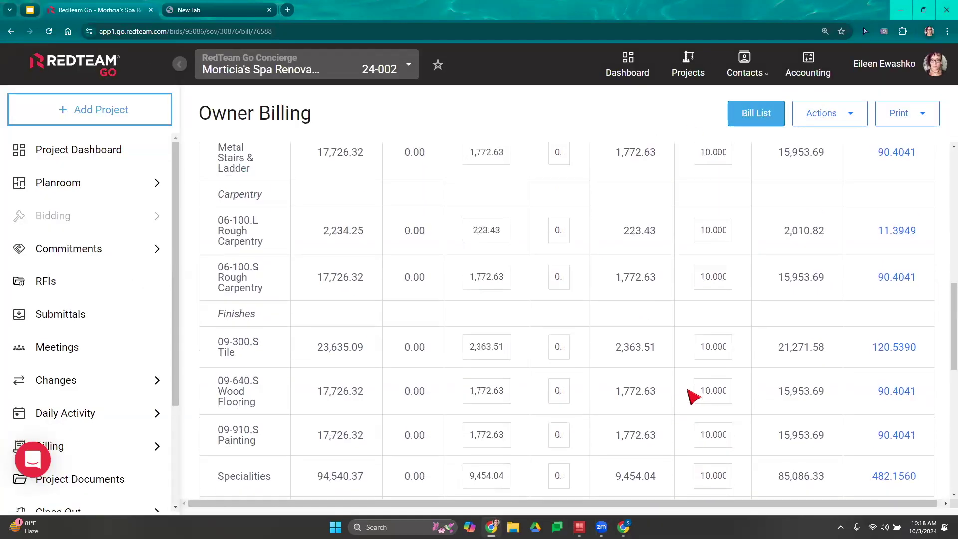
scroll(693, 397, "down", 9)
scroll(693, 399, "up", 1)
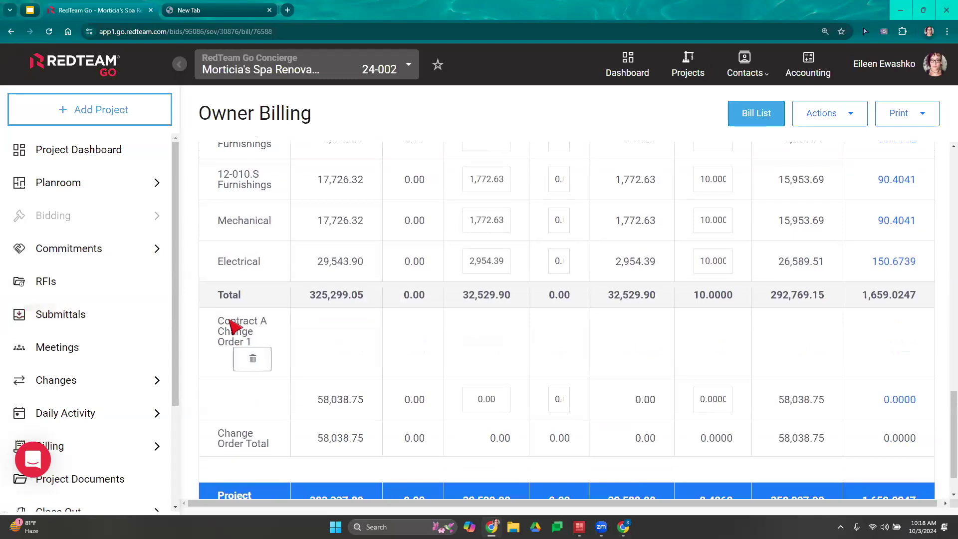
left_click(701, 398)
type("10")
key("Tab")
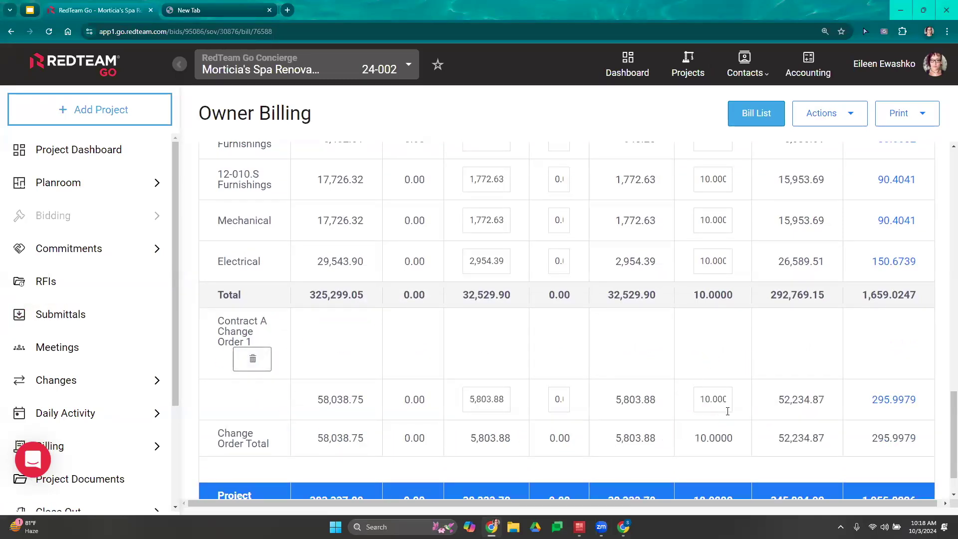
- Digitally sign owner pay application 1 and close the signature dialog without sending the notification
scroll(718, 413, "up", 20)
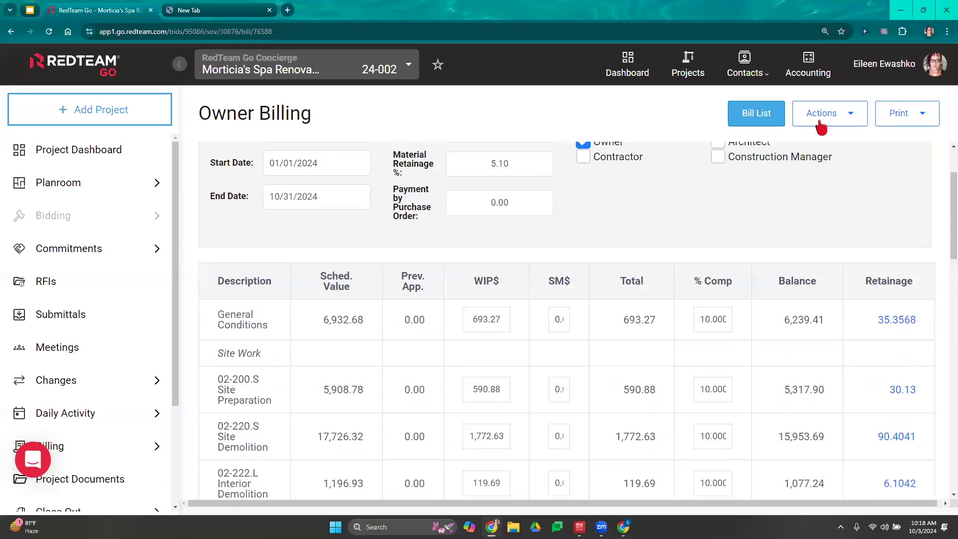
left_click(838, 118)
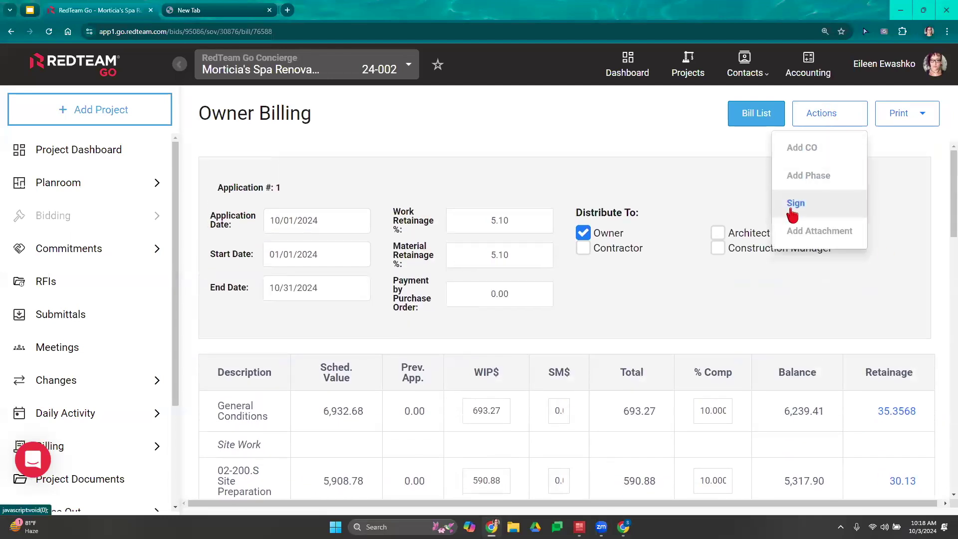
left_click(793, 205)
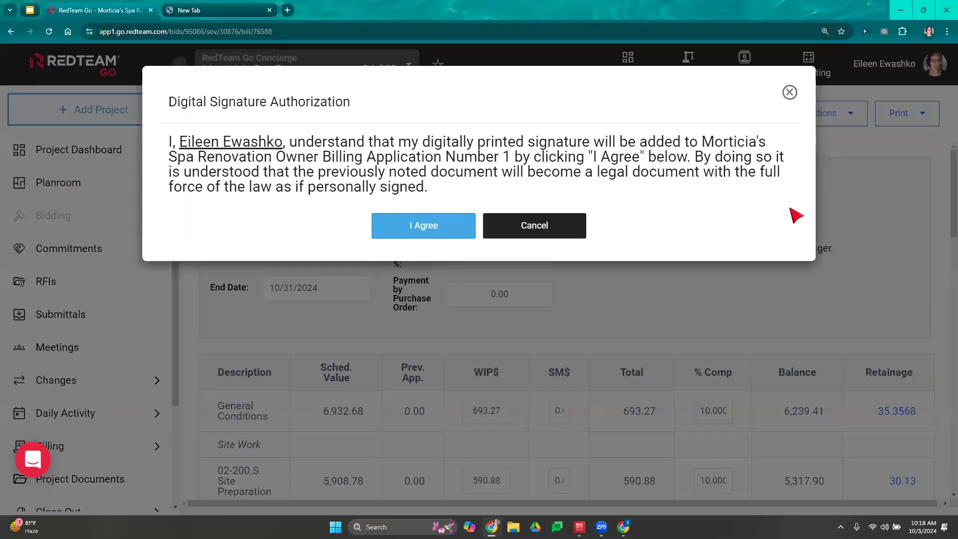
left_click(416, 225)
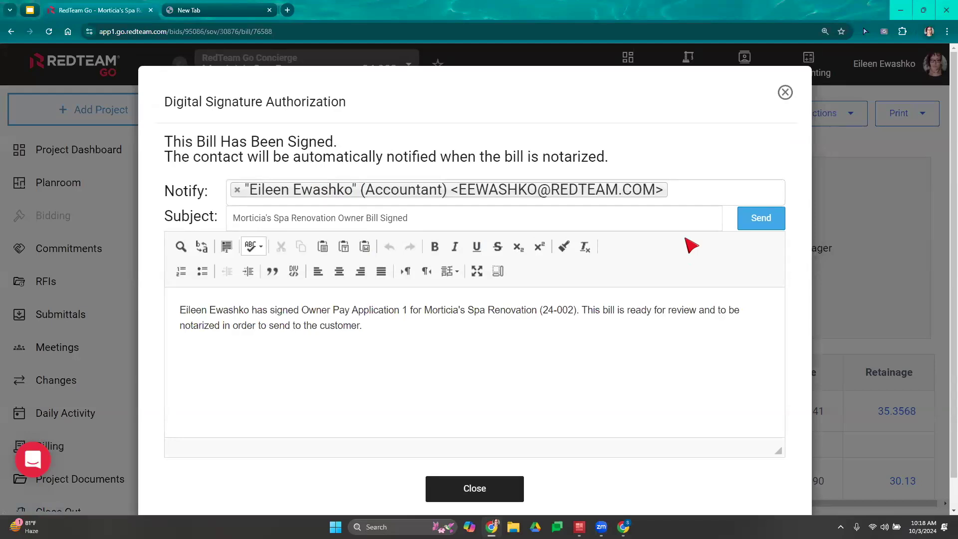
left_click(504, 494)
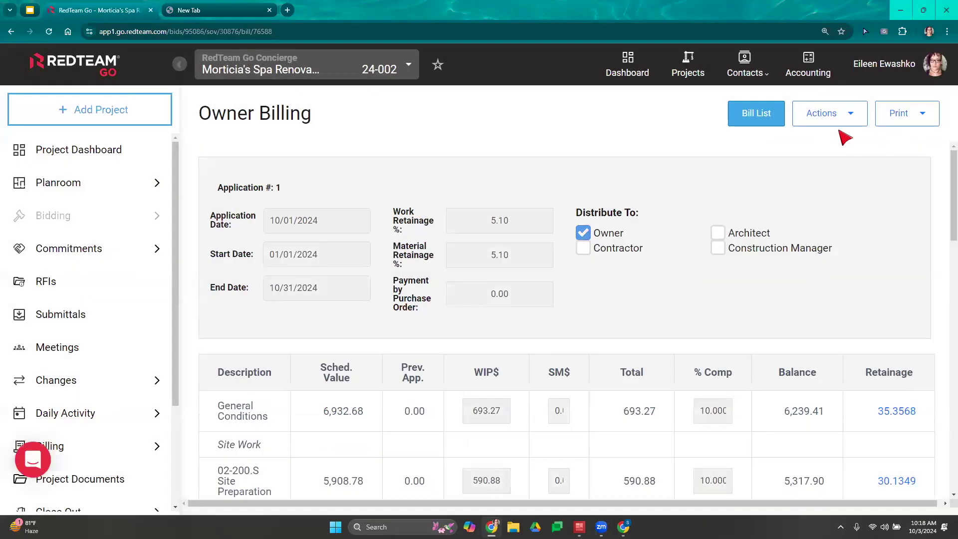
- Approve the signed pay application 1, agreeing to the digital signature with the prefilled owner notification
left_click(840, 114)
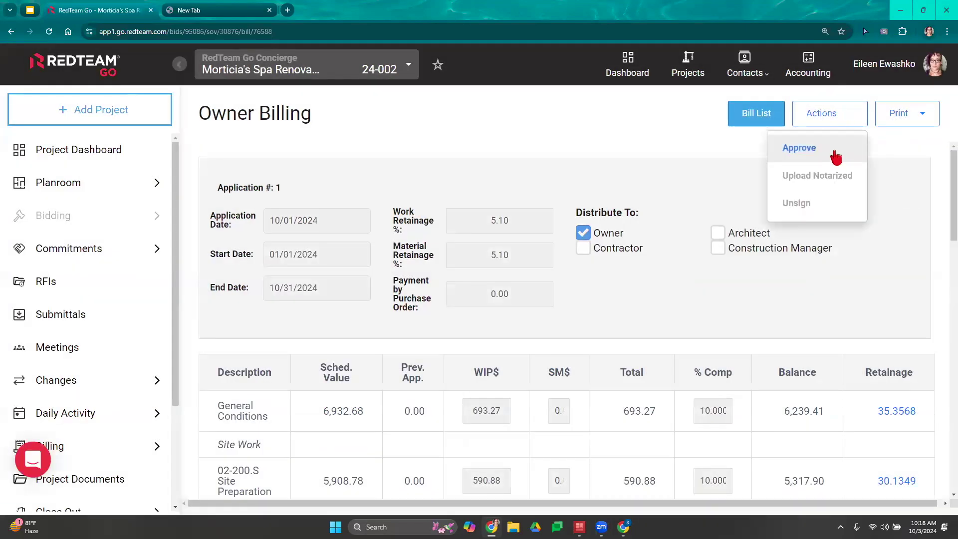
left_click(794, 156)
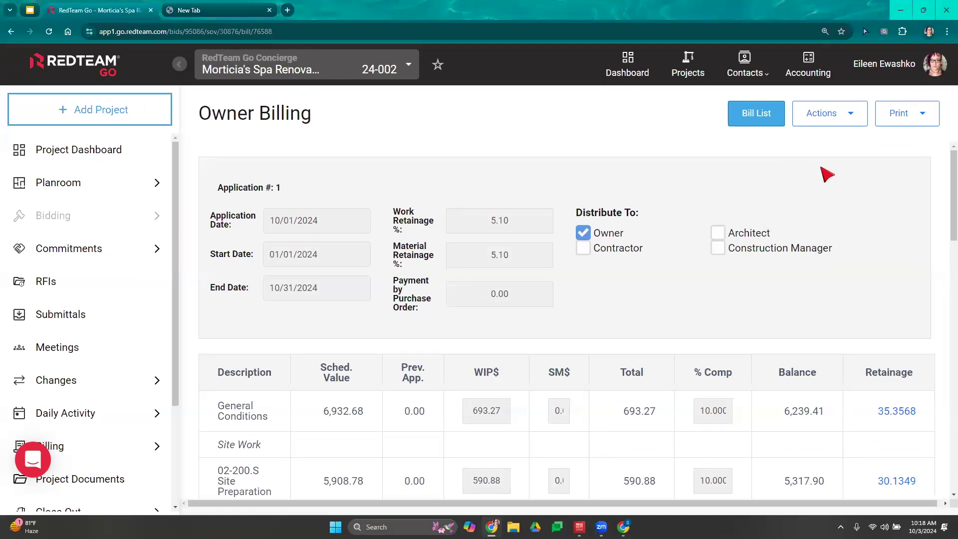
left_click(845, 117)
left_click(818, 146)
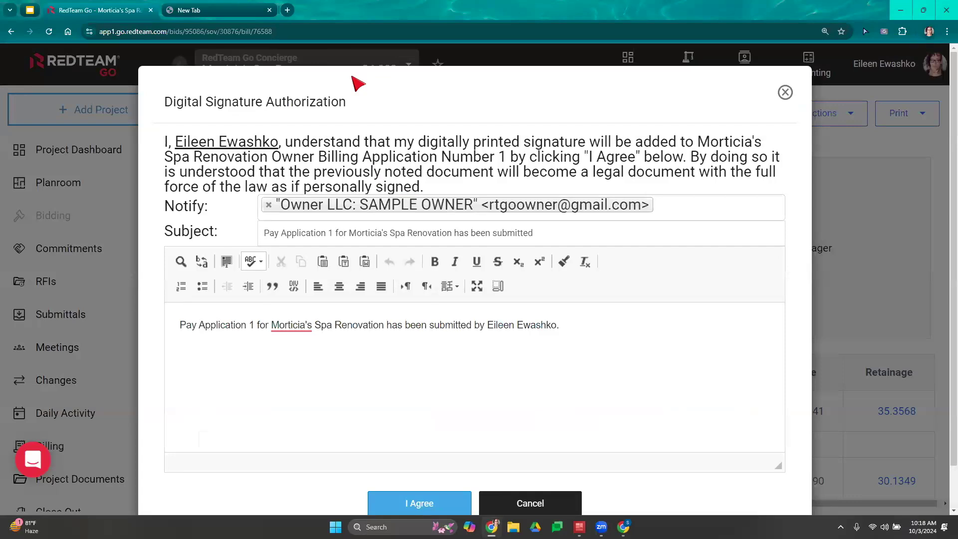
scroll(380, 200, "down", 1)
left_click(441, 467)
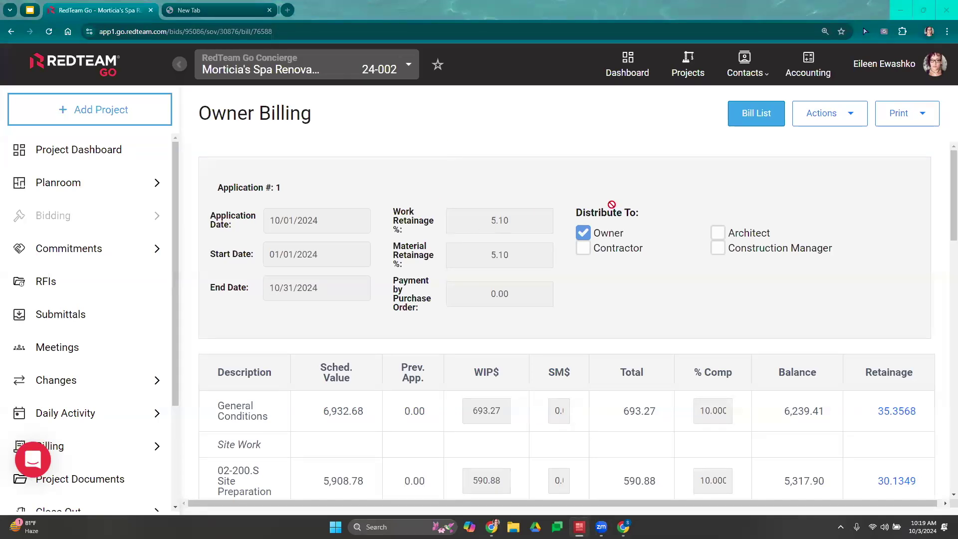
- Go to Accounting's sub bill approvals, expand the red rum project's bills, and collapse both side menus for a wider table
left_click(808, 74)
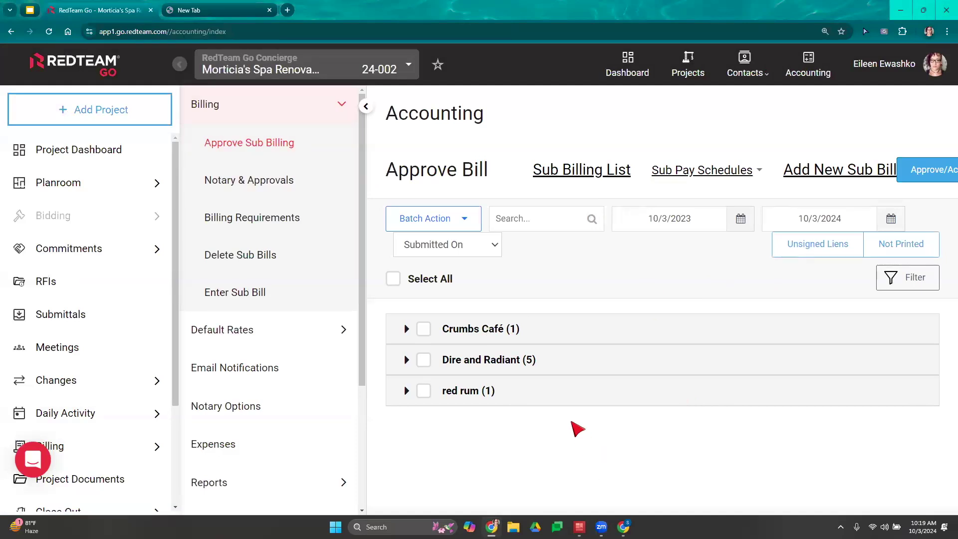
left_click(407, 392)
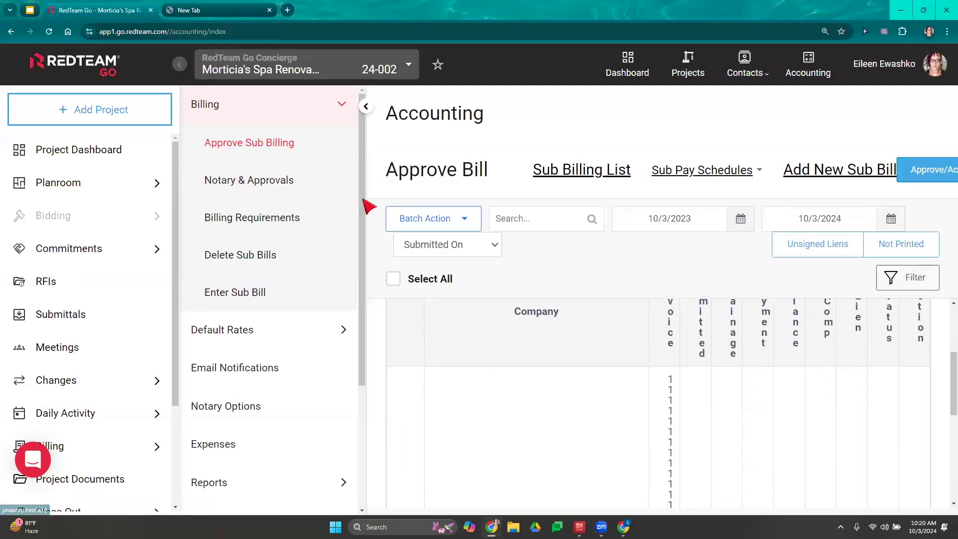
left_click(179, 64)
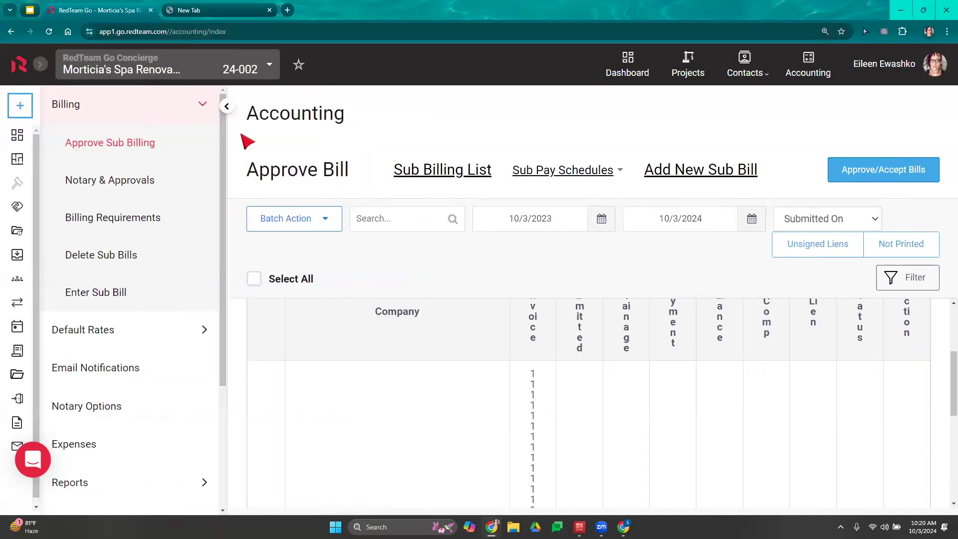
left_click(225, 107)
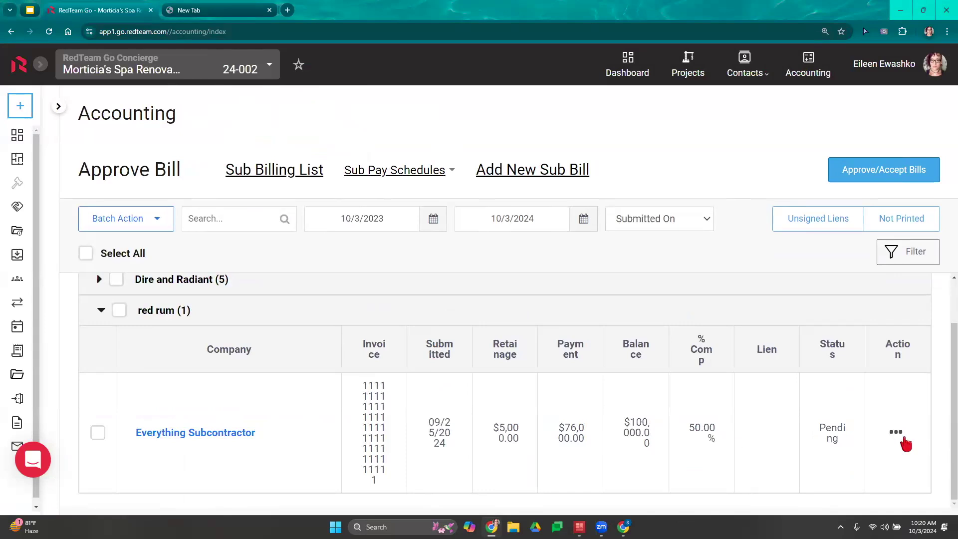
- Check the row actions of Everything Subcontractor's red rum bill and open the bill for approval
left_click(897, 432)
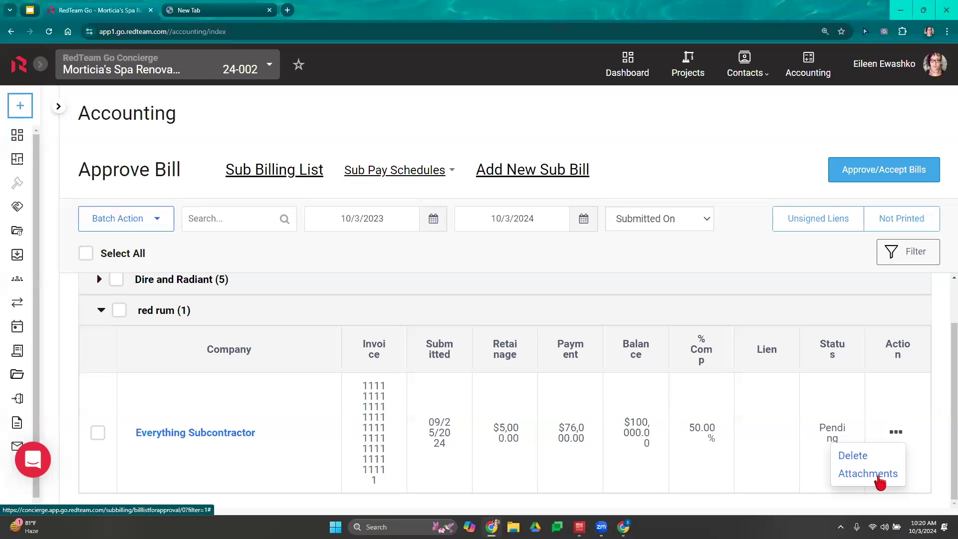
left_click(902, 433)
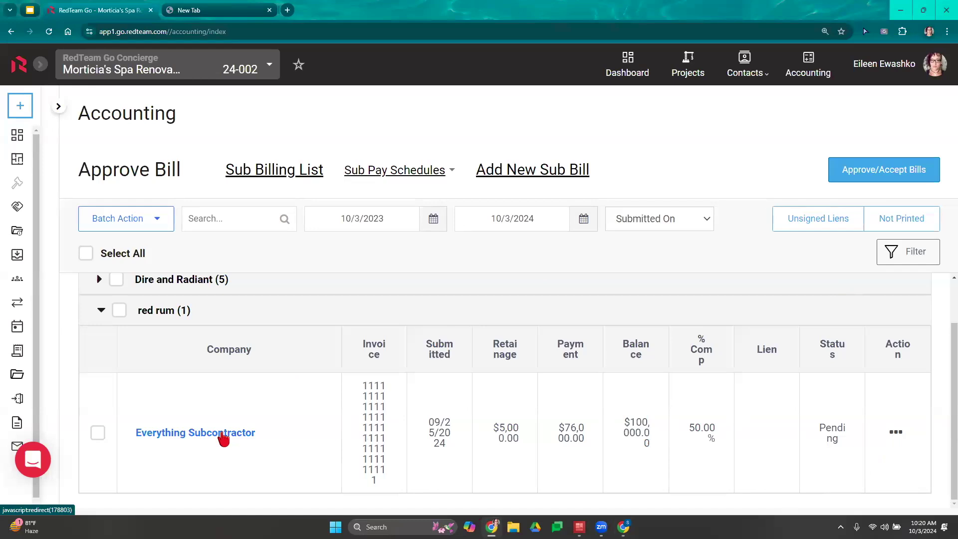
left_click(222, 433)
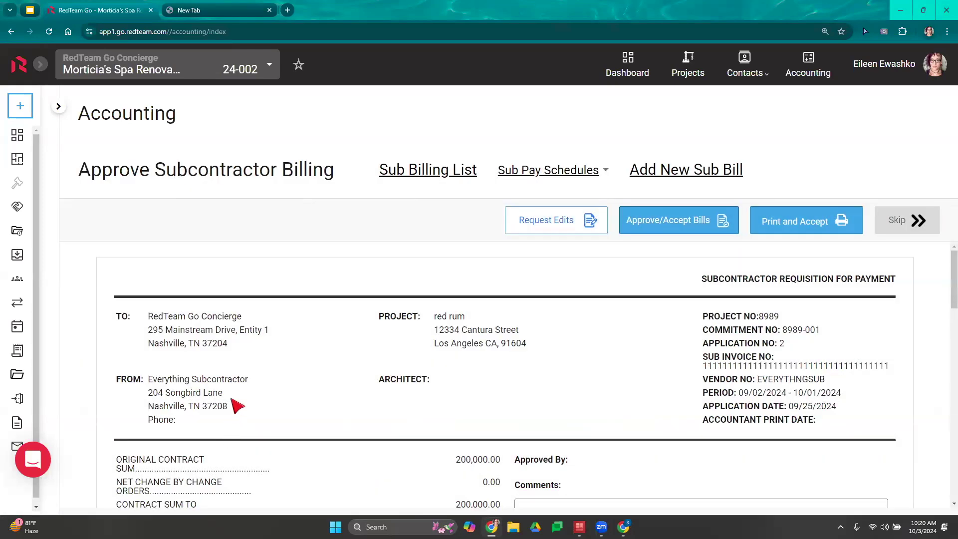
- Examine the subcontractor requisition's retainage, work completed and payment due figures, and the signed lien waiver beneath it
key("ctrl+minus")
scroll(349, 349, "down", 1)
scroll(351, 349, "down", 2)
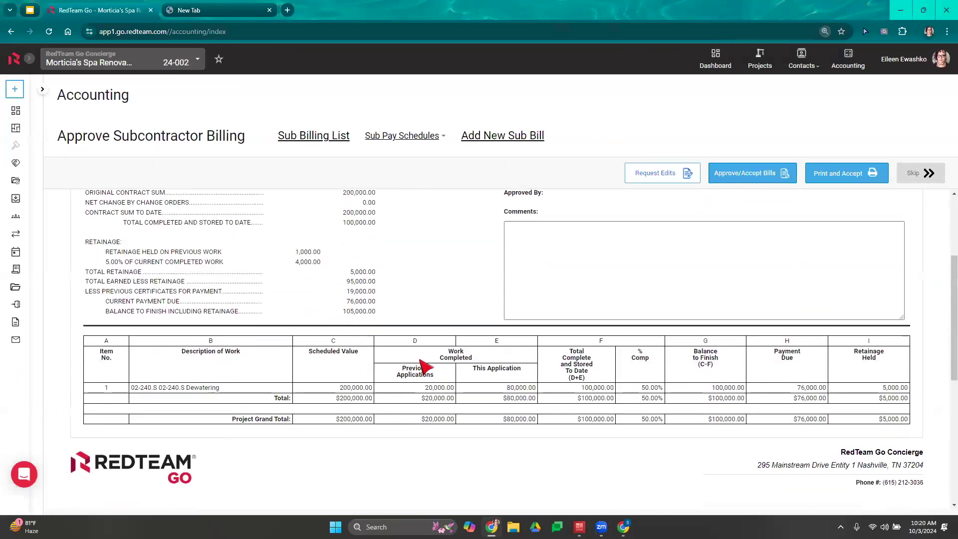
key("ctrl+plus")
scroll(438, 360, "down", 1)
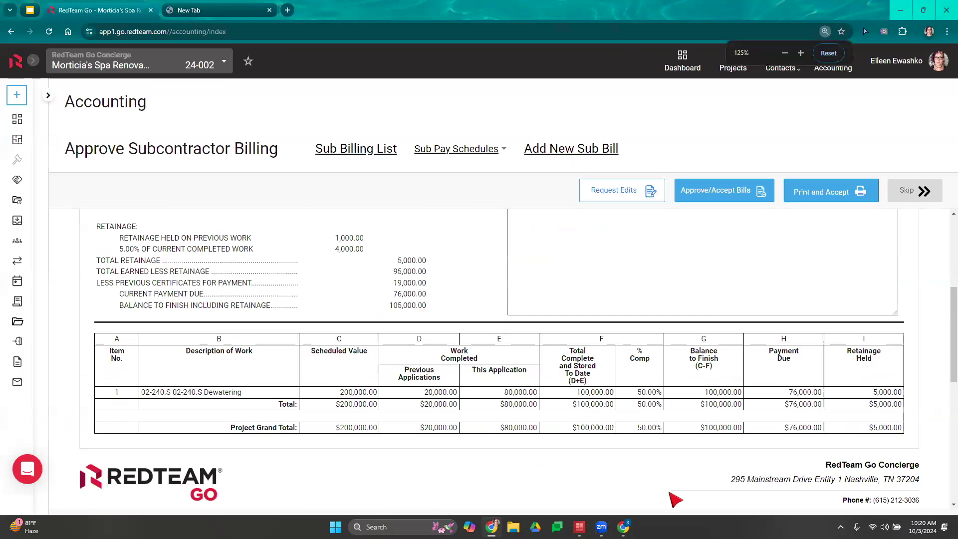
scroll(765, 364, "down", 5)
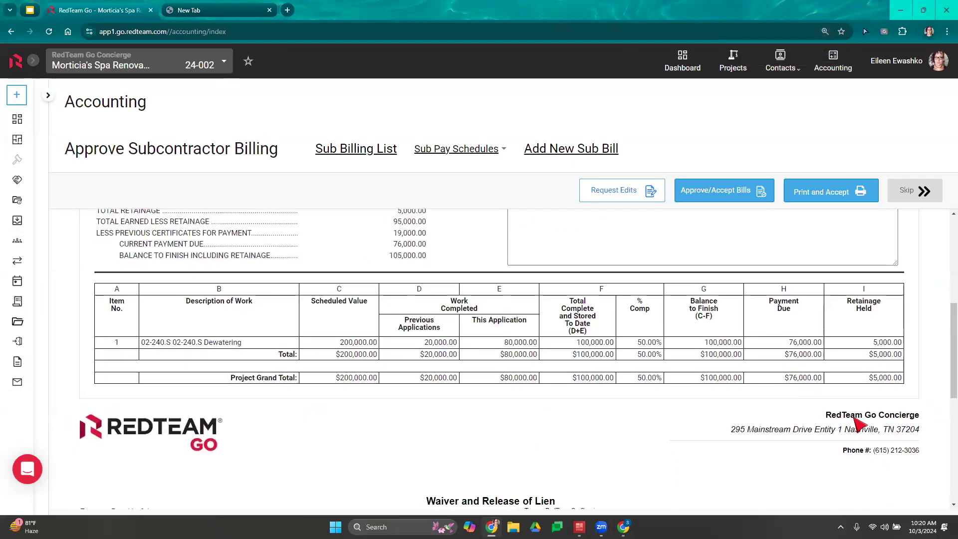
scroll(859, 391, "down", 3)
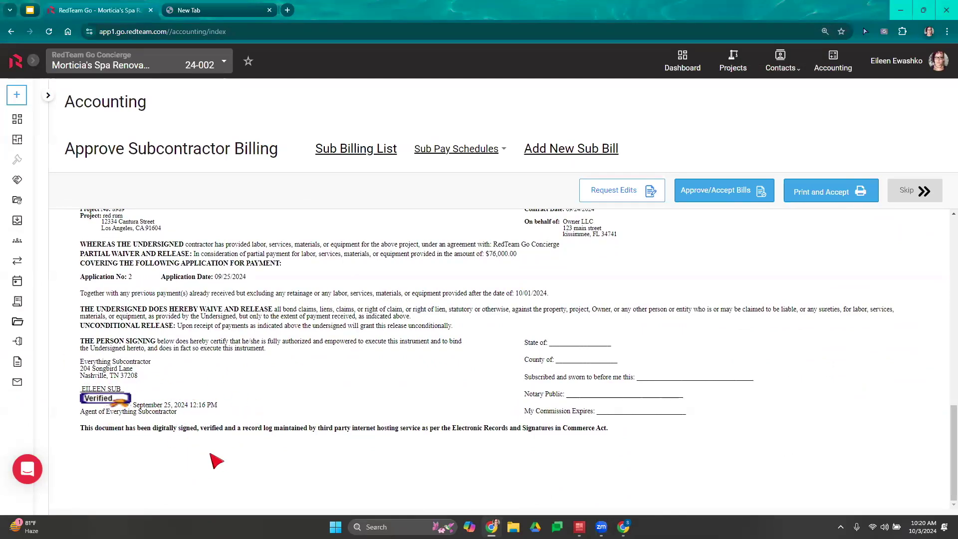
scroll(249, 439, "up", 10)
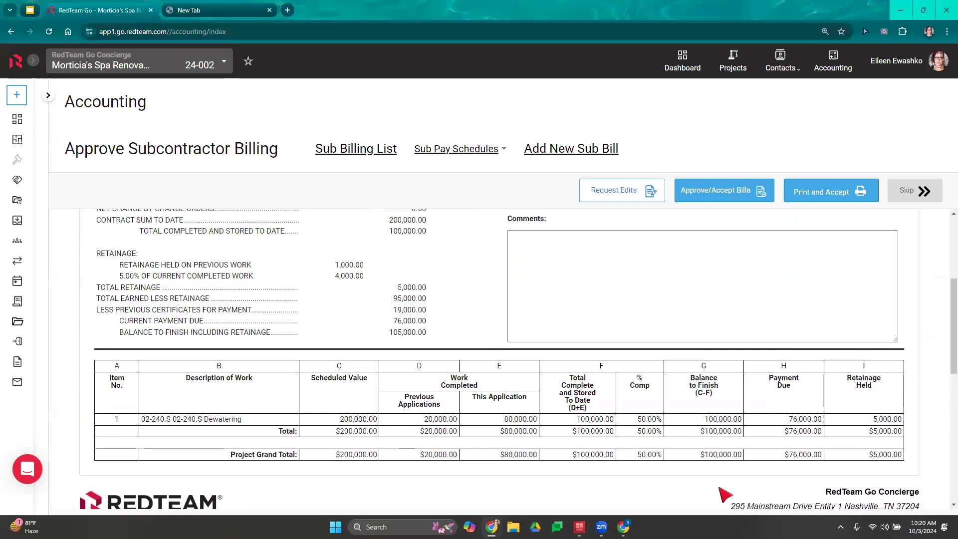
scroll(635, 376, "up", 1)
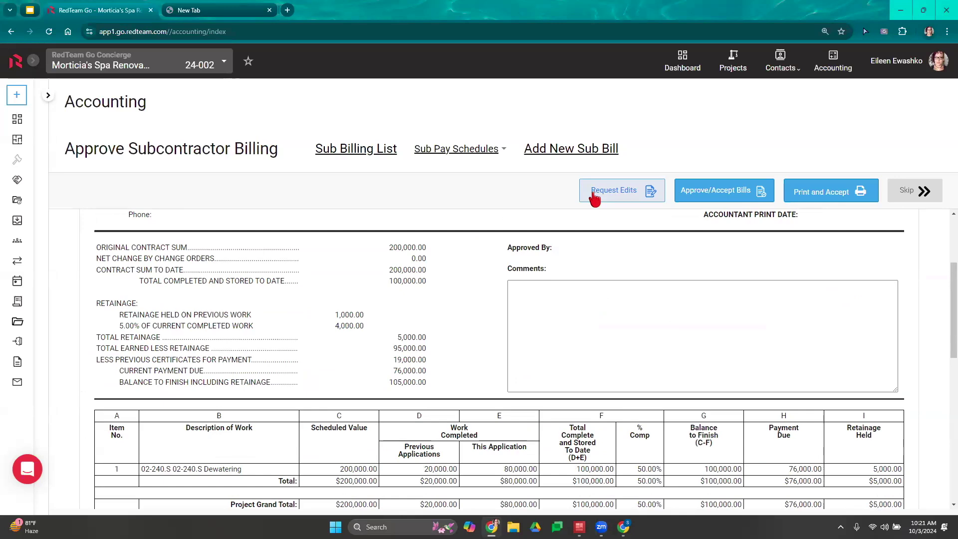
scroll(614, 230, "down", 7)
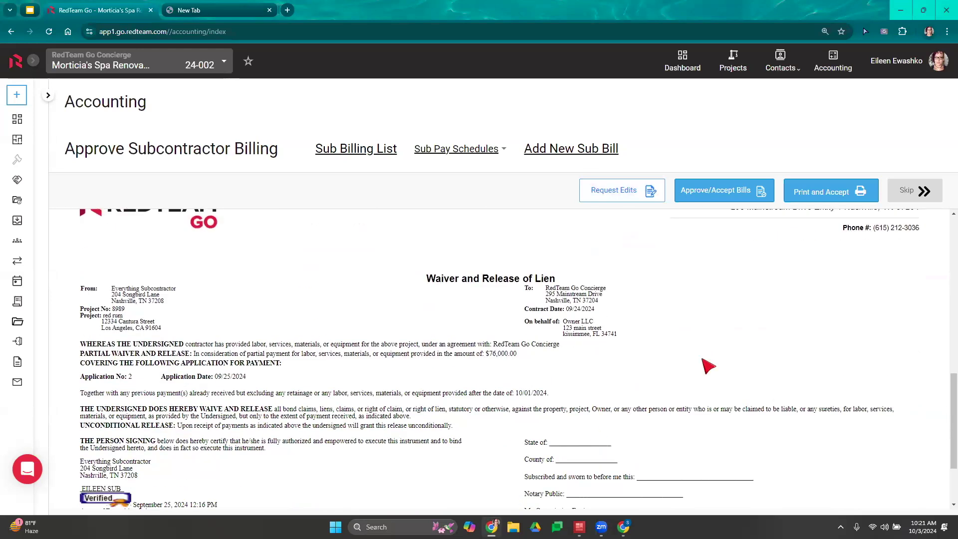
scroll(692, 398, "down", 1)
- Accept Everything Subcontractor's bill with the accounting transaction date set to 10/03/2024
left_click(736, 200)
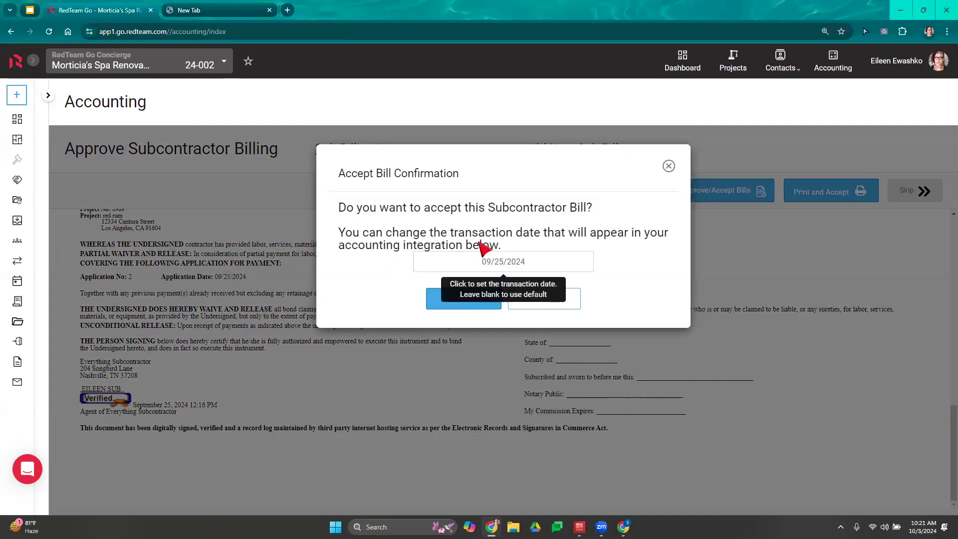
left_click(522, 259)
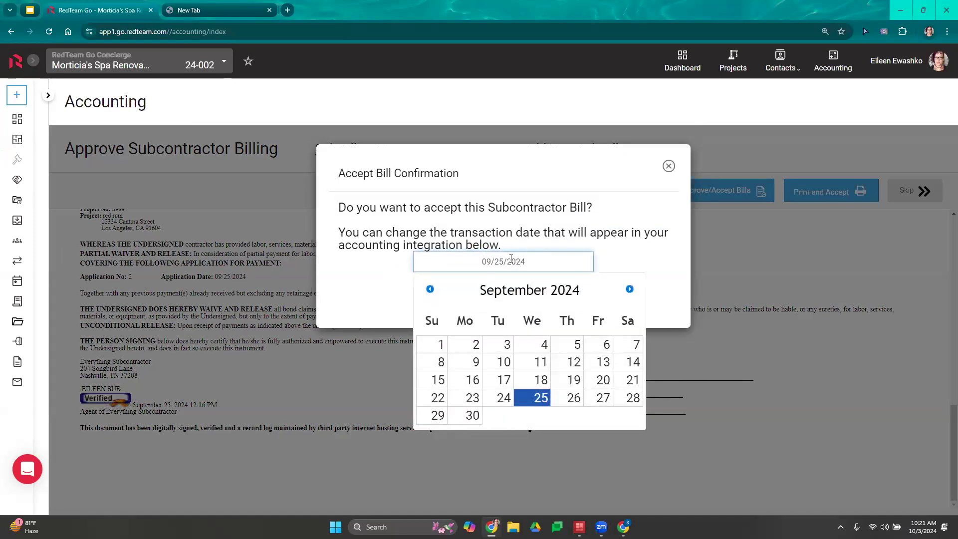
left_click(629, 289)
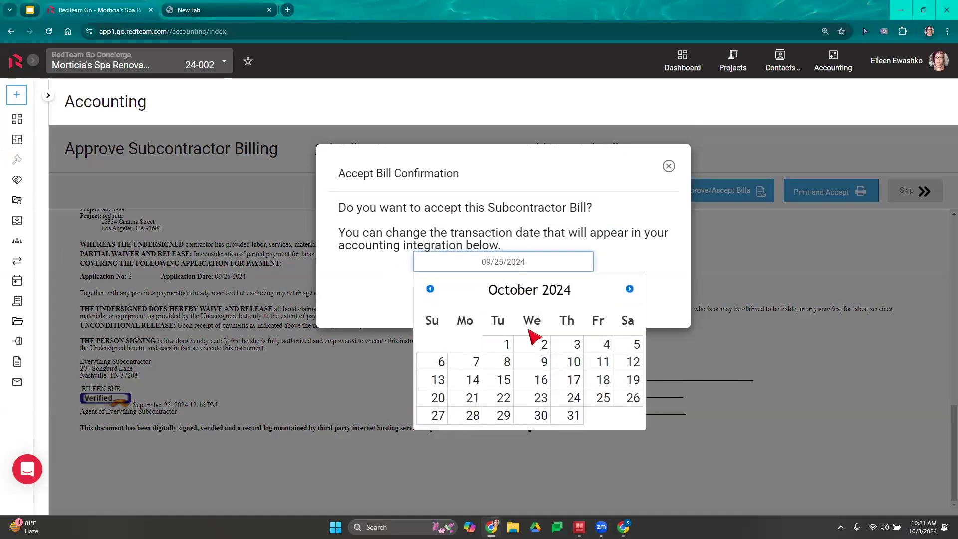
left_click(558, 349)
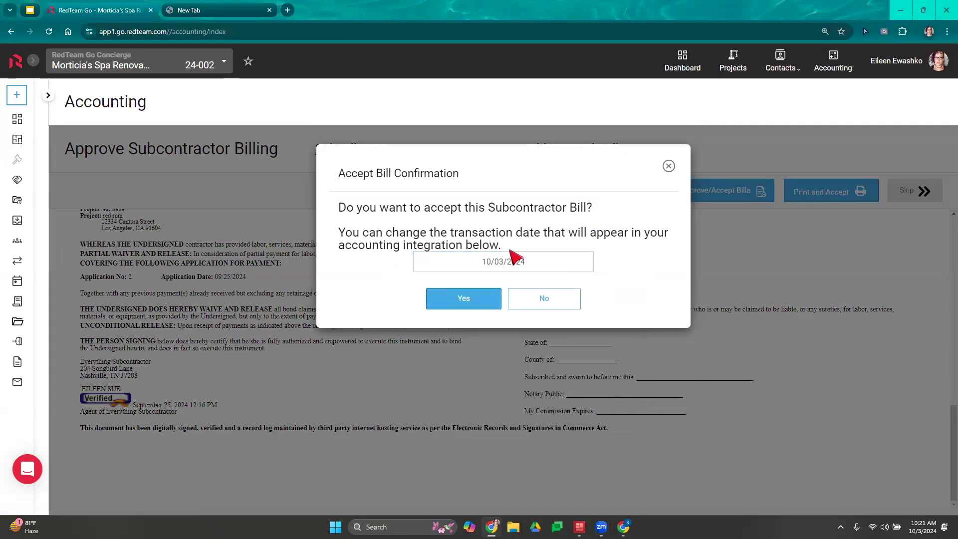
left_click(435, 302)
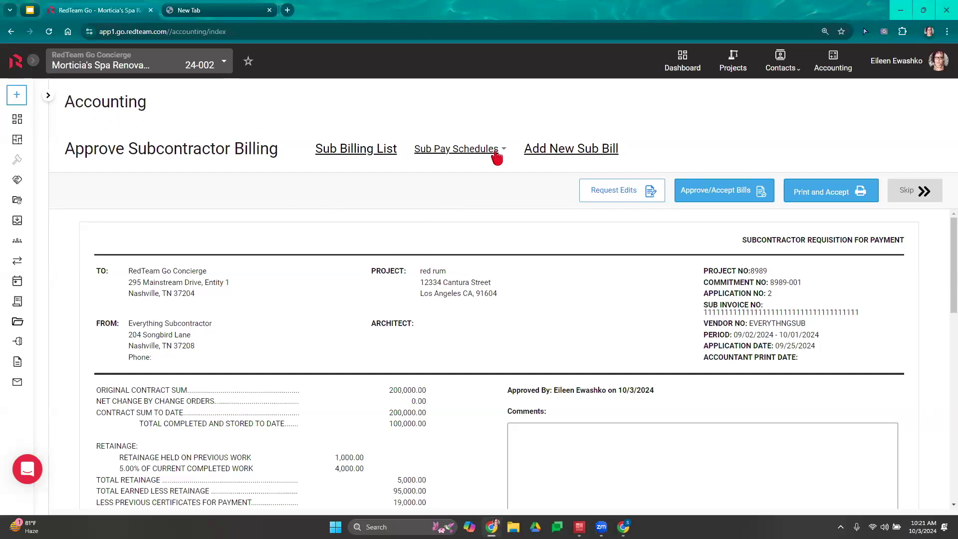
- Return to Accounting's bill approvals and start a new sub bill for the Morticia's Spa Renovation project
left_click(850, 63)
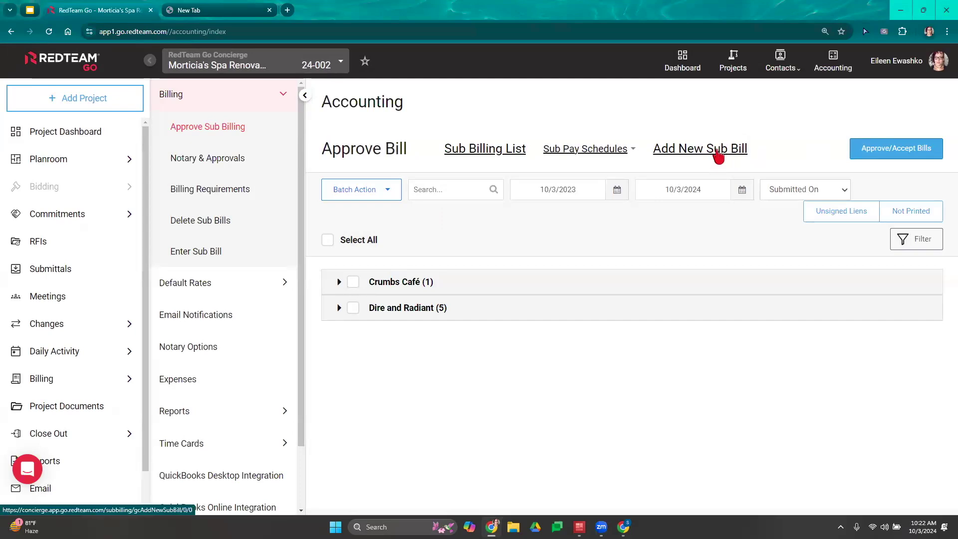
left_click(719, 156)
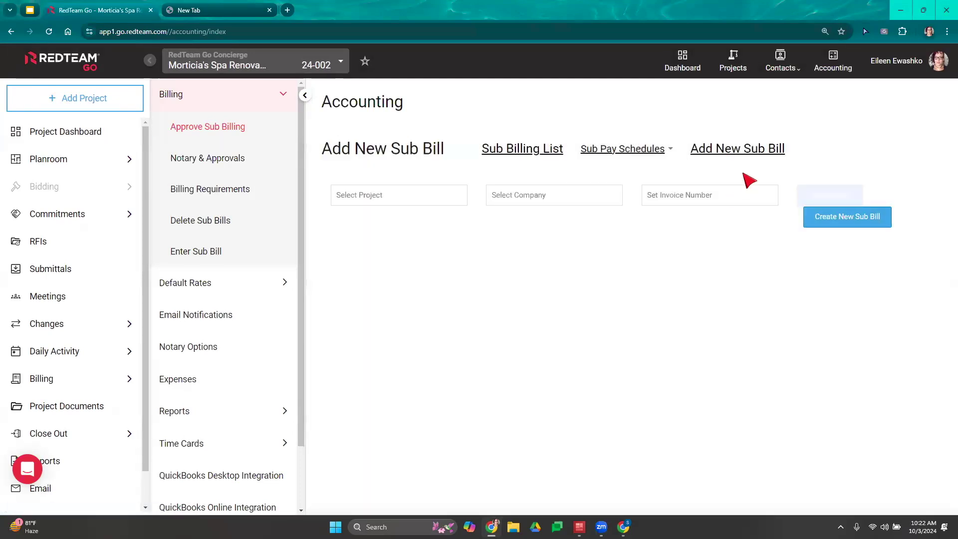
left_click(426, 201)
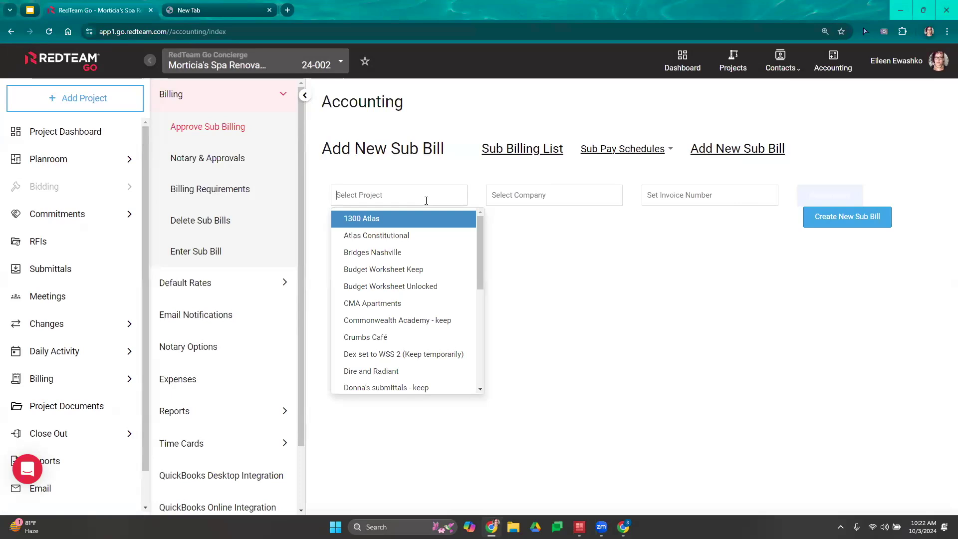
type("mort")
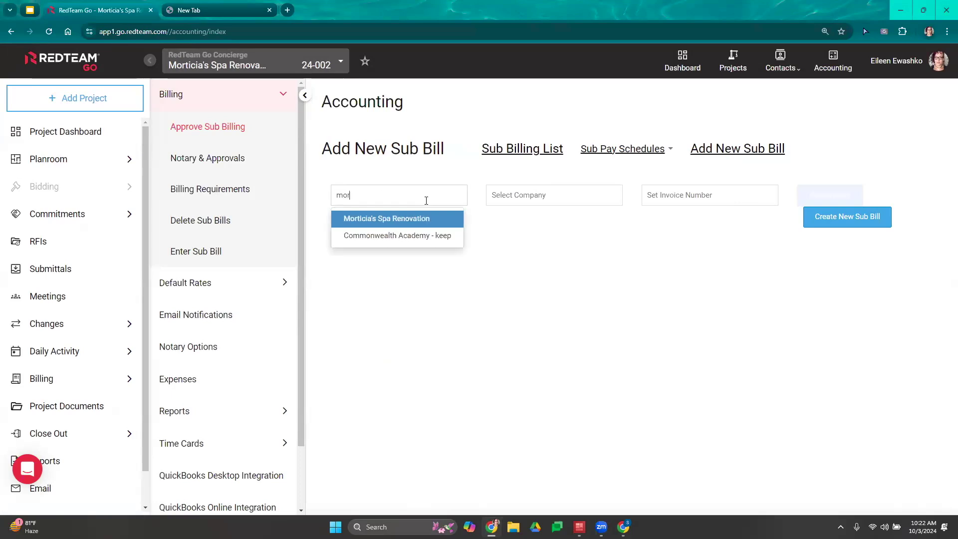
left_click(421, 218)
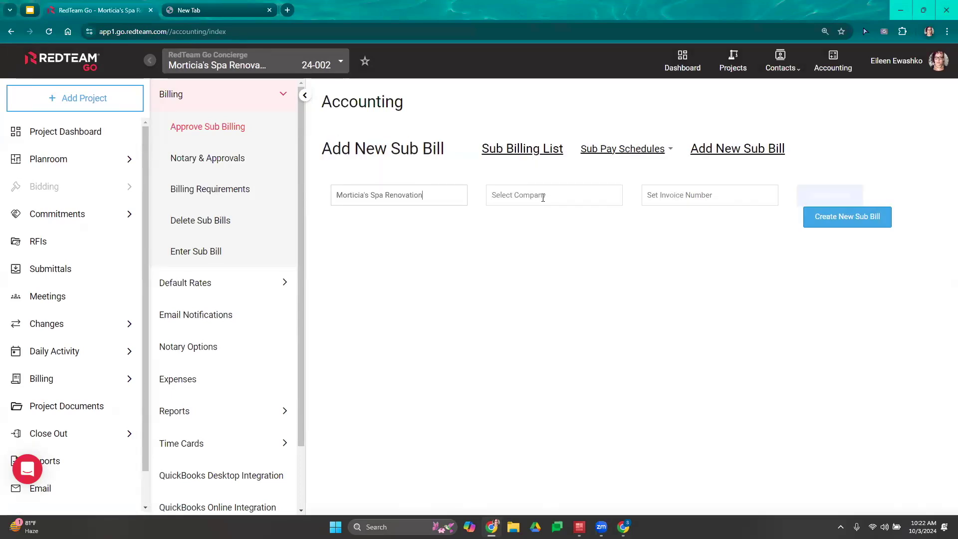
- Choose Everything Subcontractor as the company, set the invoice number to 14569874 and create the sub bill
left_click(549, 195)
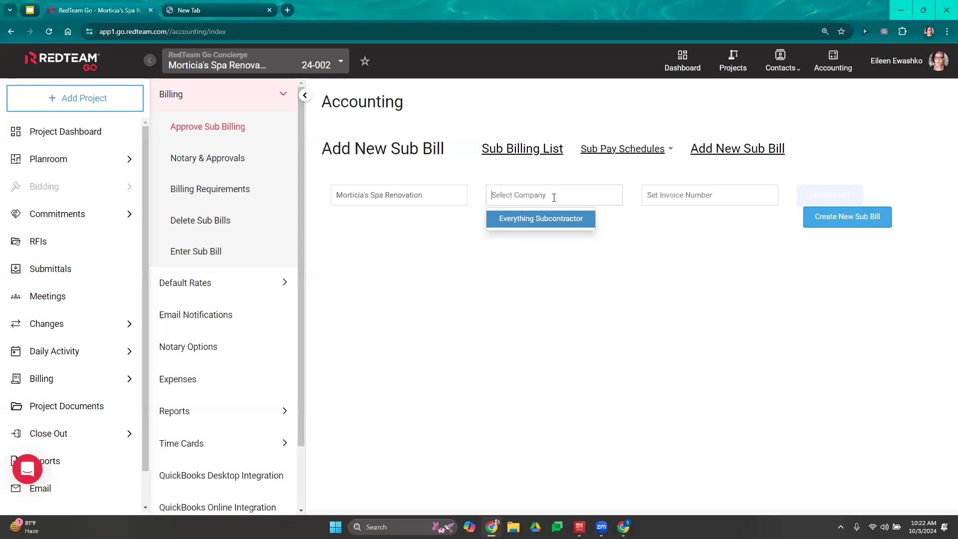
left_click(538, 224)
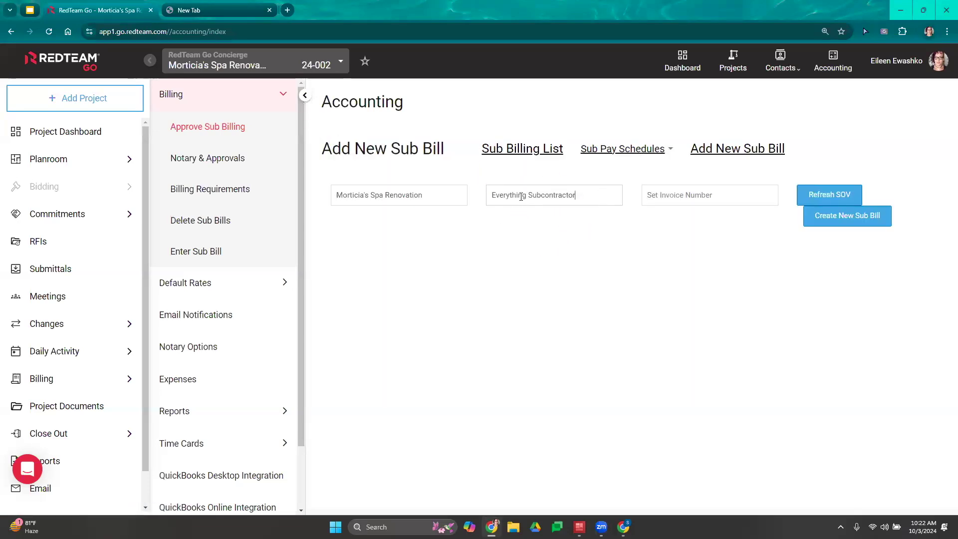
left_click(703, 195)
type("1456")
left_click(826, 227)
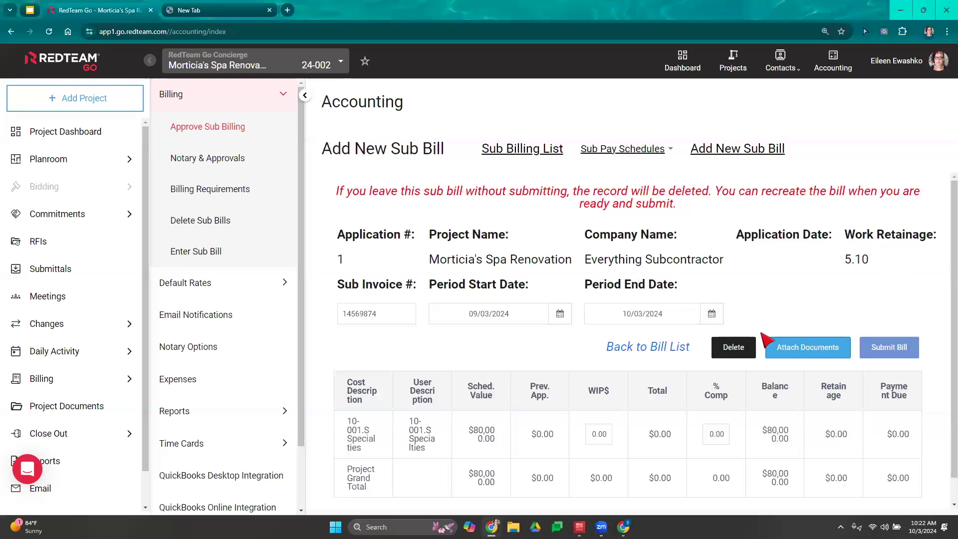
- Set the 10-001.S Specialties line of the new sub bill to 10 percent complete
scroll(762, 333, "down", 1)
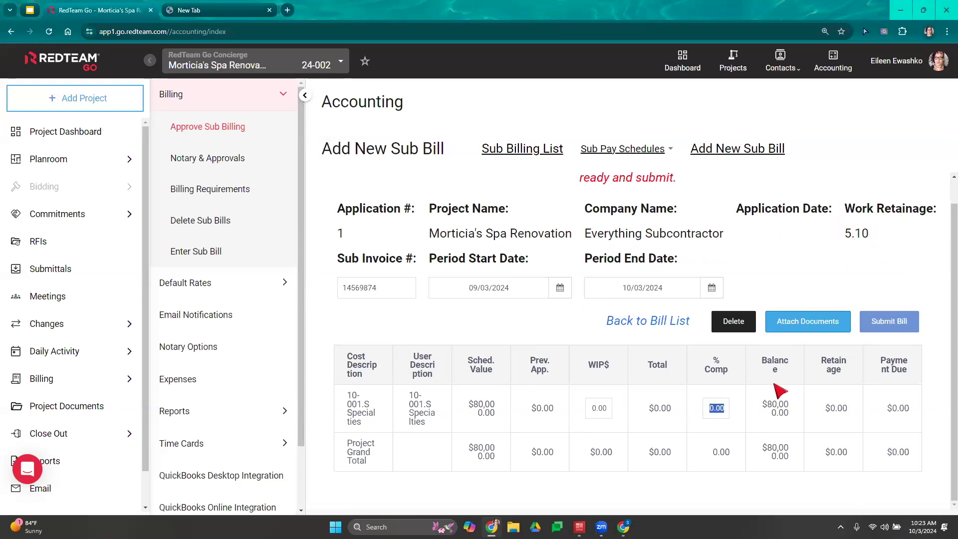
type("10")
left_click(559, 307)
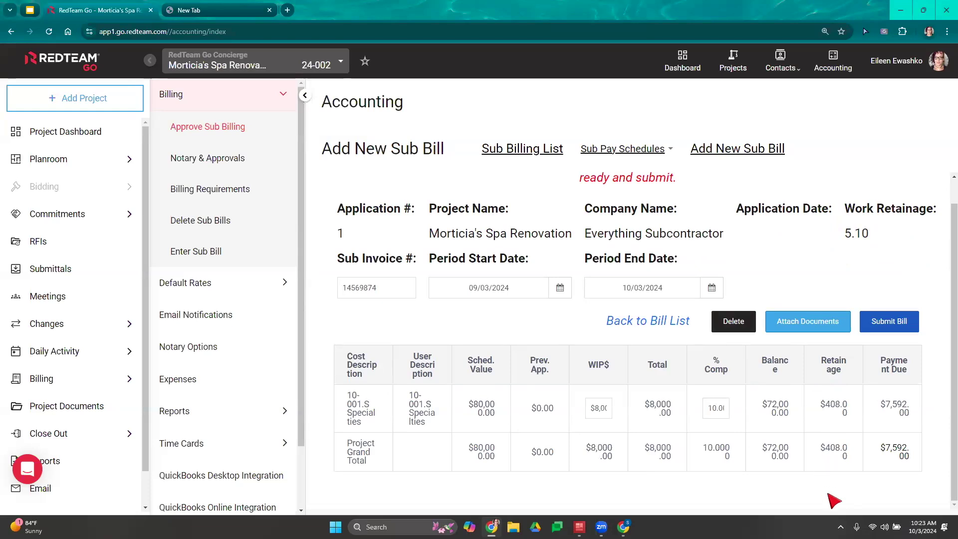
left_click(817, 325)
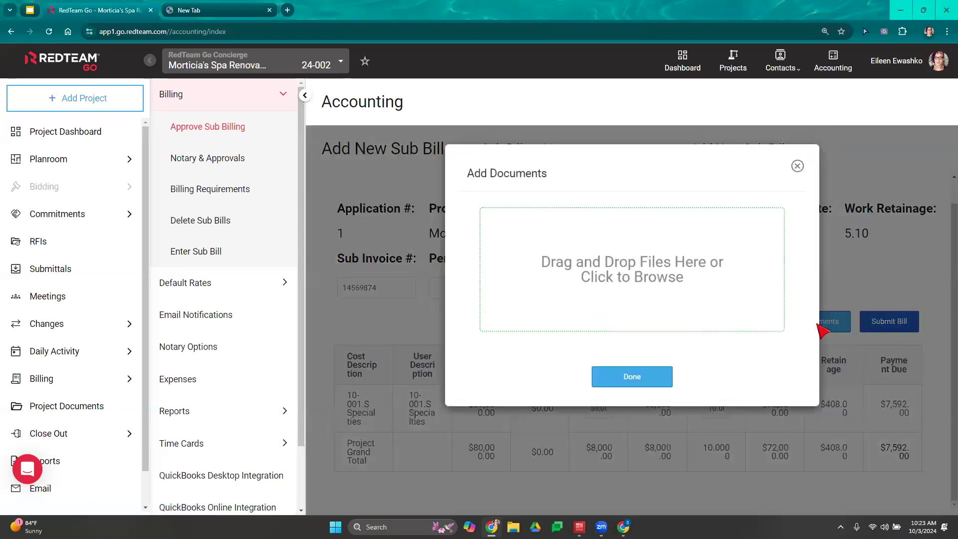
left_click(673, 267)
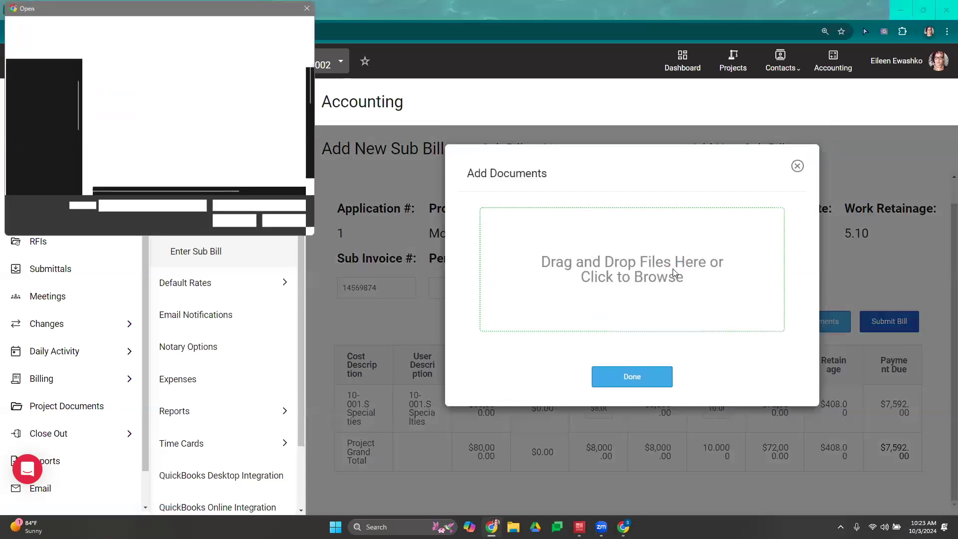
double_click(120, 94)
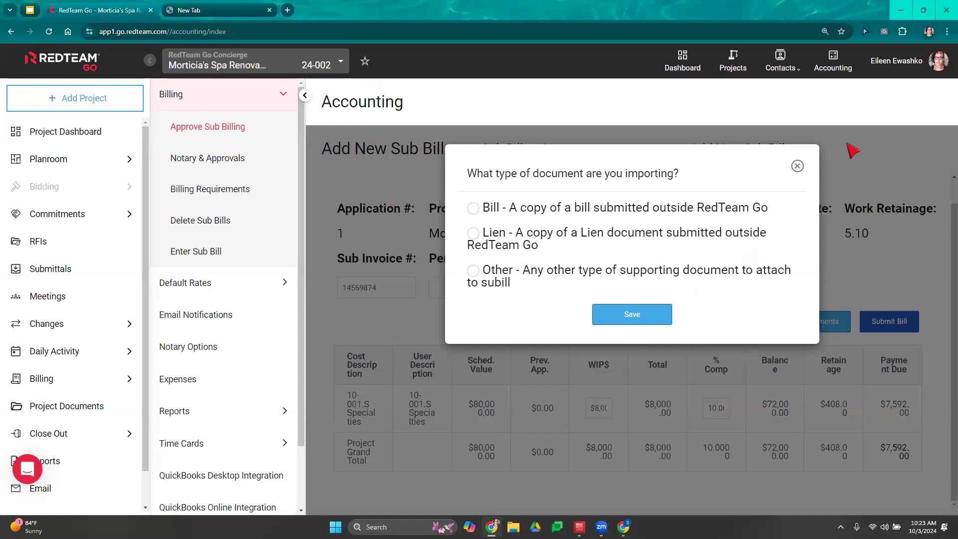
left_click(797, 165)
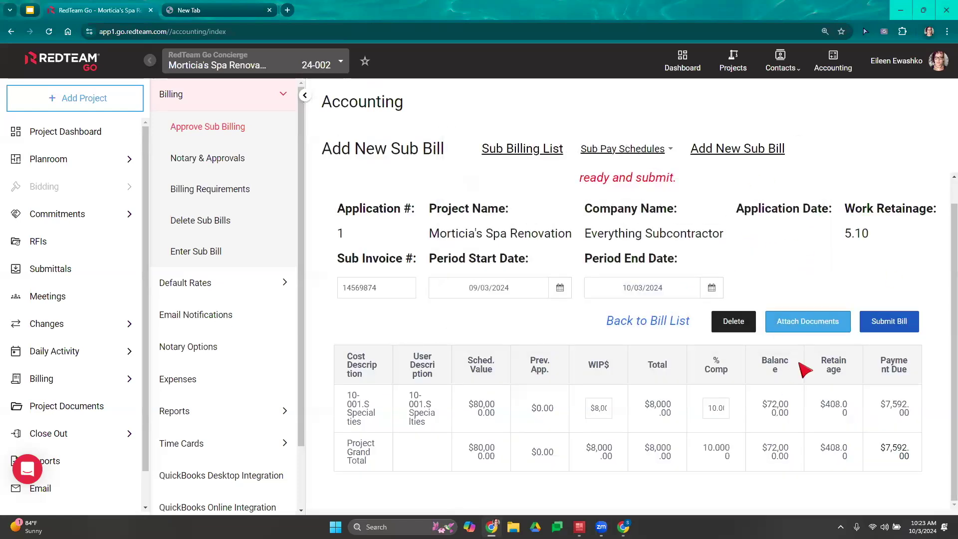
- Submit the new sub bill and return to the sub billing list
left_click(891, 321)
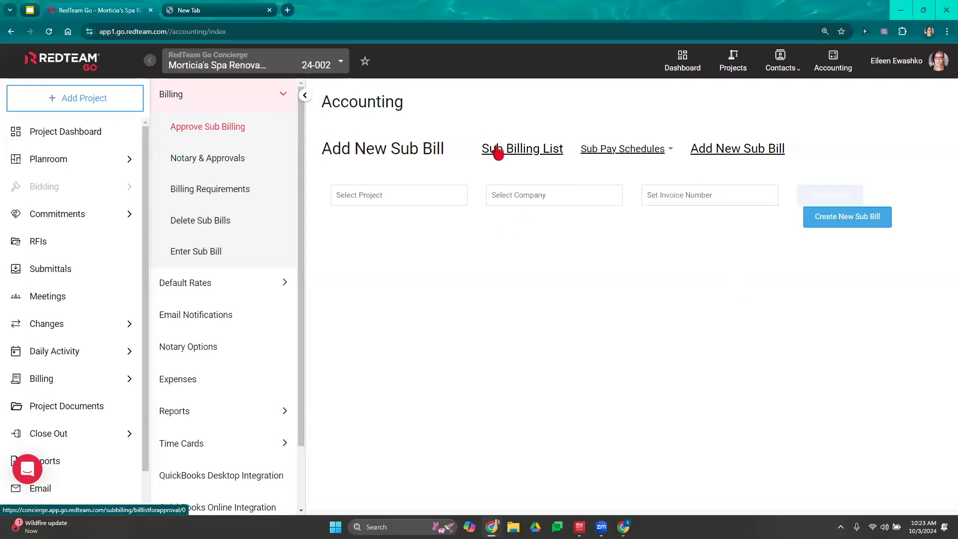
left_click(543, 154)
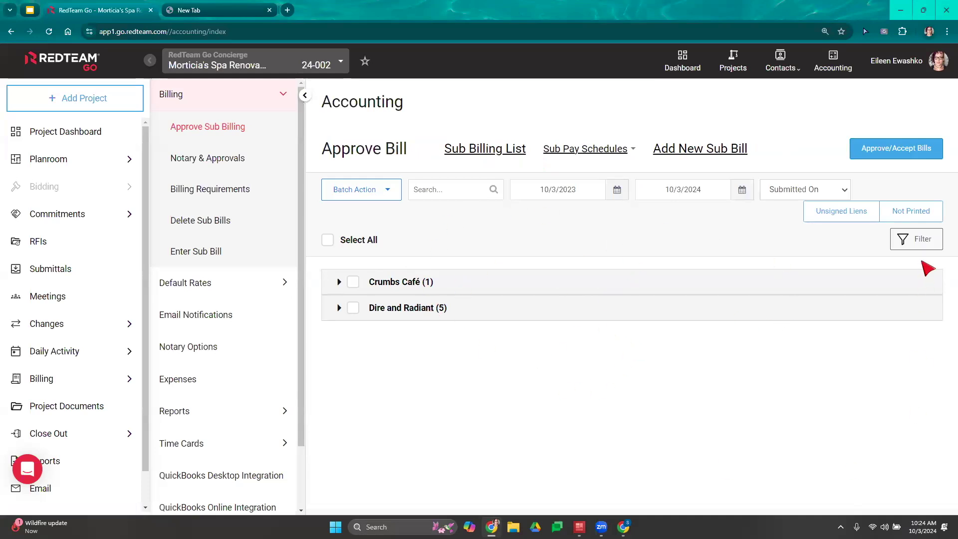
- Filter the bill approvals to the Morticia's Spa Renovation project with every status, including Not Printed, selected
left_click(930, 245)
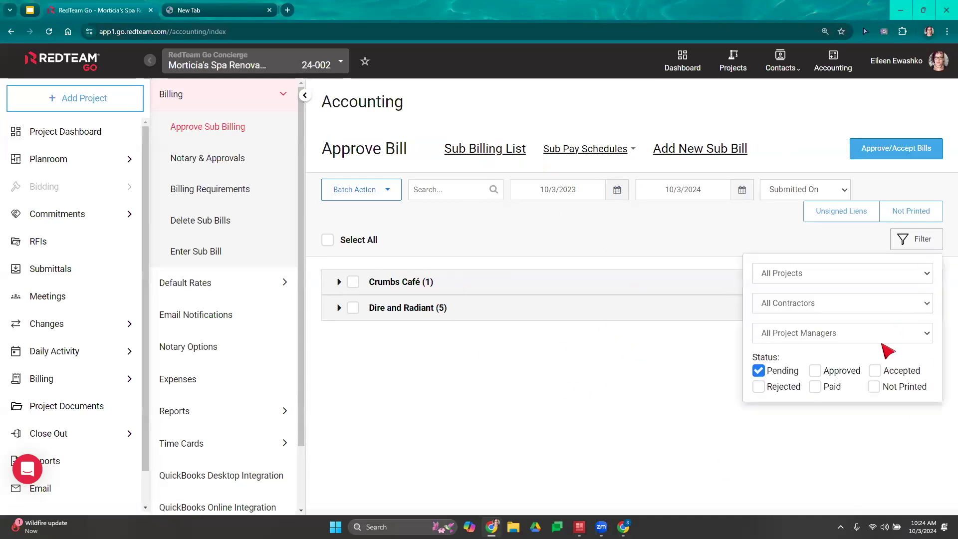
left_click(816, 373)
left_click(875, 371)
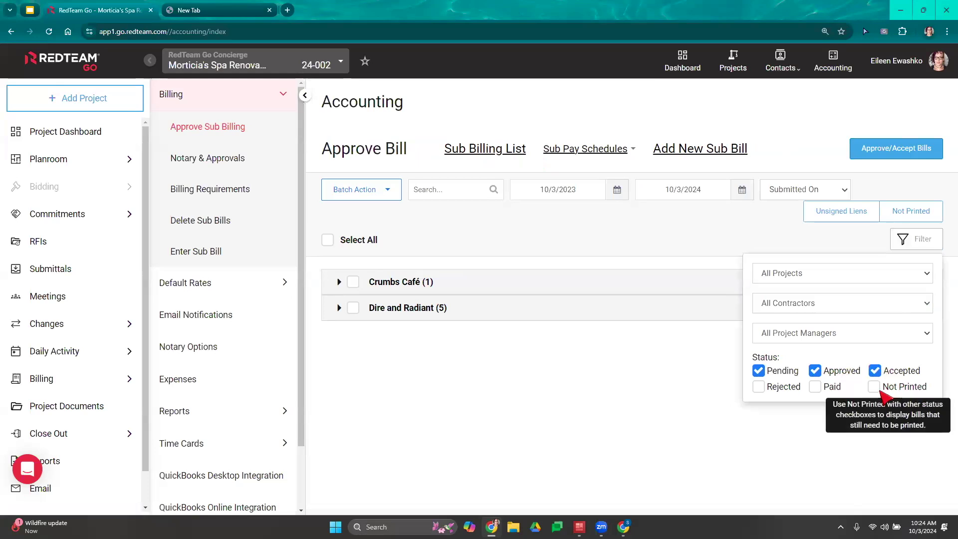
left_click(815, 387)
left_click(760, 387)
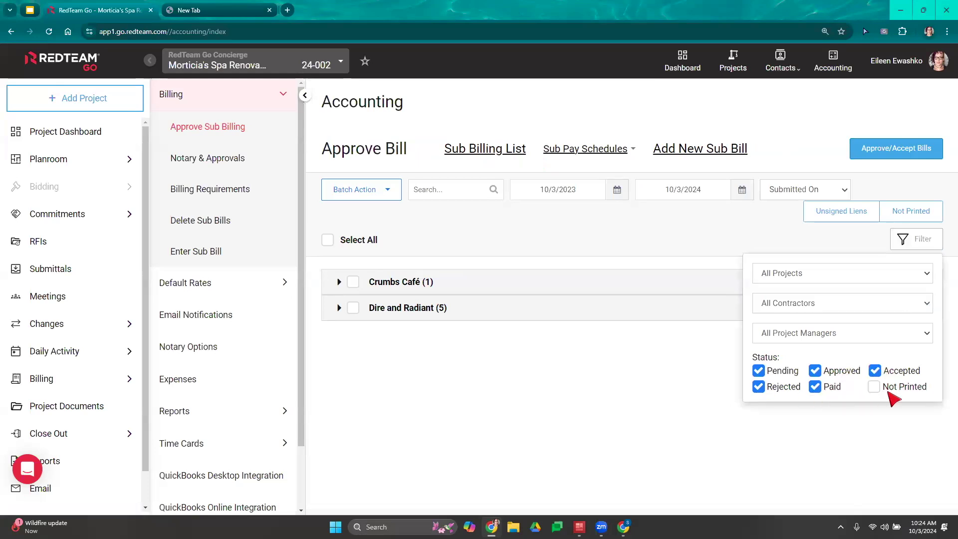
left_click(875, 388)
left_click(836, 272)
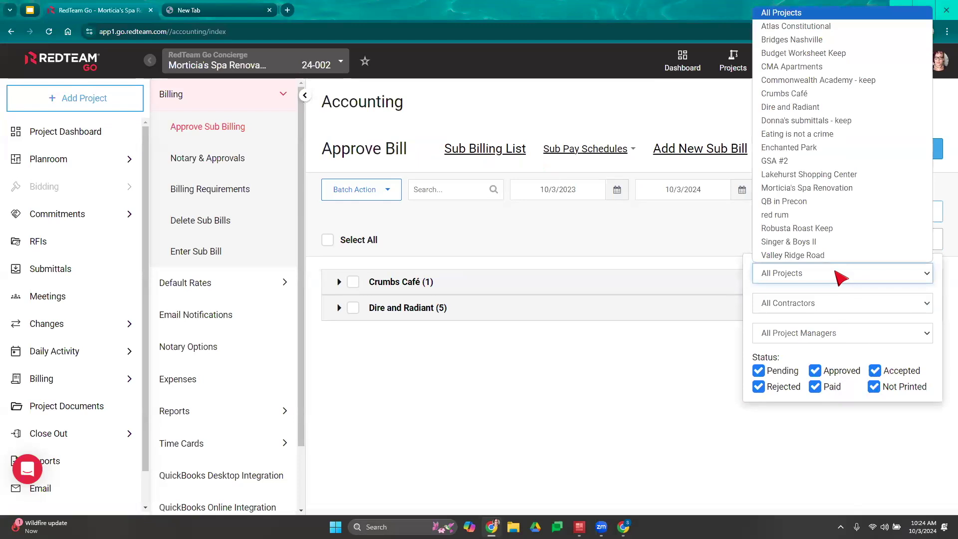
left_click(884, 188)
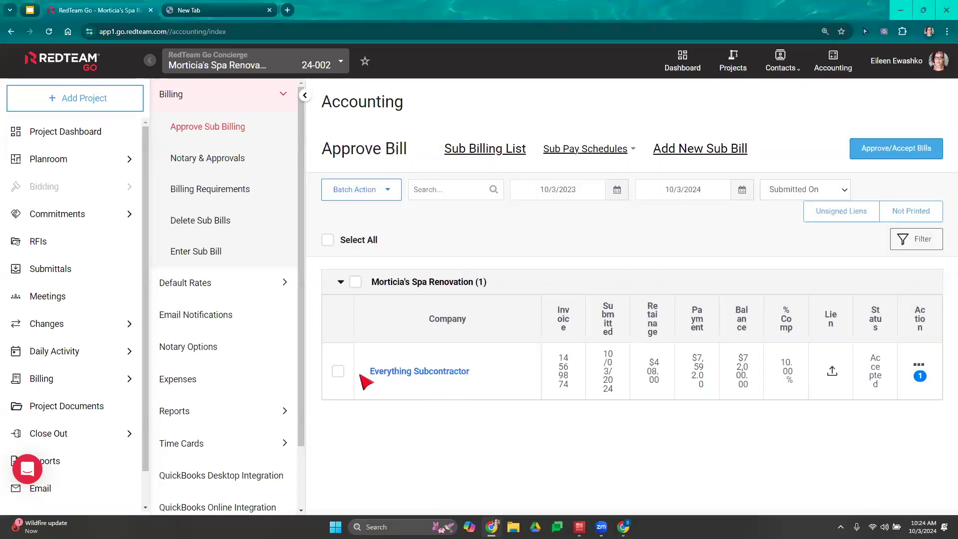
- Open the Everything Subcontractor bill's PDF, examine its payment requisition and lien waiver, and return to the bill approvals
left_click(462, 372)
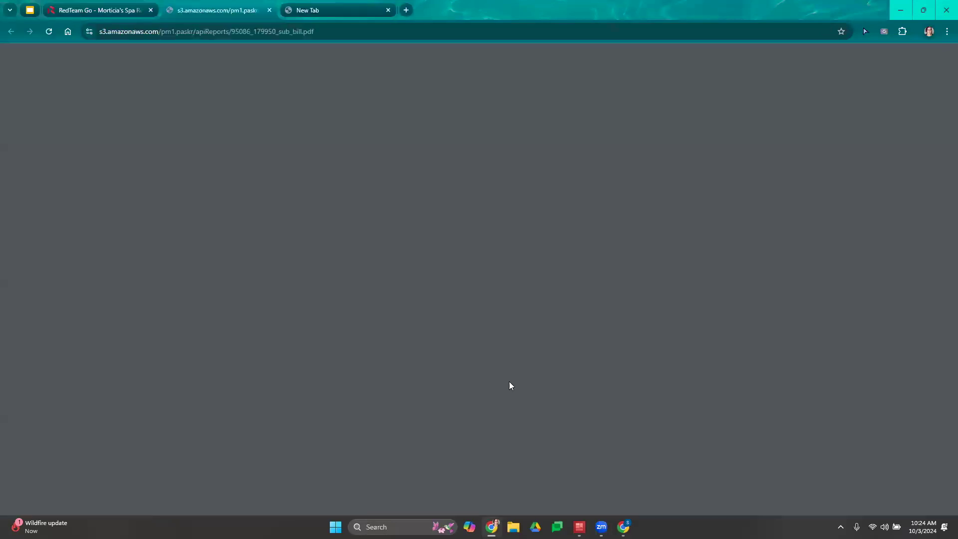
scroll(421, 250, "down", 10)
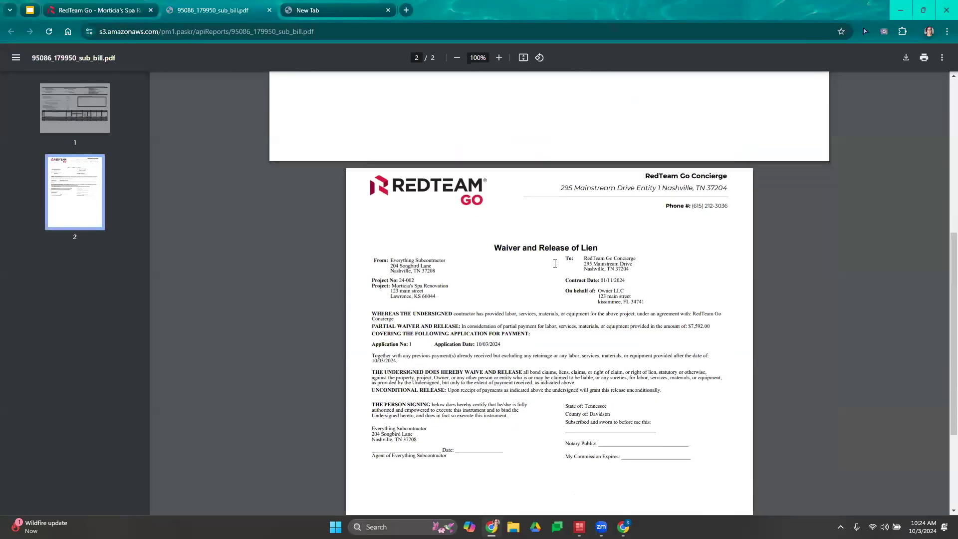
scroll(476, 194, "up", 1)
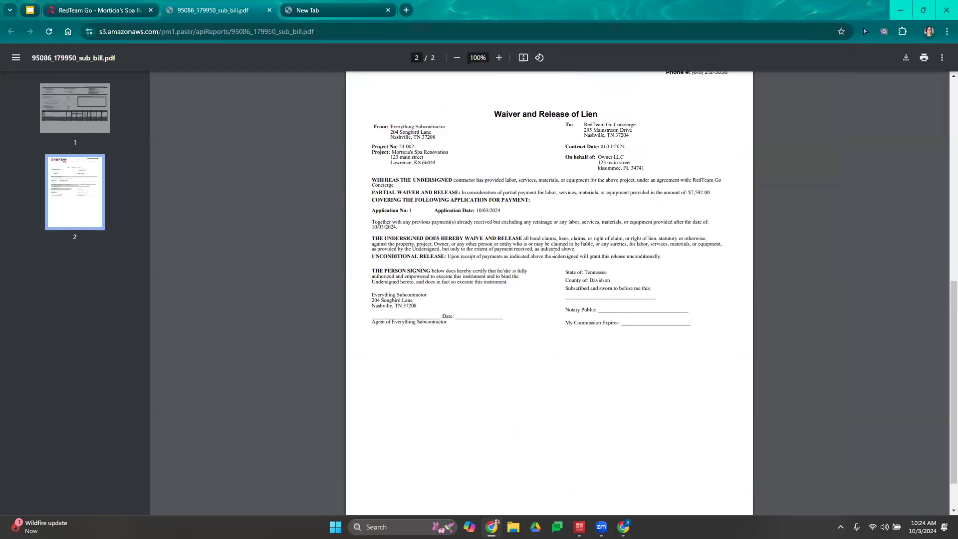
scroll(553, 257, "up", 5)
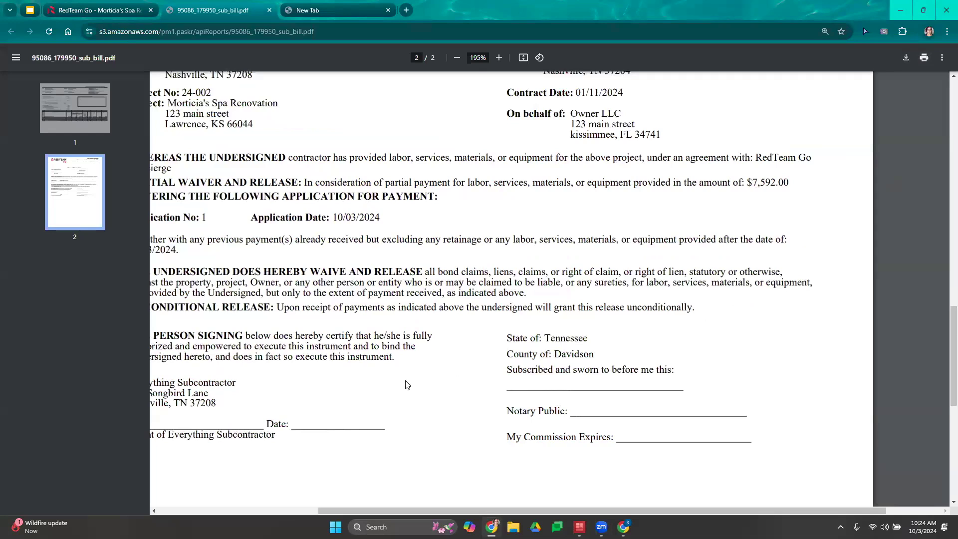
scroll(395, 296, "down", 3)
left_click(80, 10)
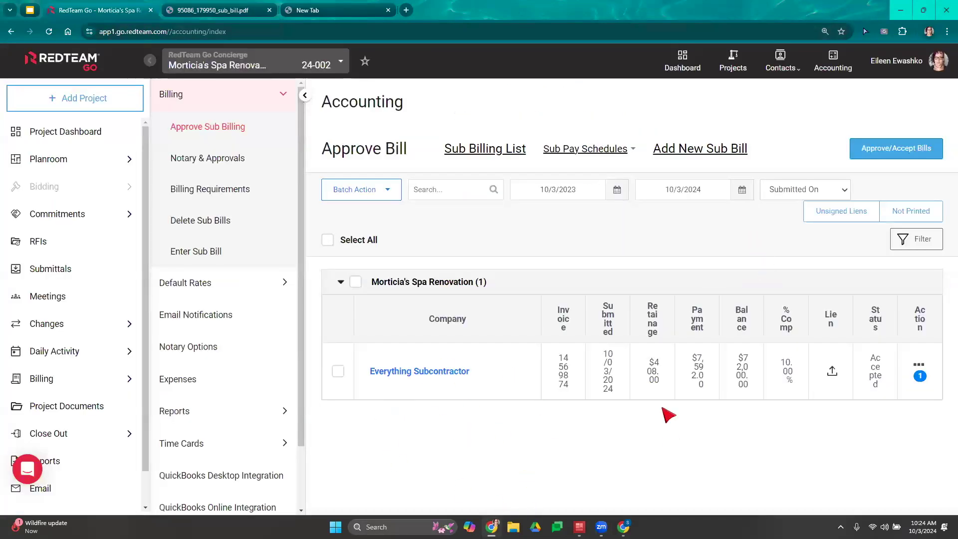
left_click(832, 371)
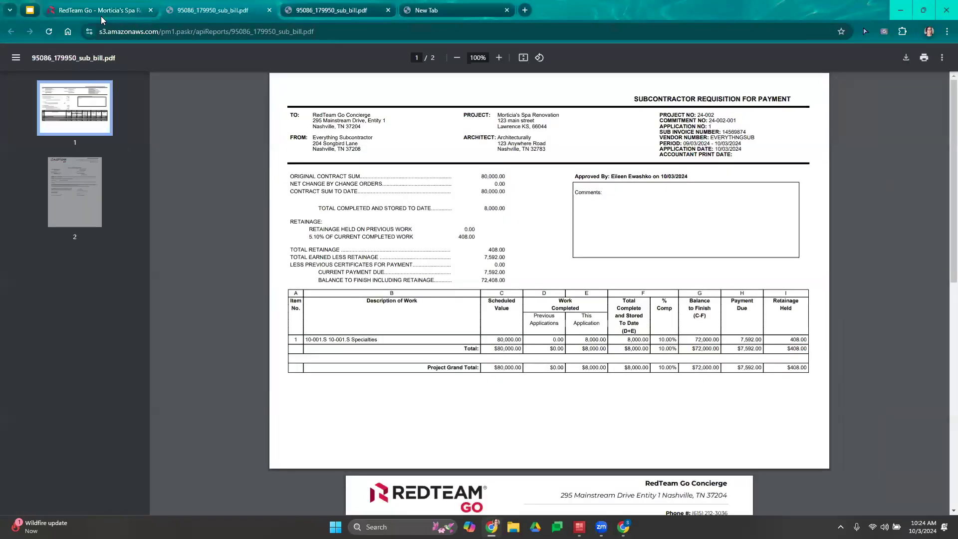
left_click(101, 18)
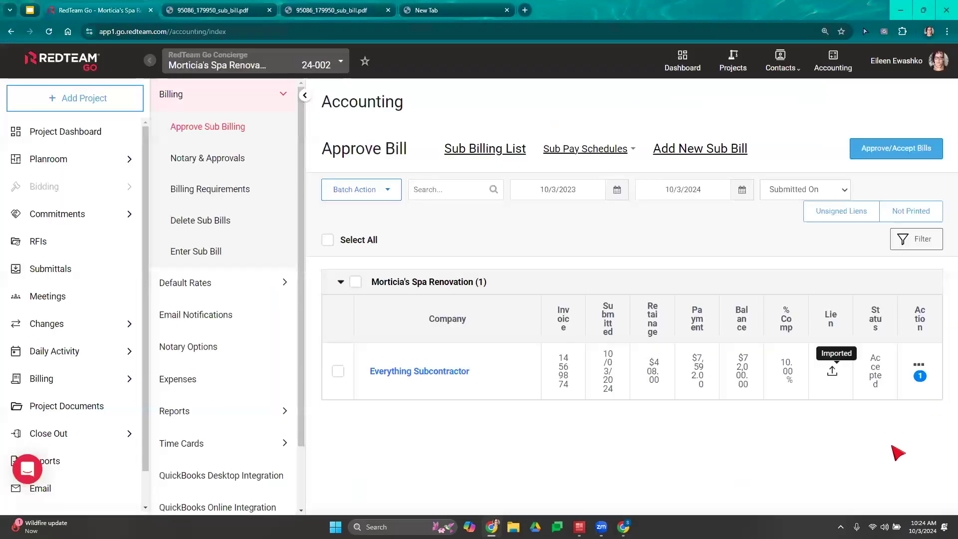
- Attach the DIGITALLY SIGNED LIEN RELEASE file to the Everything Subcontractor bill as a Lien document and mark it Approve
left_click(919, 366)
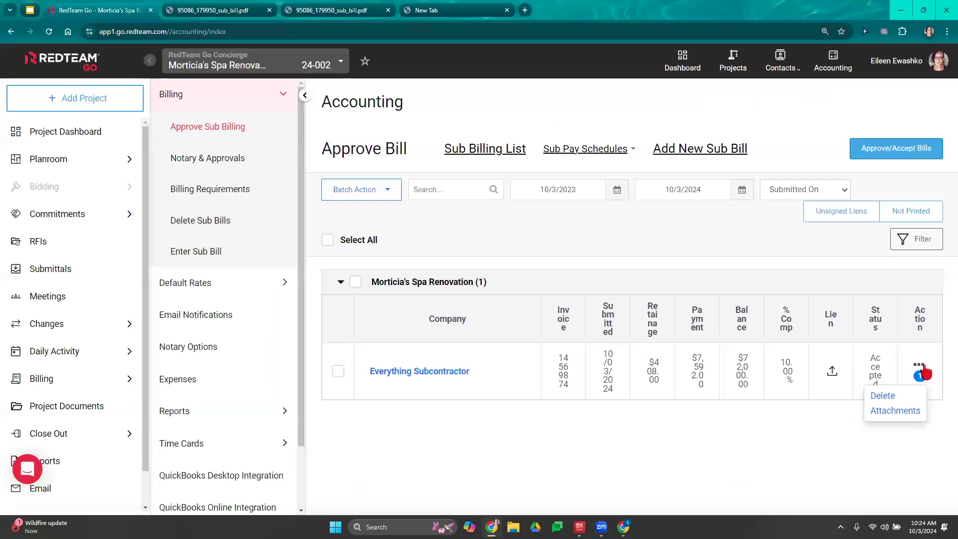
left_click(913, 411)
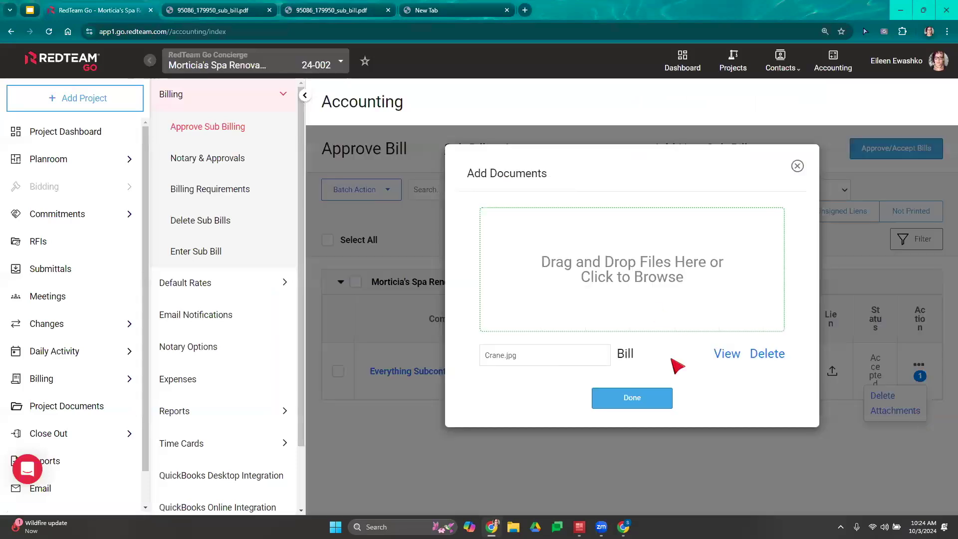
left_click(632, 278)
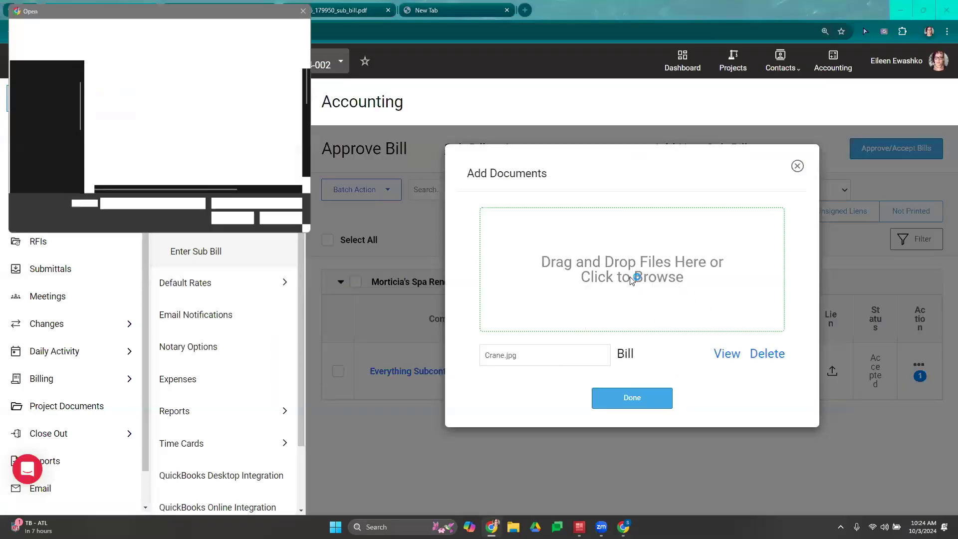
double_click(138, 108)
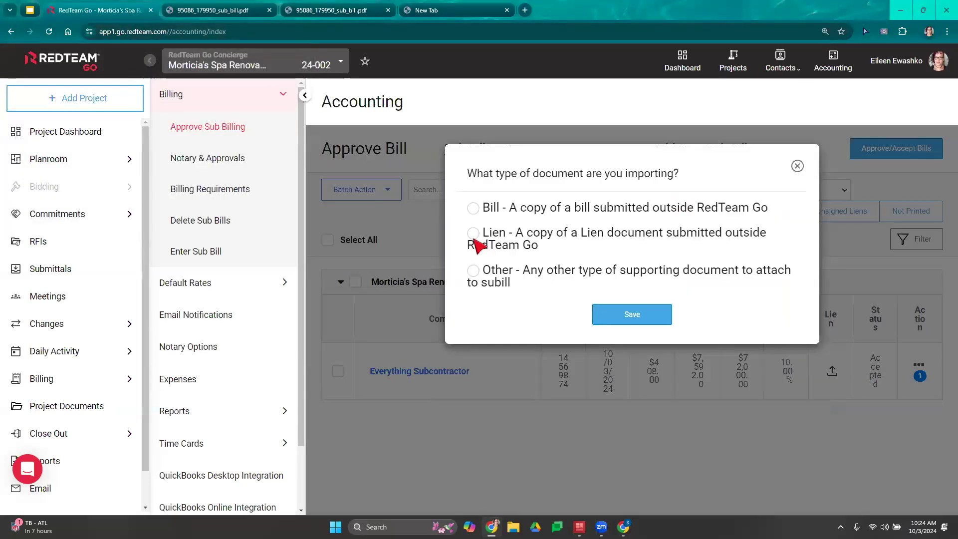
left_click(473, 235)
left_click(653, 317)
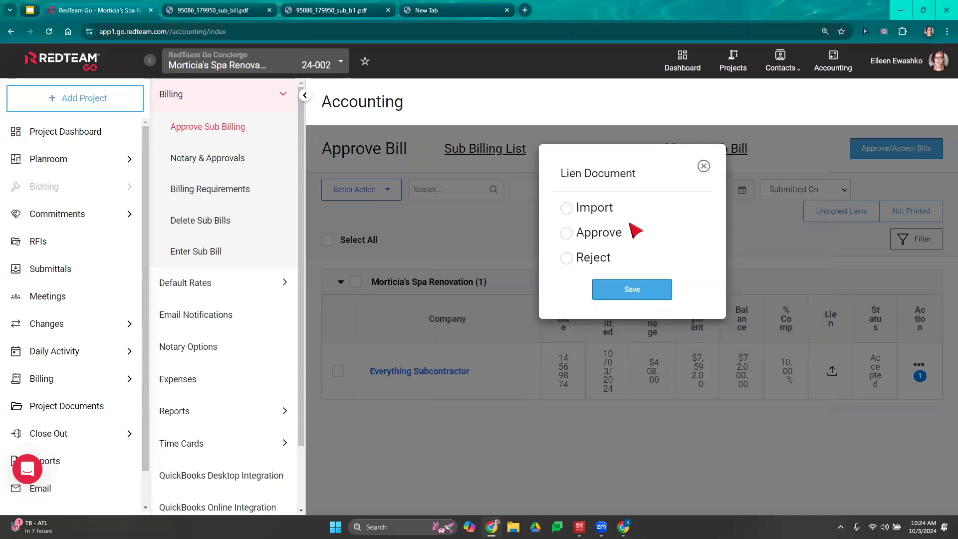
left_click(566, 233)
left_click(648, 294)
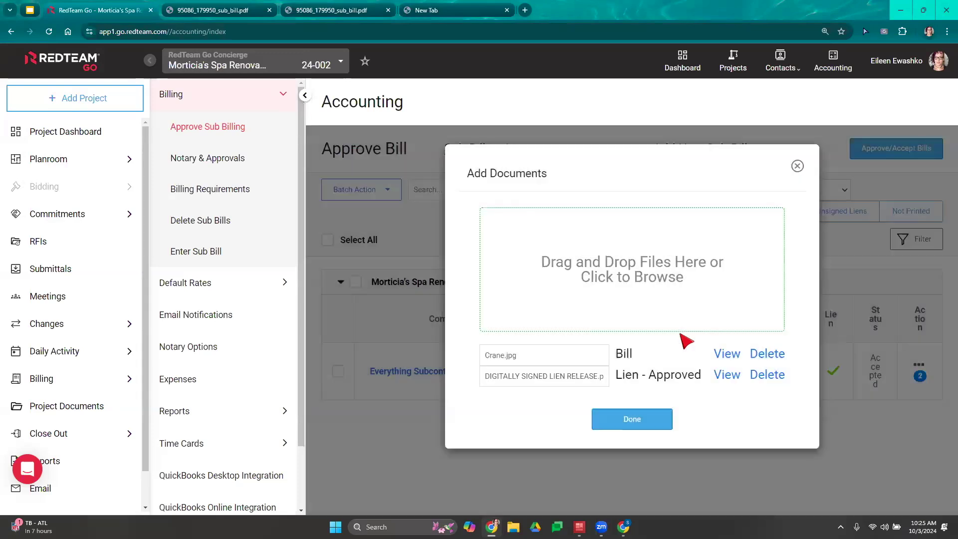
left_click(797, 166)
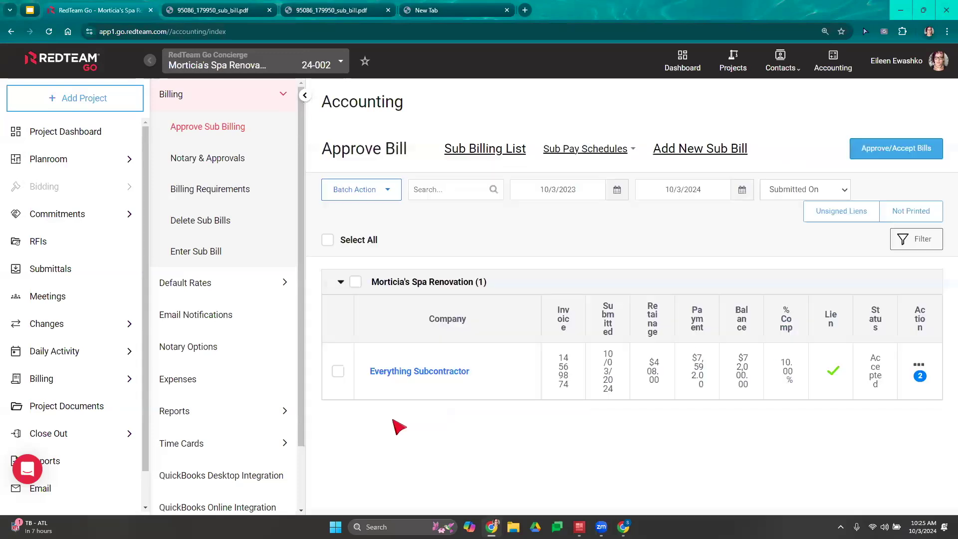
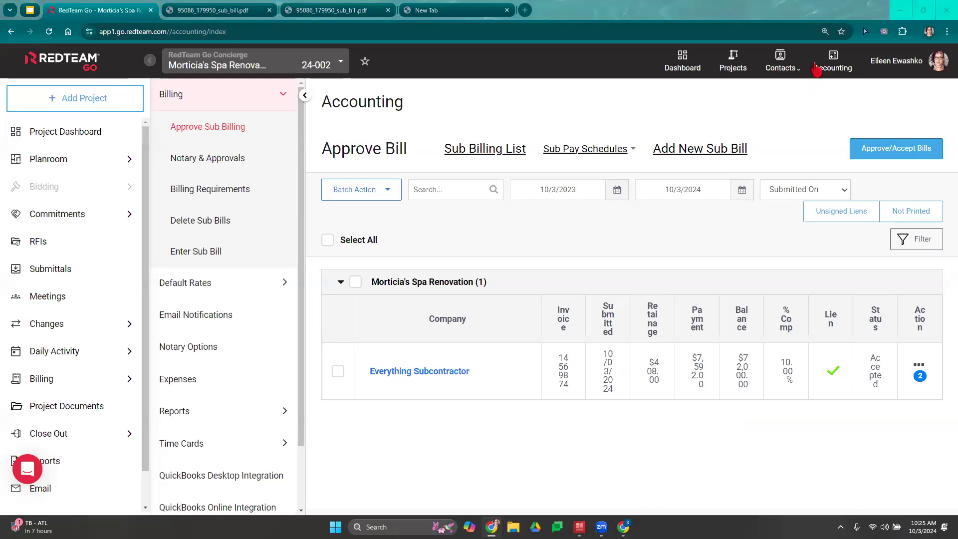
- Reload the sub billing approvals and open the Everything Subcontractor (John & Boys) sub pay schedule for review
left_click(192, 98)
left_click(208, 97)
left_click(215, 127)
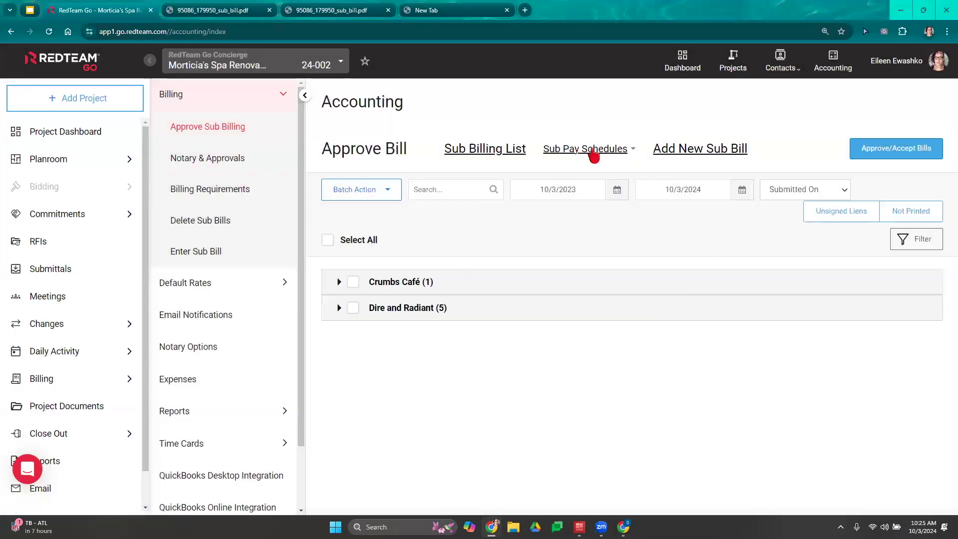
left_click(582, 148)
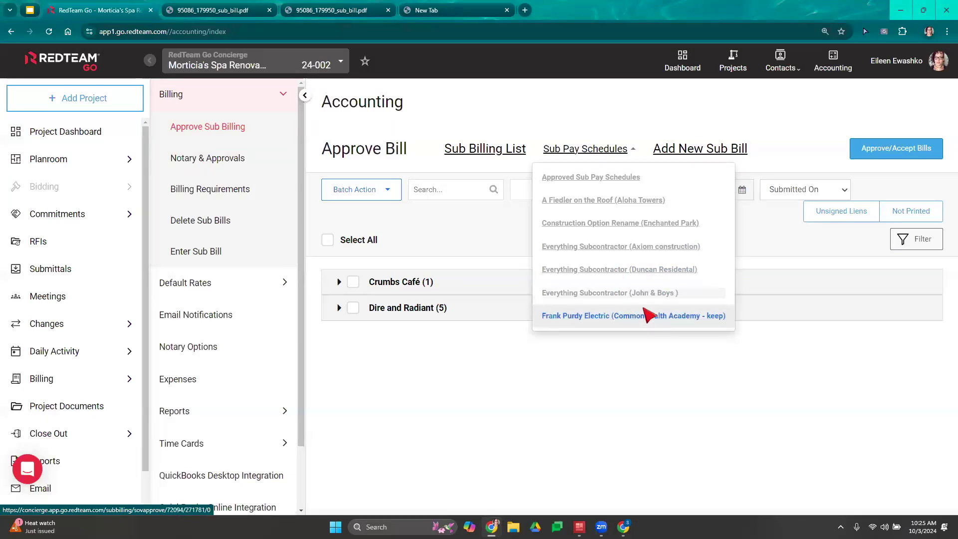
left_click(651, 297)
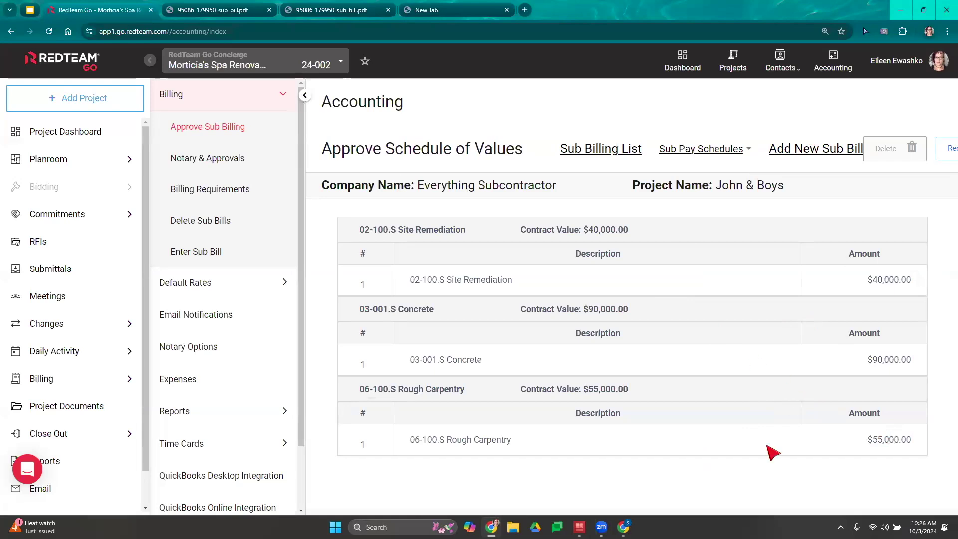
left_click(304, 95)
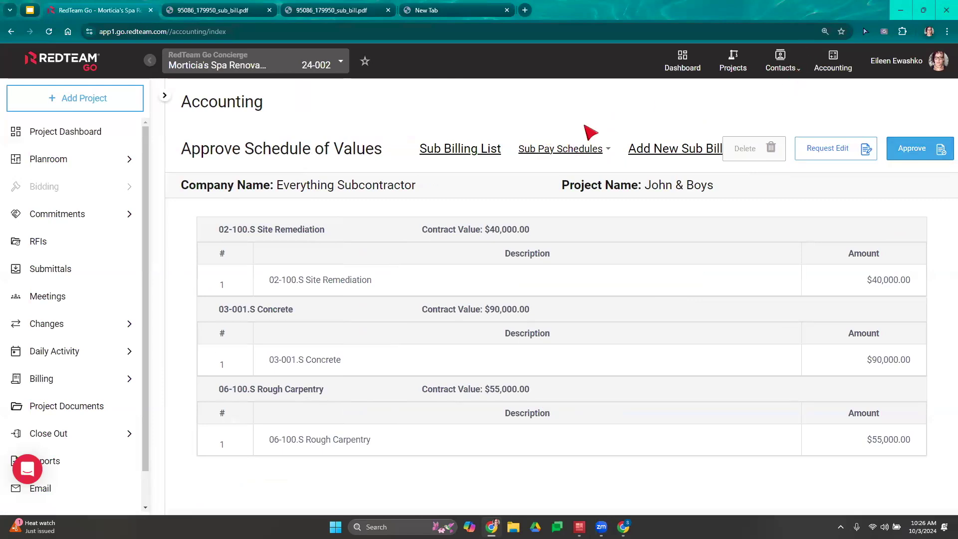
left_click(601, 149)
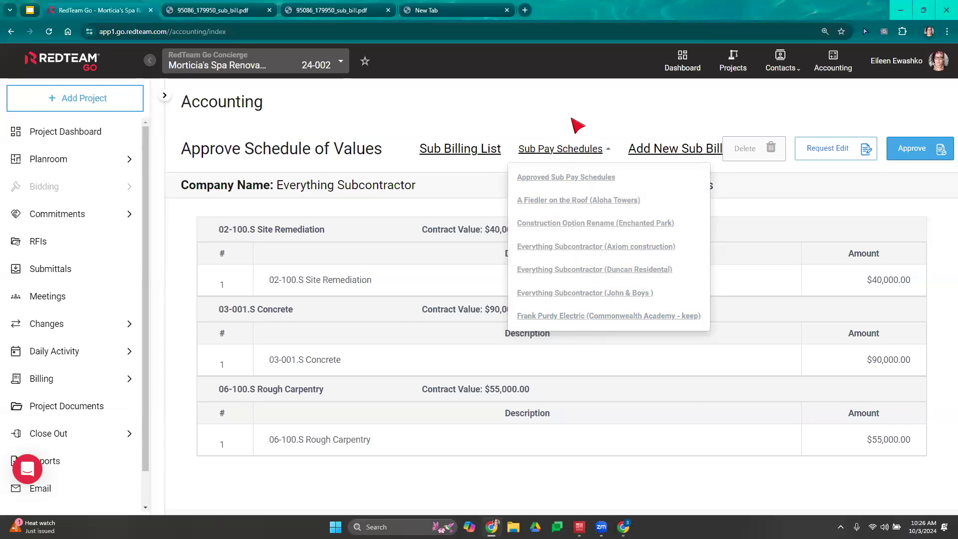
left_click(825, 199)
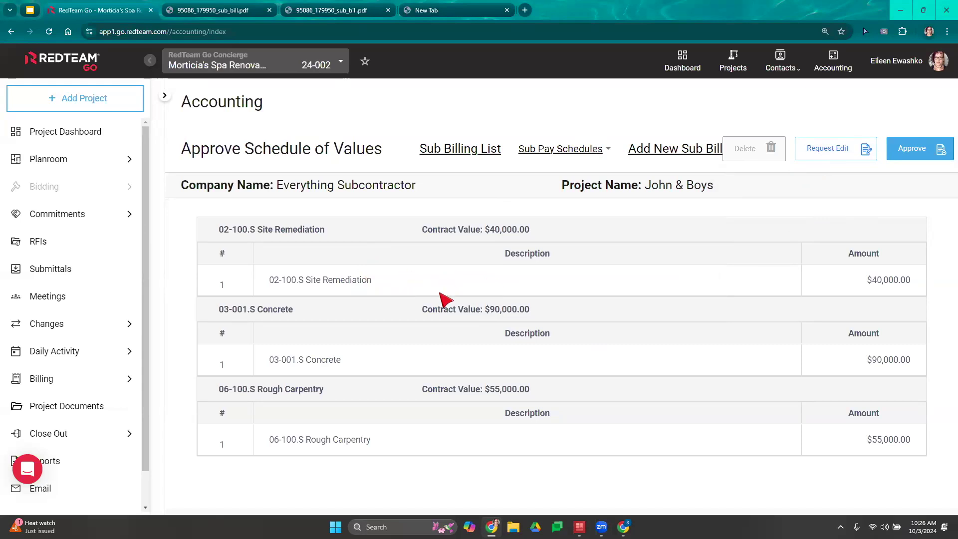
- Request an edit of the John & Boys schedule of values, sending it to the subcontractor with a blank message
left_click(836, 152)
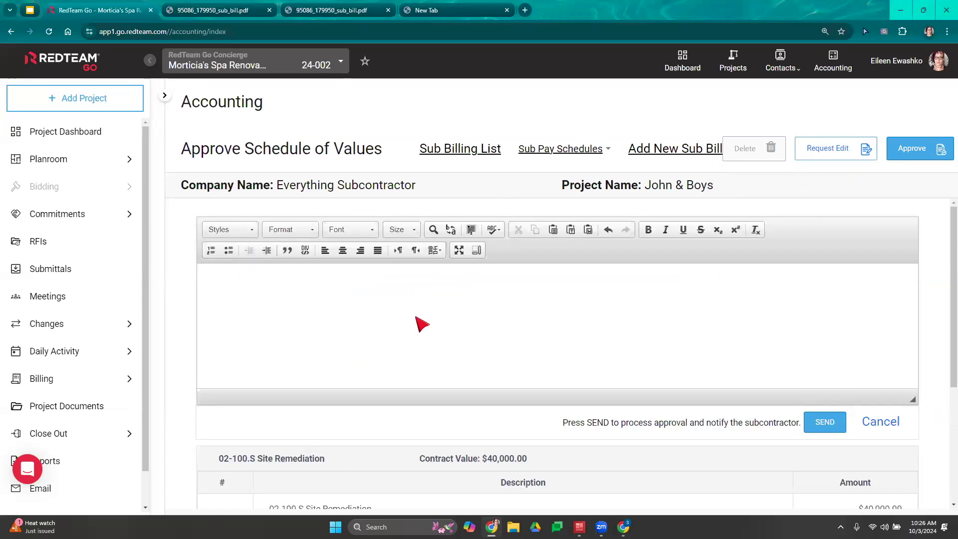
scroll(767, 330, "down", 2)
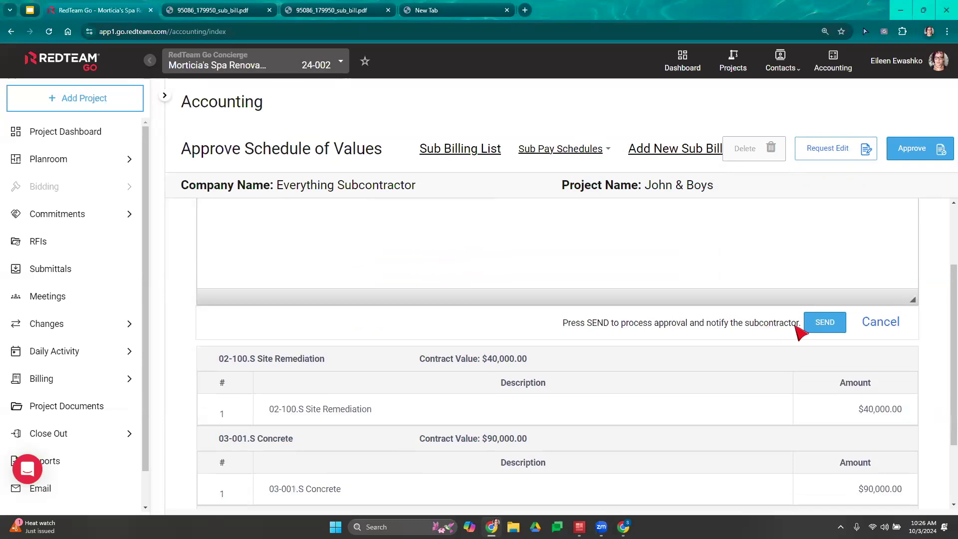
left_click(821, 323)
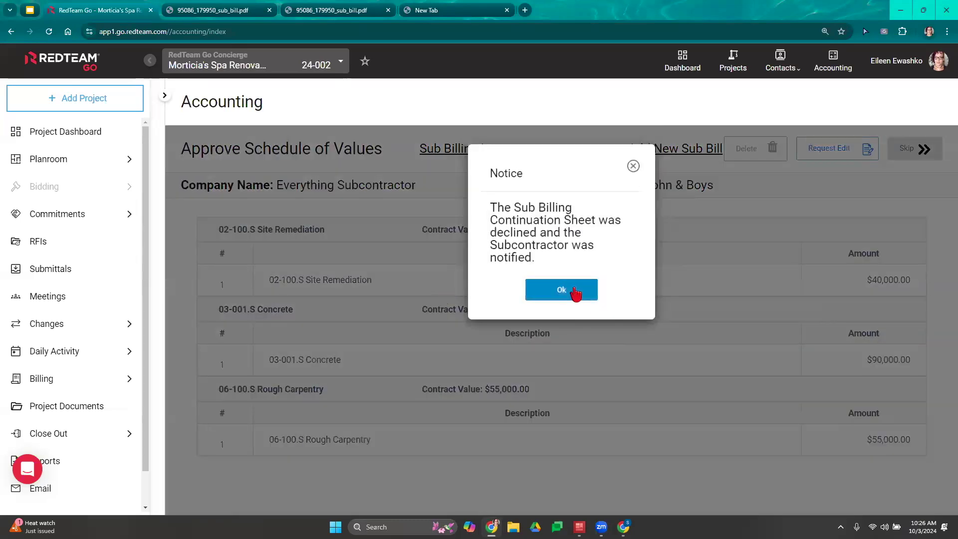
left_click(573, 280)
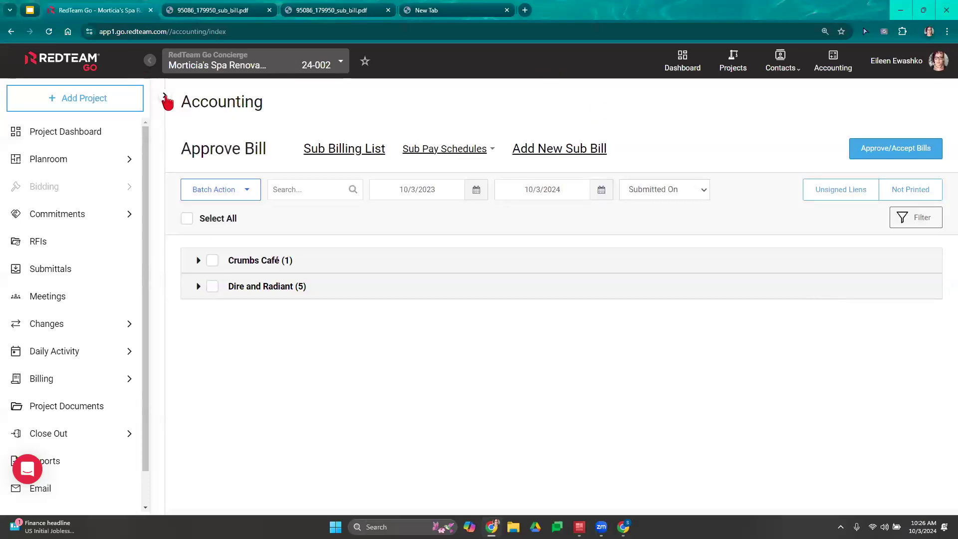
- Go to Accounting's expenses list and show its options for payment methods and checked expenses
left_click(164, 95)
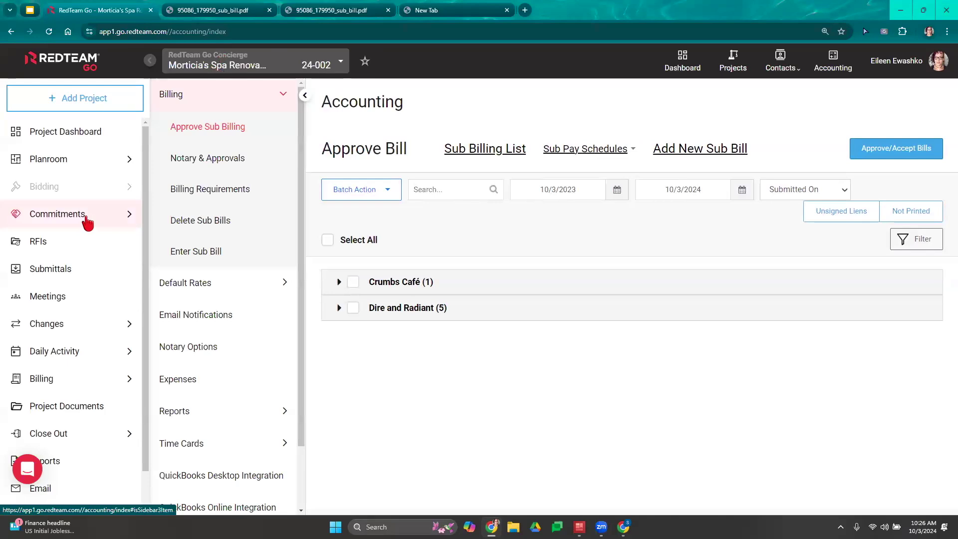
left_click(87, 218)
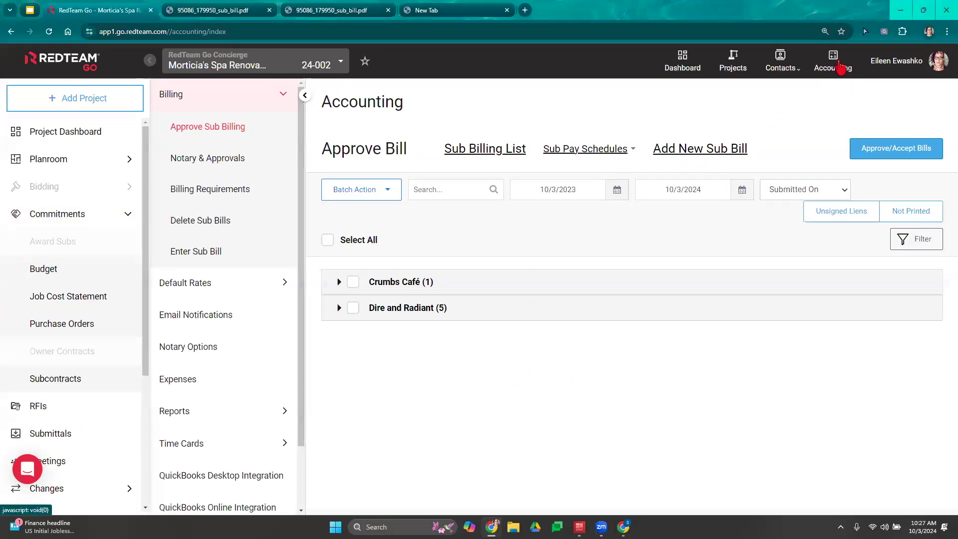
left_click(837, 65)
left_click(174, 120)
scroll(199, 180, "down", 2)
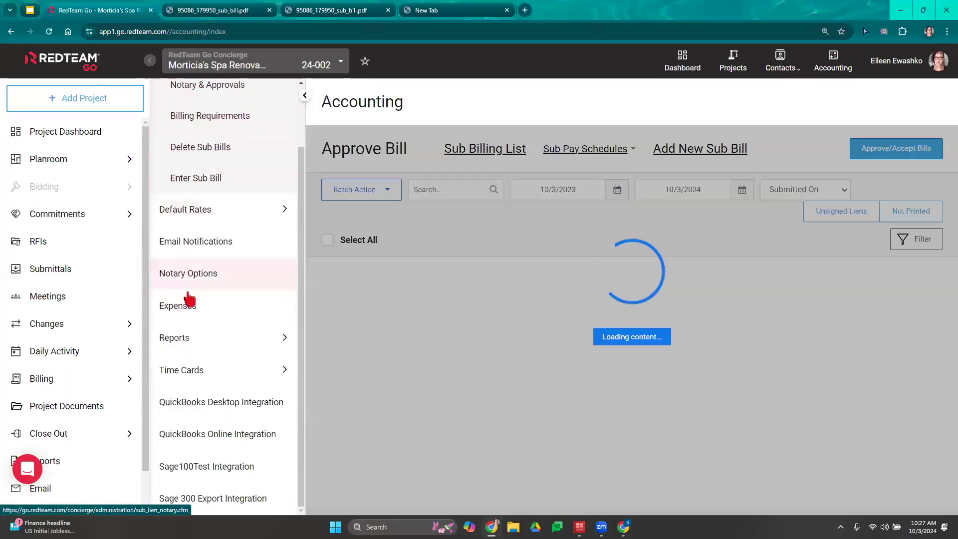
left_click(179, 311)
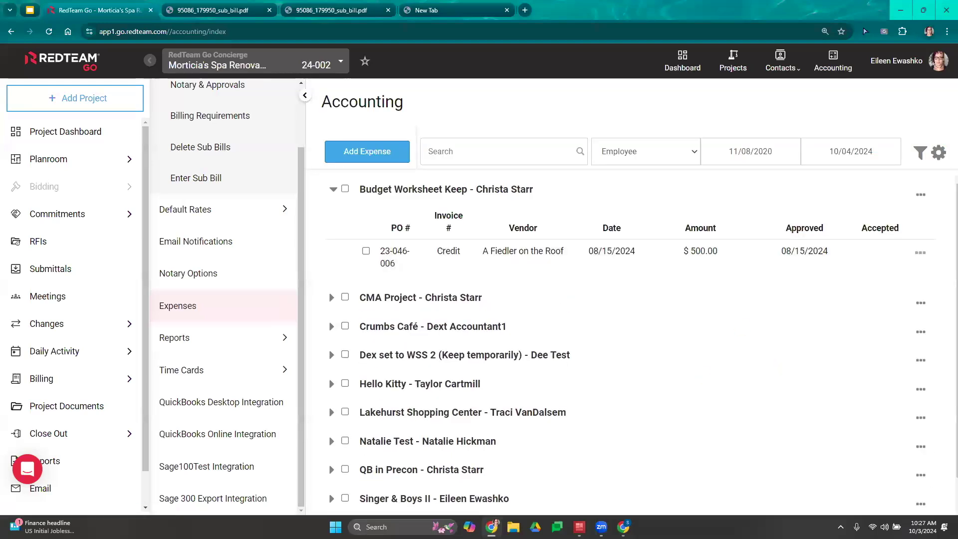
left_click(939, 157)
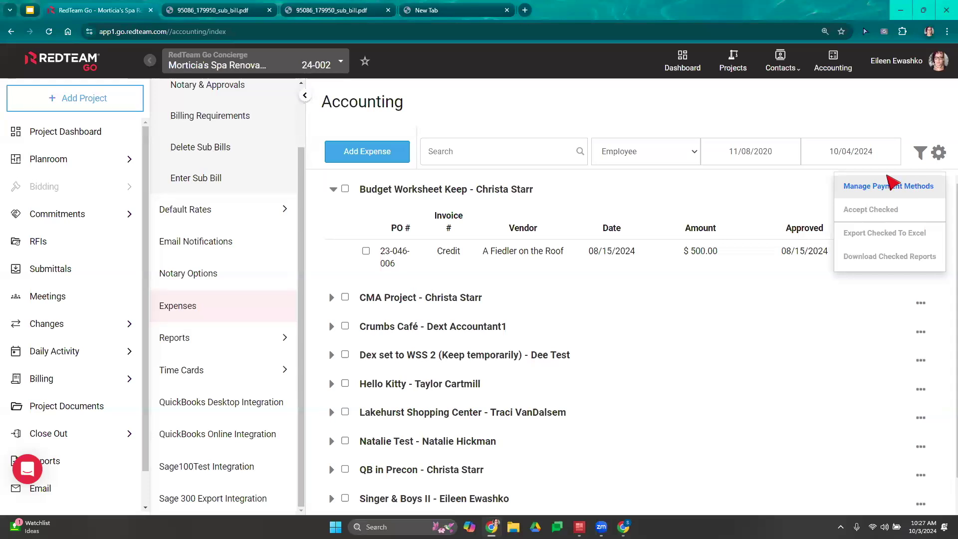
- Review the managed payment methods for expenses, including the reimbursement and Vendor Credit entries, and return to the expenses list to look through its projects
left_click(886, 187)
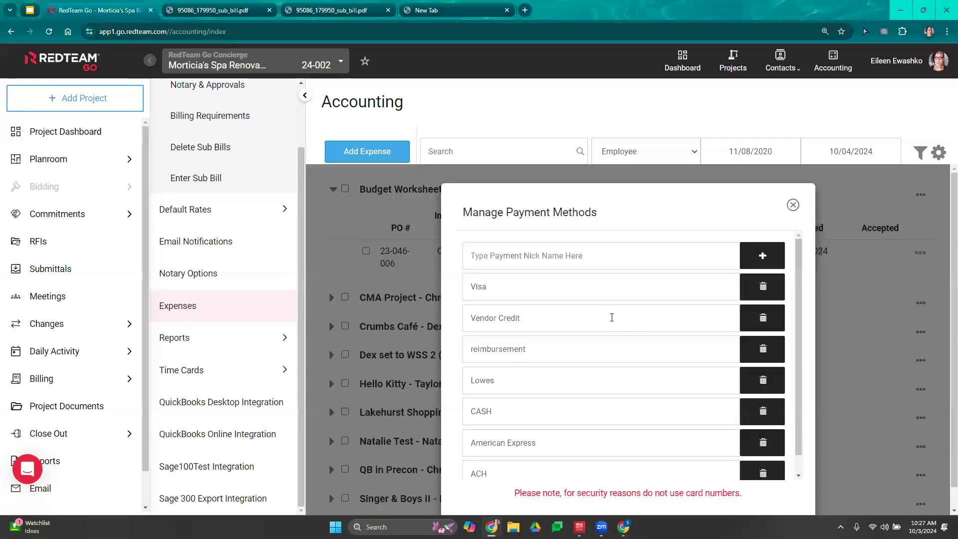
scroll(571, 327, "down", 1)
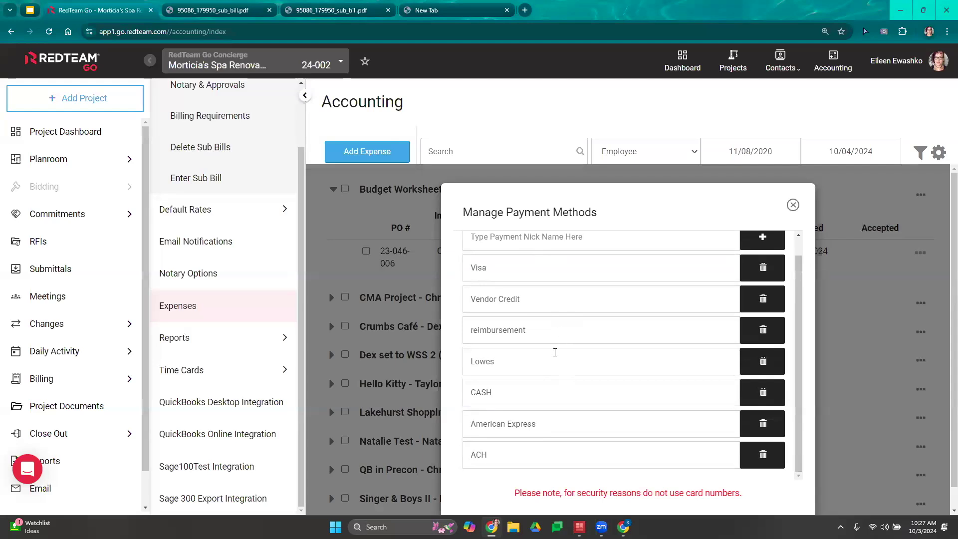
left_click(551, 324)
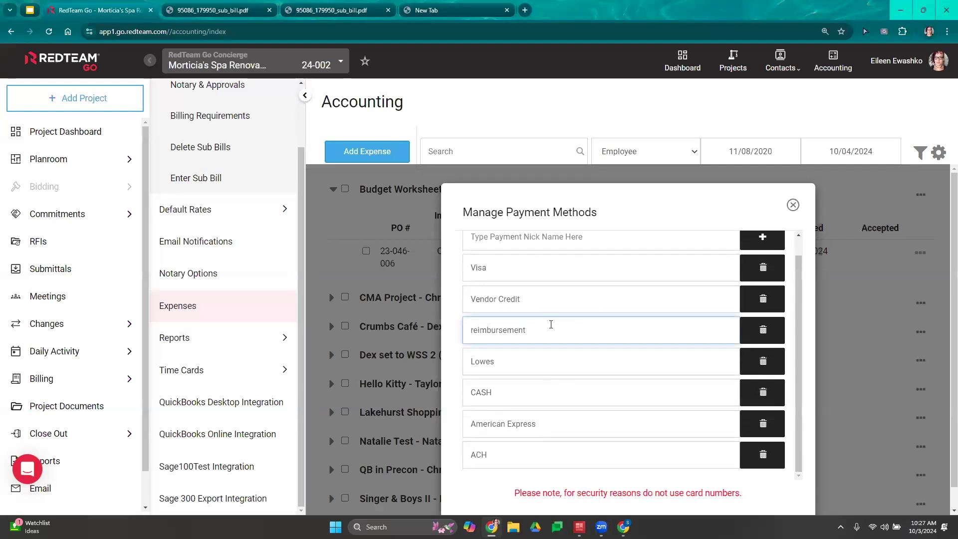
left_click(537, 299)
scroll(551, 387, "down", 1)
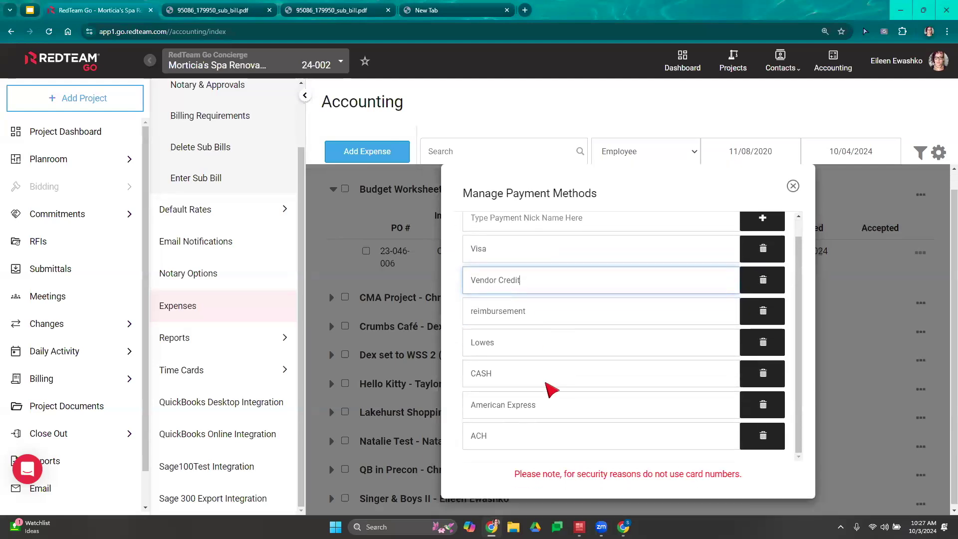
scroll(591, 476, "up", 1)
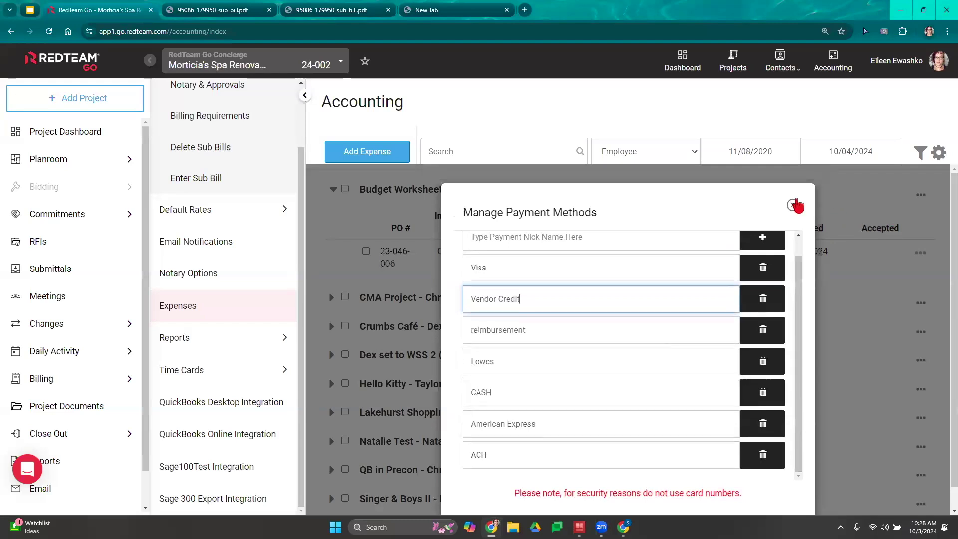
left_click(794, 205)
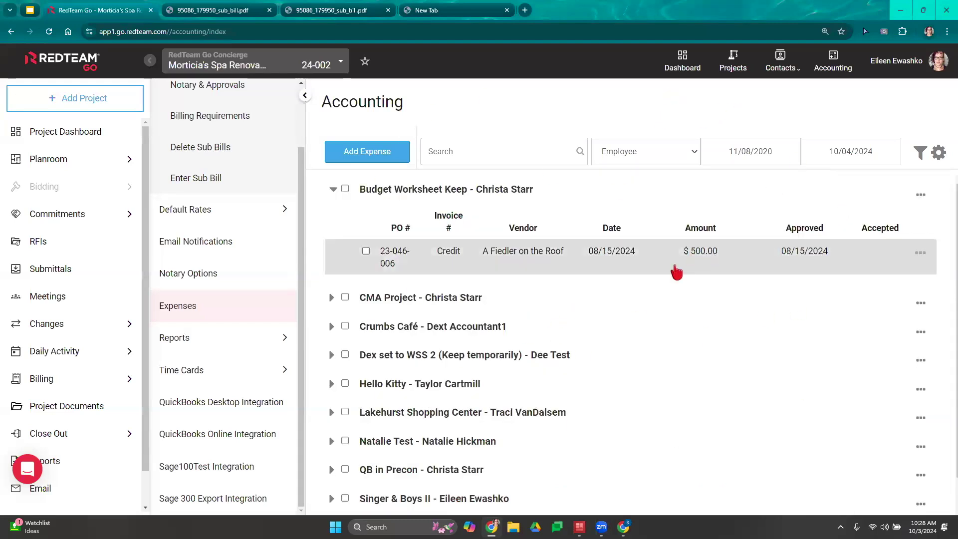
scroll(676, 272, "down", 1)
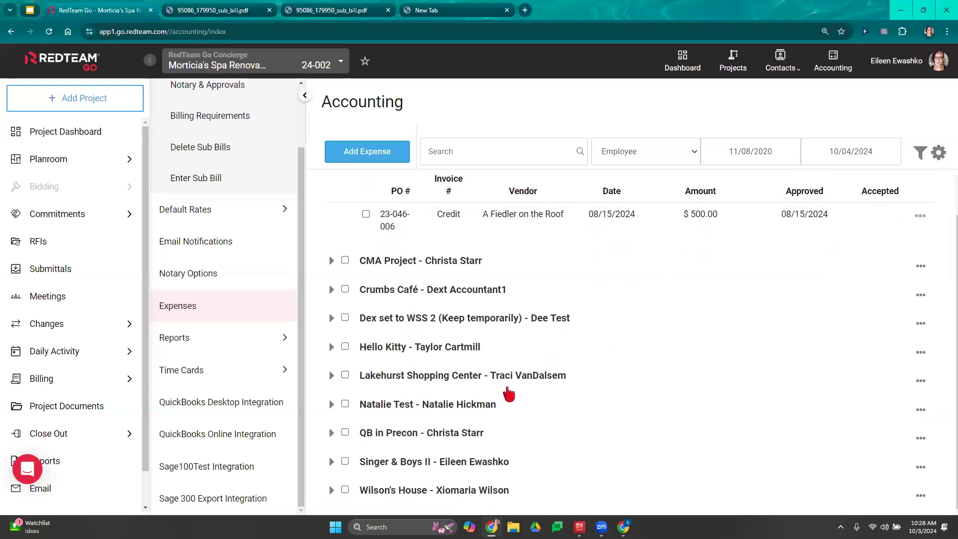
- Expand the Singer & Boys II and Lakehurst Shopping Center groups to examine their listed expenses
left_click(331, 462)
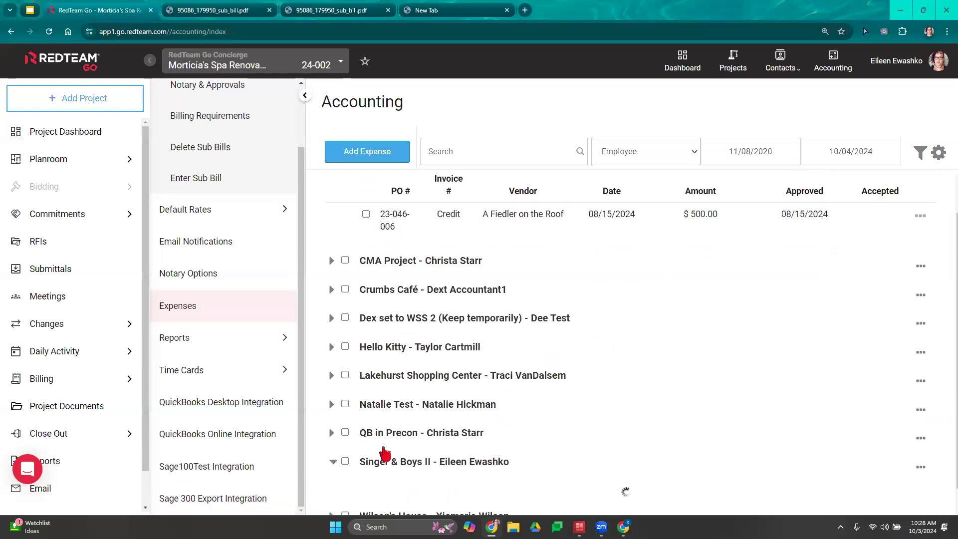
scroll(402, 415, "down", 3)
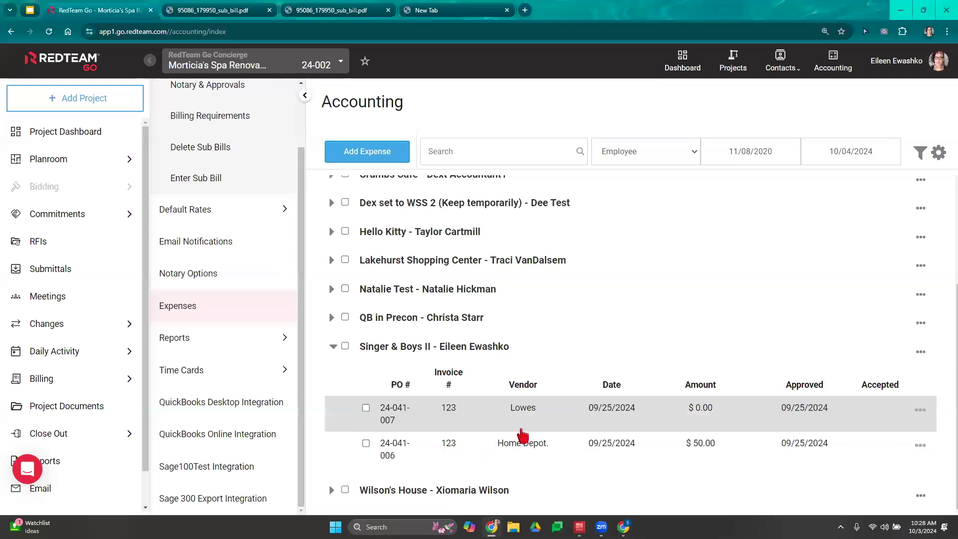
left_click(331, 259)
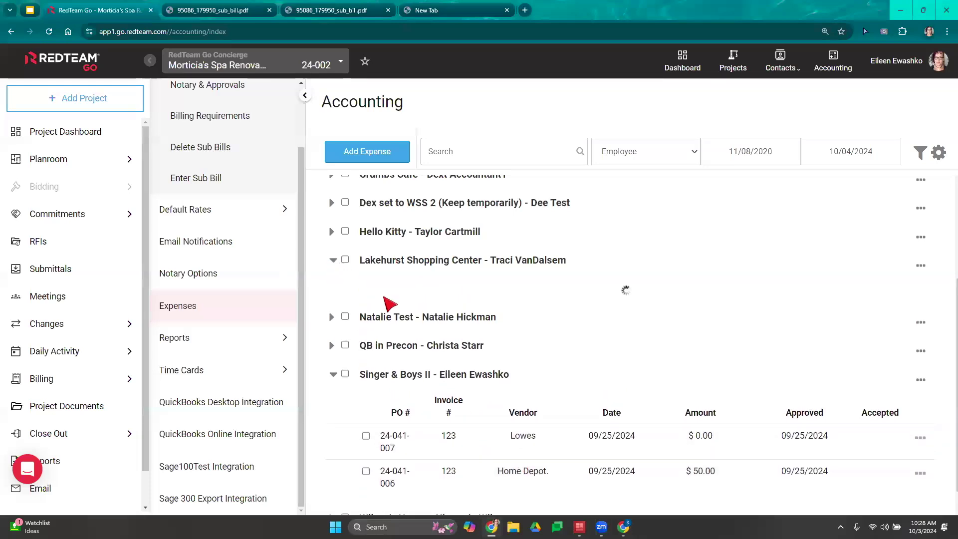
scroll(611, 322, "up", 3)
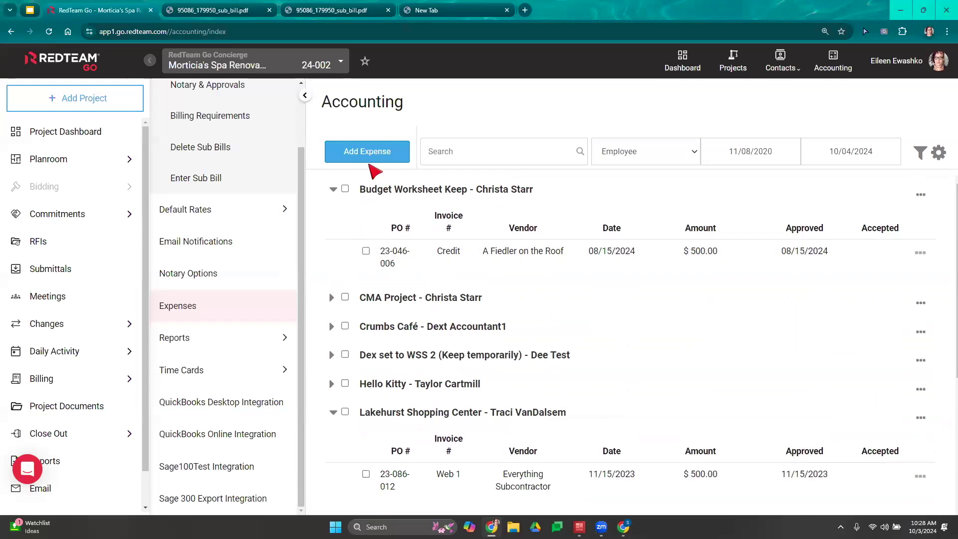
- Start a new expense for the project Morticia's Spa Renovation and date it 10/02/2024
left_click(345, 156)
left_click(545, 260)
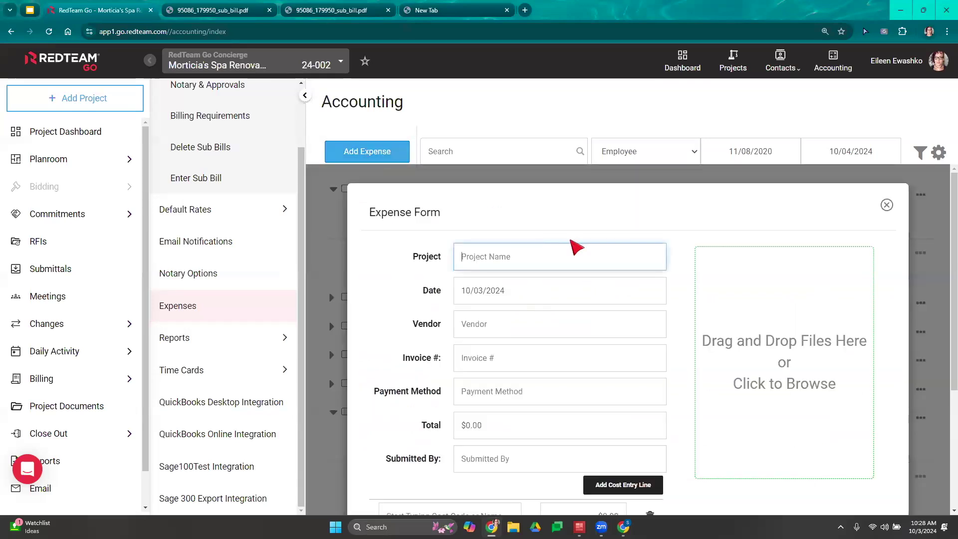
type("morti")
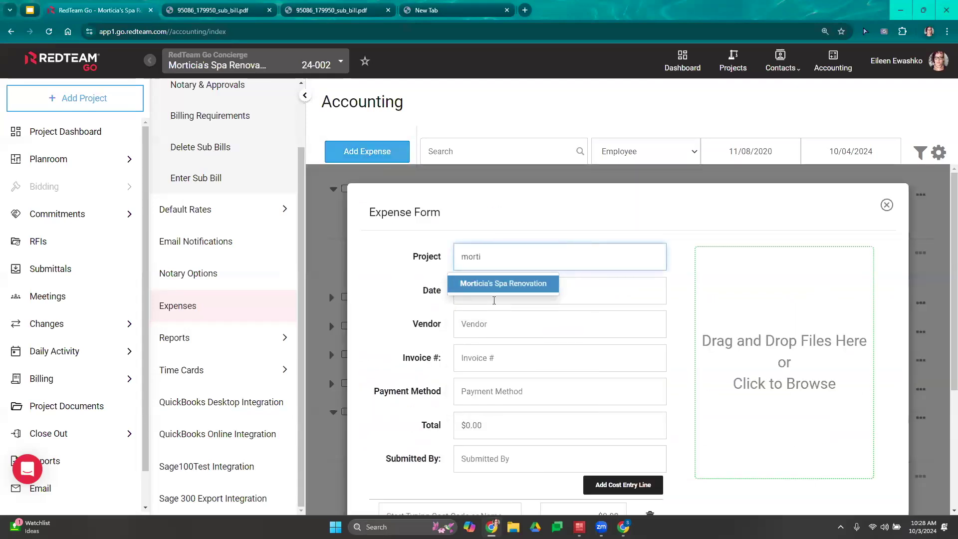
left_click(494, 284)
left_click(492, 289)
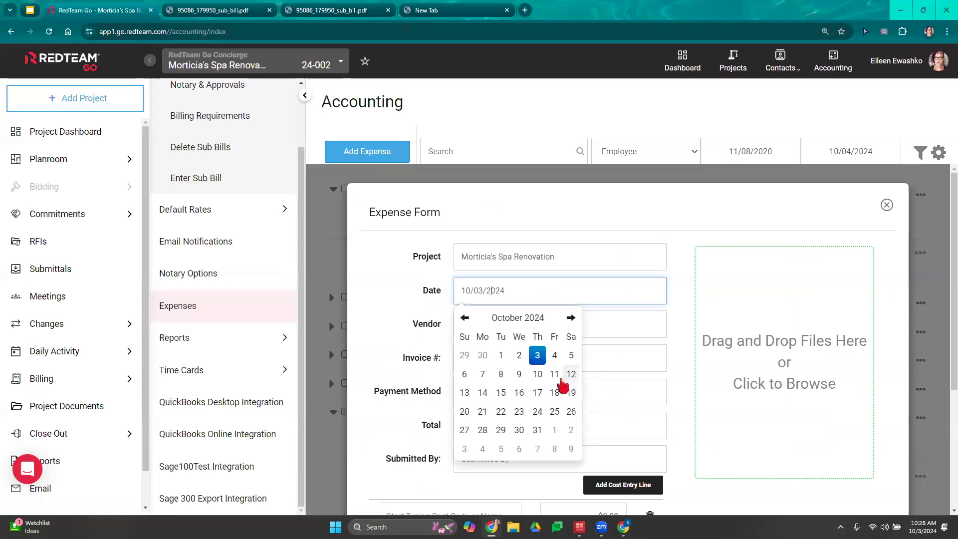
left_click(519, 356)
- Choose Home Depot. as the expense's vendor and Visa as its payment method
left_click(520, 325)
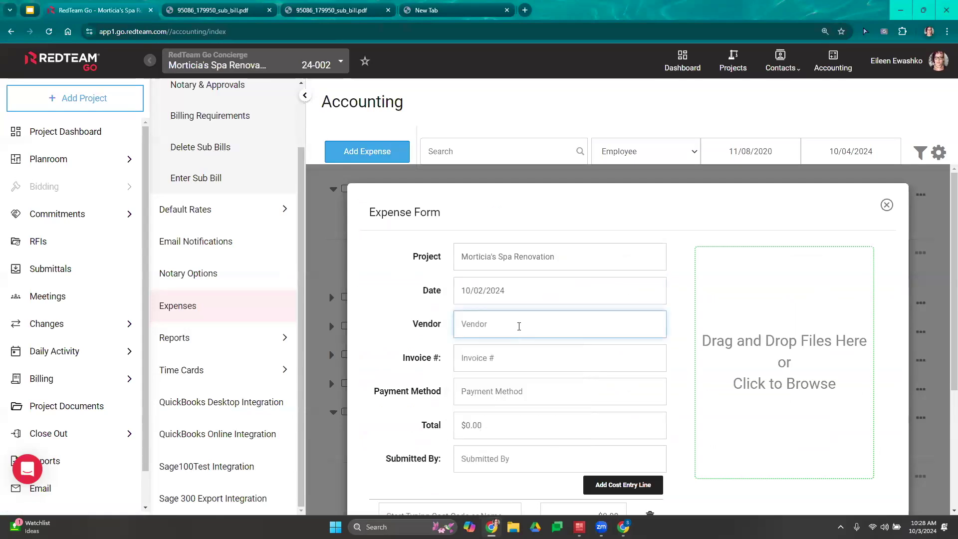
type("home dep")
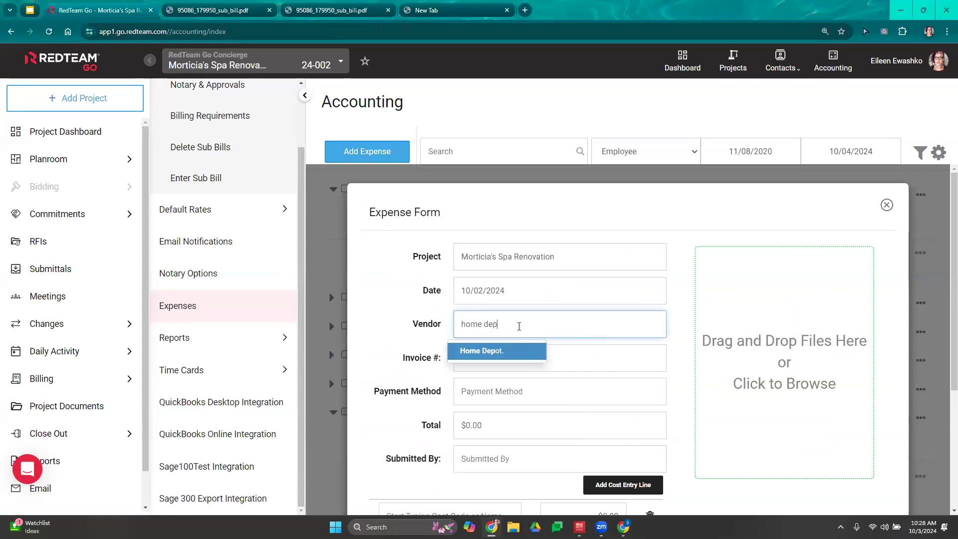
left_click(525, 353)
left_click(495, 397)
scroll(495, 398, "down", 1)
type("visa")
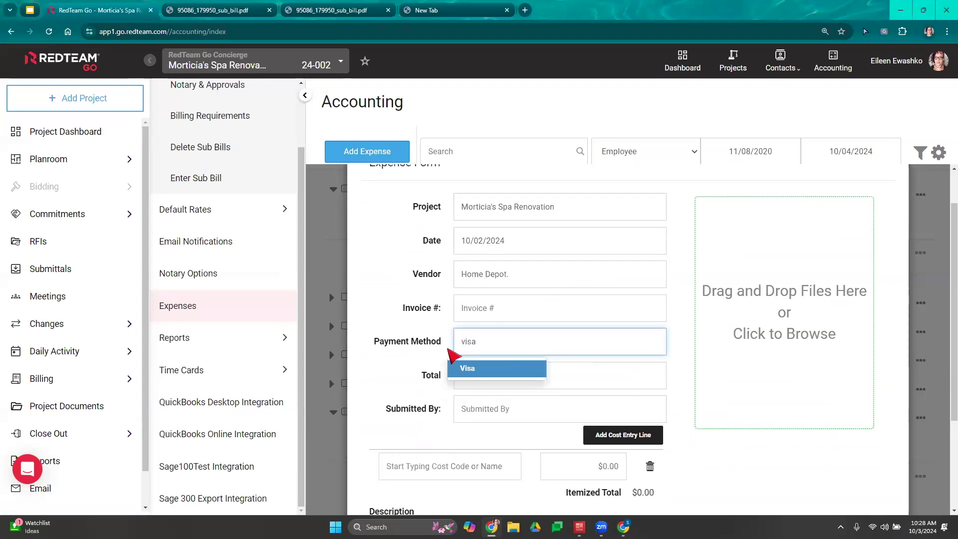
left_click(464, 368)
- Set the expense total to $50.00 and pick the submitting employee's name in the Submitted By field
left_click(509, 379)
type("50.00")
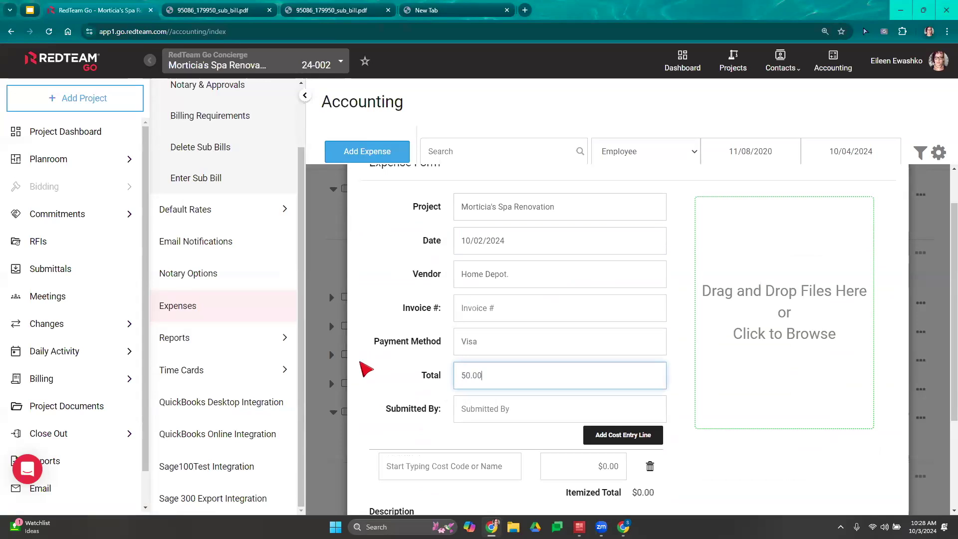
scroll(483, 345, "down", 3)
left_click(517, 271)
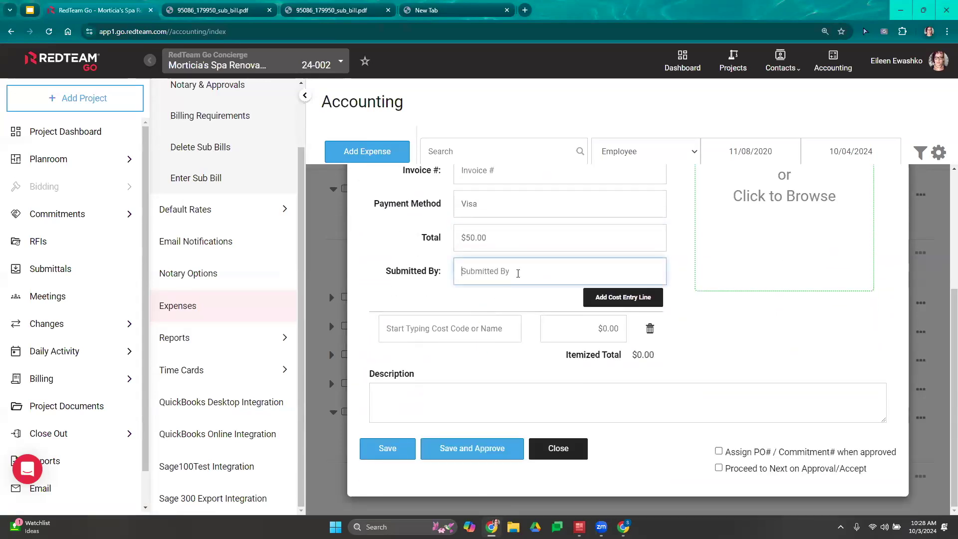
type("eileen")
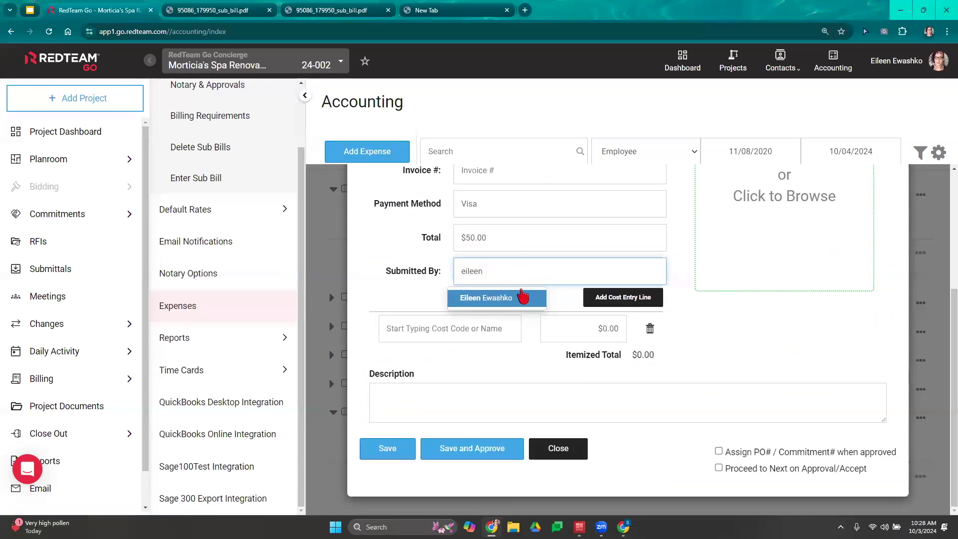
left_click(522, 298)
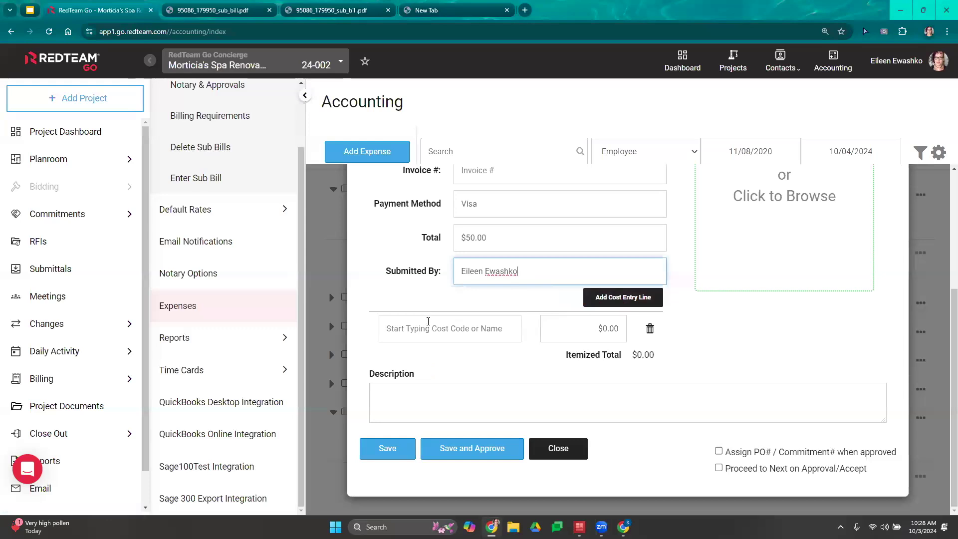
- Assign the cost entry line to 12-010.M Furnishings with an amount of $50.00
left_click(476, 327)
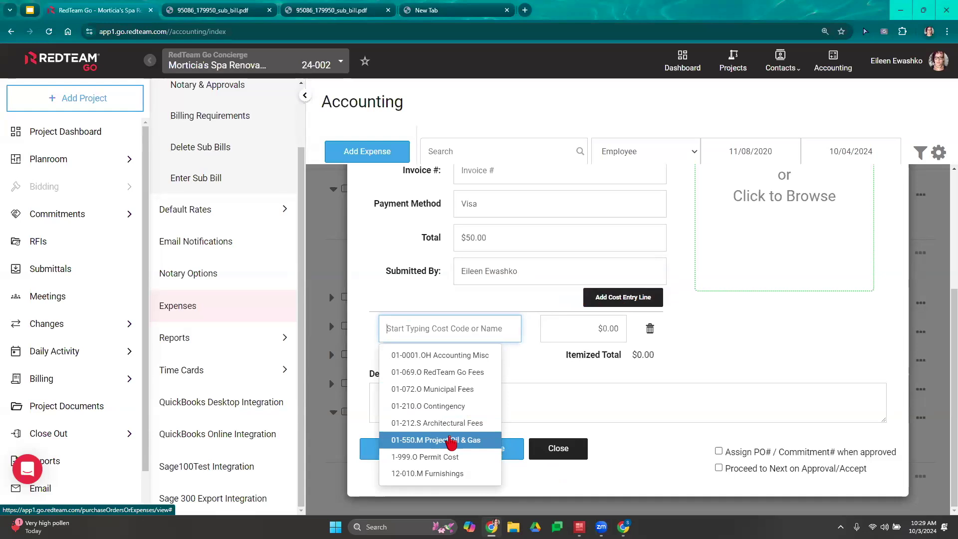
left_click(437, 474)
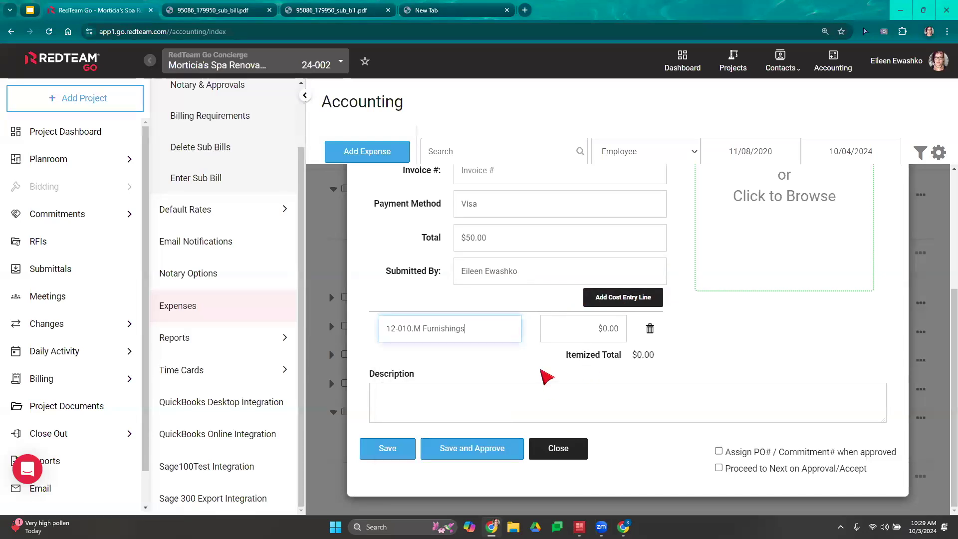
left_click(566, 327)
key("ctrl+a")
type("50")
left_click(716, 332)
- Attach the Crane image from the SAMPLE DOCS folder to the expense form as its receipt
scroll(816, 299, "up", 4)
left_click(801, 384)
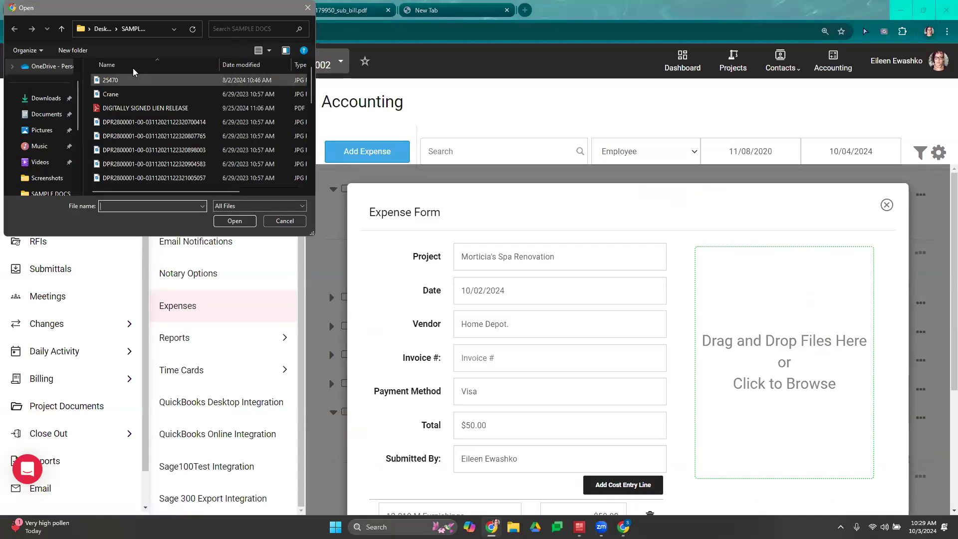
left_click(126, 92)
double_click(127, 92)
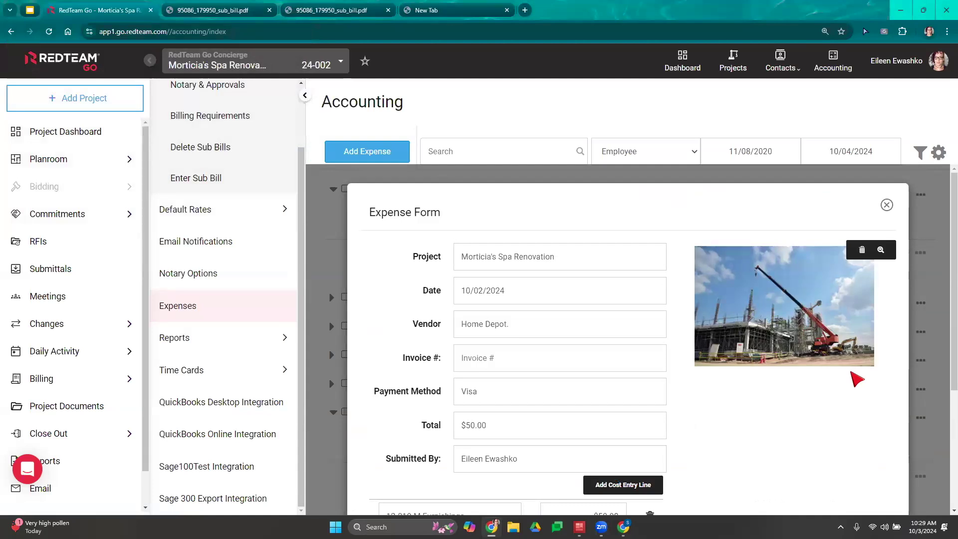
- Review the completed expense form with its attached image, and save and approve it
scroll(763, 402, "down", 2)
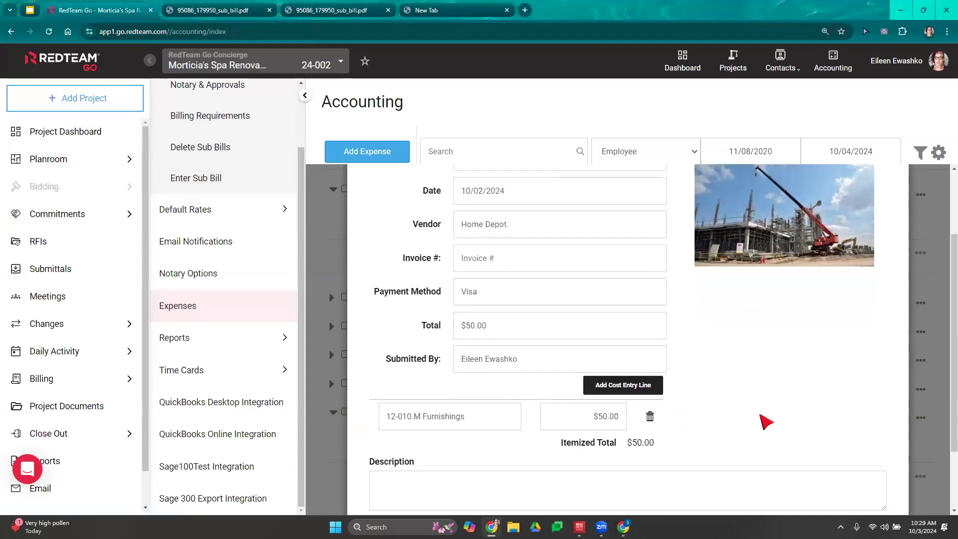
scroll(830, 342, "down", 1)
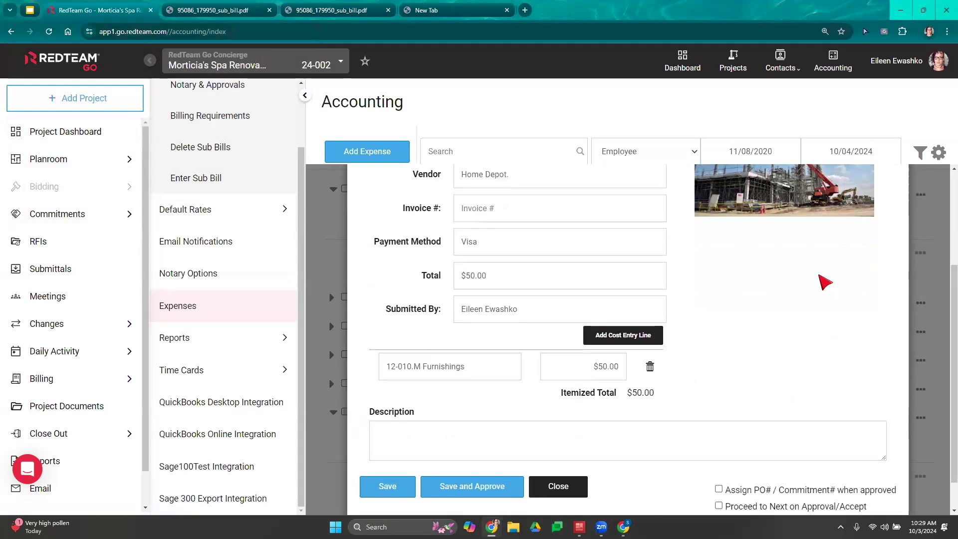
scroll(818, 294, "up", 2)
scroll(813, 314, "down", 3)
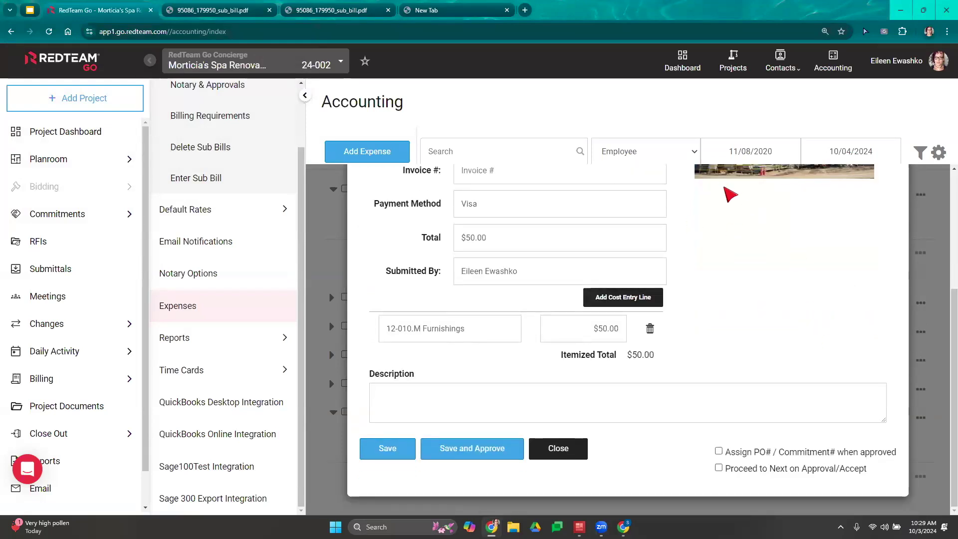
scroll(655, 267, "up", 1)
scroll(537, 397, "down", 1)
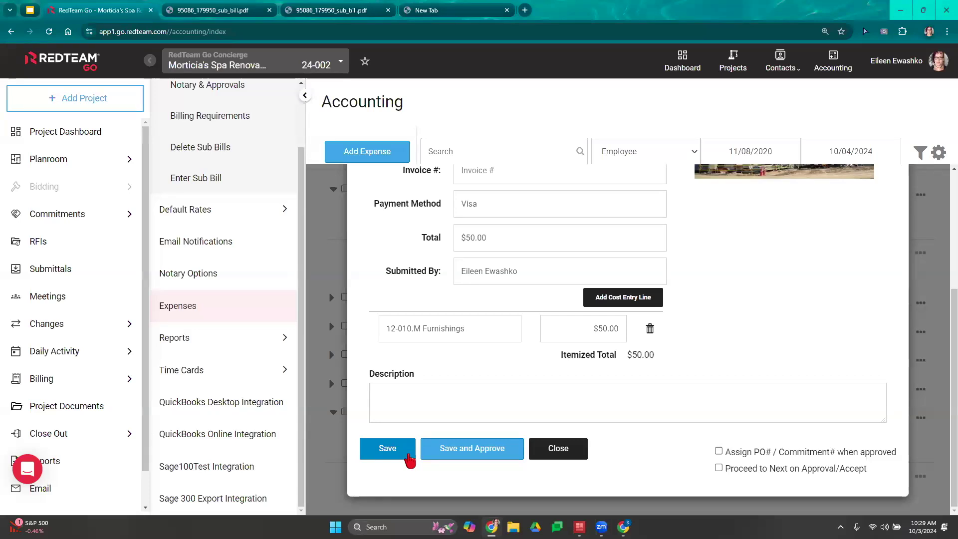
scroll(637, 306, "up", 4)
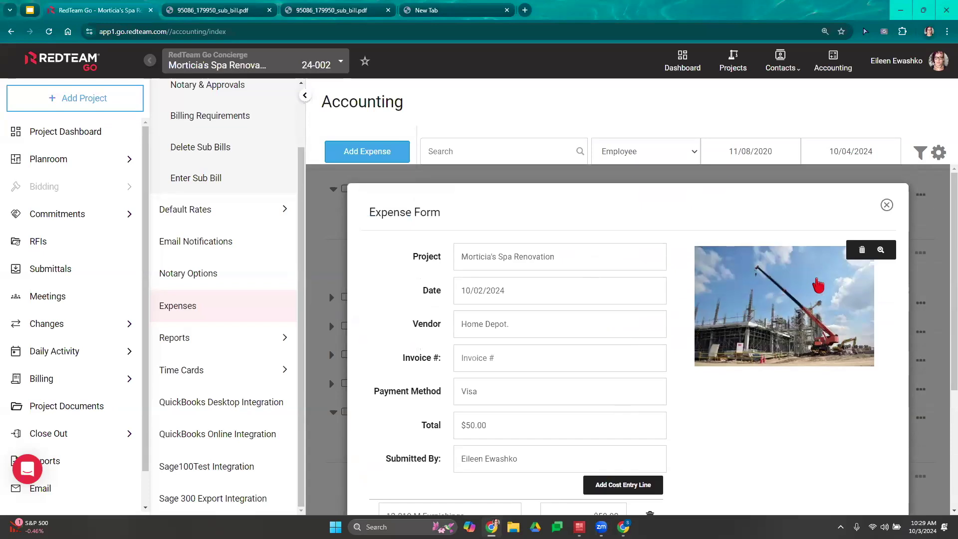
scroll(790, 321, "down", 2)
scroll(791, 321, "down", 1)
left_click(496, 485)
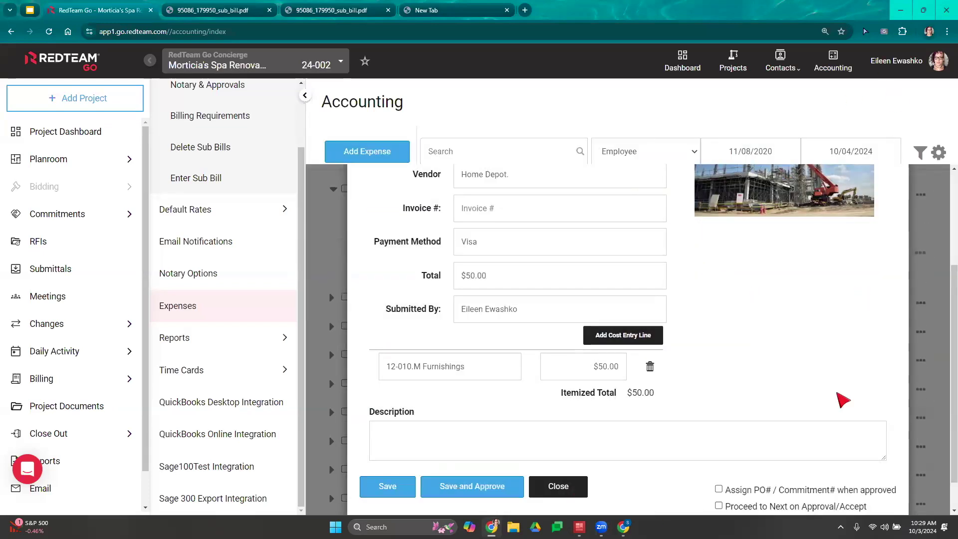
scroll(649, 439, "down", 2)
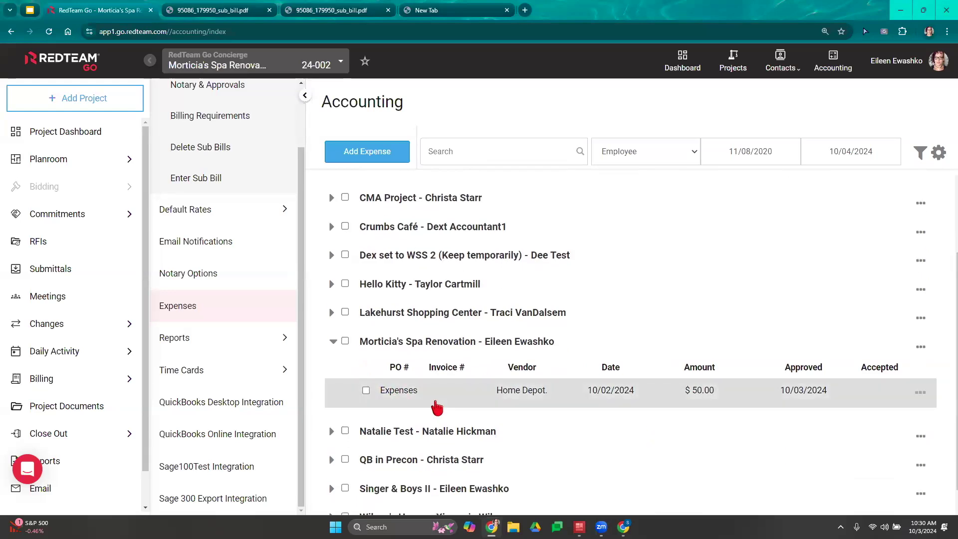
- Open the printable report of the Home Depot expense under Morticia's Spa Renovation and review it down to the receipt photo
left_click(920, 392)
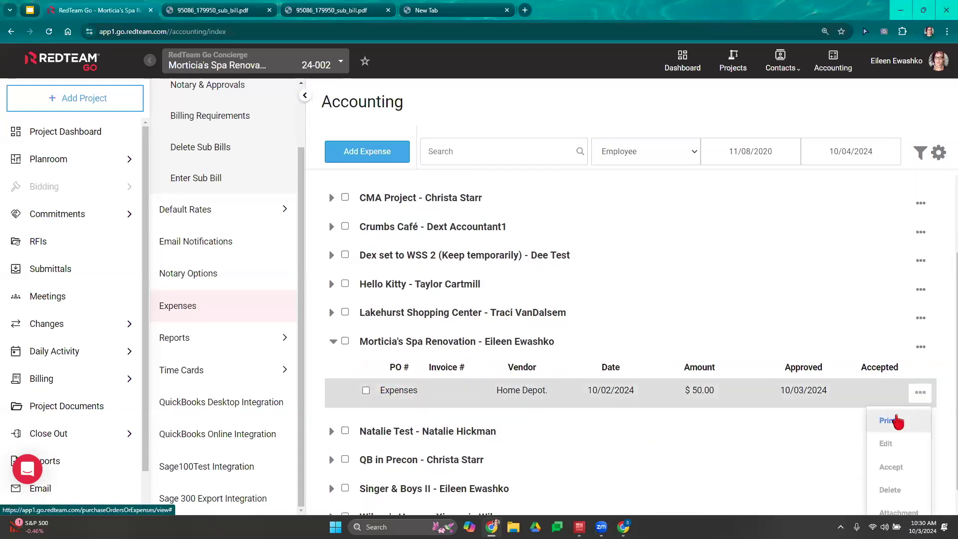
left_click(898, 403)
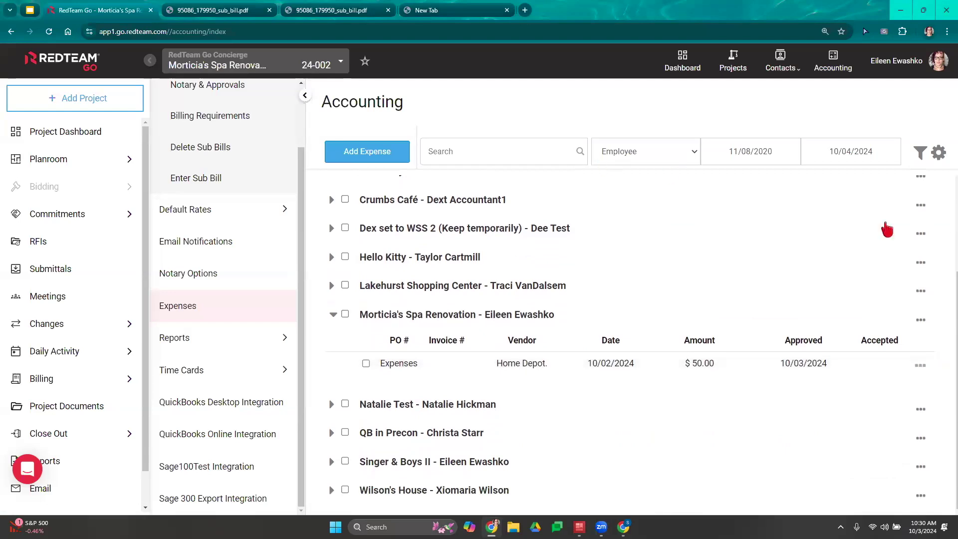
left_click(922, 364)
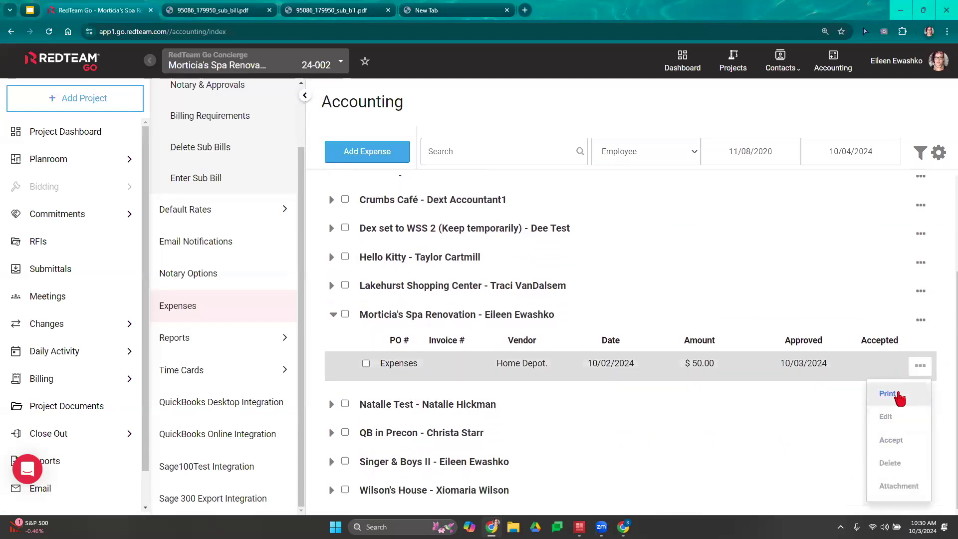
left_click(900, 395)
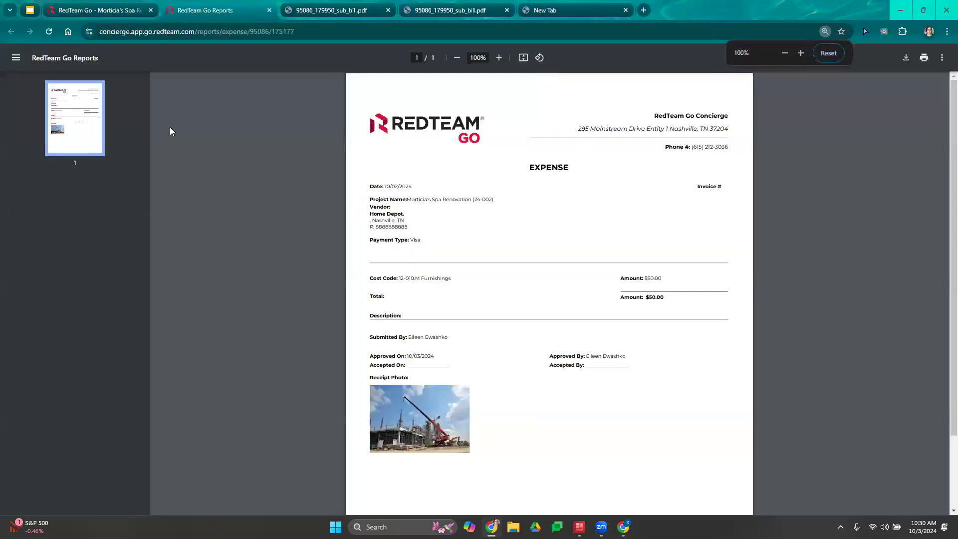
scroll(651, 274, "up", 3)
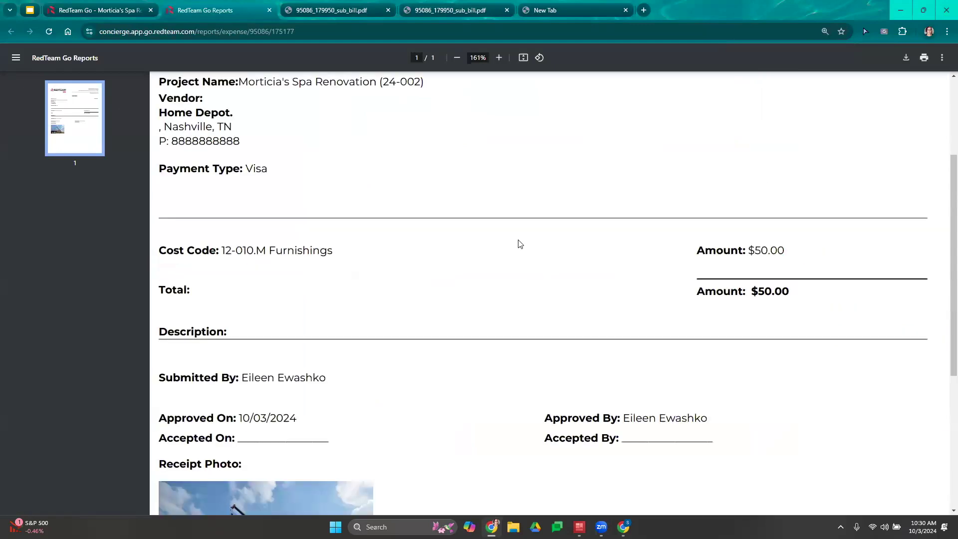
scroll(520, 260, "up", 2)
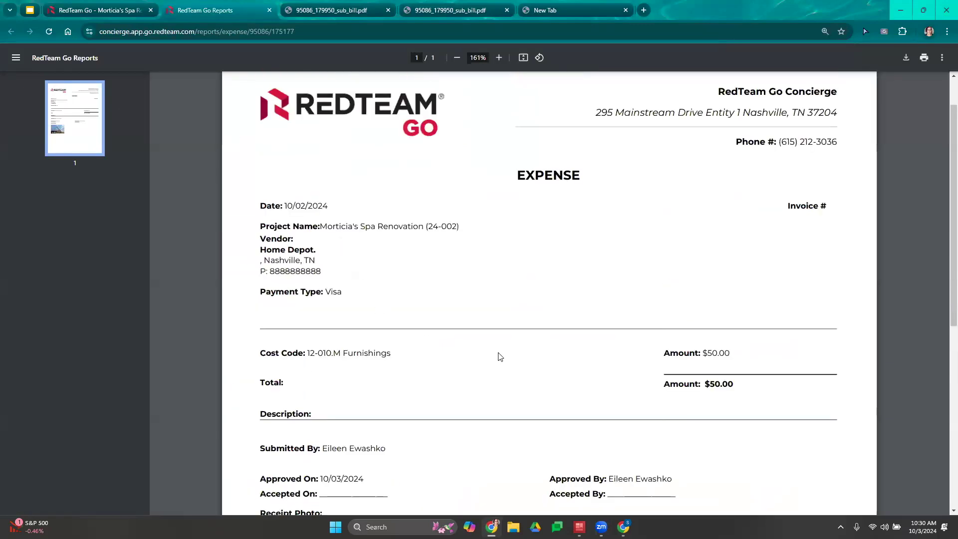
scroll(501, 356, "down", 5)
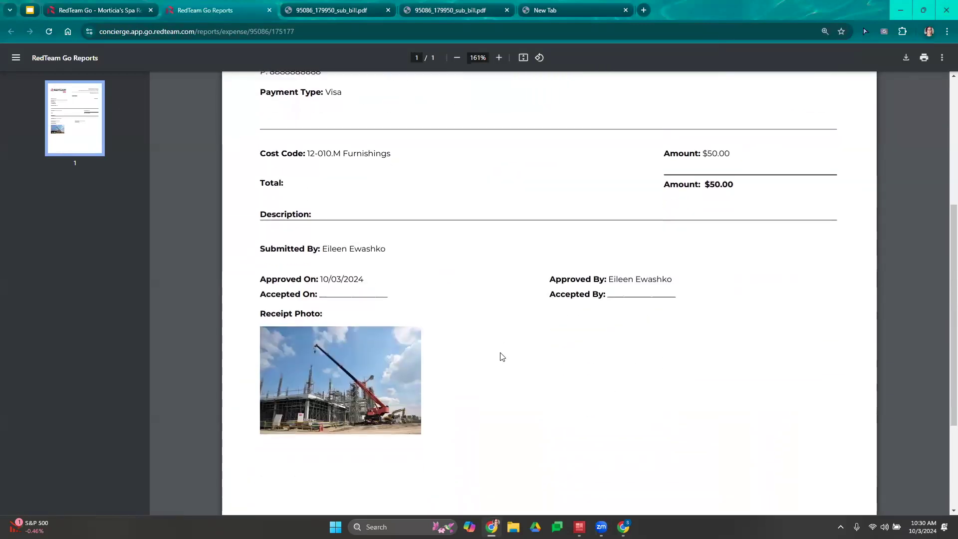
scroll(510, 357, "up", 6)
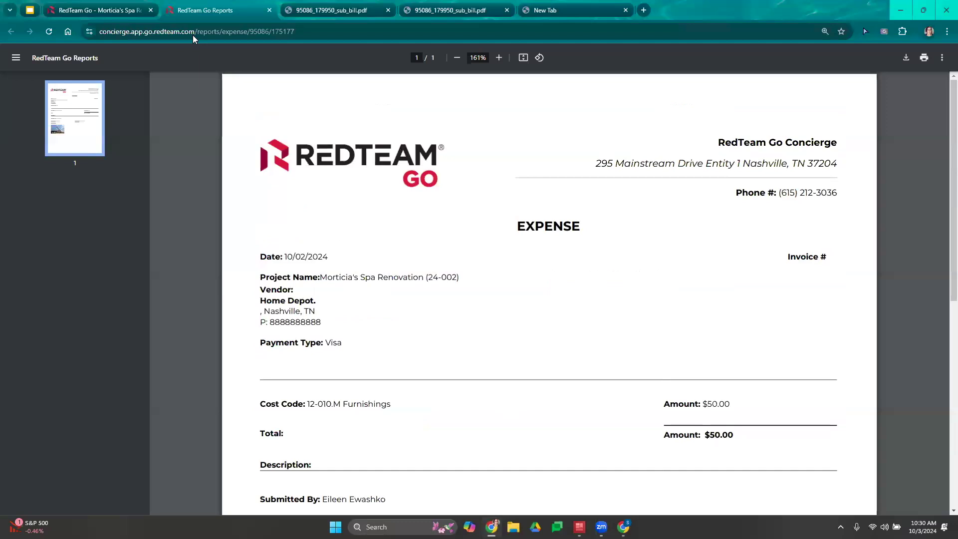
- Return to the expense list and show the available actions for the Home Depot expense
left_click(121, 6)
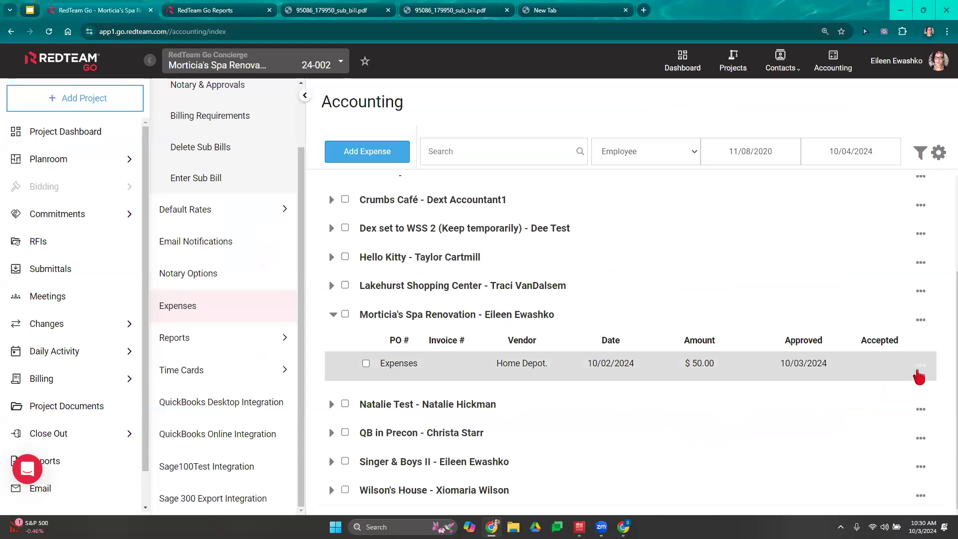
left_click(919, 368)
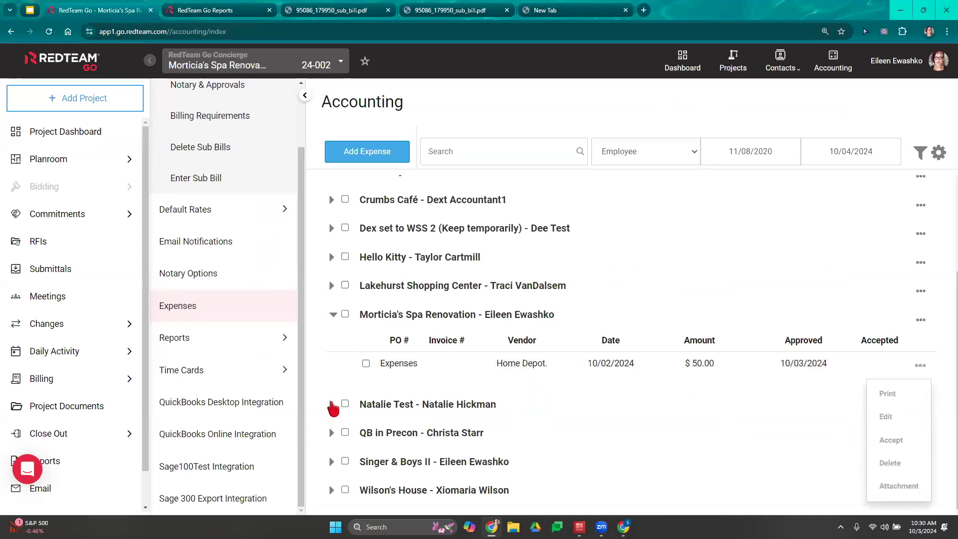
- Select the Home Depot expense under Morticia's Spa Renovation and the Natalie's Concrete expense under Natalie Test
left_click(333, 408)
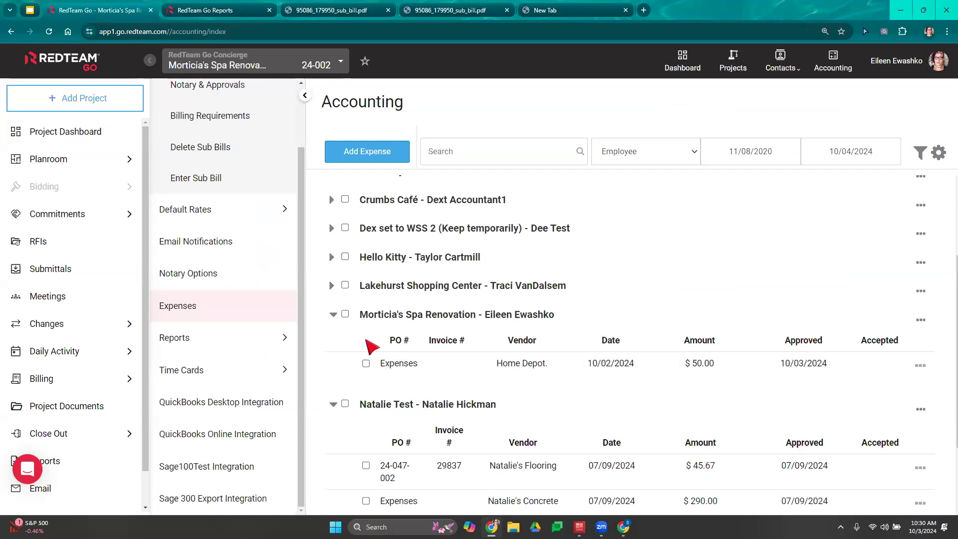
scroll(363, 457, "down", 1)
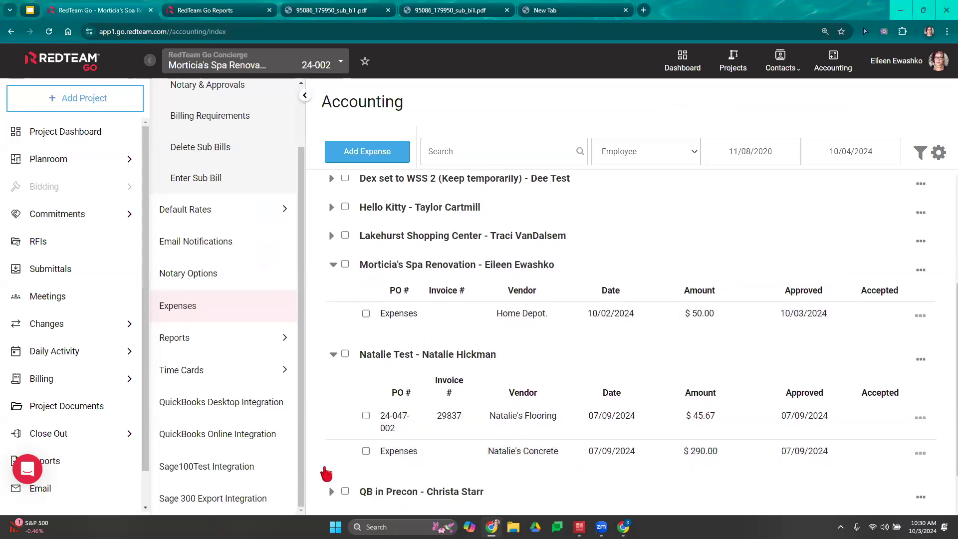
left_click(366, 451)
left_click(365, 314)
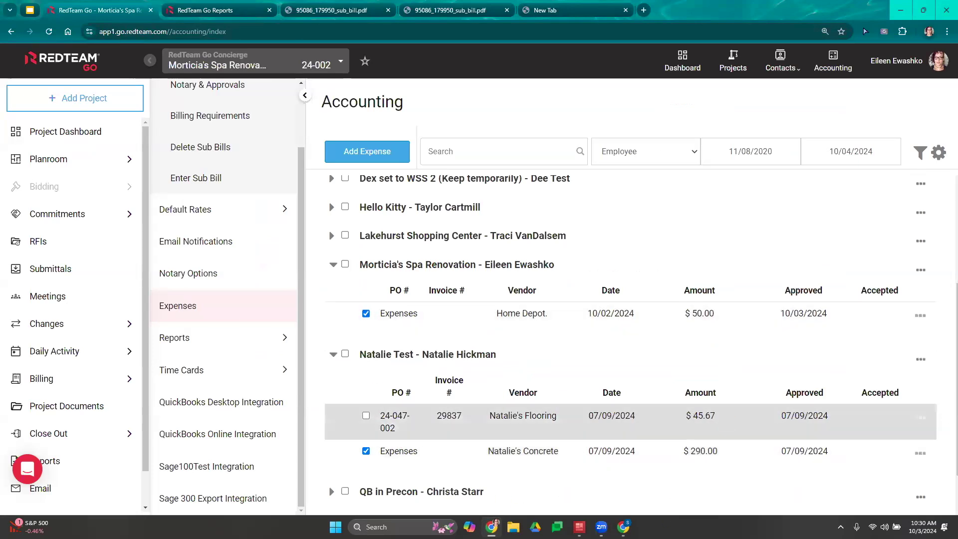
scroll(704, 267, "up", 3)
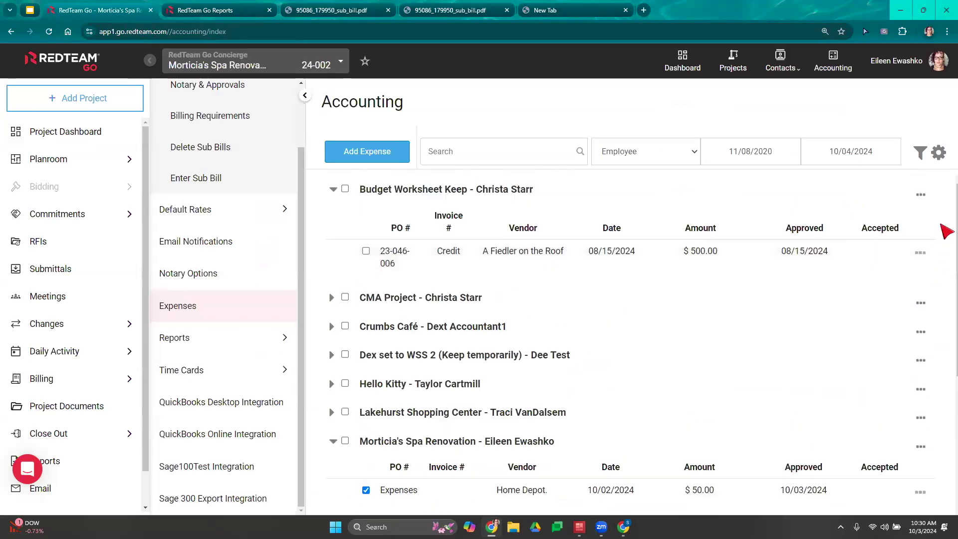
- Accept the checked expenses with an Accounting Integration Date of 10/03/2024
left_click(939, 159)
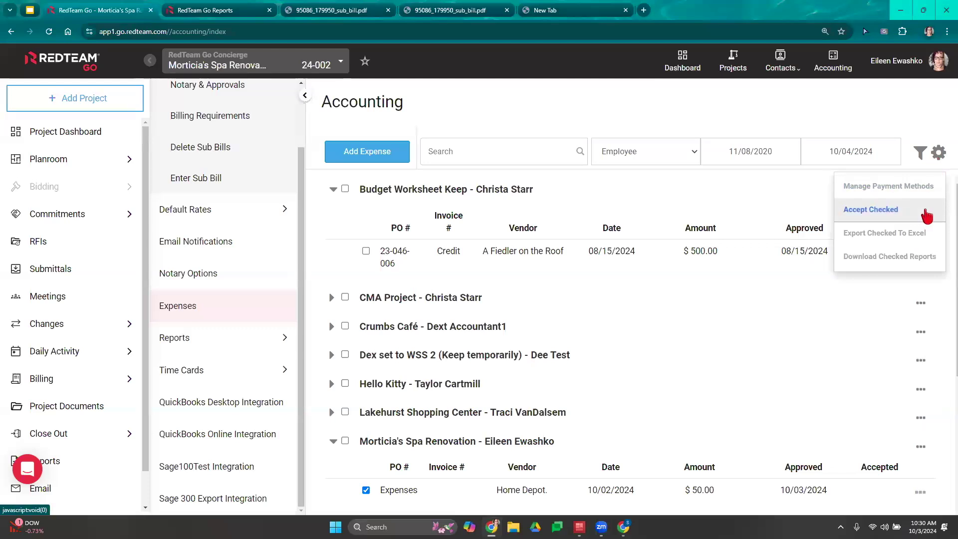
left_click(926, 212)
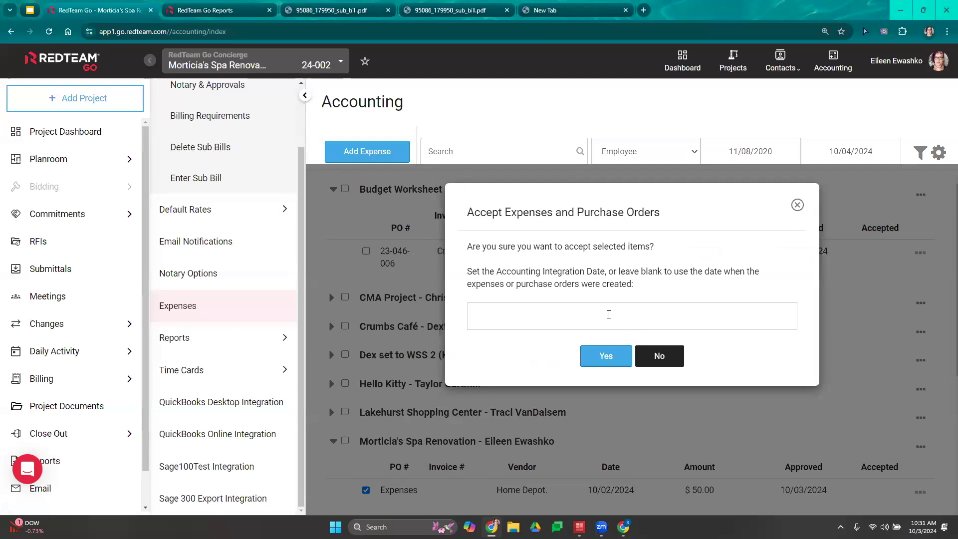
left_click(609, 314)
left_click(554, 380)
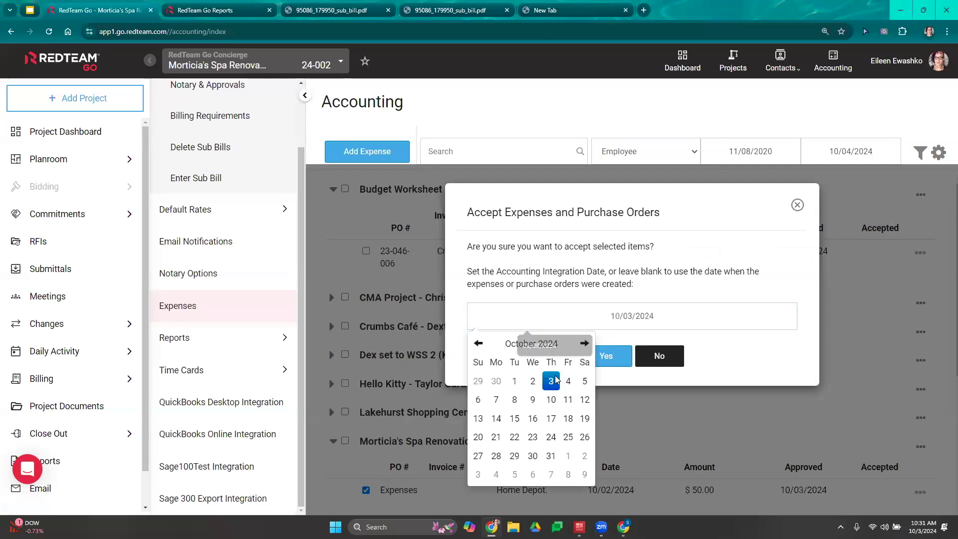
left_click(782, 331)
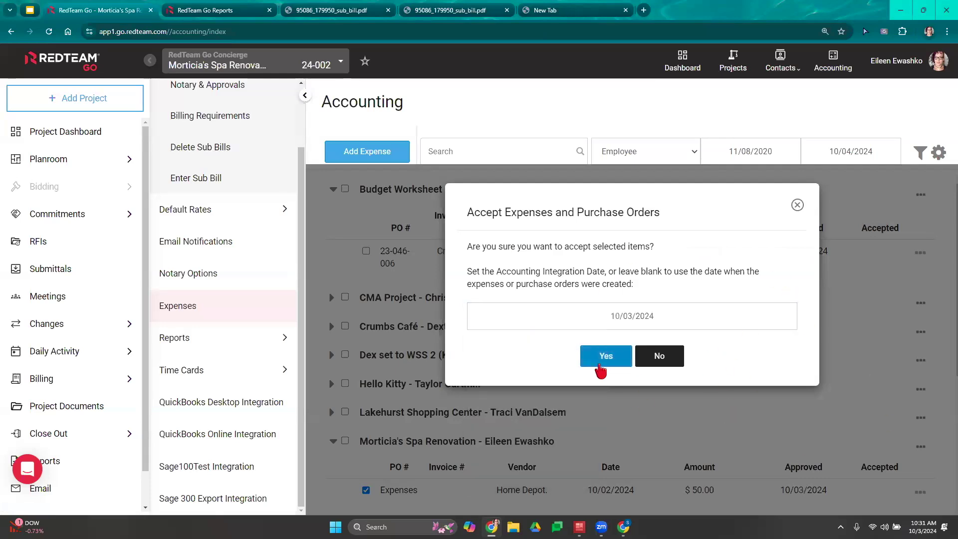
left_click(604, 372)
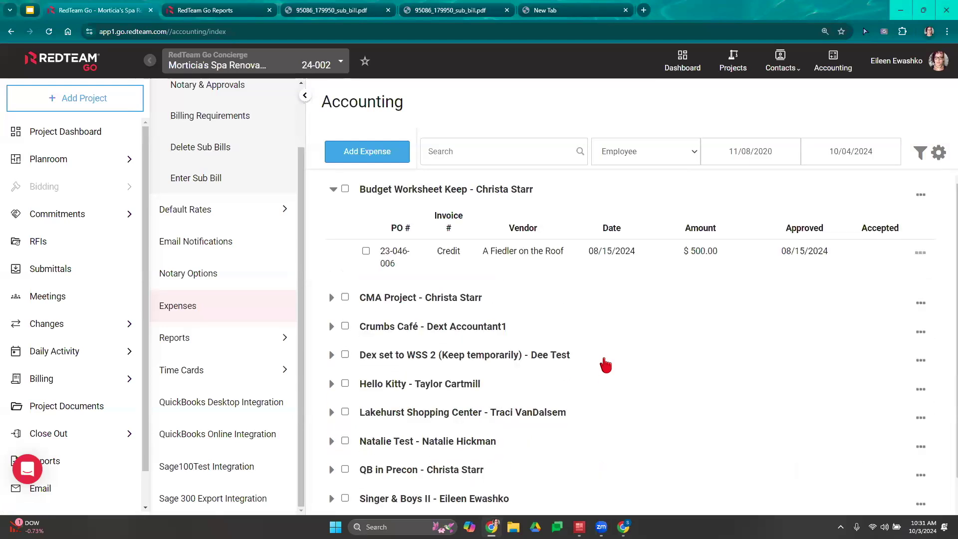
- Filter the expense list by employee to the signed-in user's name
scroll(609, 363, "down", 1)
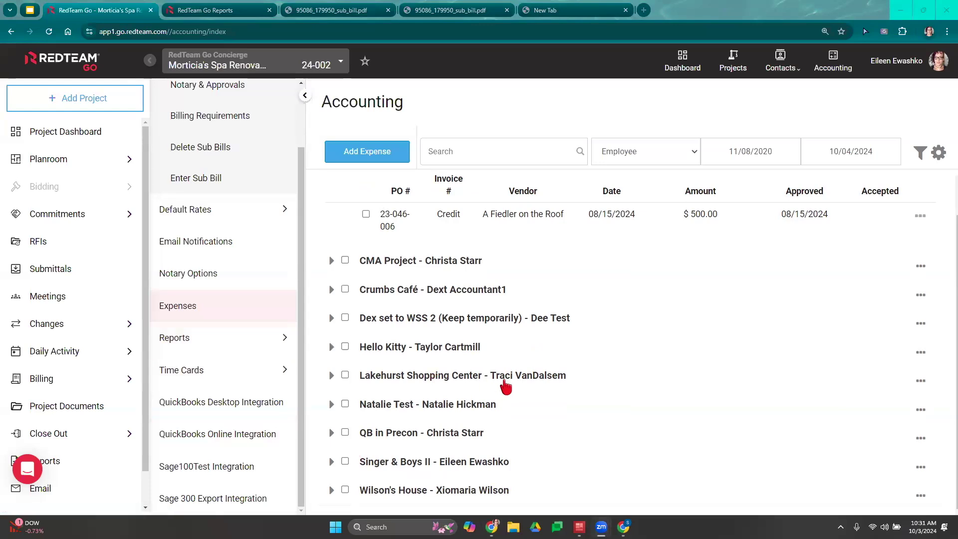
left_click(938, 155)
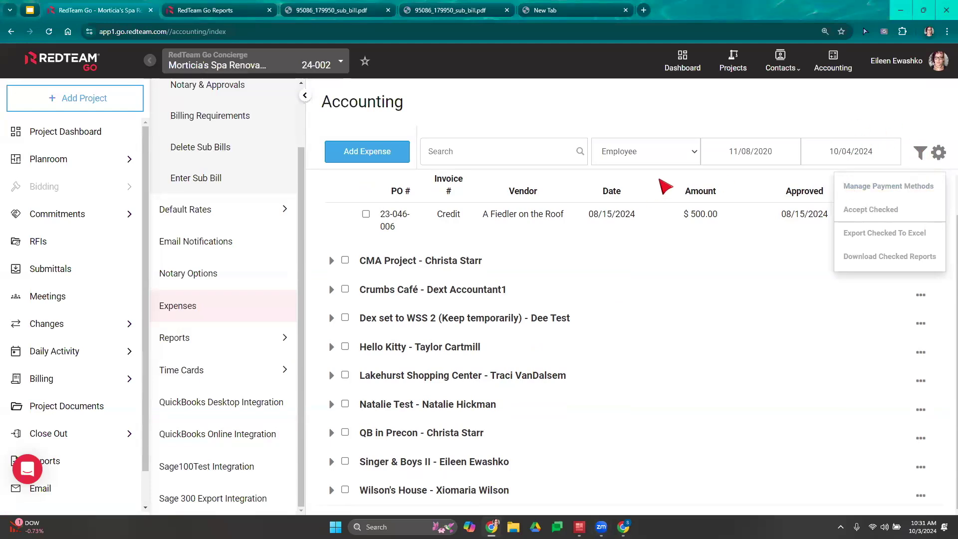
left_click(675, 154)
left_click(644, 349)
left_click(589, 197)
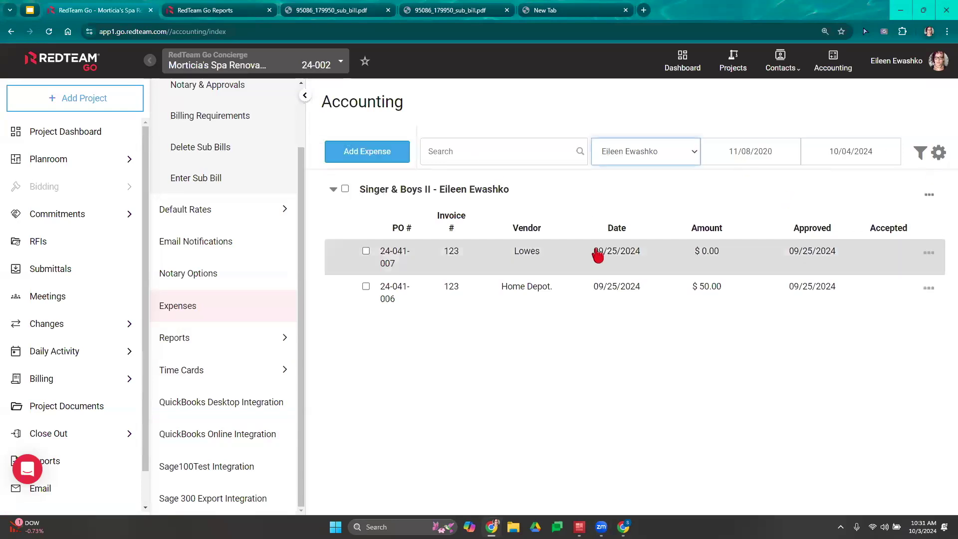
- Set the expense status filter to All
left_click(919, 154)
left_click(886, 209)
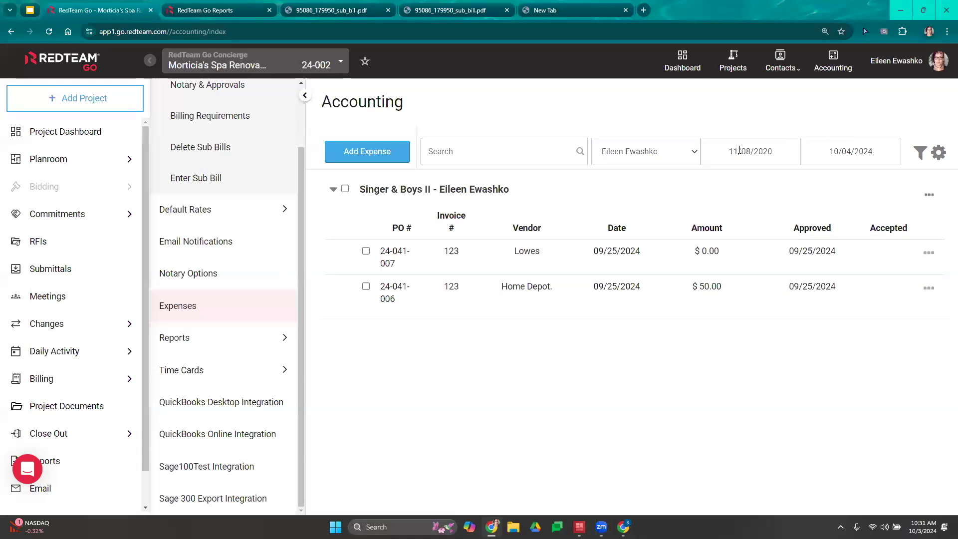
left_click(916, 152)
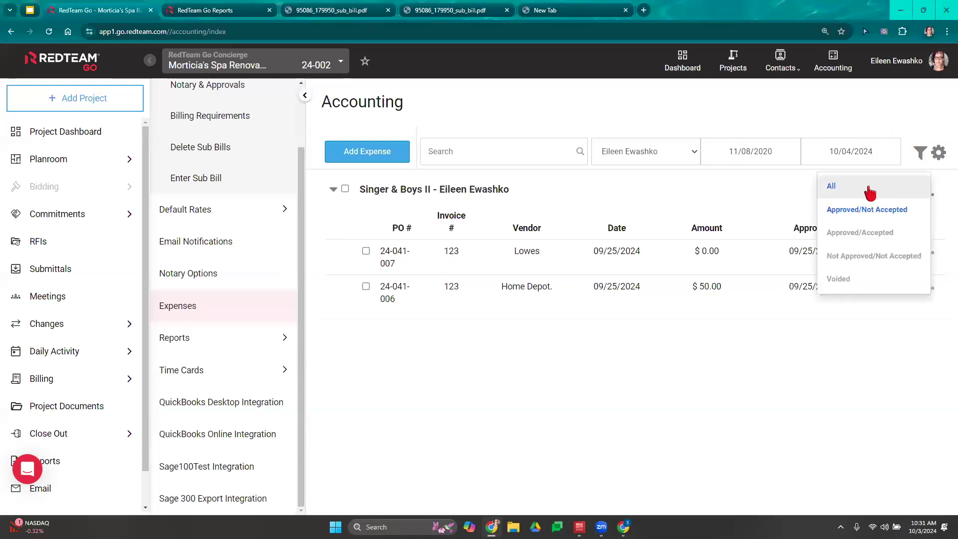
left_click(870, 192)
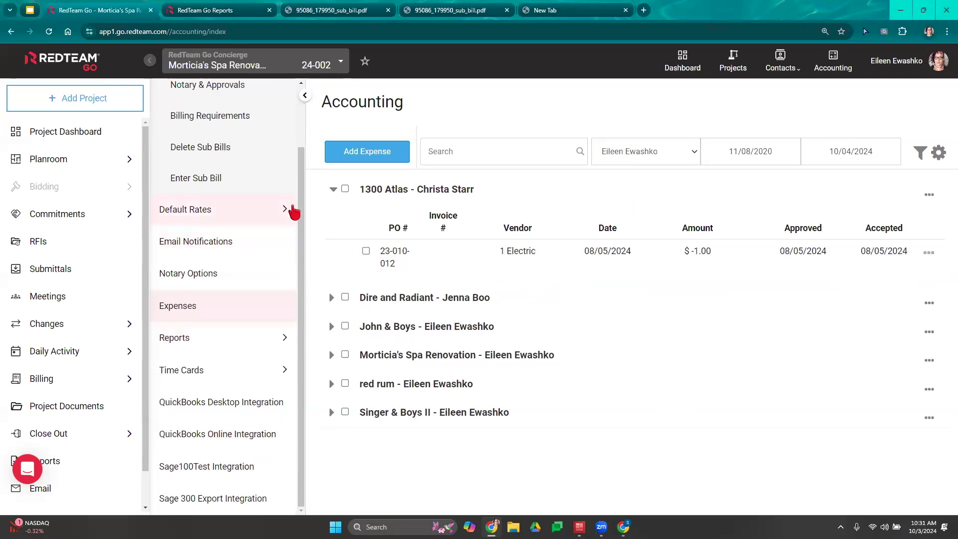
- Select all expenses of every listed project, from 1300 Atlas through Singer & Boys II
left_click(345, 298)
left_click(333, 407)
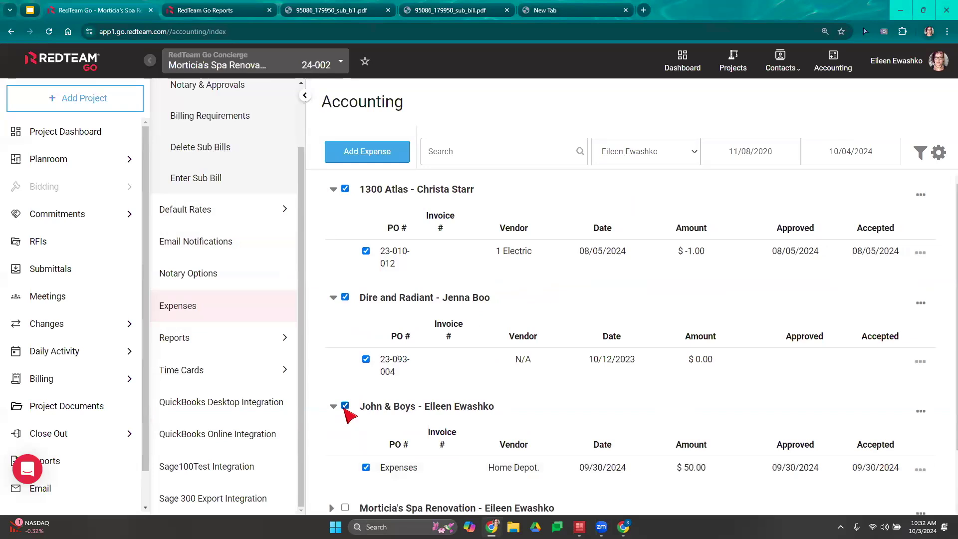
scroll(345, 410, "down", 1)
left_click(345, 433)
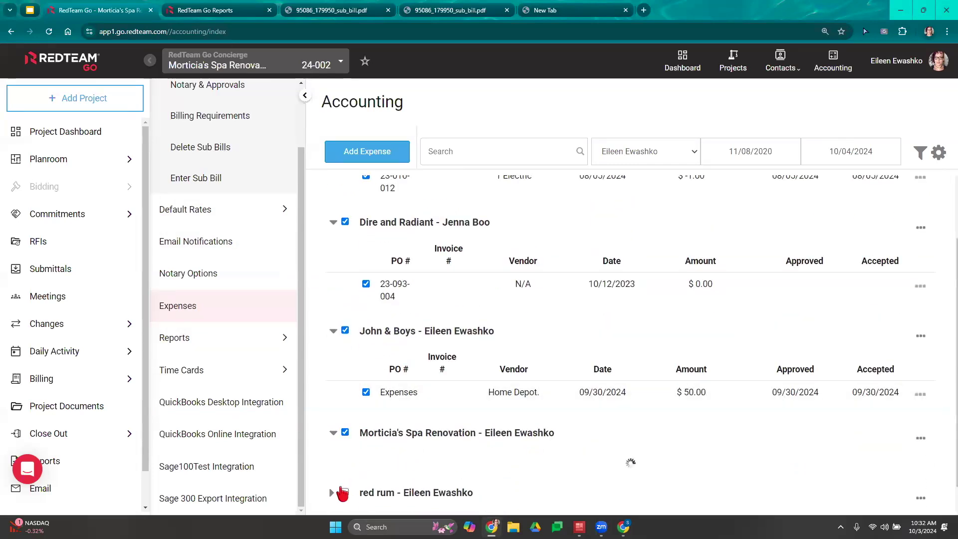
scroll(344, 471, "down", 1)
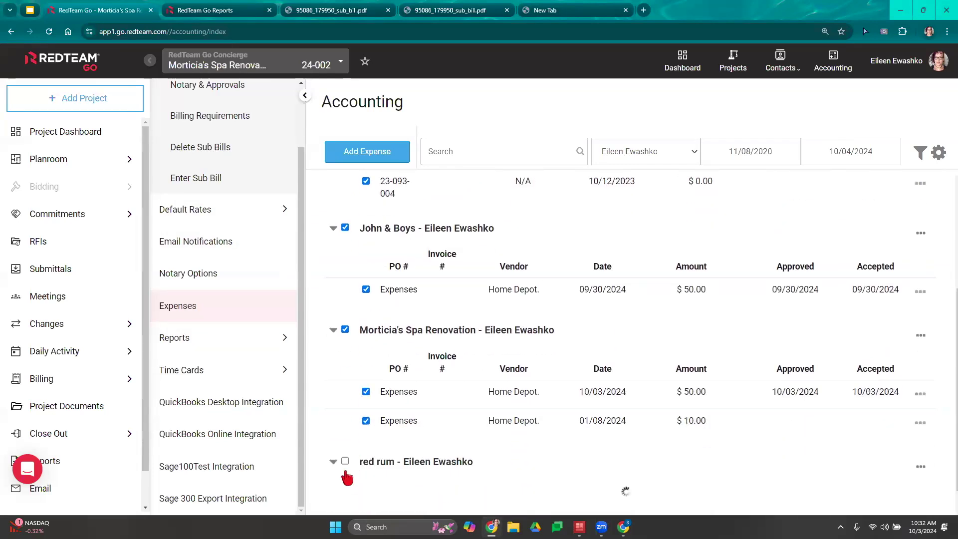
left_click(346, 473)
scroll(349, 475, "down", 1)
left_click(346, 431)
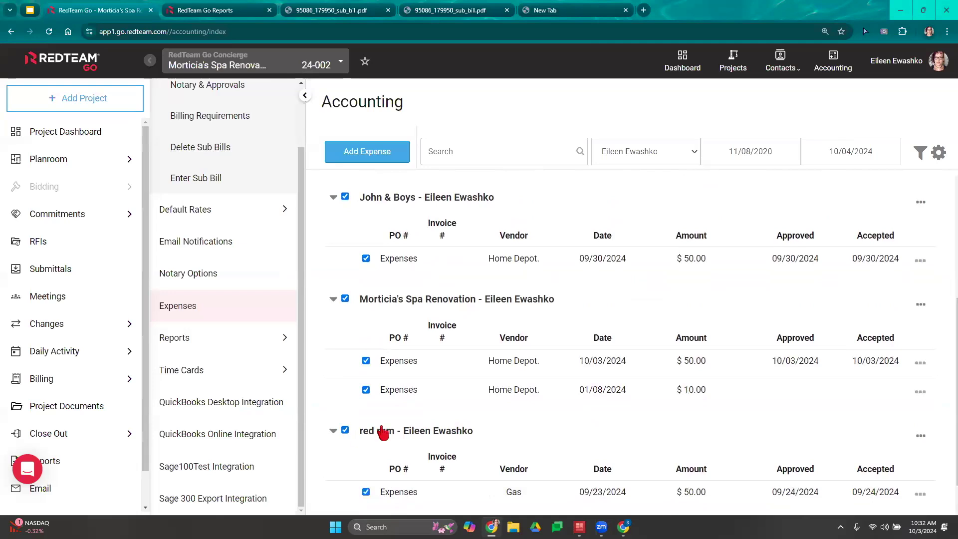
scroll(400, 436, "down", 1)
left_click(344, 490)
scroll(577, 394, "down", 4)
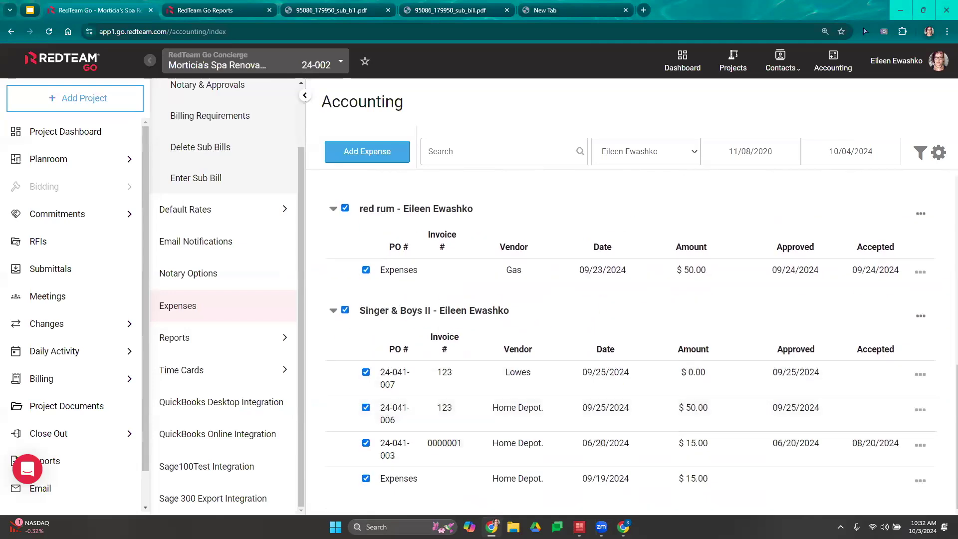
- Export the checked expenses to Excel and open the downloaded spreadsheet
left_click(939, 153)
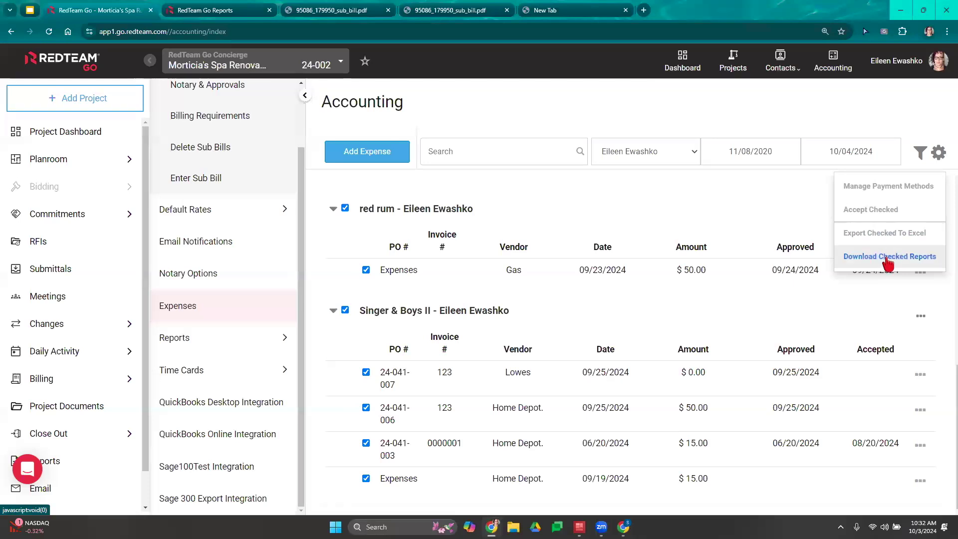
left_click(901, 243)
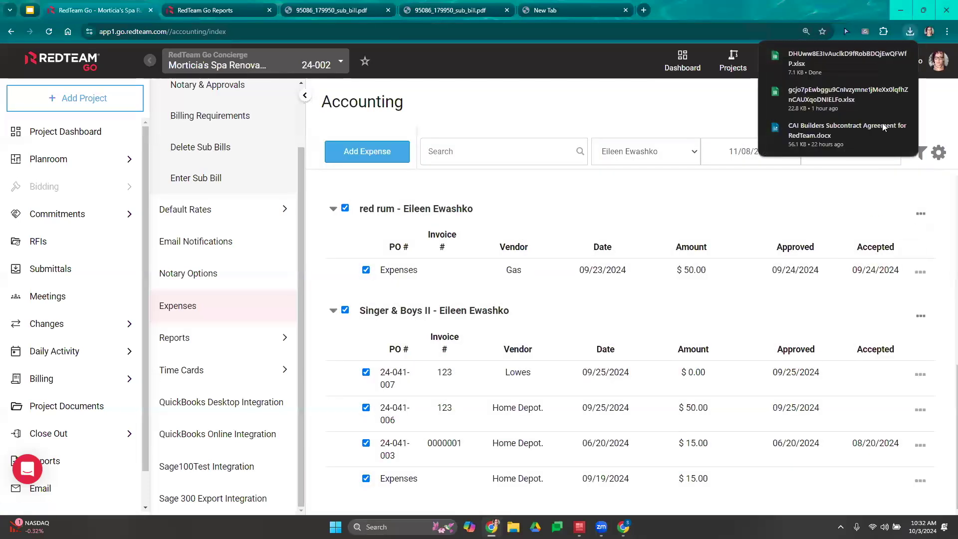
left_click(809, 62)
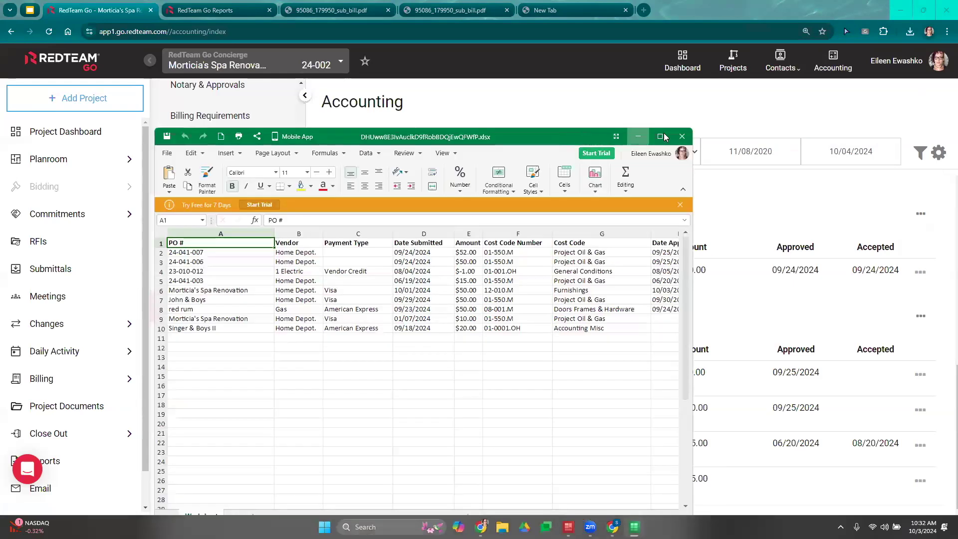
- Enlarge the exported worksheet and examine its vendor, payment type, amount, cost code and approval date columns
left_click(657, 136)
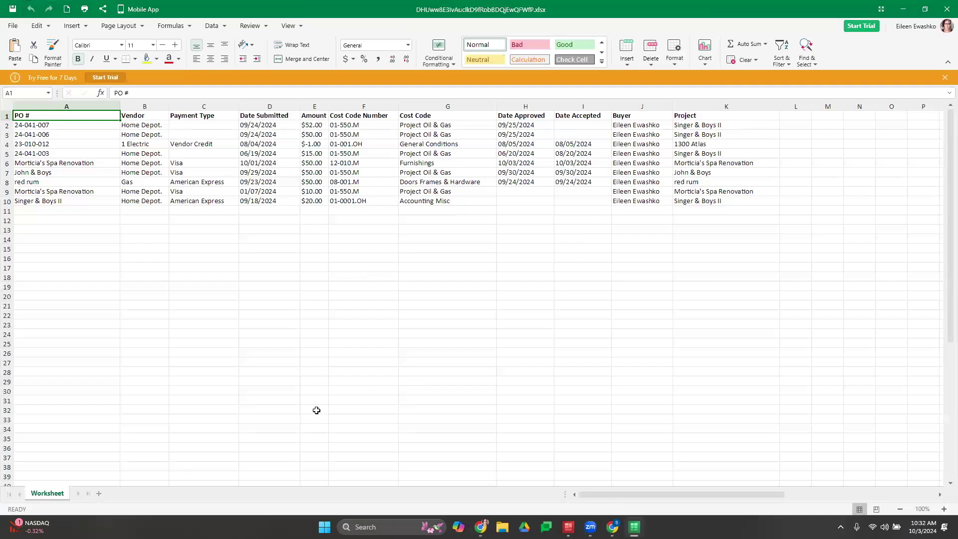
scroll(558, 429, "up", 5)
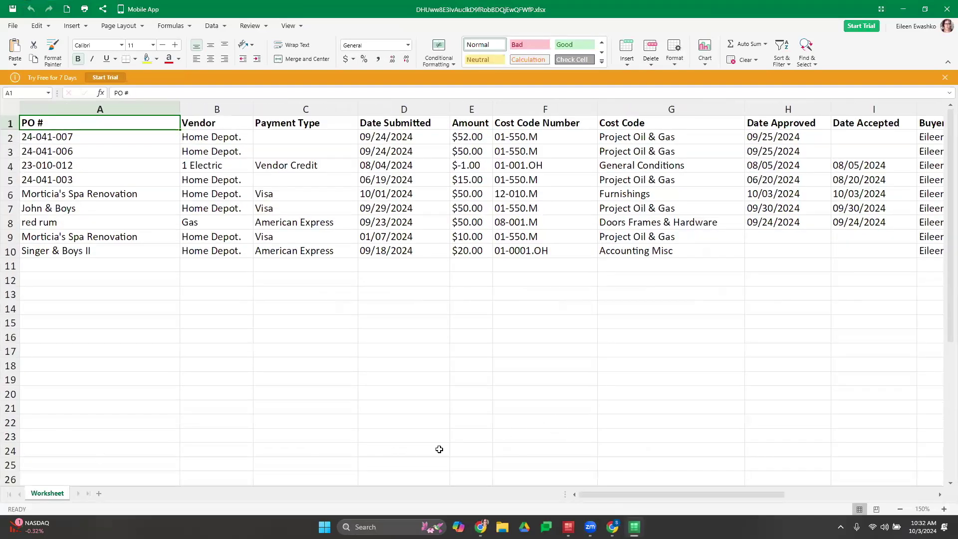
scroll(728, 247, "up", 1)
scroll(729, 247, "down", 1)
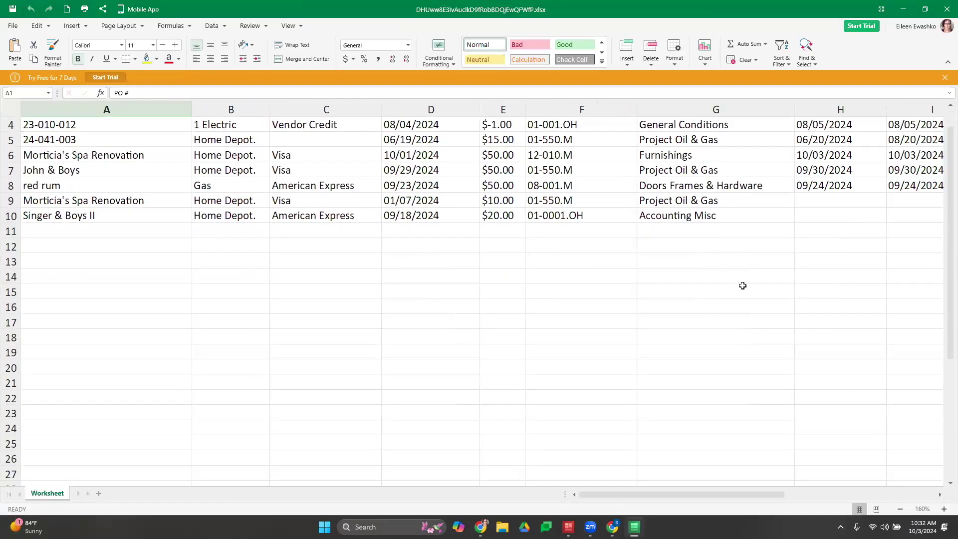
scroll(742, 286, "up", 1)
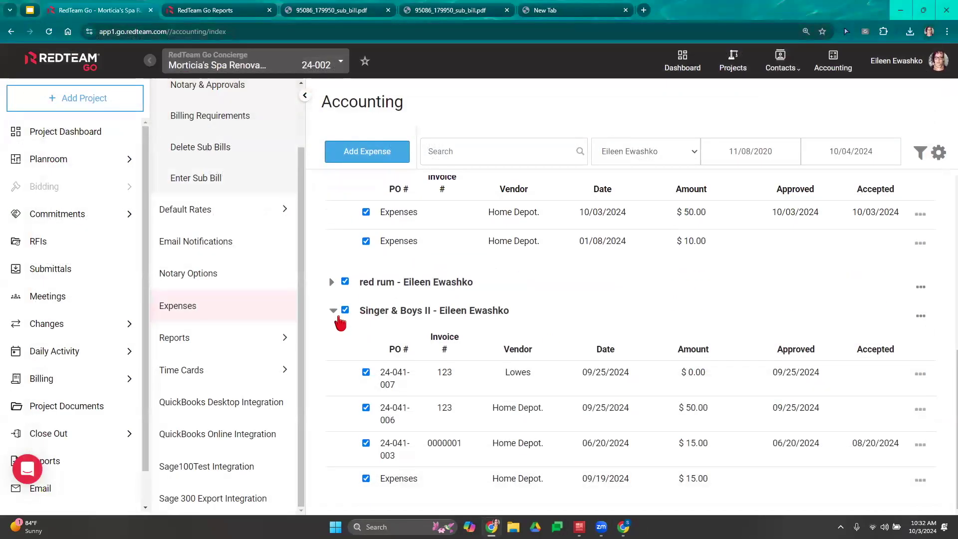
- Return to the expense list, view the Job Cost Statement for Morticia's Spa Renovation, and open its Budget Worksheet
scroll(514, 375, "up", 5)
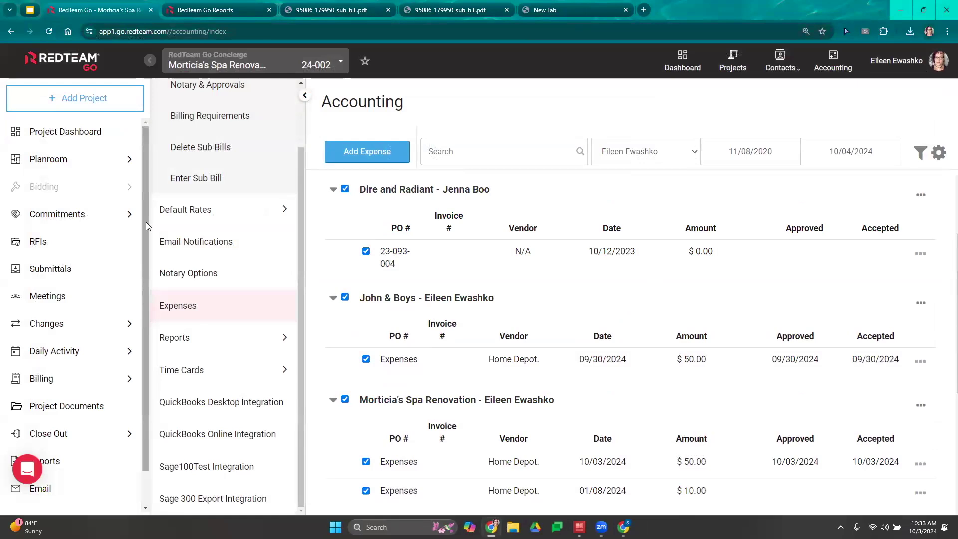
left_click(120, 214)
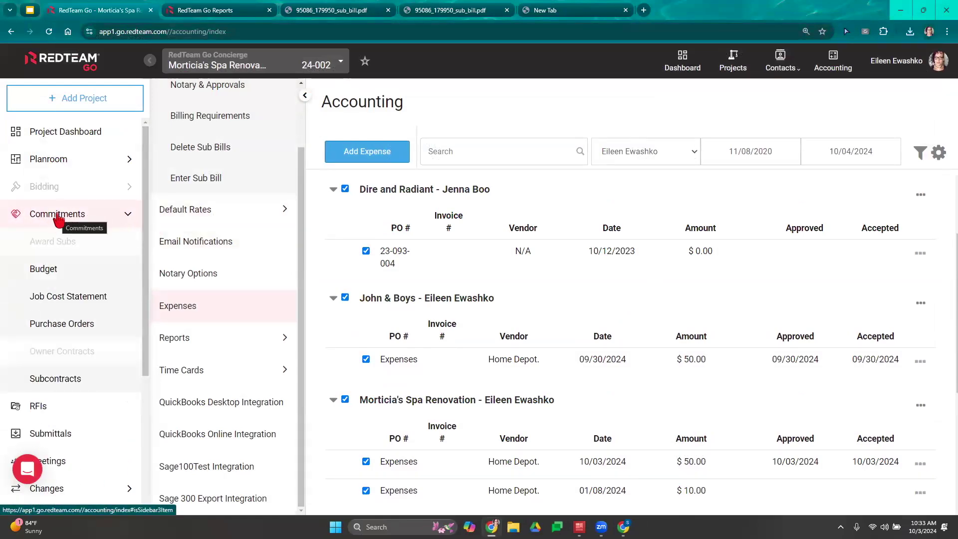
left_click(64, 306)
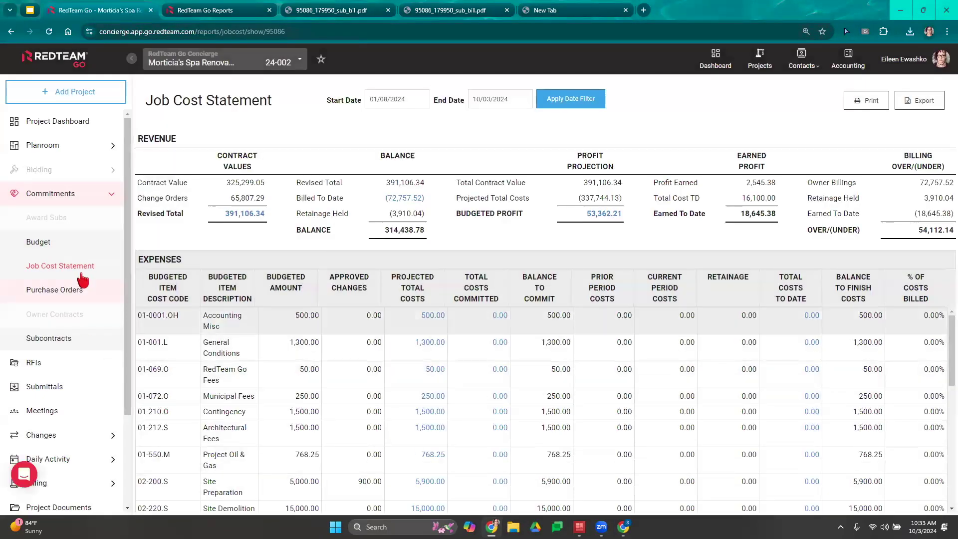
left_click(21, 248)
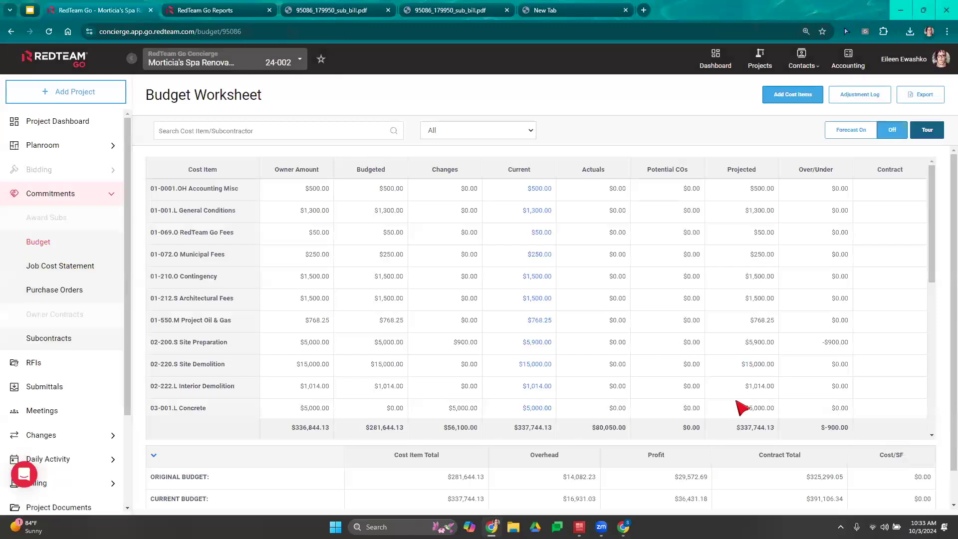
- Examine the Actuals amount for 12-010.M Furnishings in the Budget Worksheet at 150% zoom
scroll(662, 293, "down", 10)
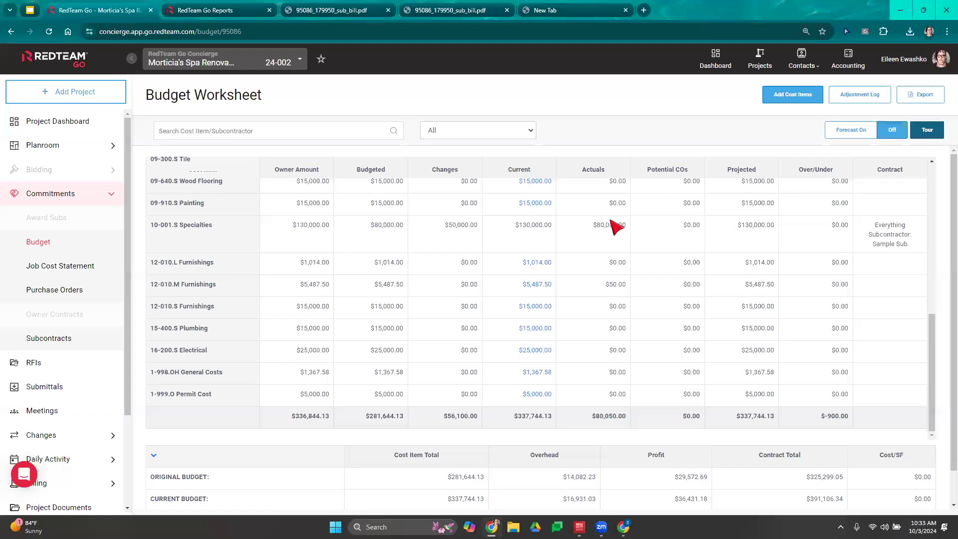
scroll(615, 239, "down", 2)
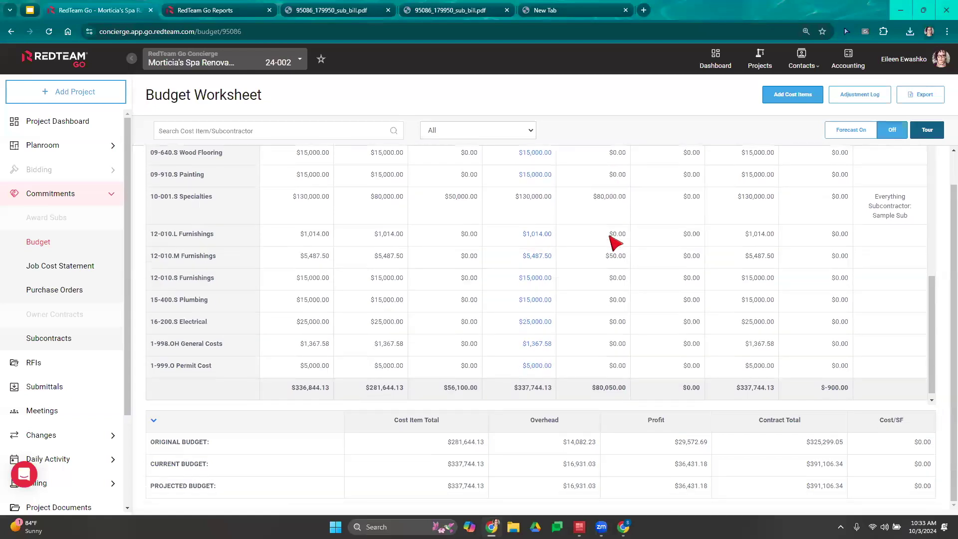
left_click_drag(625, 306, 608, 307)
key("ctrl+plus")
key("ctrl+plus")
key("ctrl+plus")
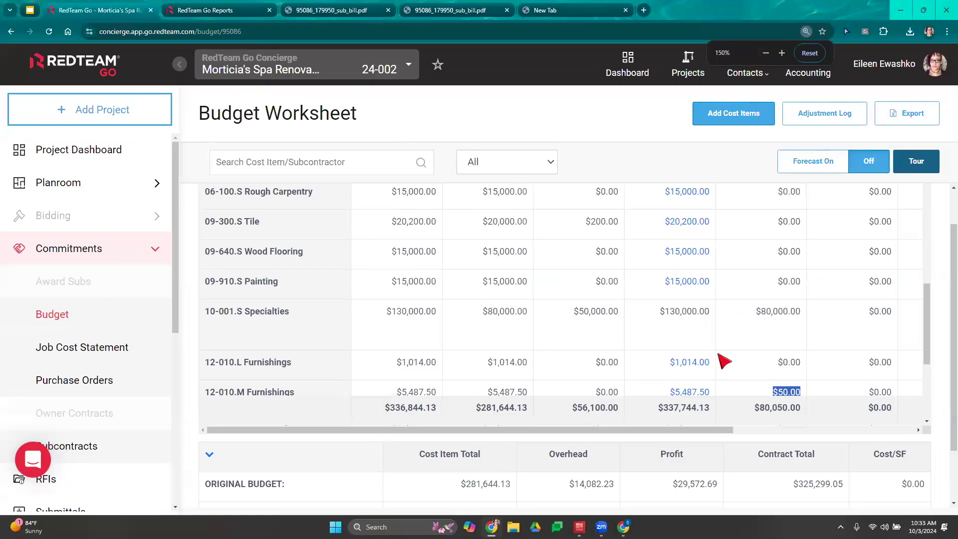
left_click(783, 244)
double_click(786, 242)
left_click(789, 272)
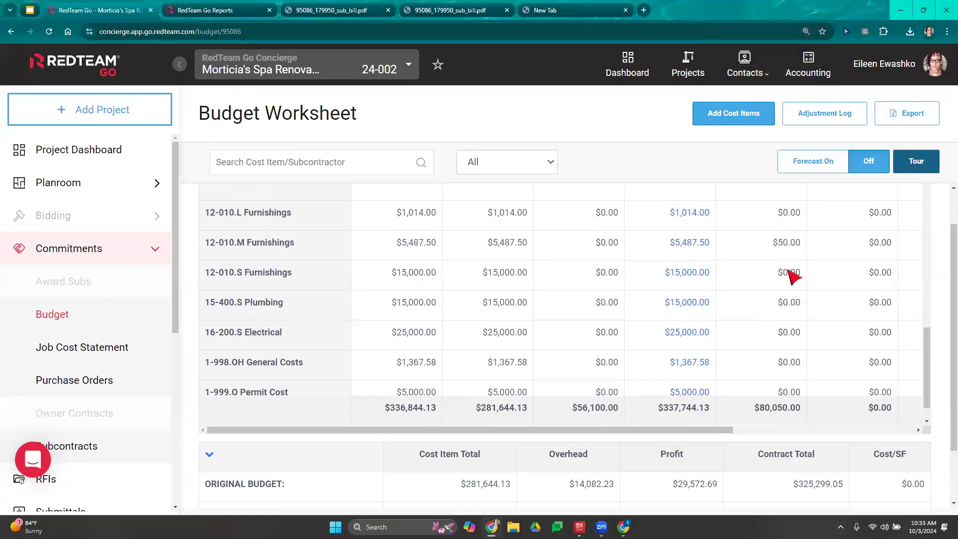
- Highlight the 12-010.M Furnishings Actuals amount in the Budget Worksheet, and open the project's Job Cost Statement at a smaller zoom
double_click(783, 245)
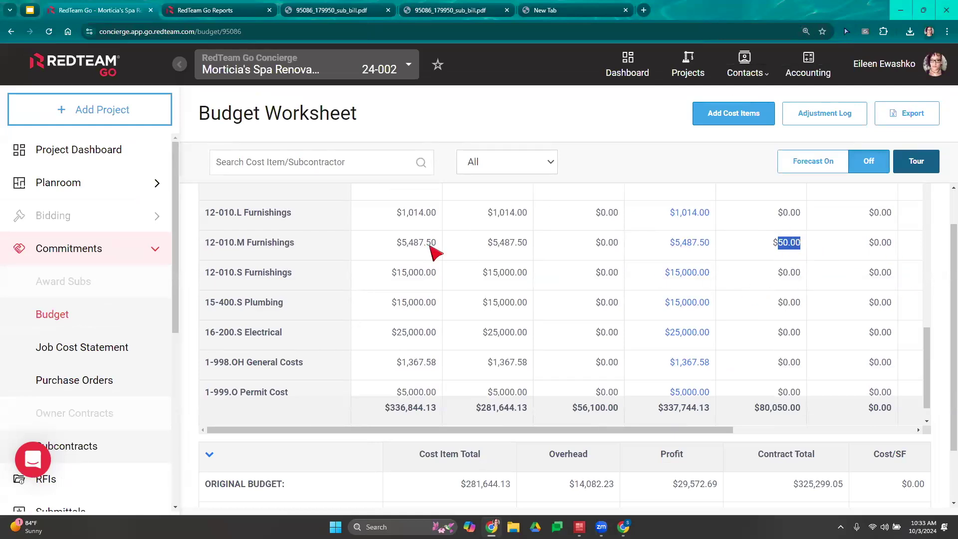
left_click(768, 257)
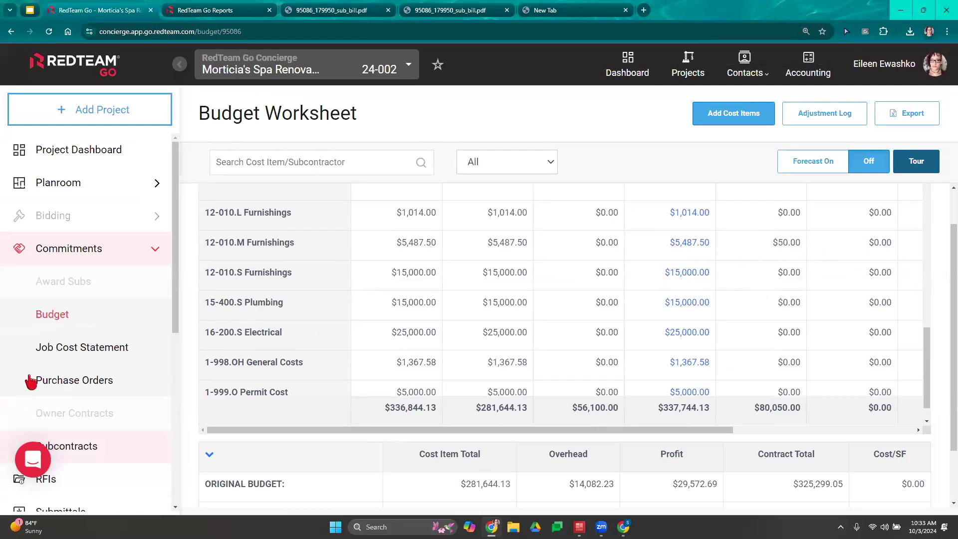
left_click(104, 357)
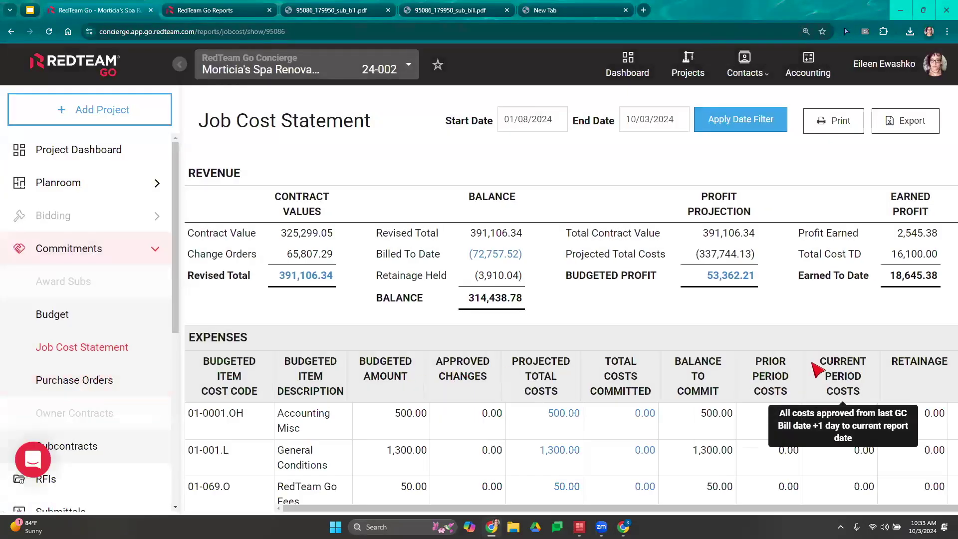
scroll(751, 434, "down", 1)
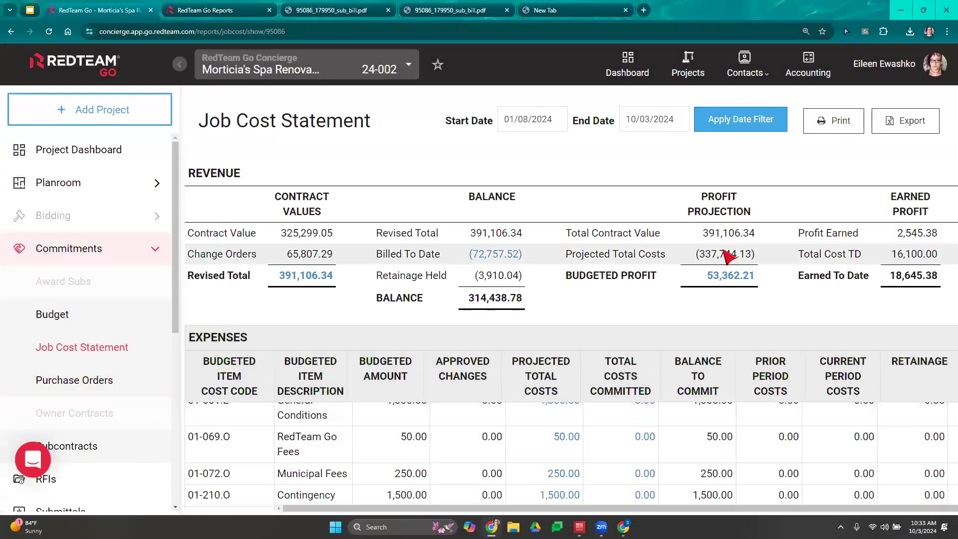
key("ctrl+minus")
scroll(649, 384, "down", 1)
scroll(449, 379, "up", 3)
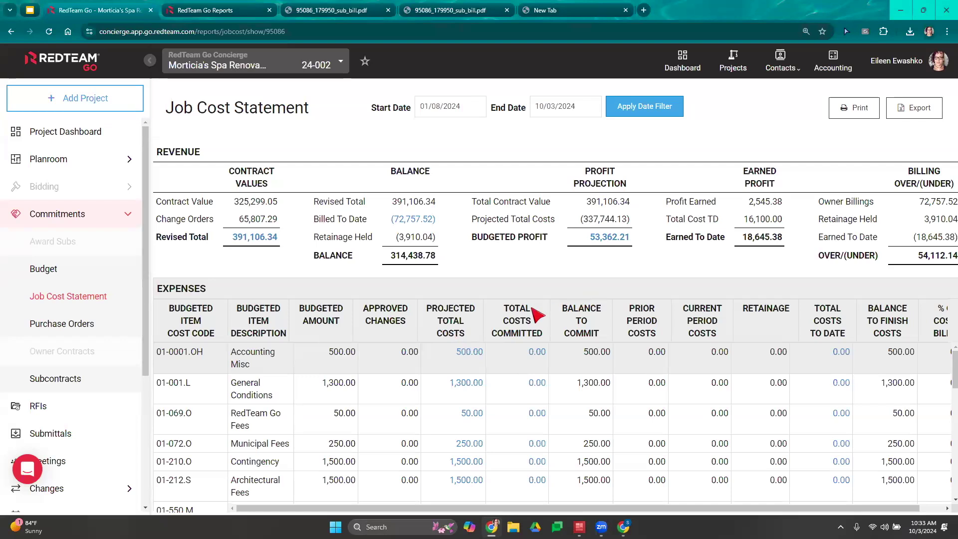
- View the committed cost transactions for 10-001.S Specialties in the Job Cost Statement and close the details
scroll(528, 406, "down", 10)
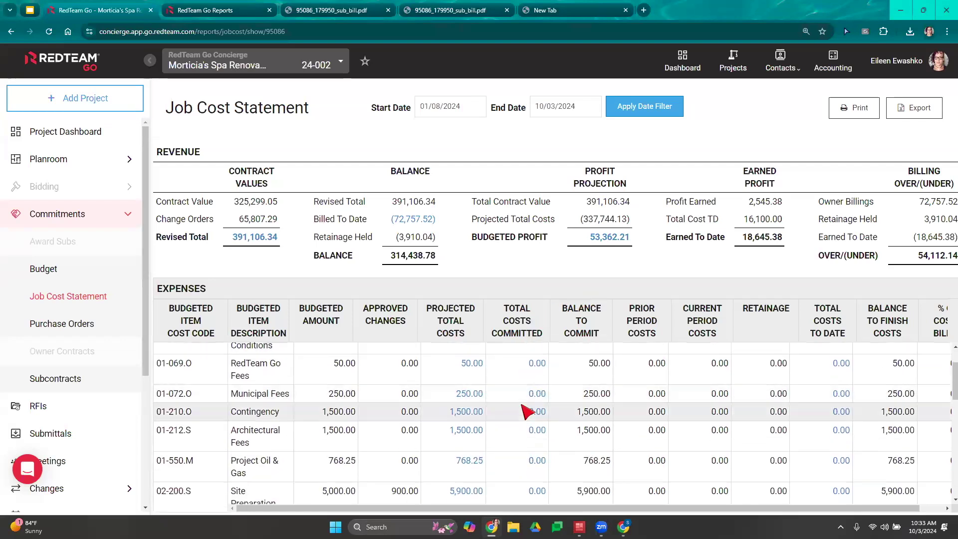
scroll(527, 411, "down", 2)
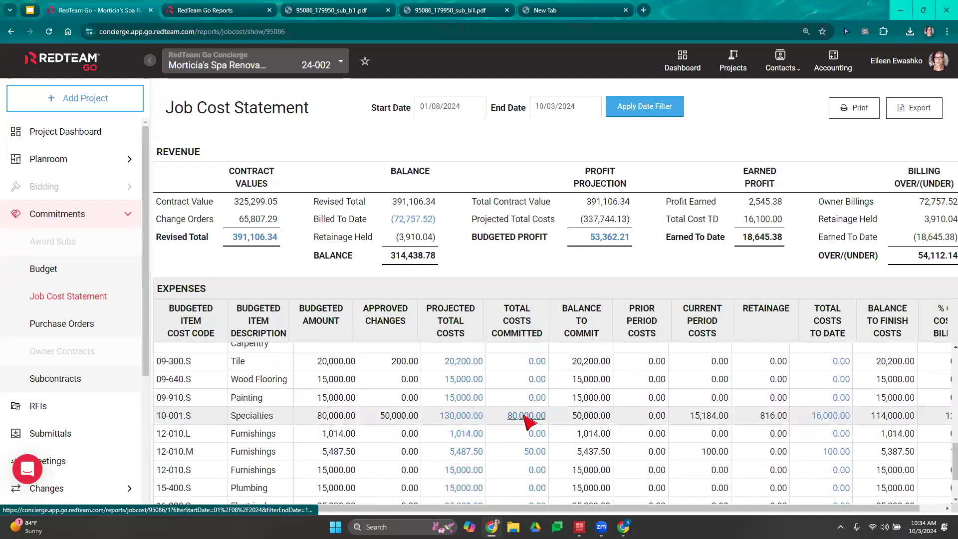
left_click(525, 416)
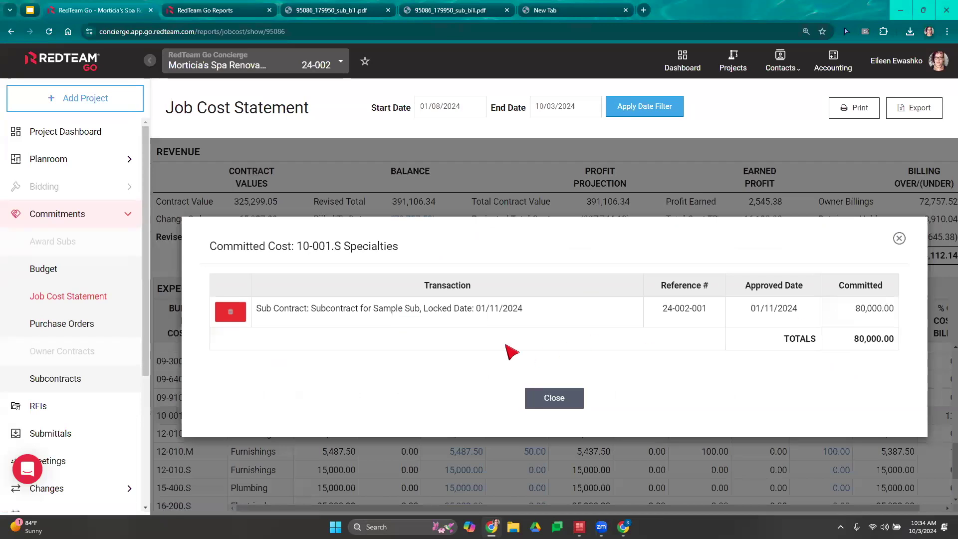
left_click(898, 239)
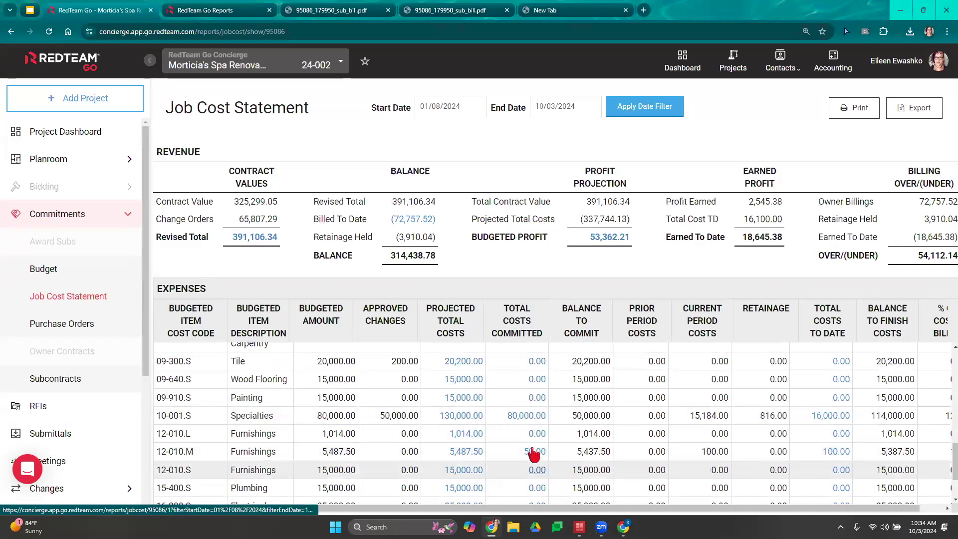
- View the committed cost of 12-010.M Furnishings with its Home Depot expense report, and return to the Job Cost Statement
left_click(534, 451)
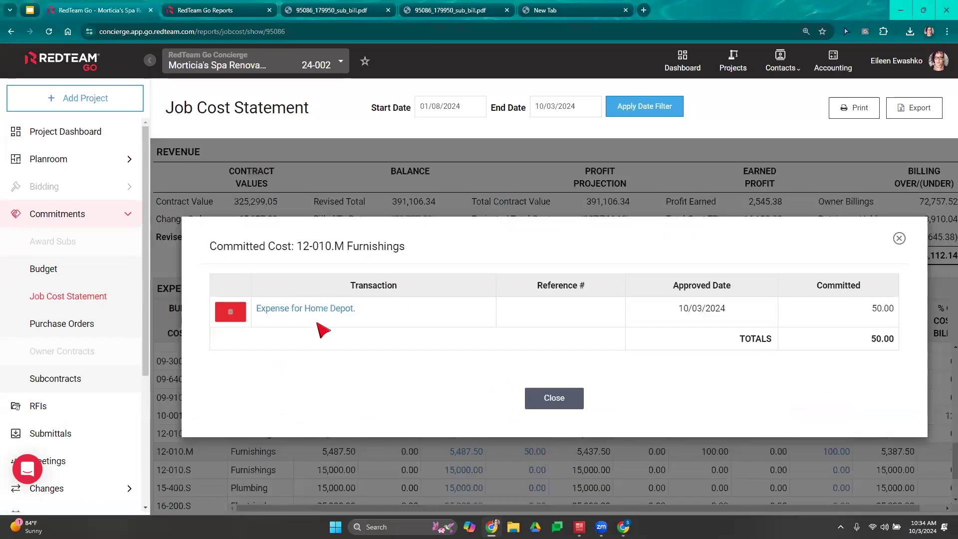
left_click(304, 309)
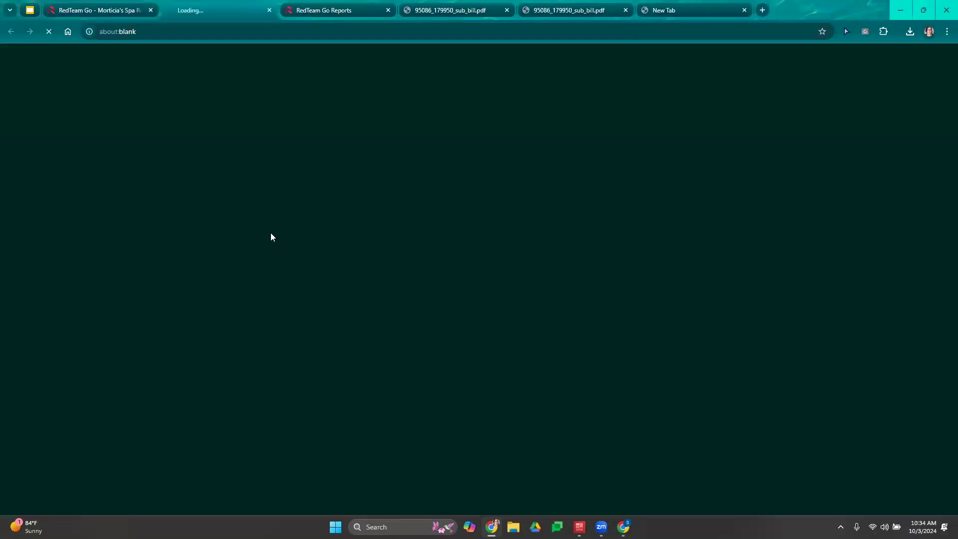
scroll(669, 297, "down", 1)
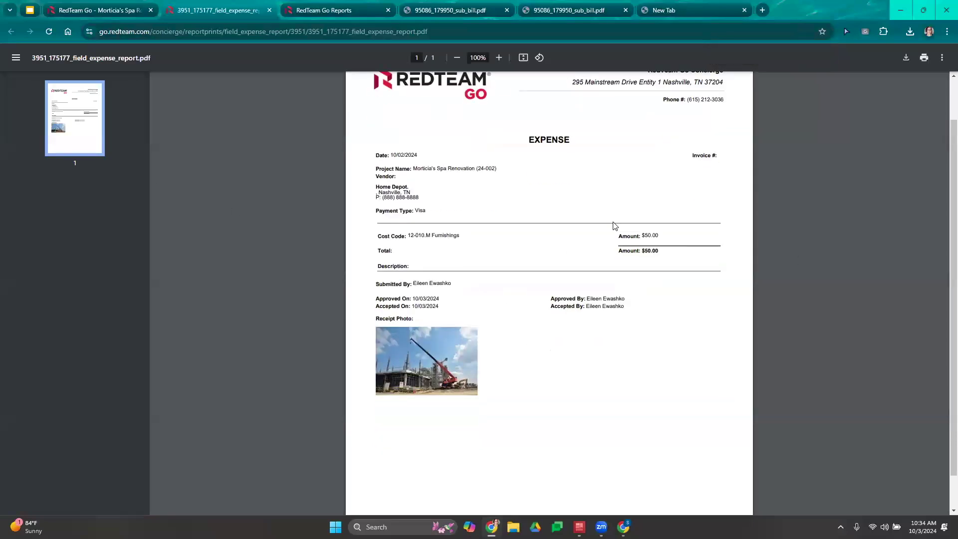
left_click(100, 10)
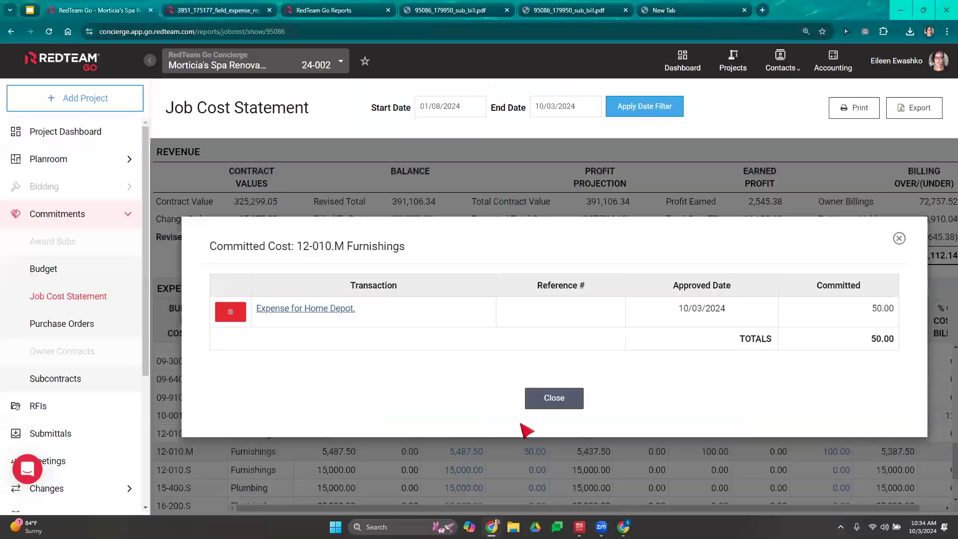
left_click(899, 238)
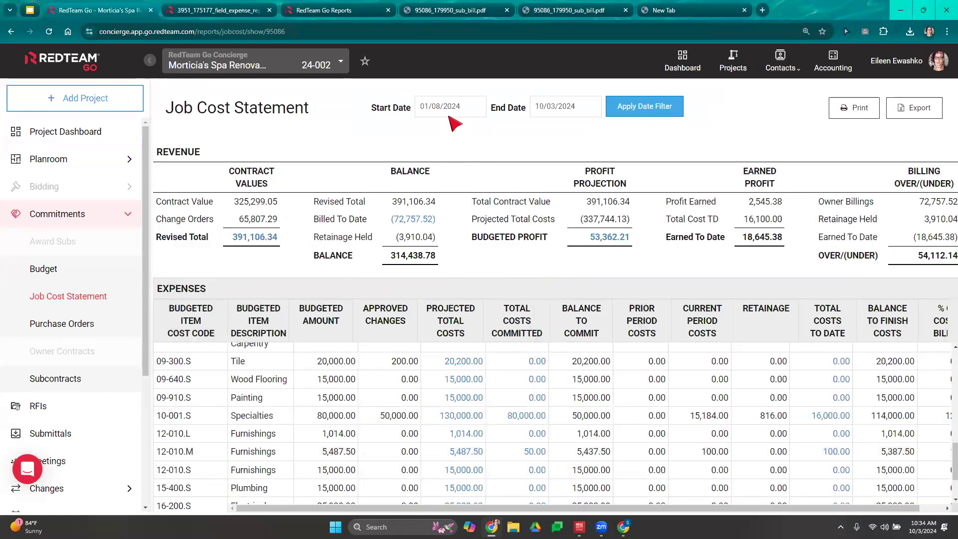
- Check the statement's start and end date filters and examine the balance to commit, retainage and costs to date by cost code
left_click(451, 108)
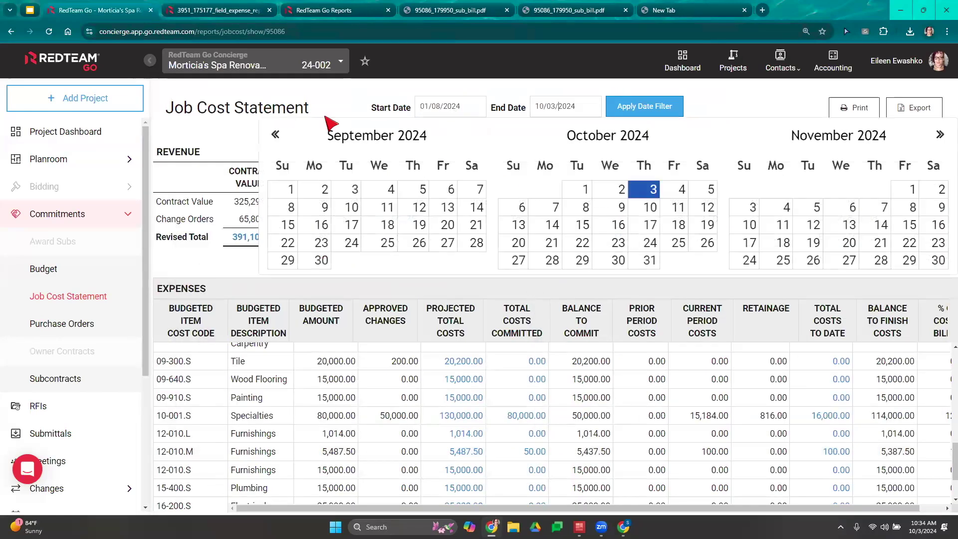
left_click(567, 106)
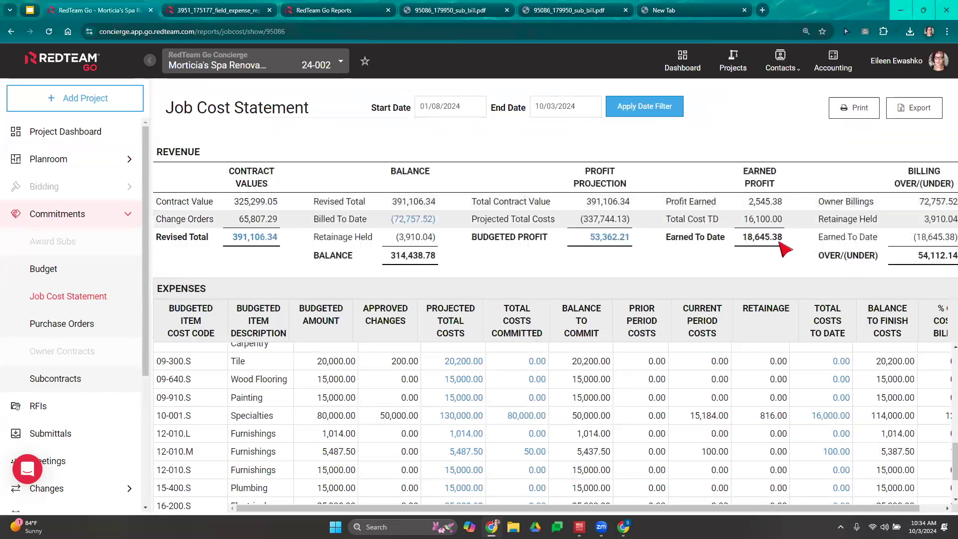
scroll(608, 399, "down", 1)
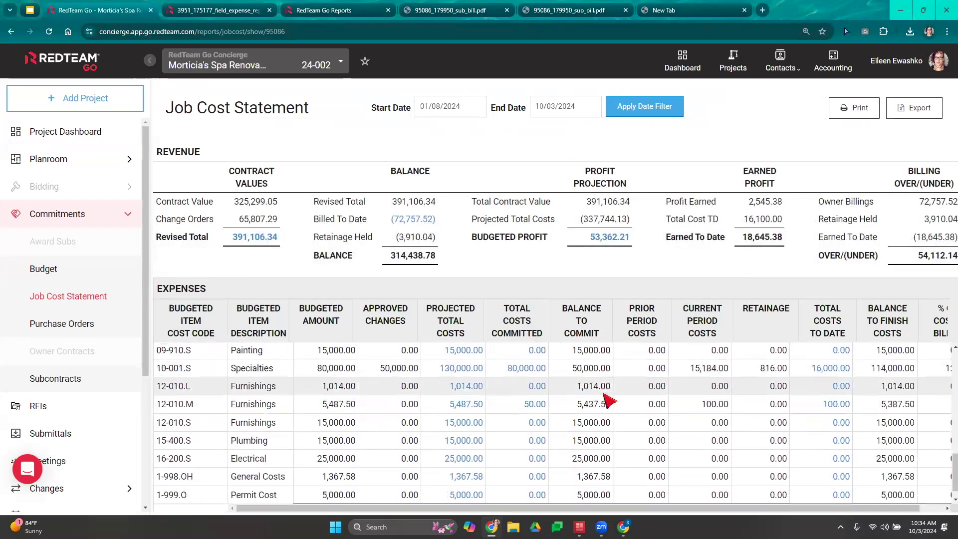
scroll(607, 399, "down", 1)
scroll(602, 399, "up", 5)
scroll(601, 443, "down", 4)
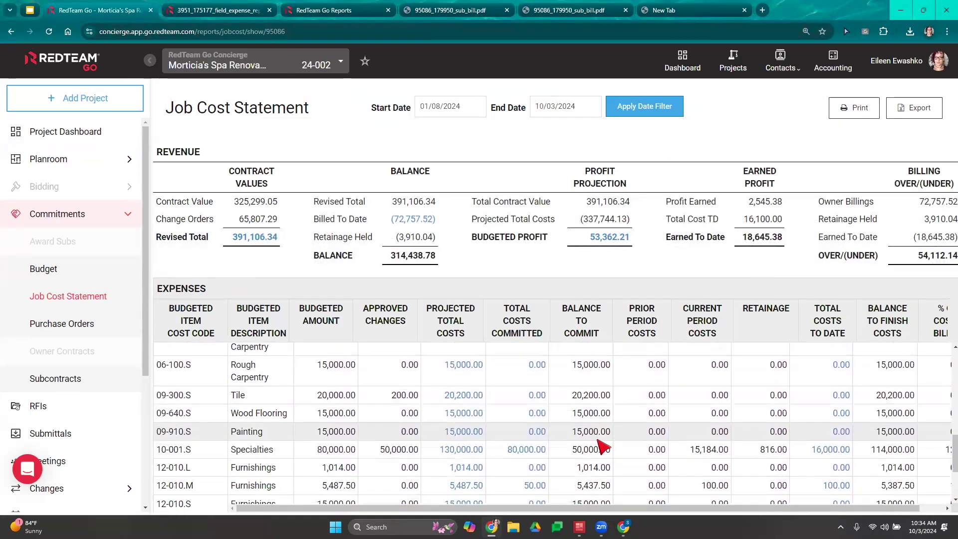
scroll(793, 414, "down", 2)
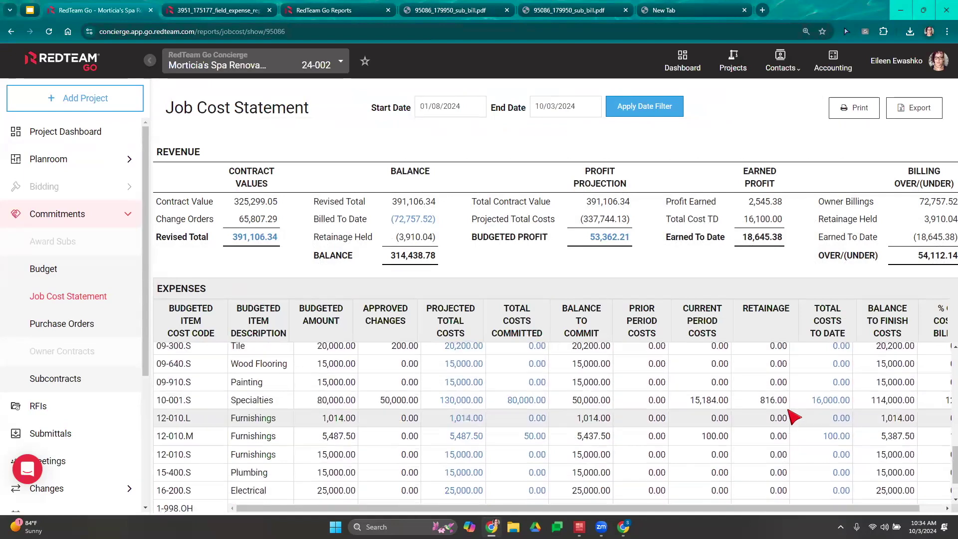
scroll(787, 405, "up", 1)
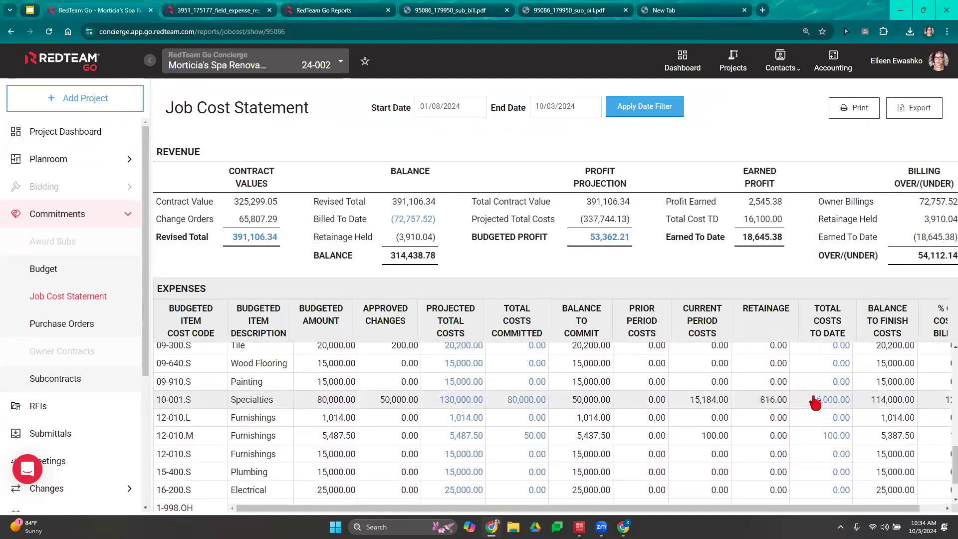
- View the Costs To Date bills for 10-001.S Specialties, comparing billed, retainage held and amount due, and close the details
left_click(842, 406)
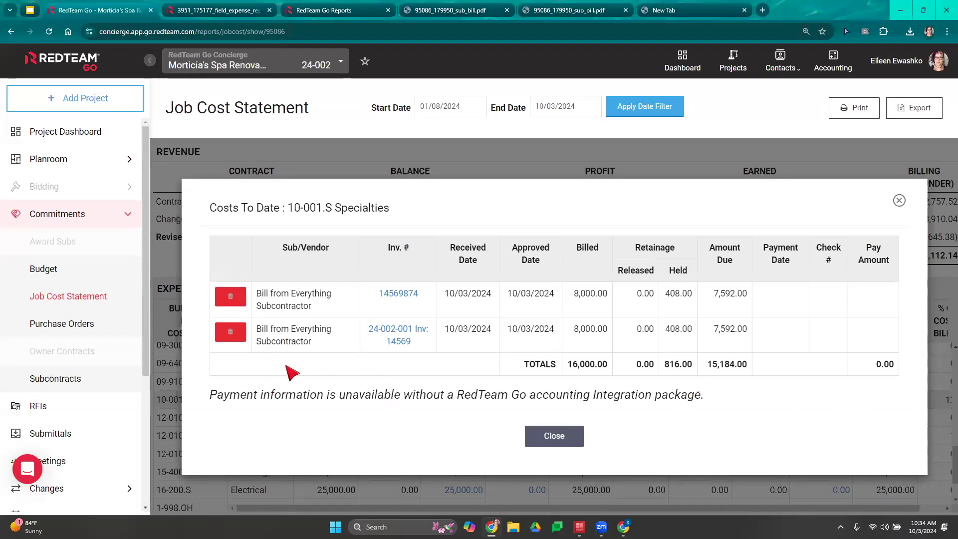
left_click(899, 201)
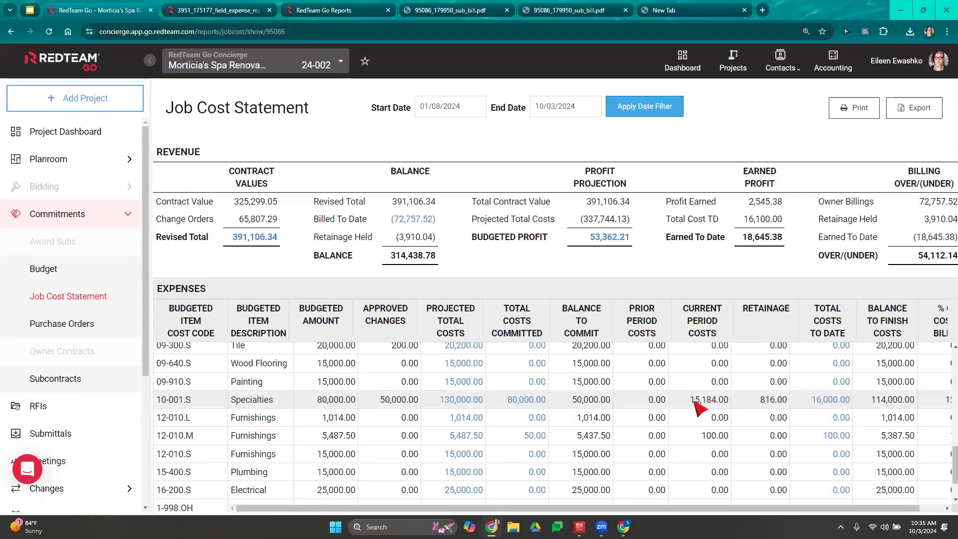
left_click(823, 400)
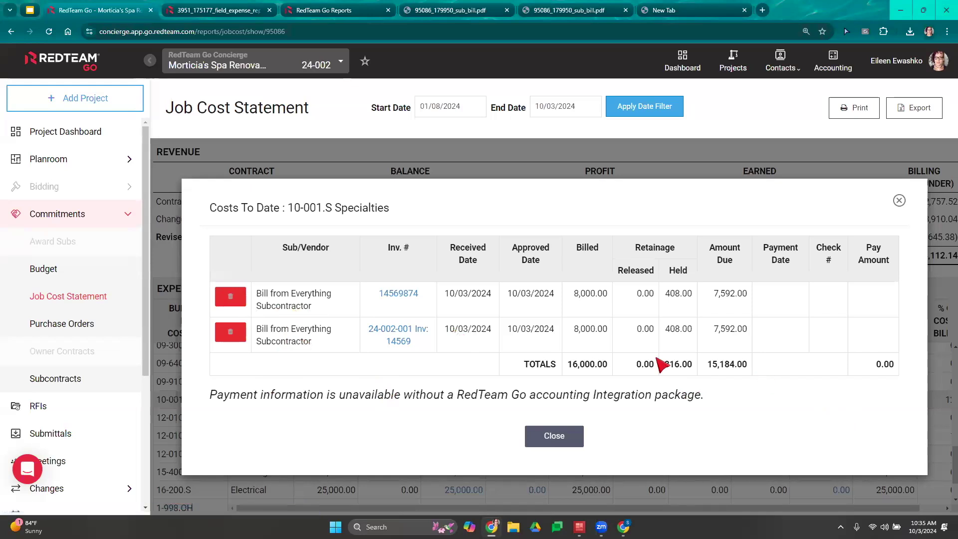
left_click(899, 200)
- Examine the expense totals and the % of Costs Billed column in the Job Cost Statement
scroll(904, 396, "down", 2)
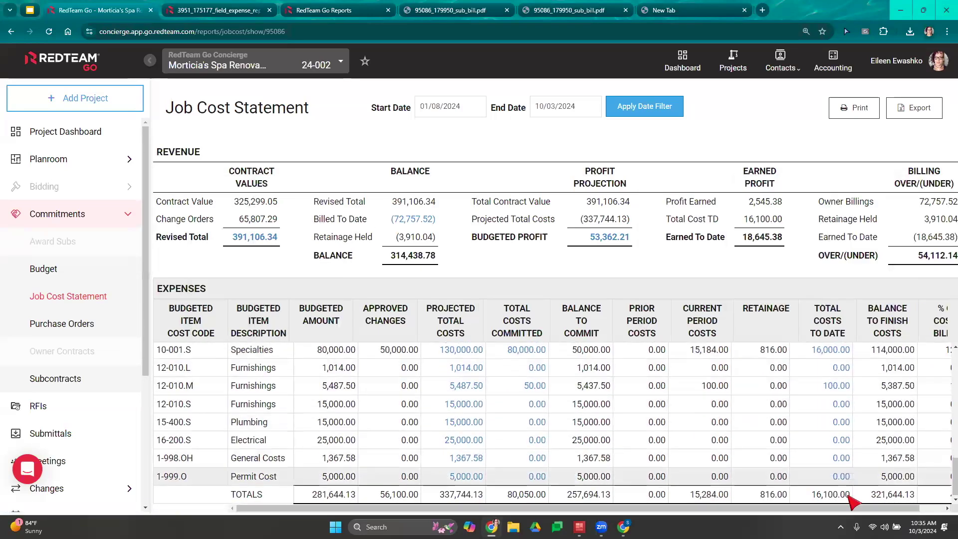
scroll(867, 439, "right", 1)
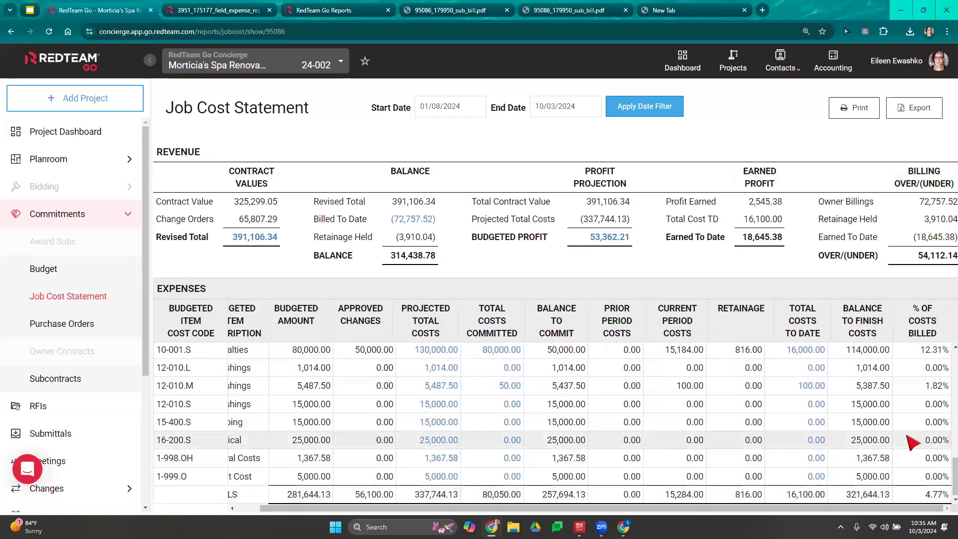
scroll(909, 464, "up", 5)
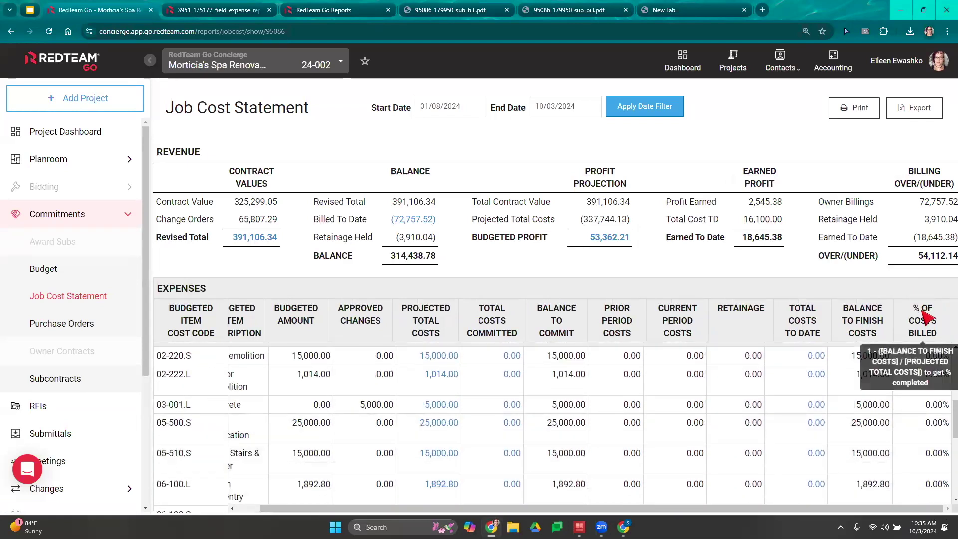
scroll(934, 363, "up", 5)
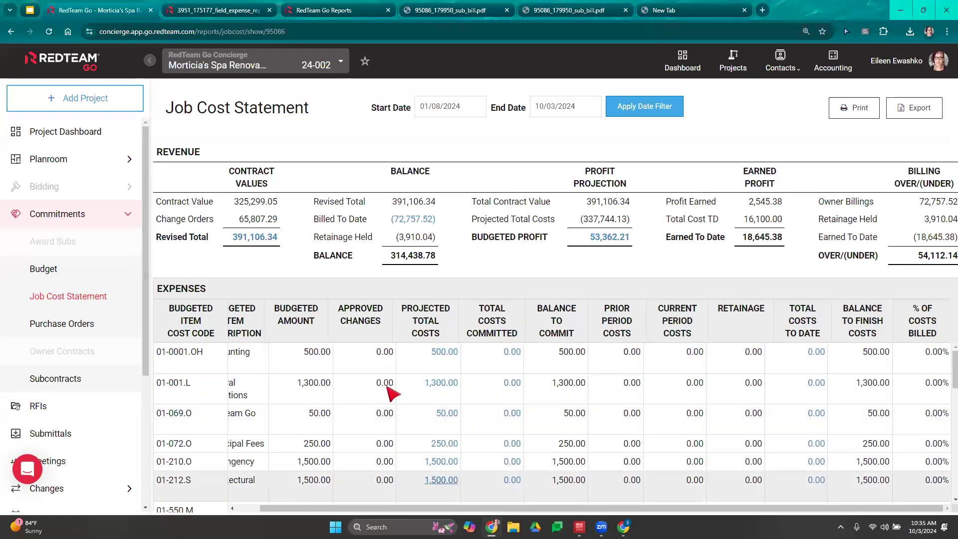
- Switch to the John & Boys project and open its Job Cost Statement
left_click(224, 69)
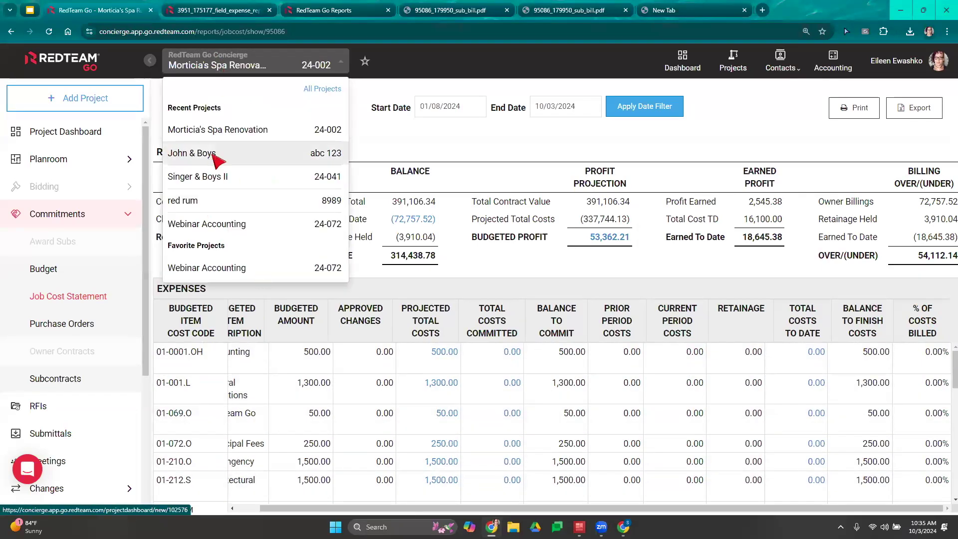
left_click(219, 159)
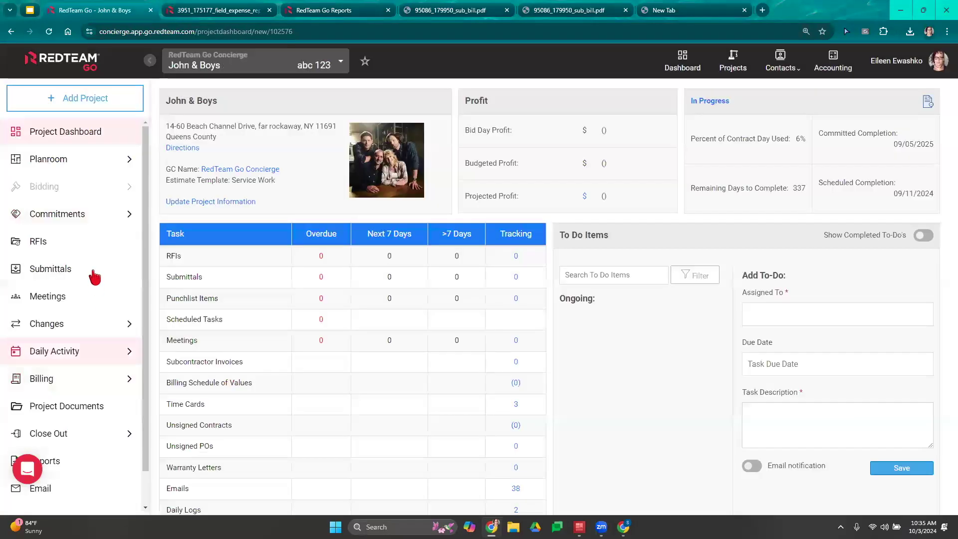
left_click(80, 219)
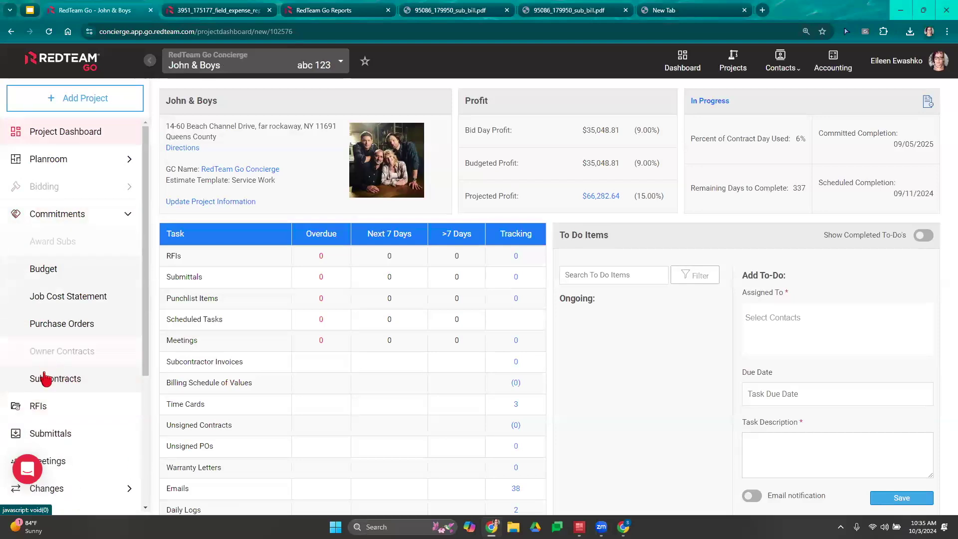
left_click(57, 296)
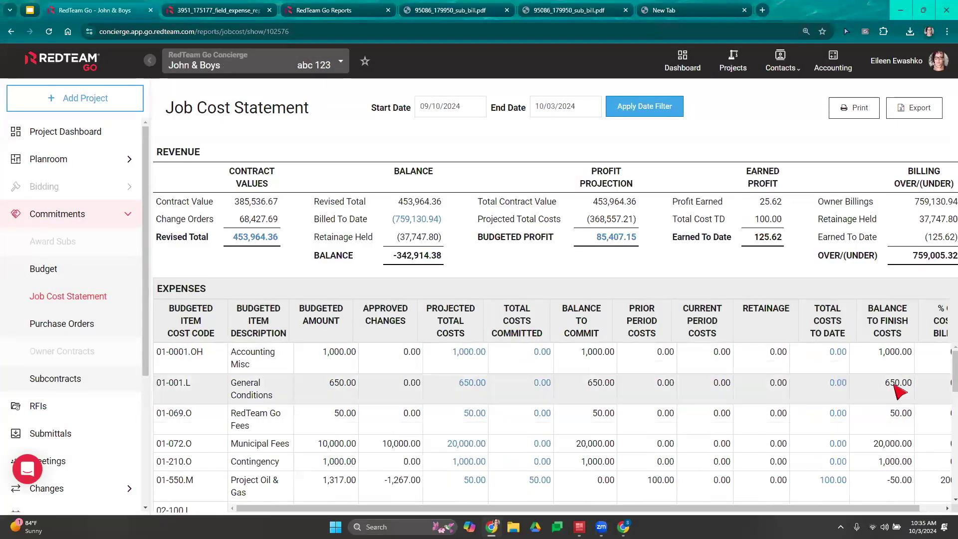
- Examine the Balance to Finish Costs and % of Costs Billed columns for the John & Boys project at a smaller zoom
key("ctrl+minus")
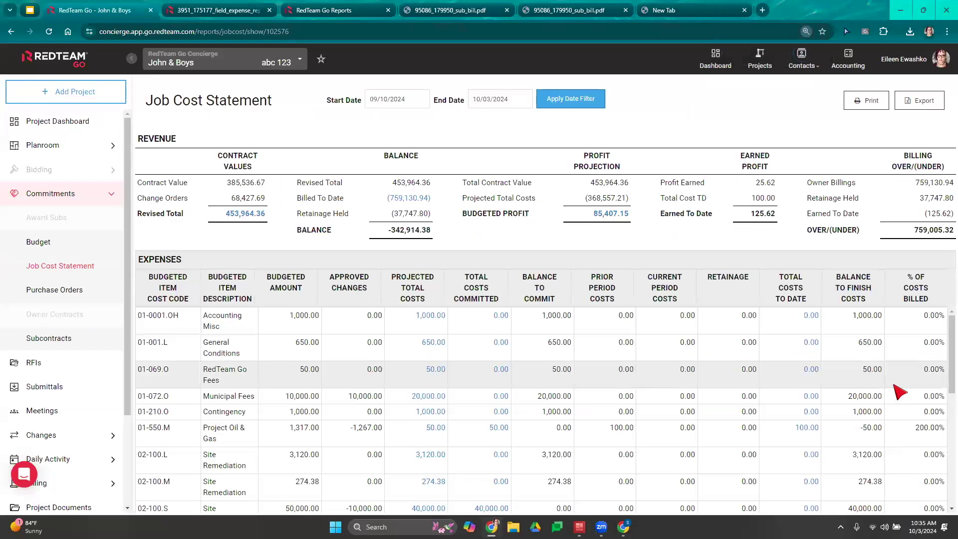
scroll(899, 392, "down", 3)
scroll(900, 392, "up", 3)
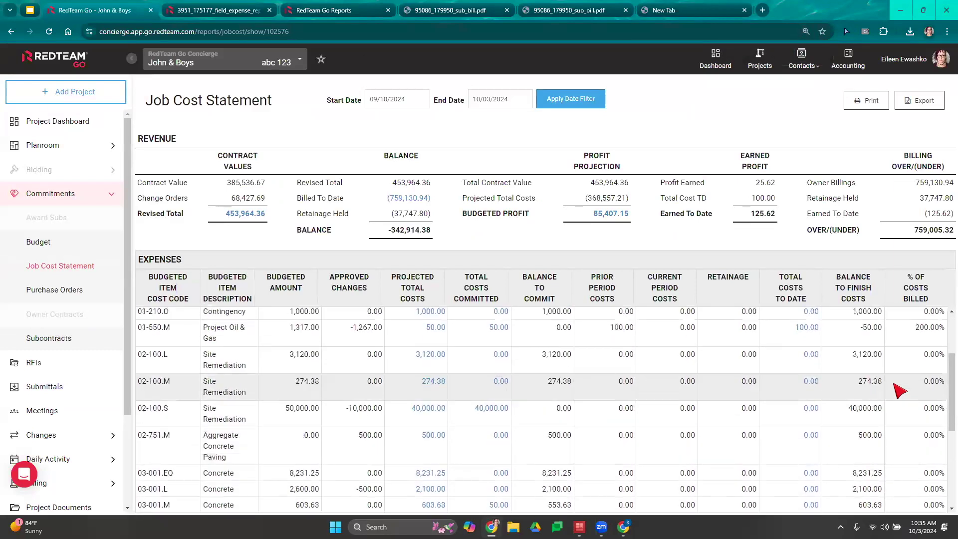
scroll(878, 438, "down", 3)
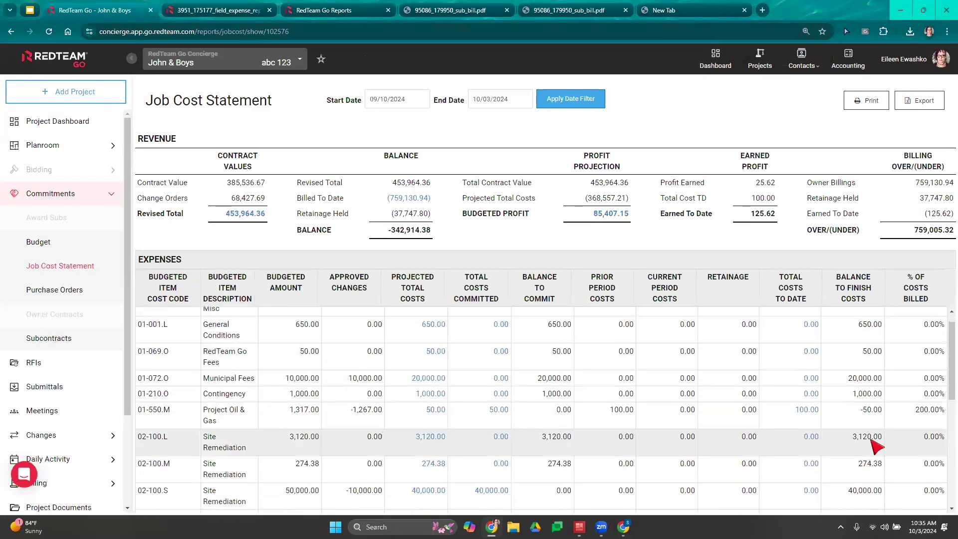
scroll(926, 481, "down", 5)
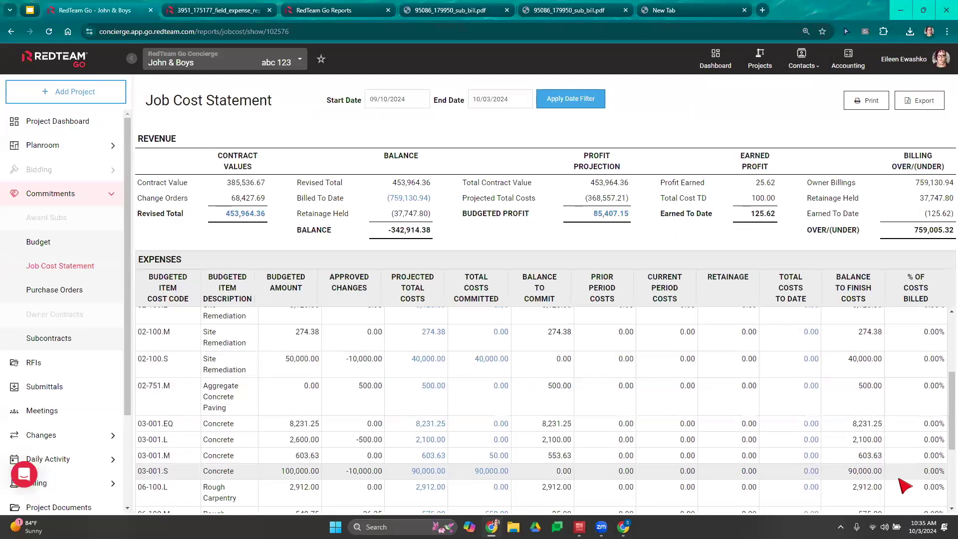
- Return to the John & Boys Project Dashboard, and load the Owner Billing Report in Accounting
scroll(879, 494, "up", 4)
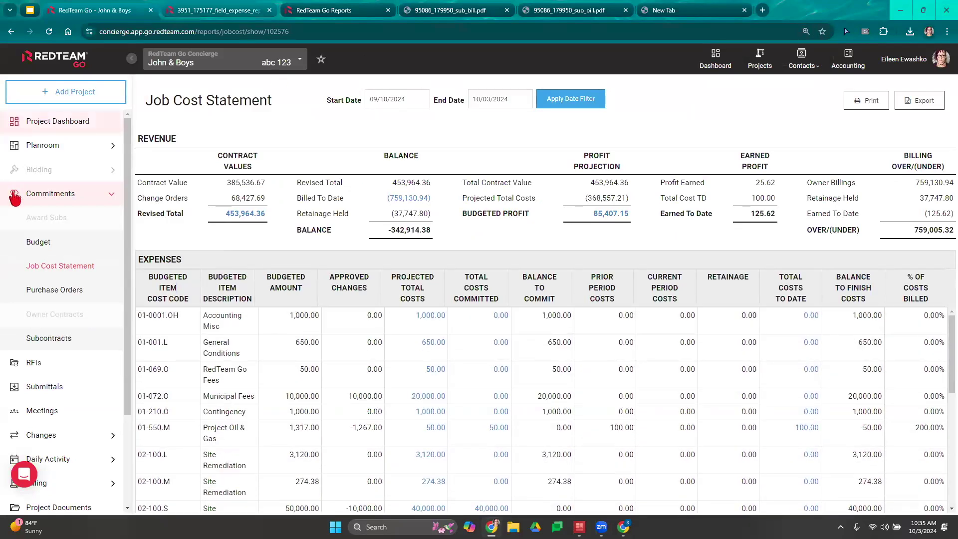
left_click(56, 133)
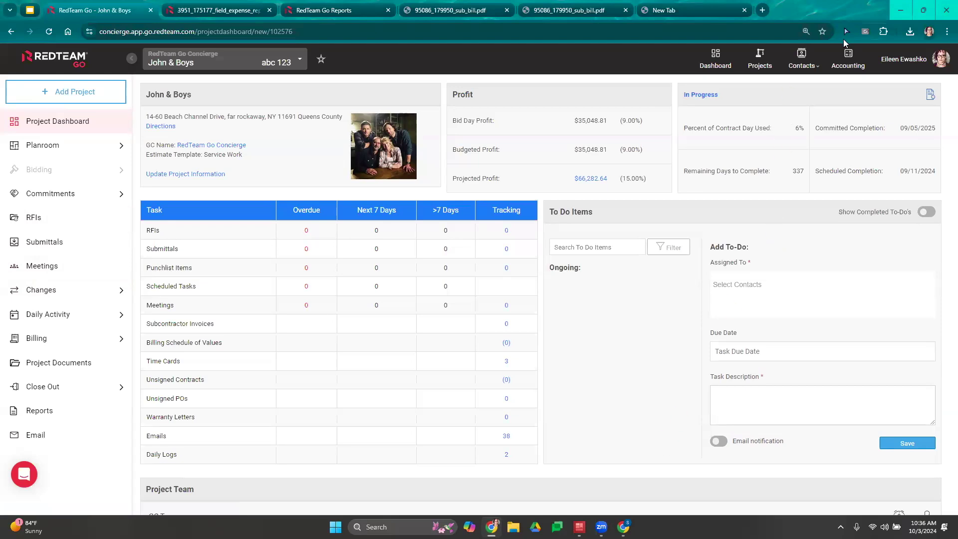
left_click(846, 64)
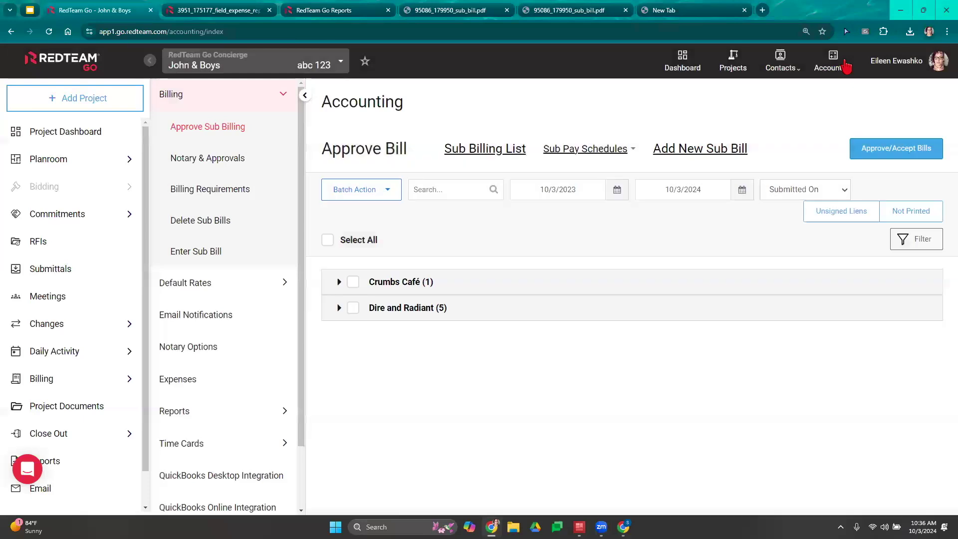
scroll(205, 280, "down", 2)
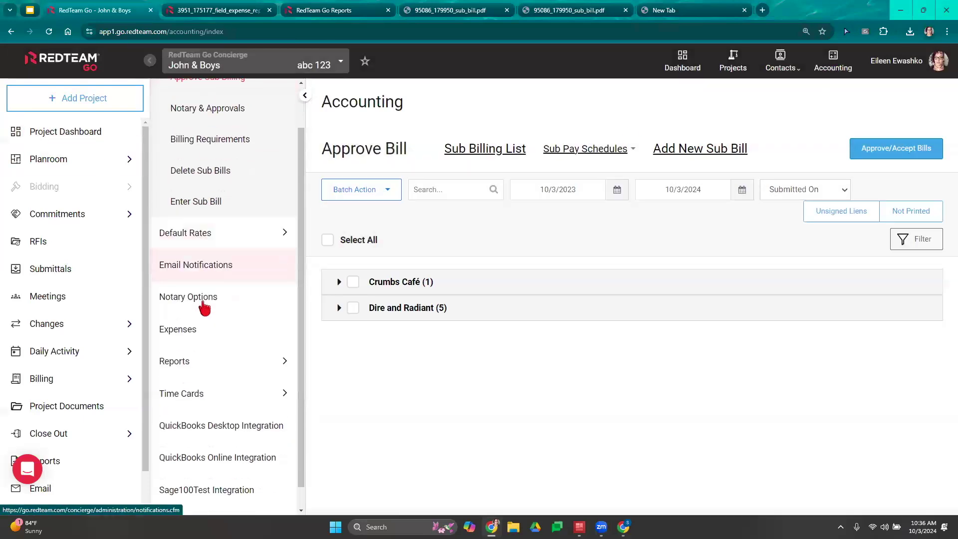
left_click(197, 335)
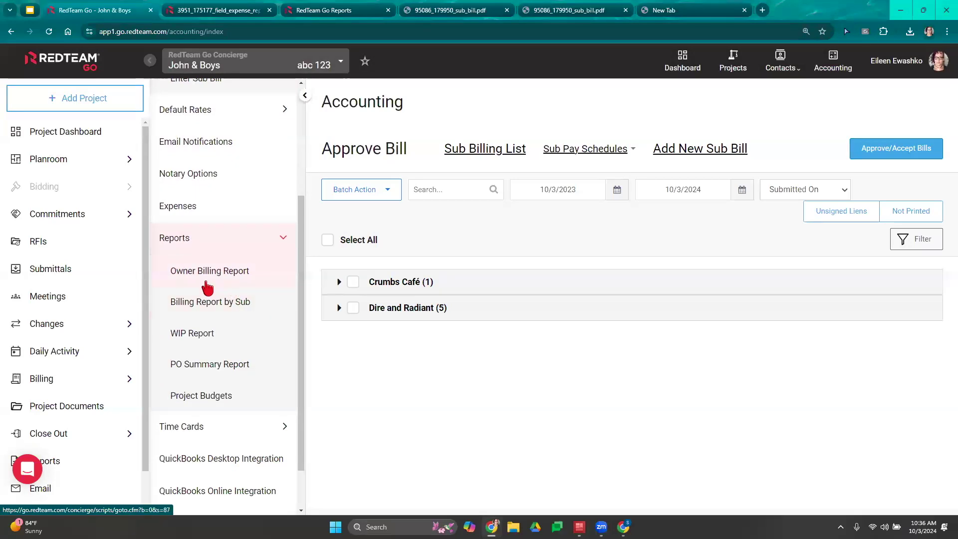
left_click(205, 277)
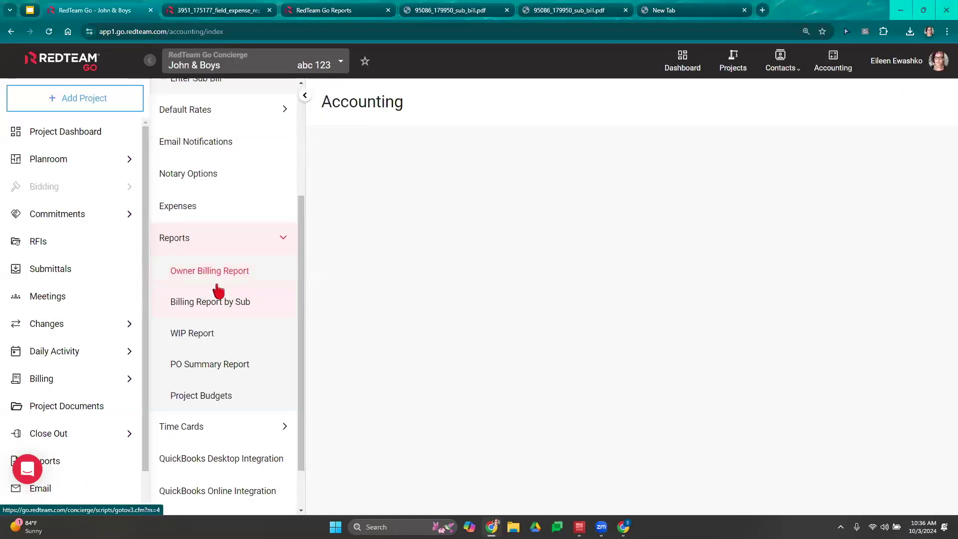
left_click(242, 271)
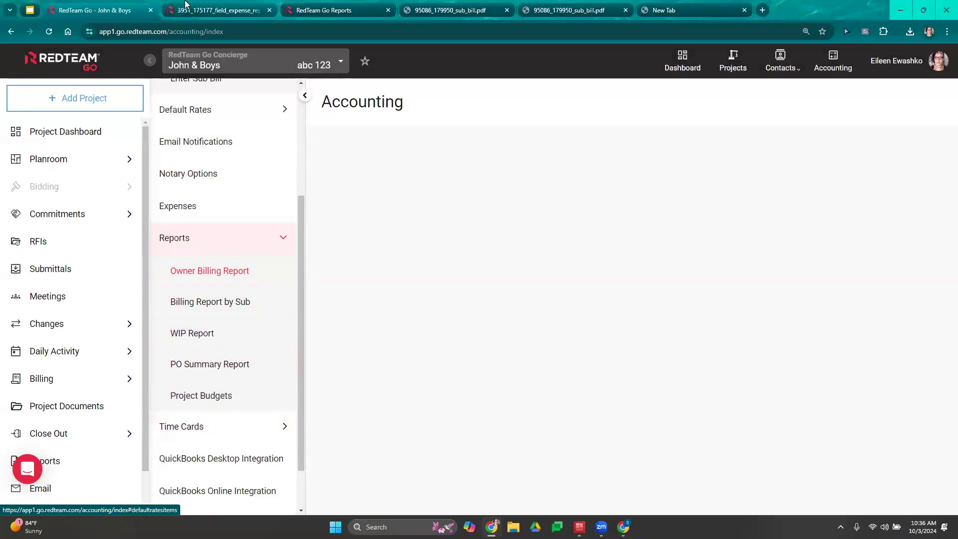
- Replace the field expense report PDF in its browser tab with the concierge.app.go.redteam.com site
left_click(216, 6)
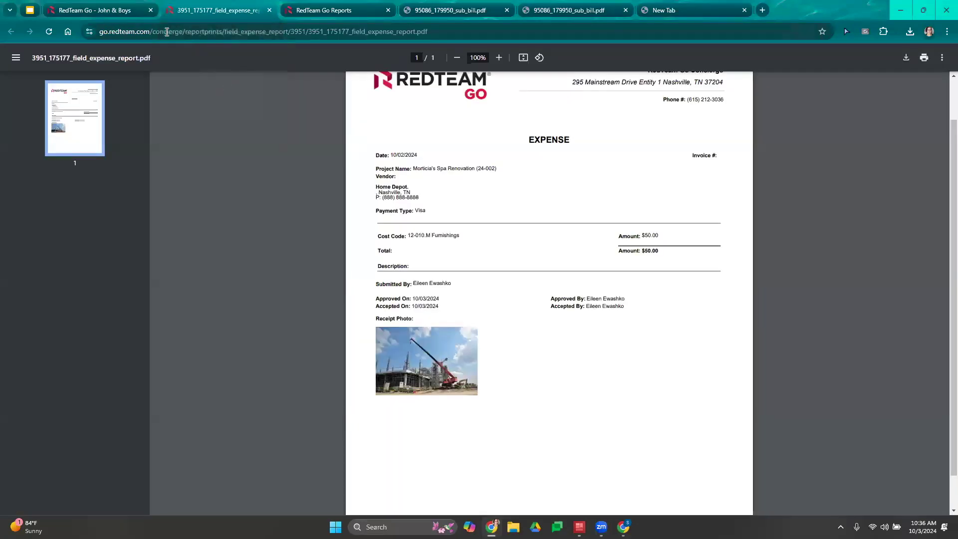
left_click(212, 33)
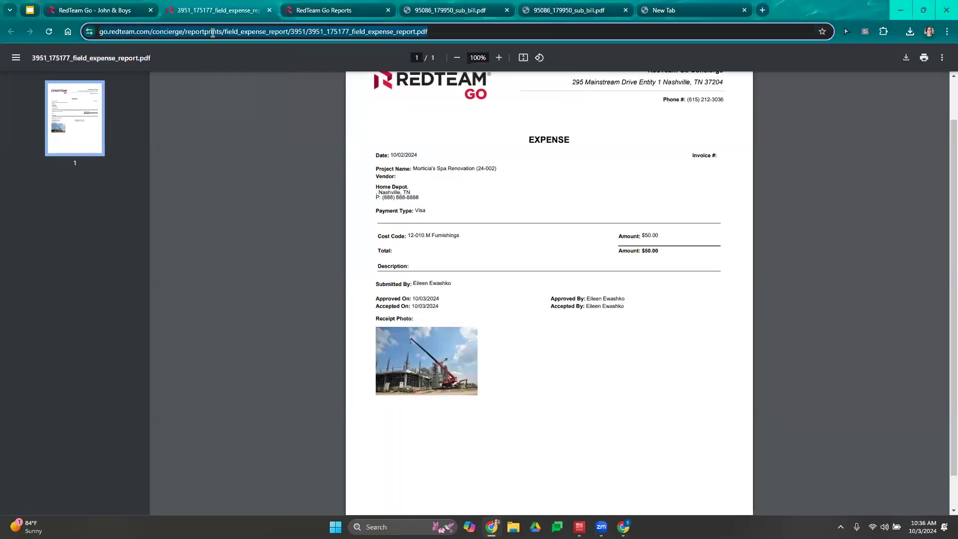
type("conc")
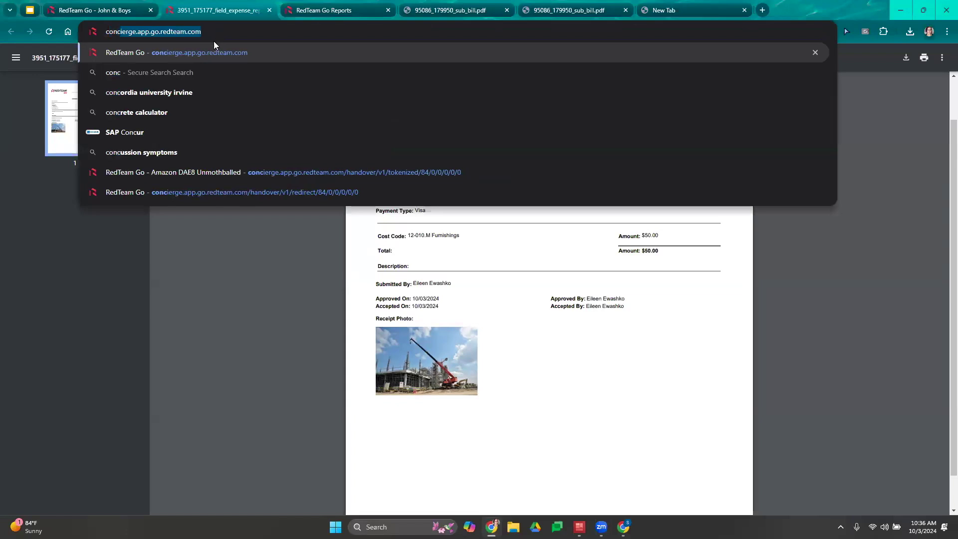
key("Return")
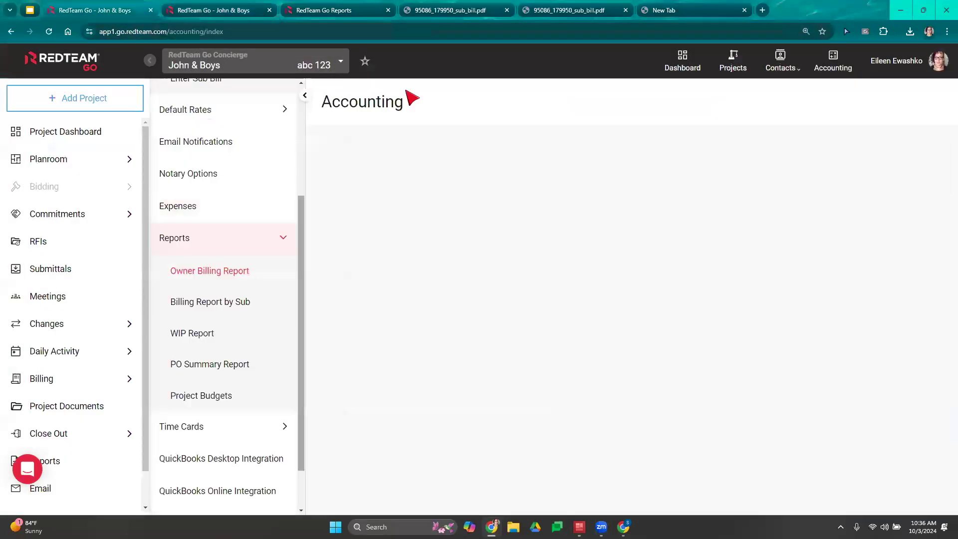
- Open the Billing Report by Sub from the Accounting reports in the second RedTeam Go browser tab
left_click(239, 11)
left_click(831, 59)
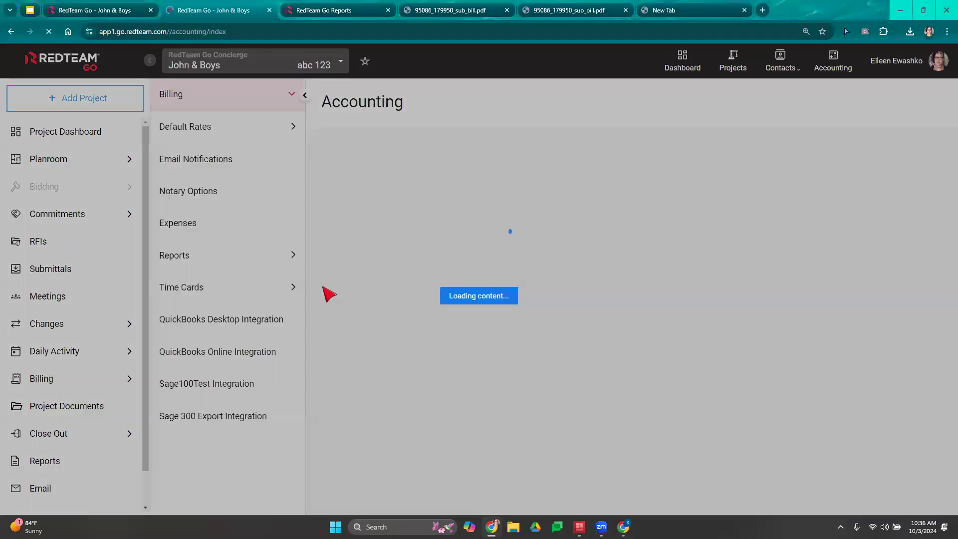
scroll(271, 310, "down", 1)
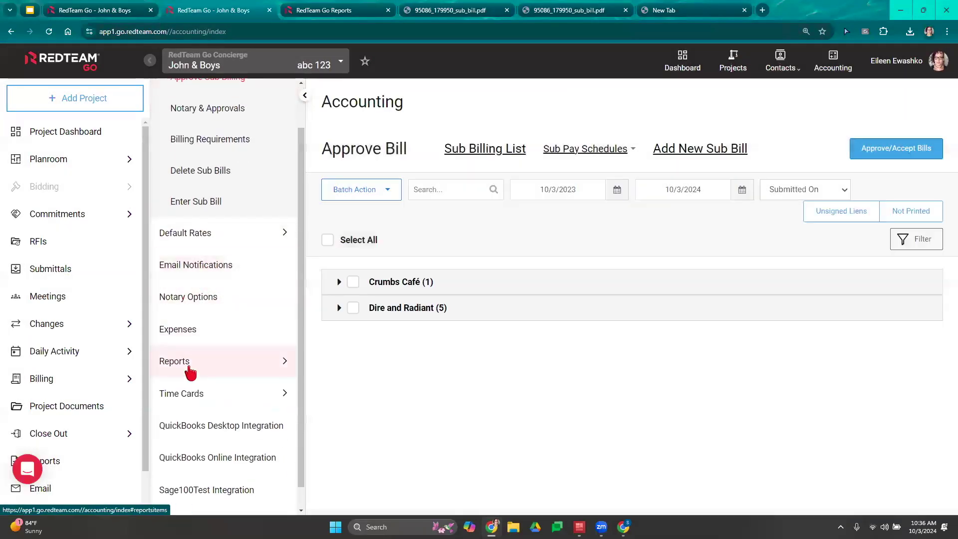
left_click(177, 360)
scroll(189, 300, "down", 2)
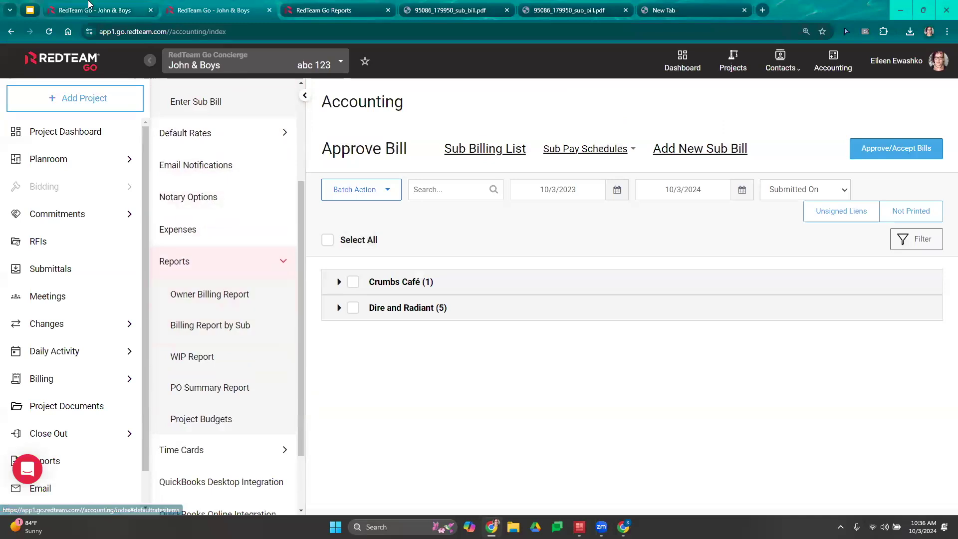
scroll(241, 276, "down", 1)
left_click(234, 274)
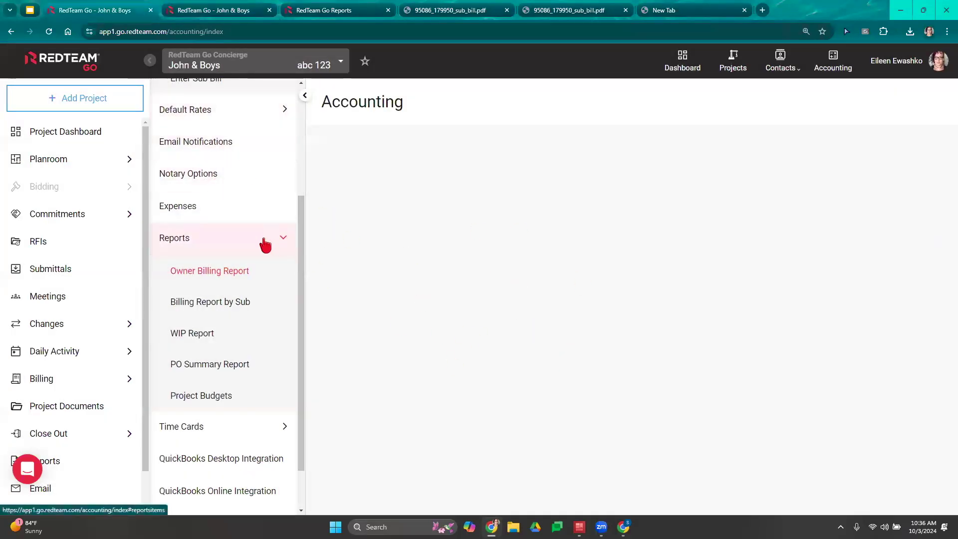
left_click(214, 10)
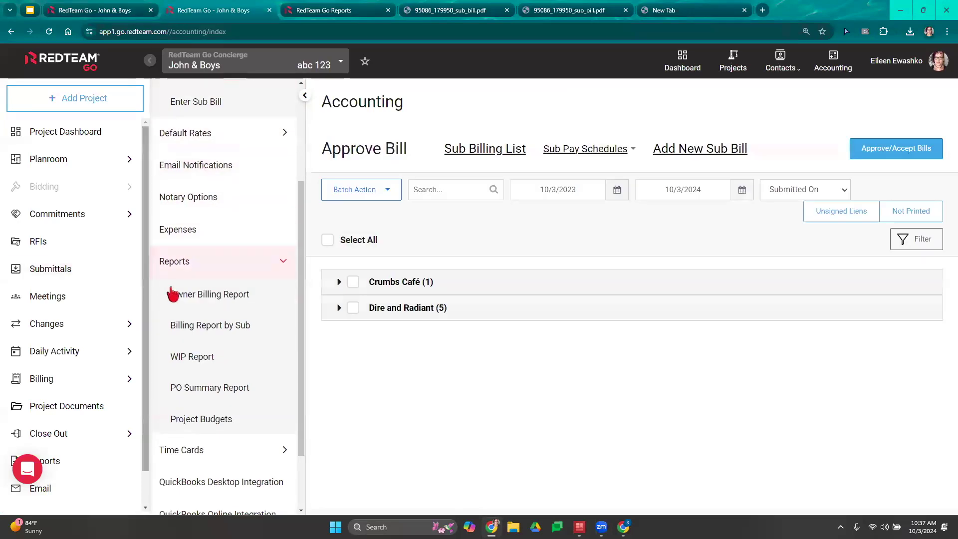
left_click(197, 325)
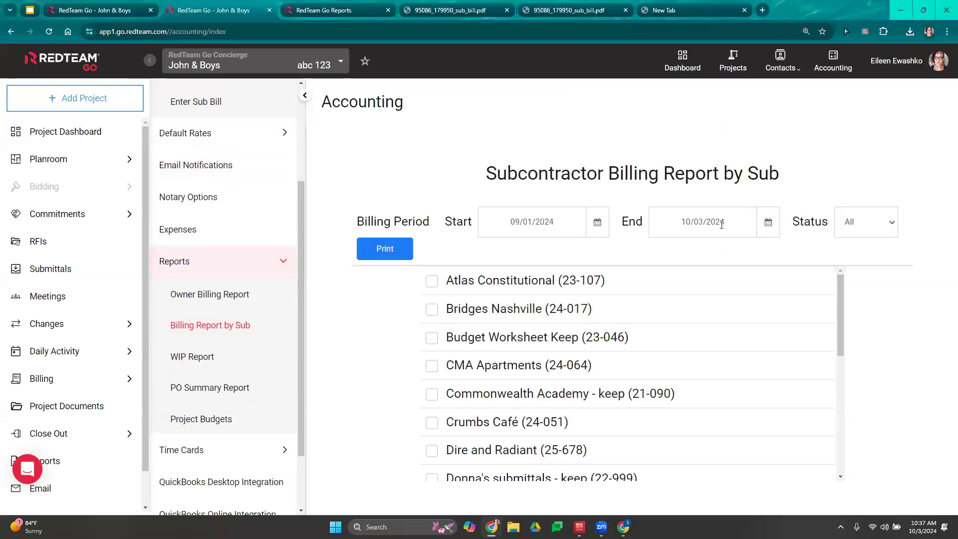
- Include Singer & Boys II, red rum, Morticia's Spa Renovation and Eating is not a crime in the subcontractor billing report
scroll(484, 319, "down", 10)
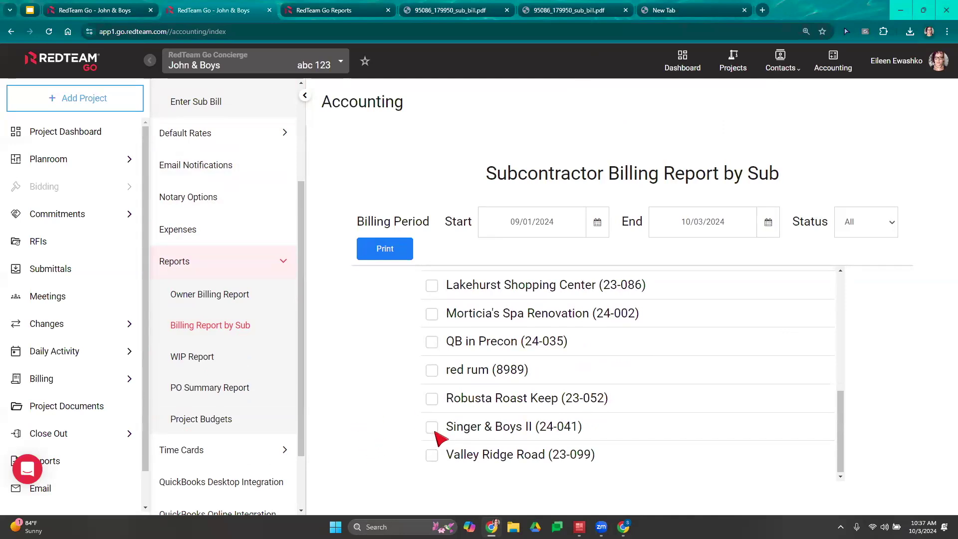
left_click(432, 427)
left_click(432, 372)
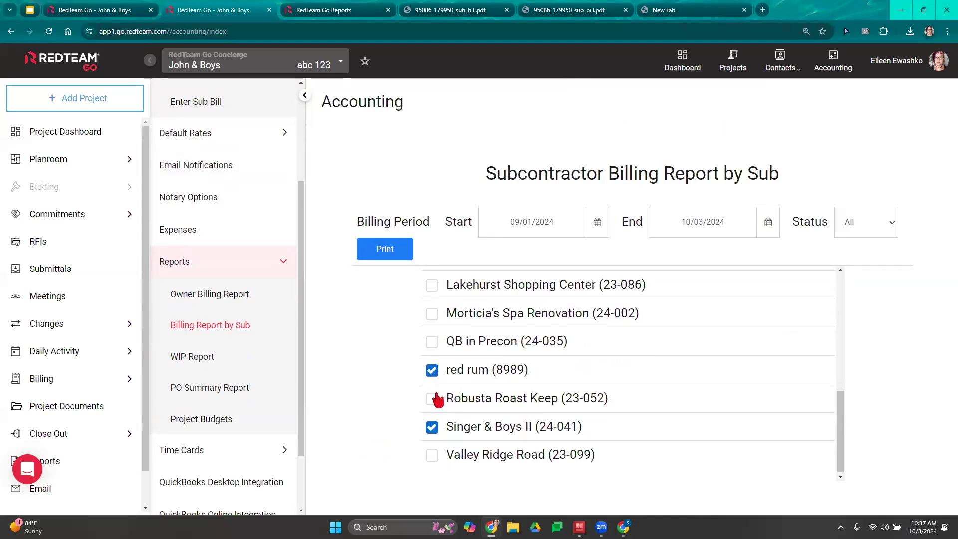
scroll(427, 424, "up", 1)
left_click(432, 364)
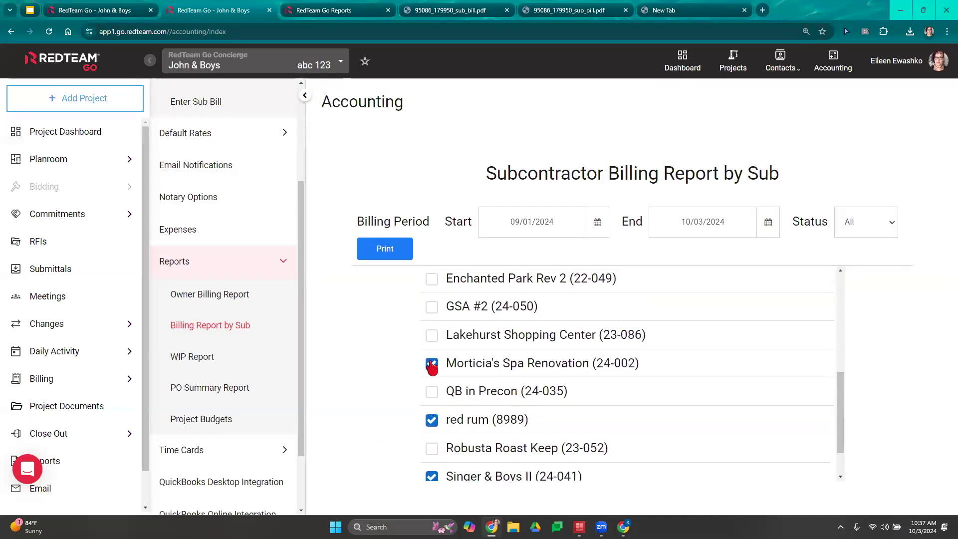
scroll(433, 360, "up", 2)
left_click(432, 350)
scroll(452, 367, "up", 3)
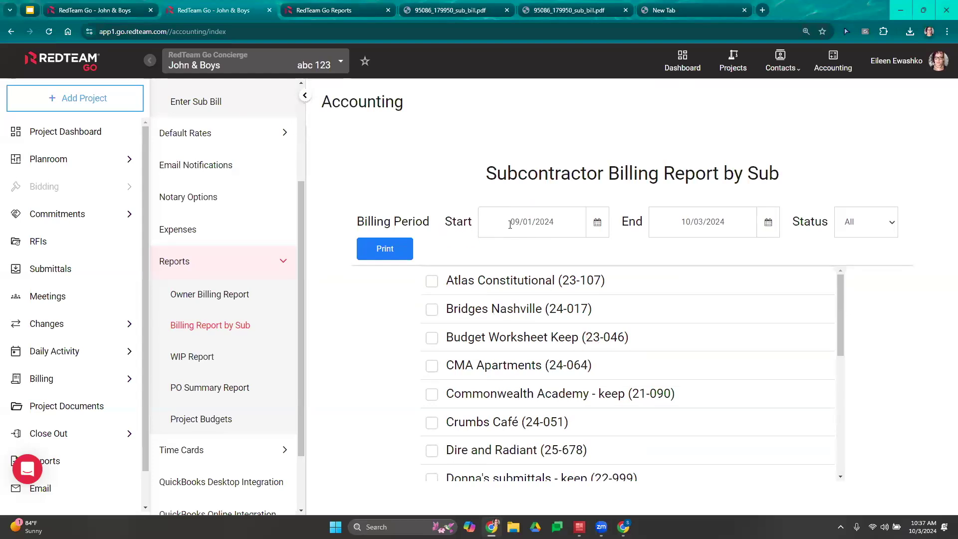
- Set the billing period's start date to 07/02/2024
left_click(520, 220)
left_click(487, 251)
left_click(486, 251)
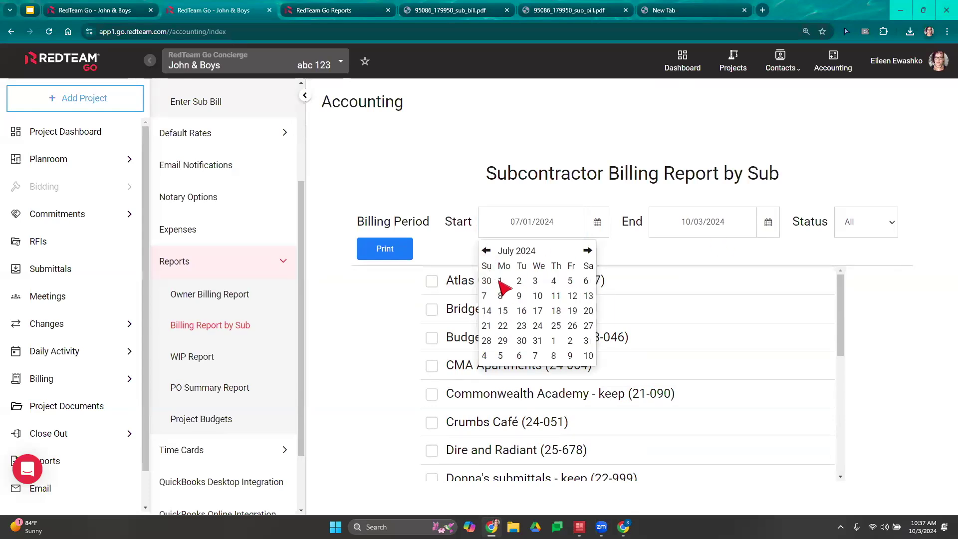
left_click(519, 282)
left_click(756, 150)
- Keep the status filter at All and print the Subcontractor Billing Report by Sub
left_click(860, 223)
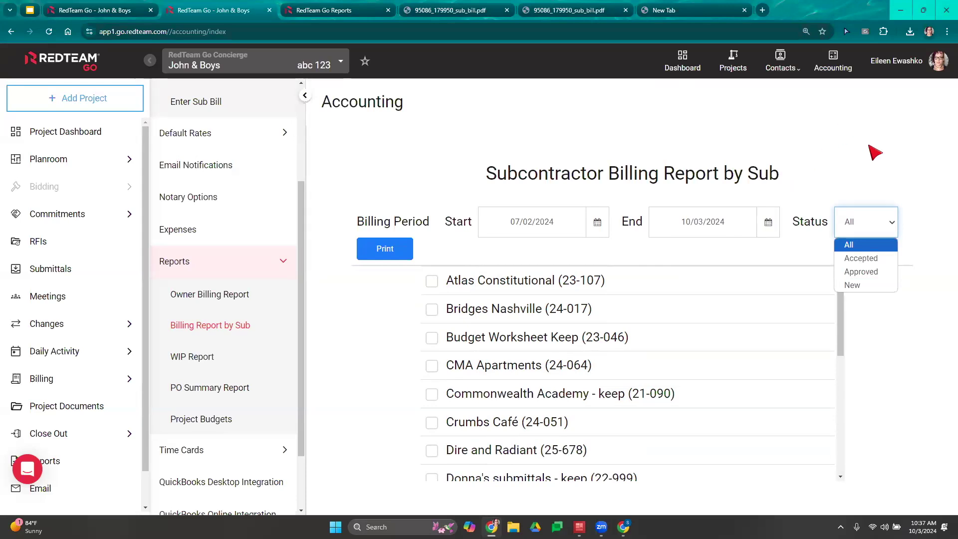
left_click(875, 237)
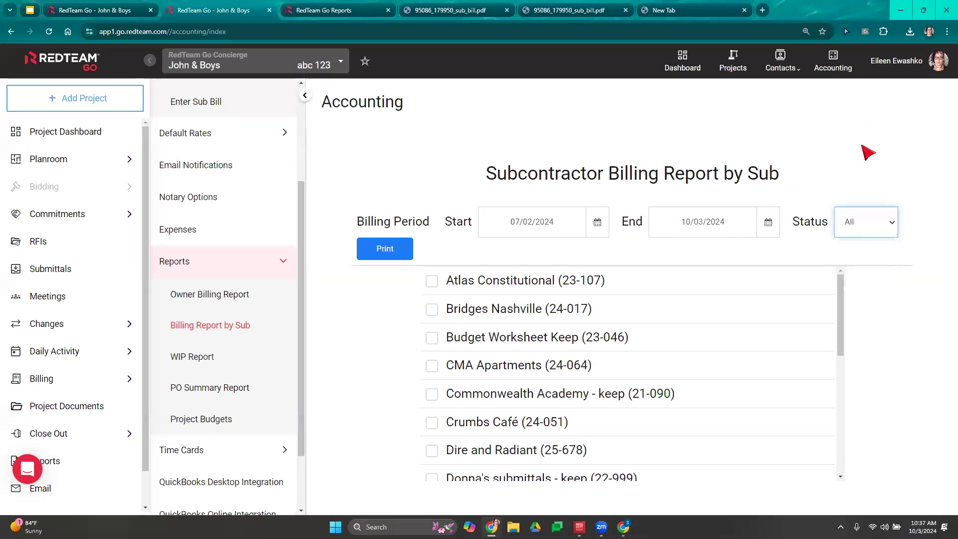
left_click(411, 248)
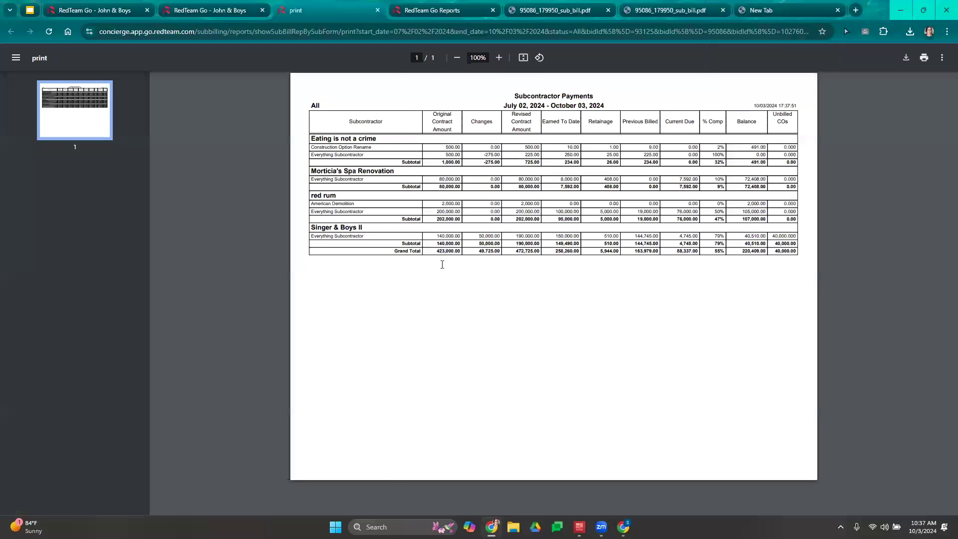
- Examine the Subcontractor Payments report's contract amounts, retainage, current due and balance for each project at a larger zoom
scroll(637, 410, "up", 5)
scroll(607, 363, "down", 4)
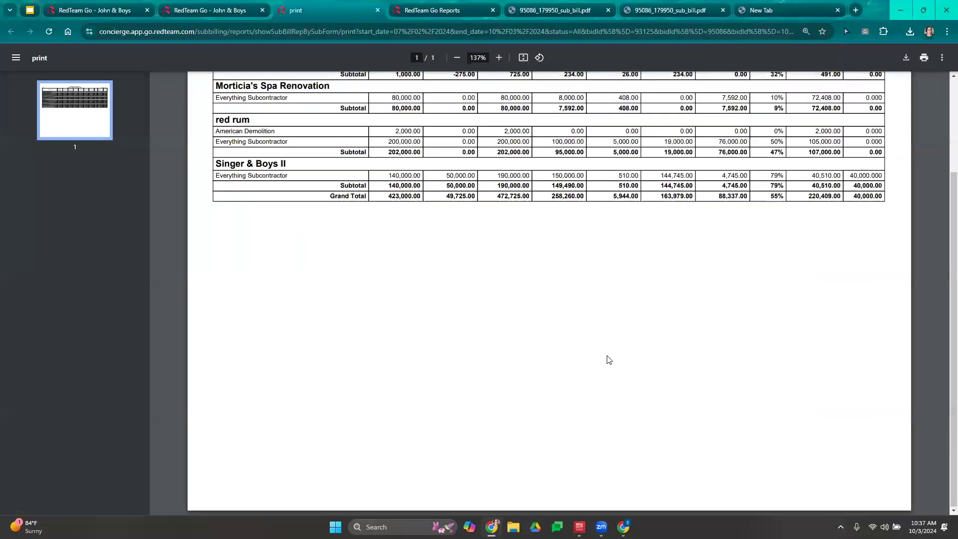
scroll(609, 359, "up", 2)
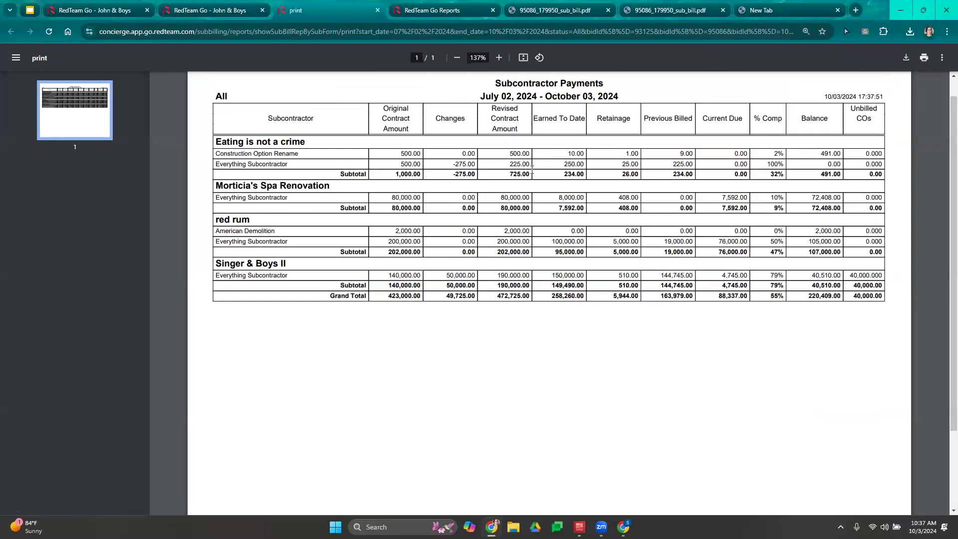
scroll(545, 189, "up", 1)
scroll(546, 188, "down", 2)
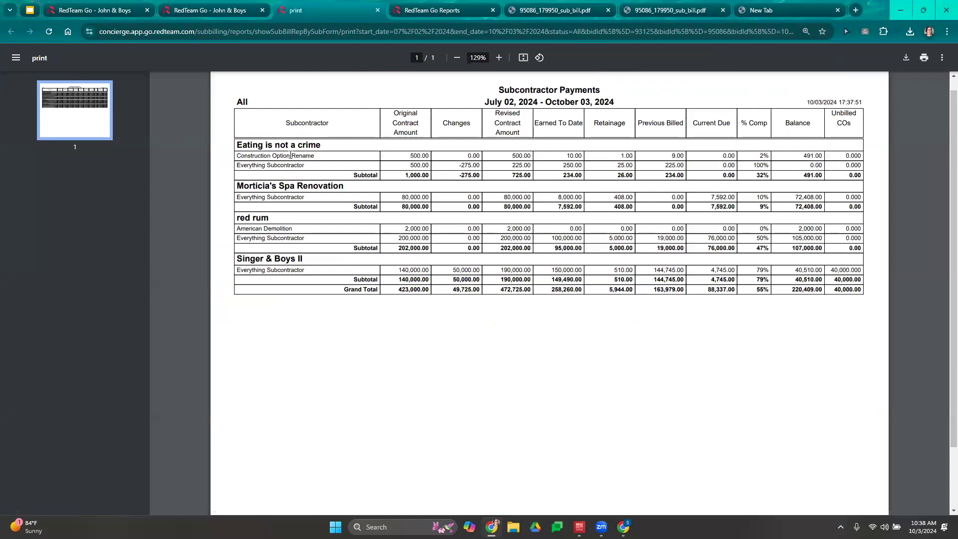
scroll(291, 155, "up", 2)
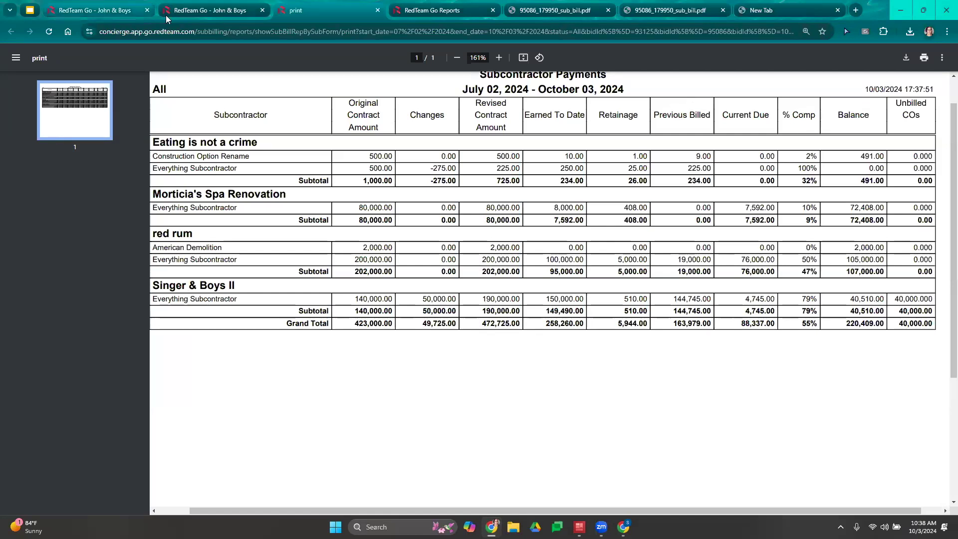
scroll(421, 136, "up", 1)
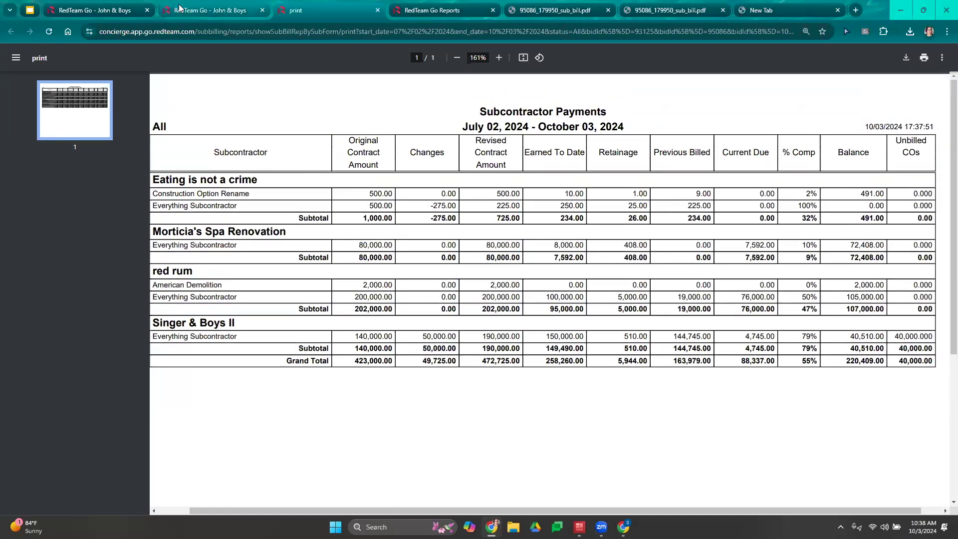
- Return from the printed report to Accounting, open the WIP Report and set its start date to 09/01/2024
left_click(179, 9)
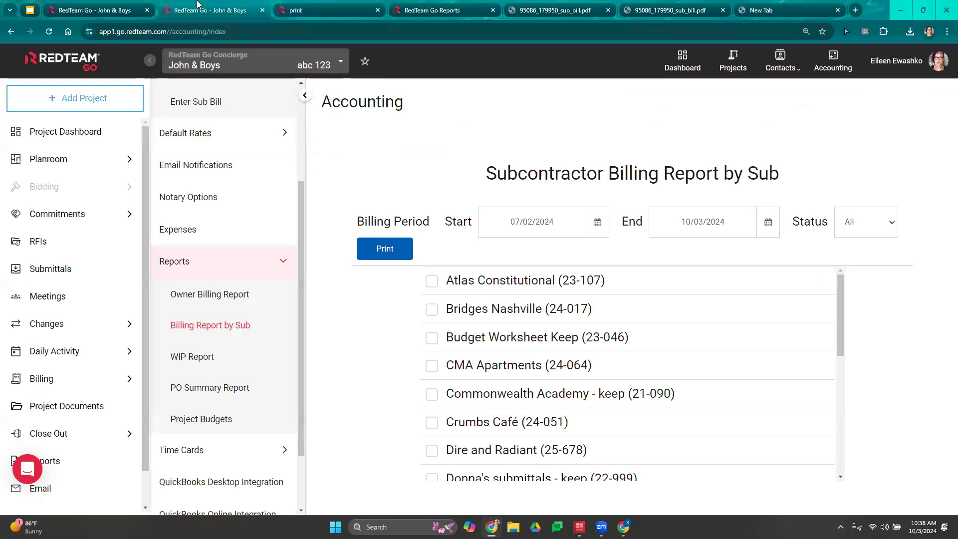
left_click(198, 372)
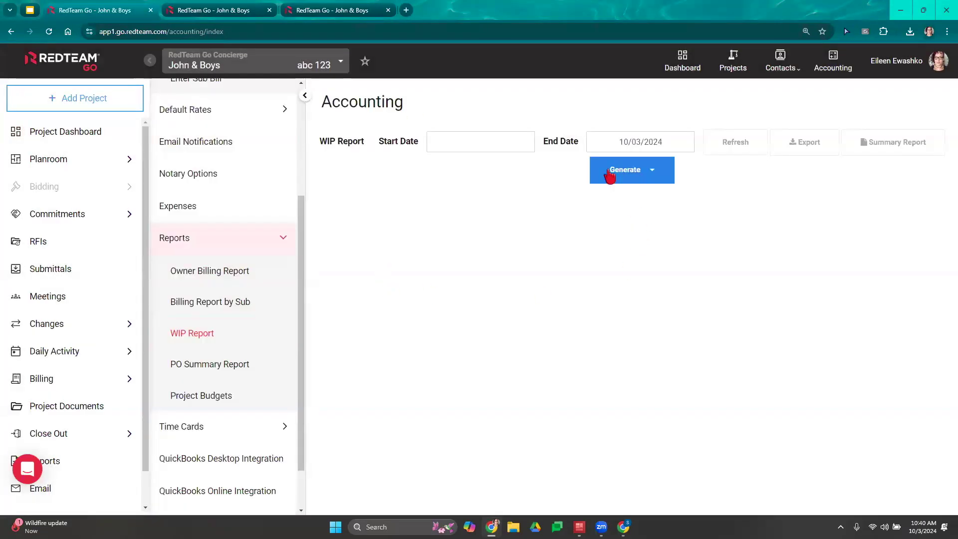
left_click(459, 142)
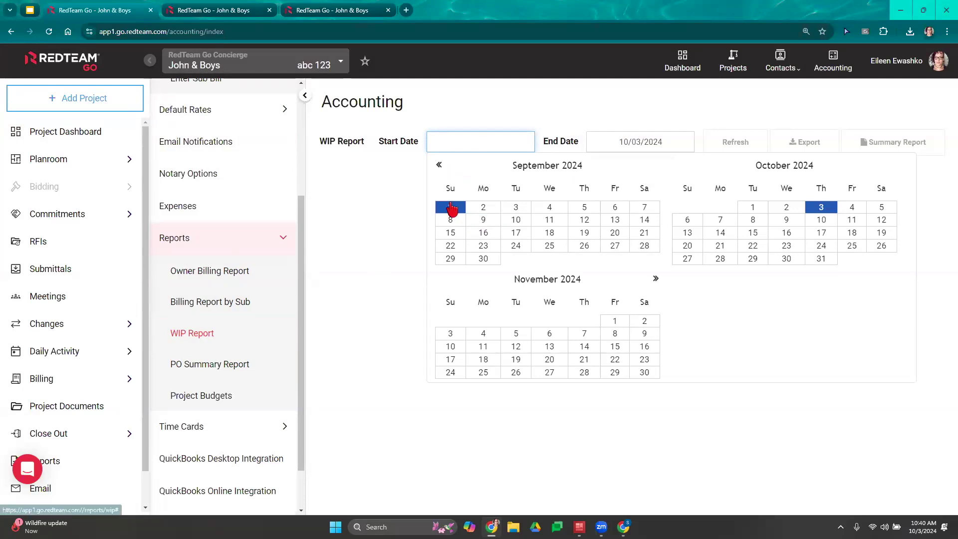
left_click(450, 206)
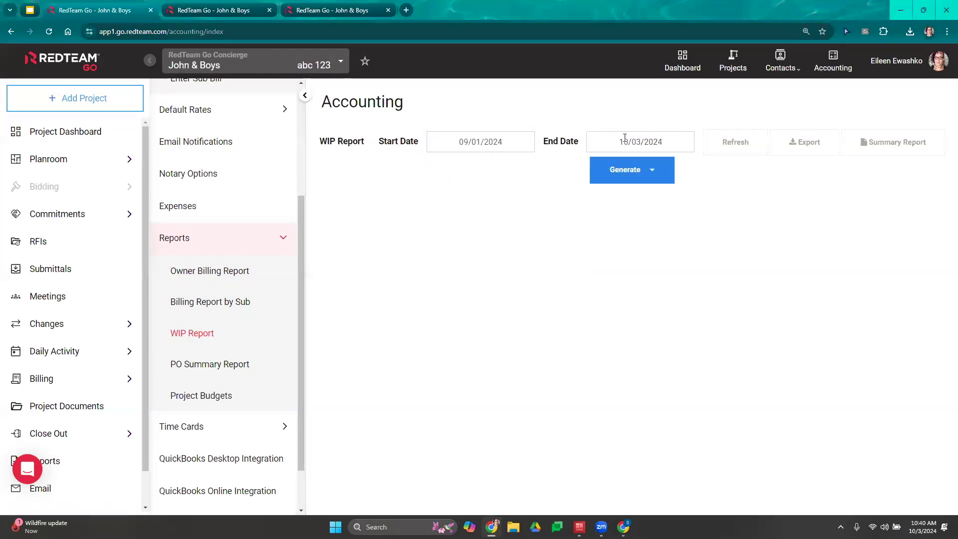
- Generate the WIP Report for active projects only and start an export of it
left_click(659, 171)
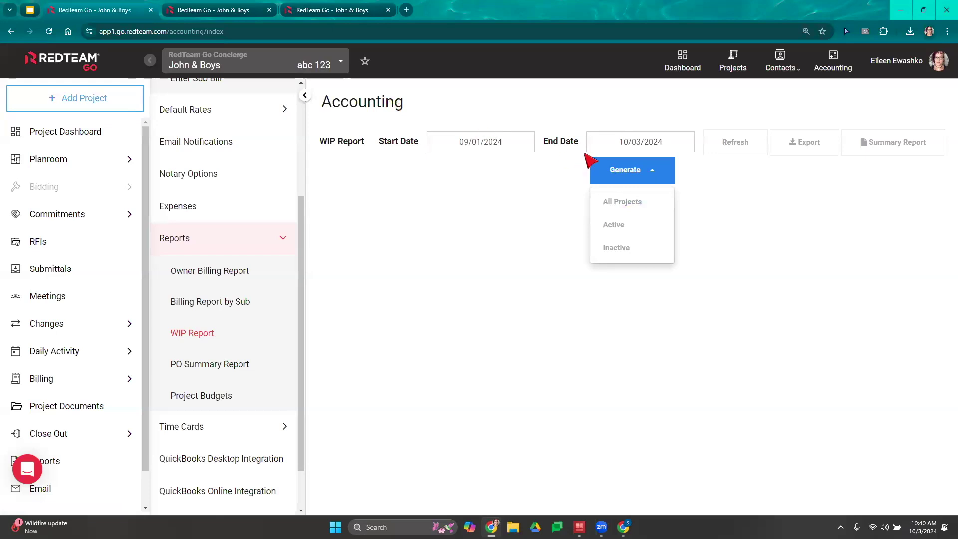
left_click(628, 223)
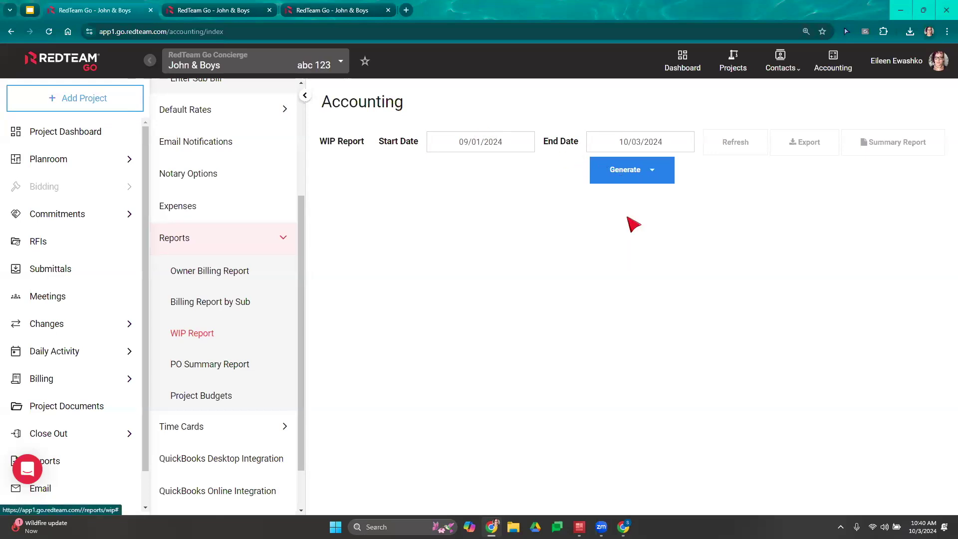
left_click(816, 150)
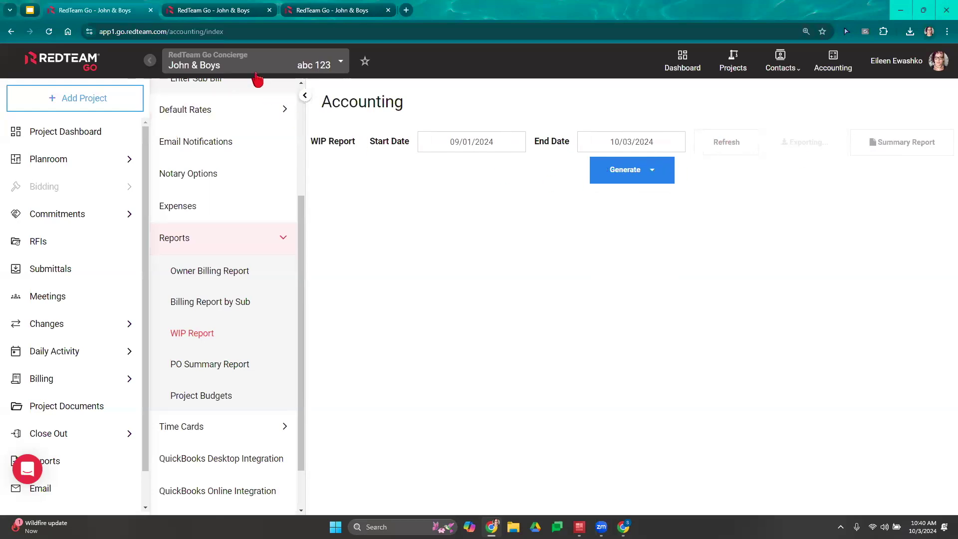
- Widen the report area and examine the WIP Report's job rows and its prior-year and year-to-date columns
left_click(304, 96)
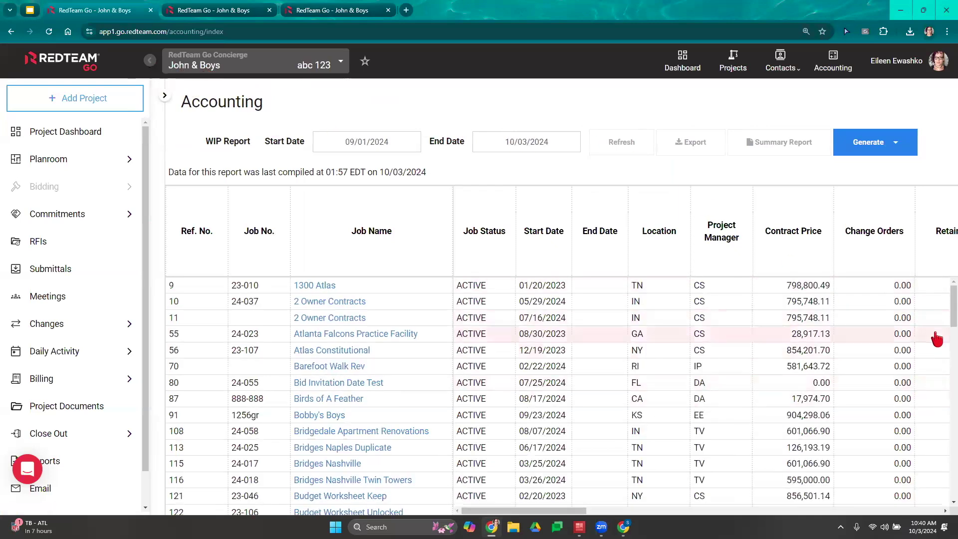
scroll(823, 368, "down", 15)
scroll(572, 450, "down", 5)
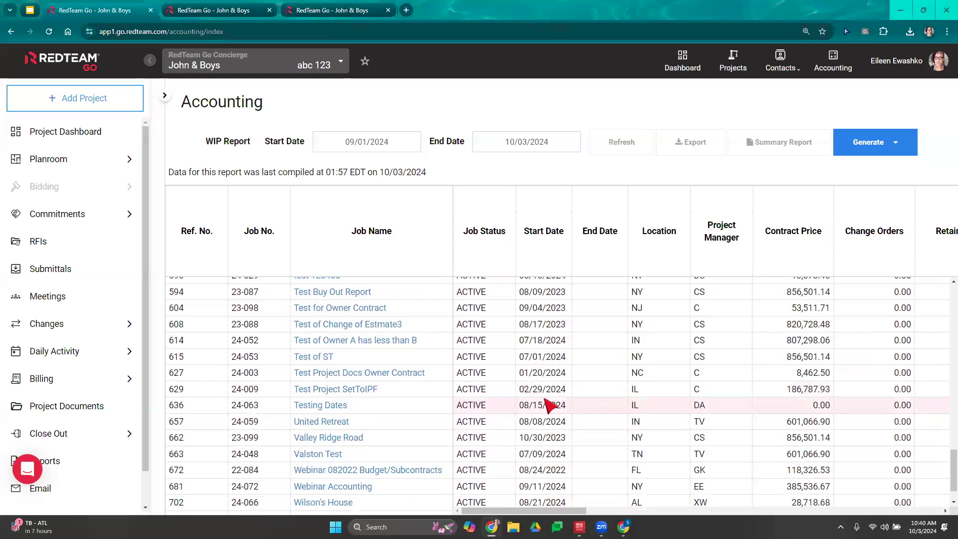
scroll(548, 399, "up", 20)
scroll(671, 383, "up", 4)
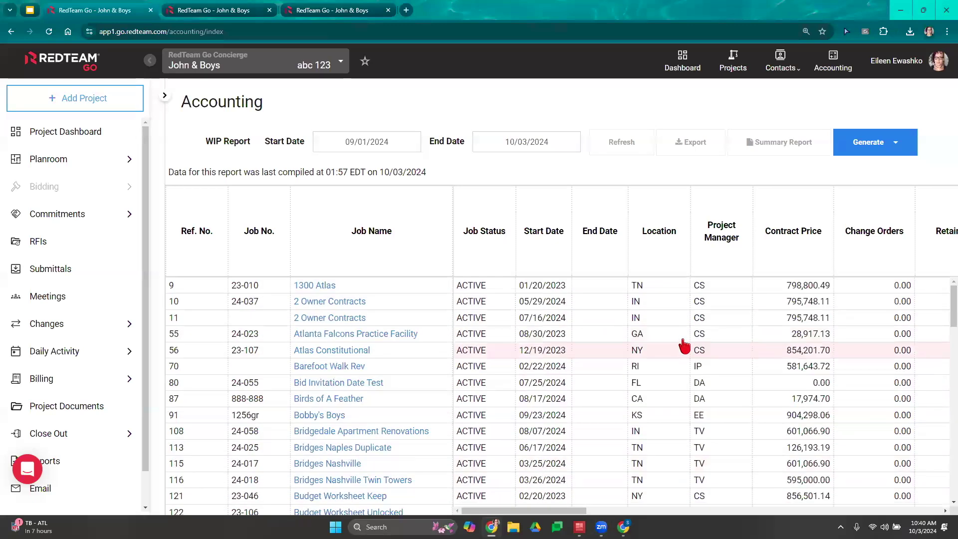
left_click_drag(519, 511, 807, 510)
- Export the WIP Report, open the newly downloaded .xlsx file in OfficeSuite and dismiss the trial offer
left_click(697, 147)
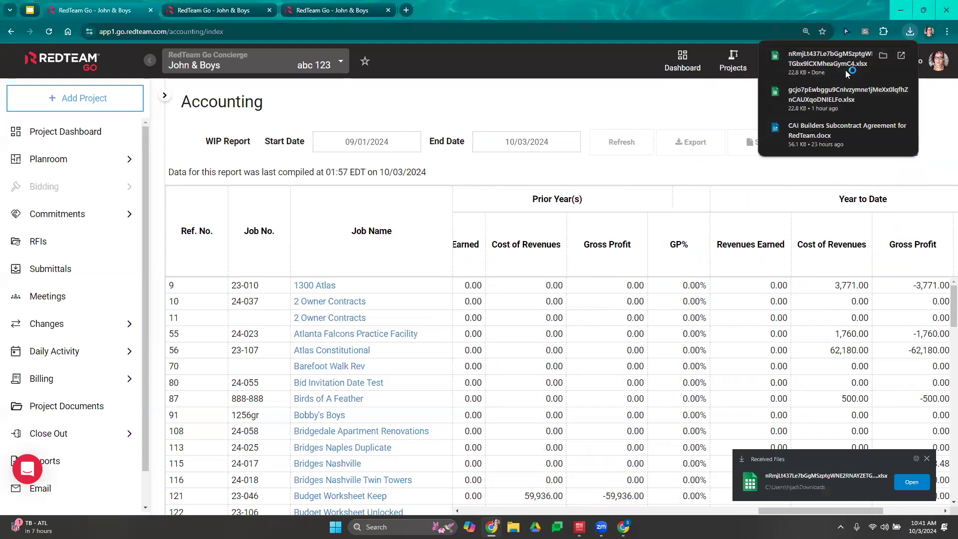
left_click(834, 60)
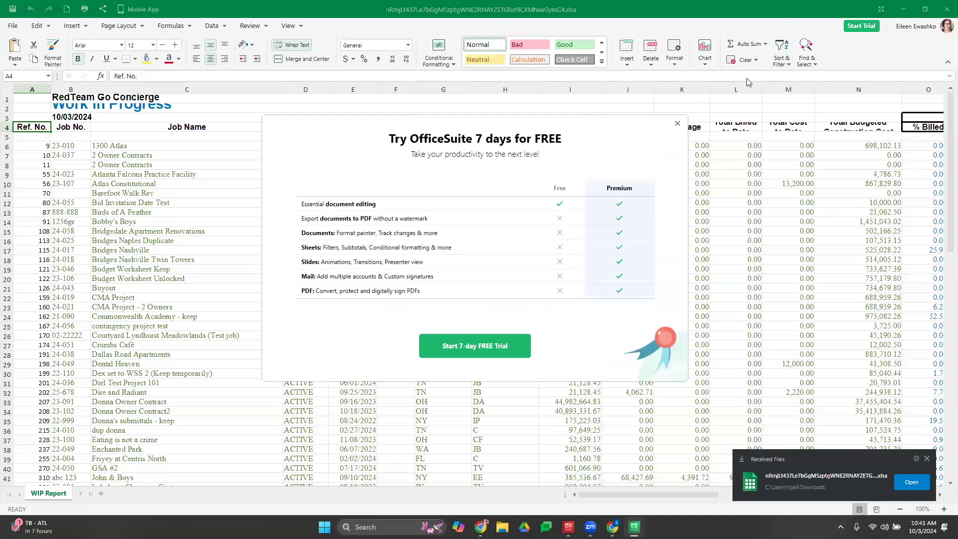
left_click(677, 123)
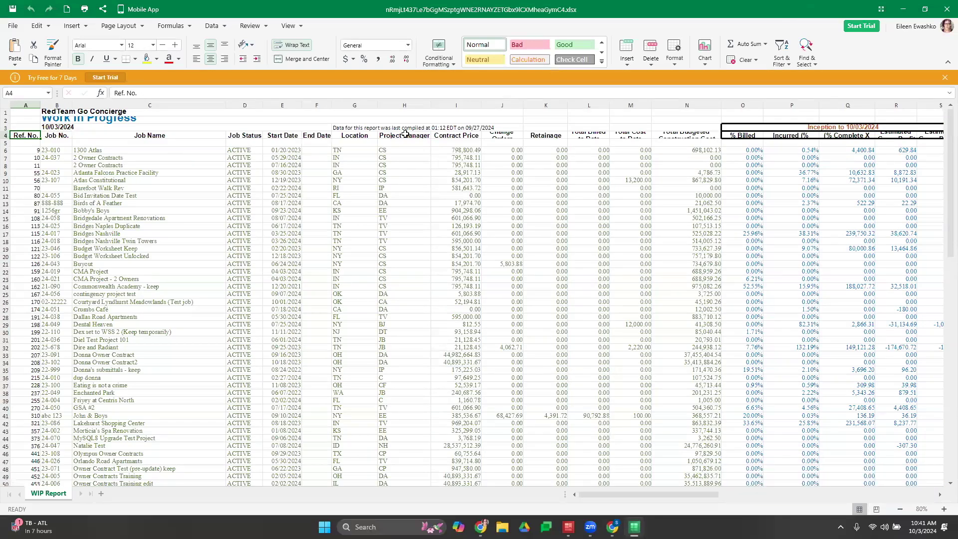
- Auto-fit the height of header row 4 and review the WIP spreadsheet's billing, cost, revenue and gross profit columns
double_click(6, 140)
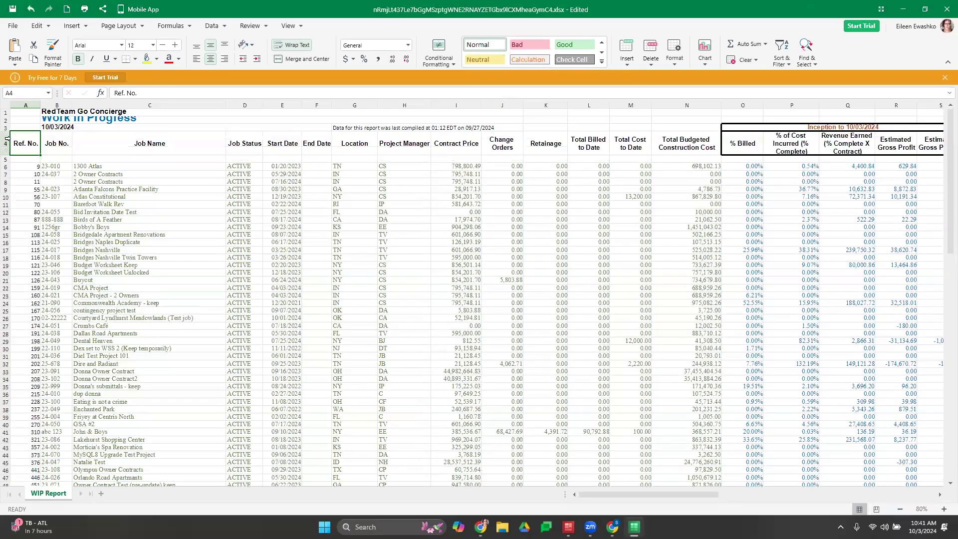
left_click(614, 311)
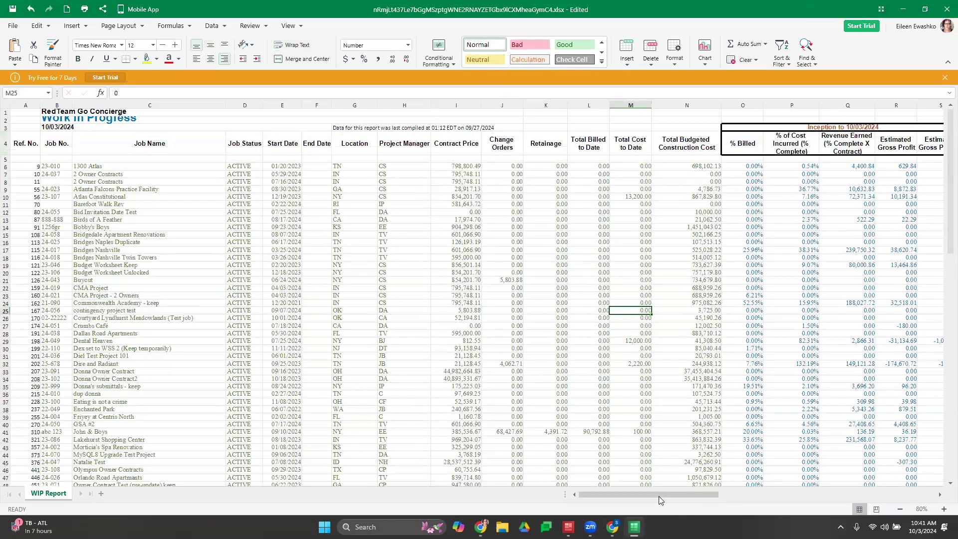
scroll(711, 487, "right", 3)
scroll(770, 482, "right", 10)
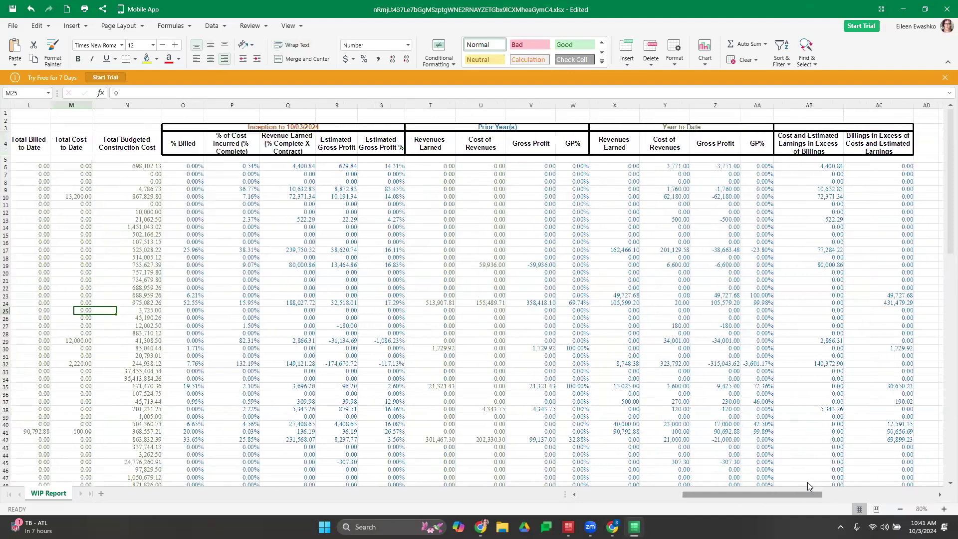
scroll(337, 339, "left", 3)
scroll(337, 339, "left", 2)
left_click(337, 340)
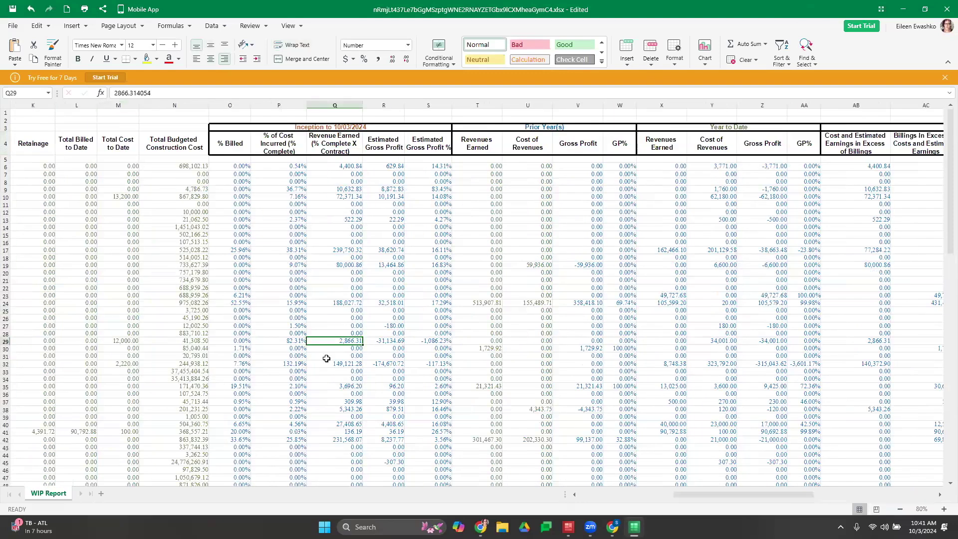
scroll(733, 495, "left", 10)
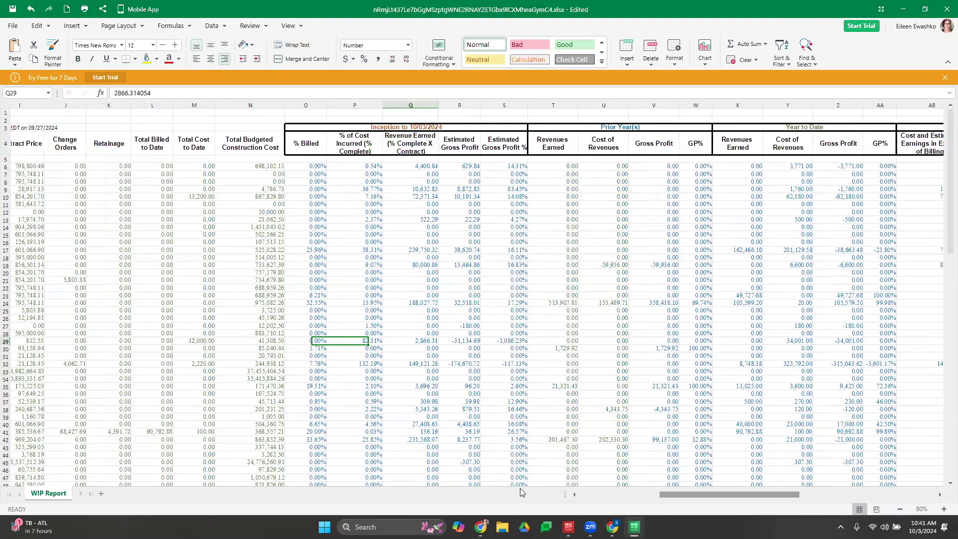
left_click(903, 9)
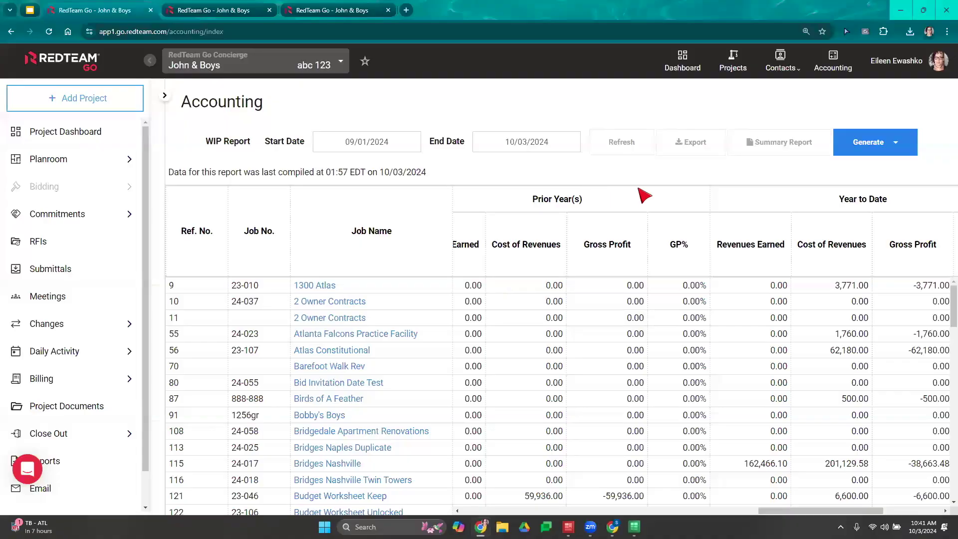
- Produce the WIP Summary Report, open its downloaded PDF for review and return to the Accounting page
left_click(757, 145)
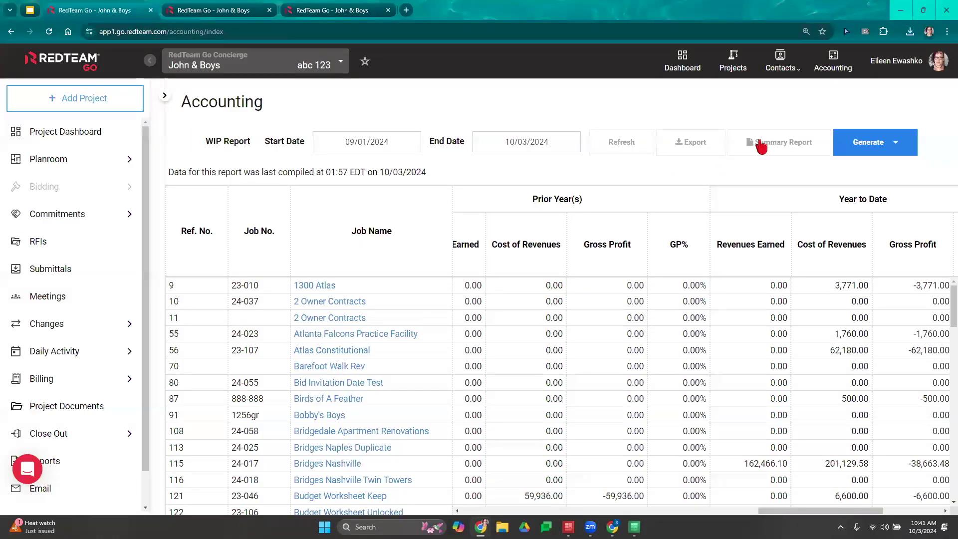
left_click(813, 63)
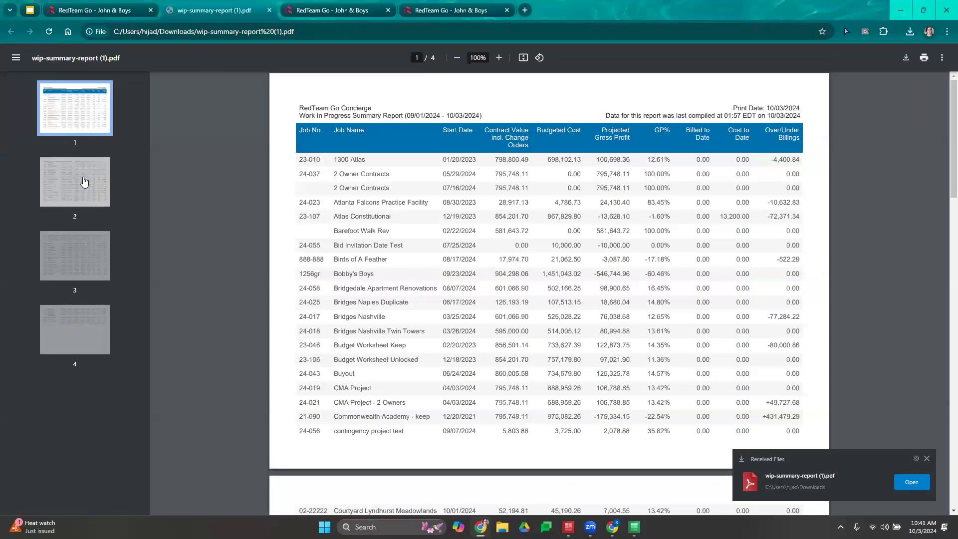
left_click(50, 180)
left_click(90, 131)
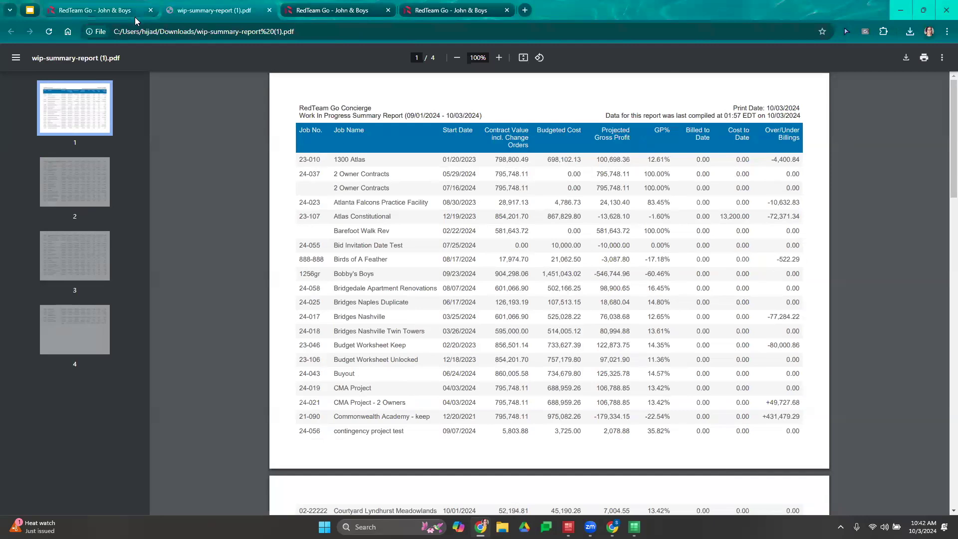
left_click(114, 10)
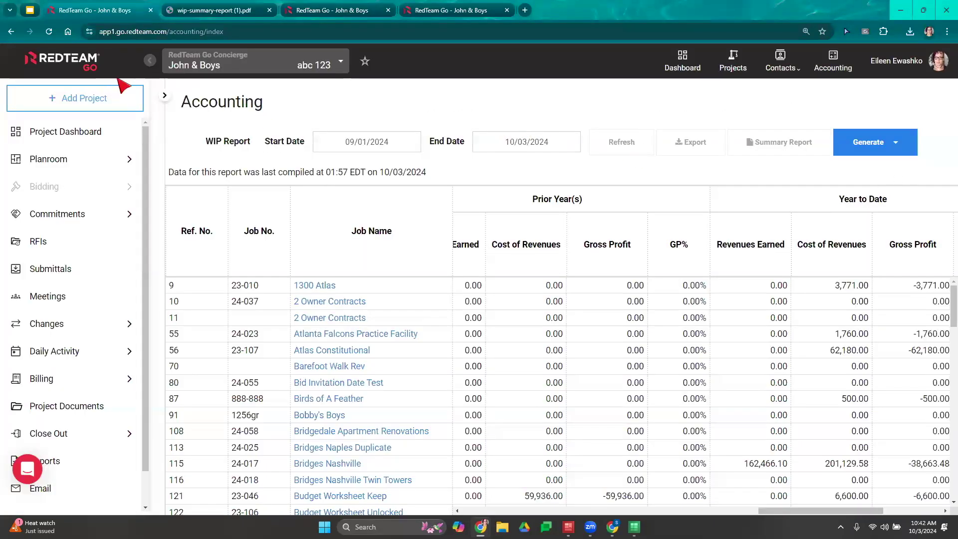
- Bring back the Accounting report list and view the project status options for generating the WIP Report
left_click(164, 96)
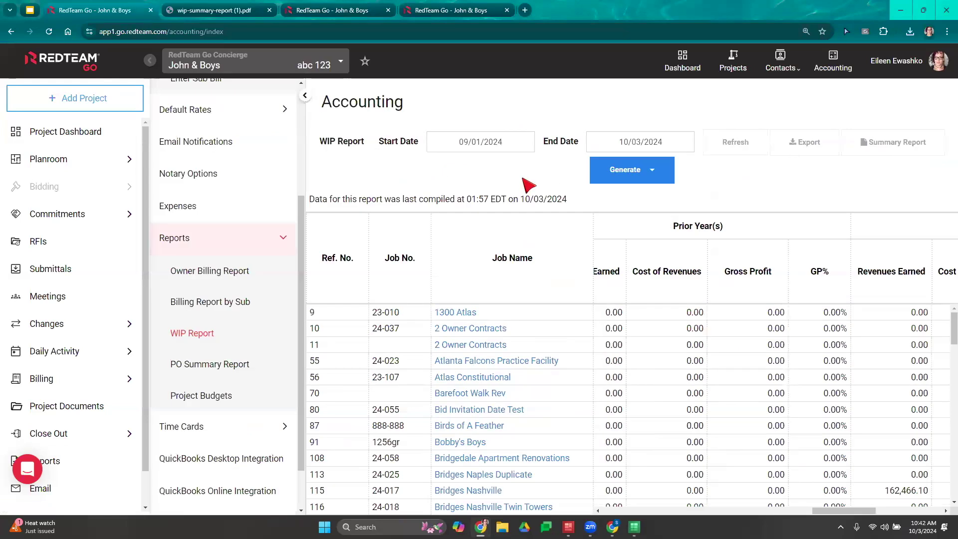
left_click(613, 175)
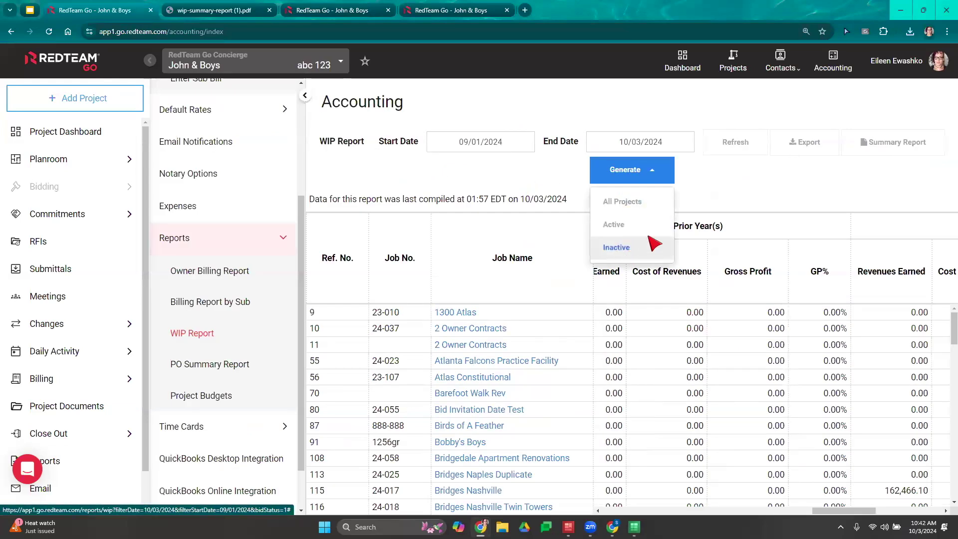
left_click(759, 199)
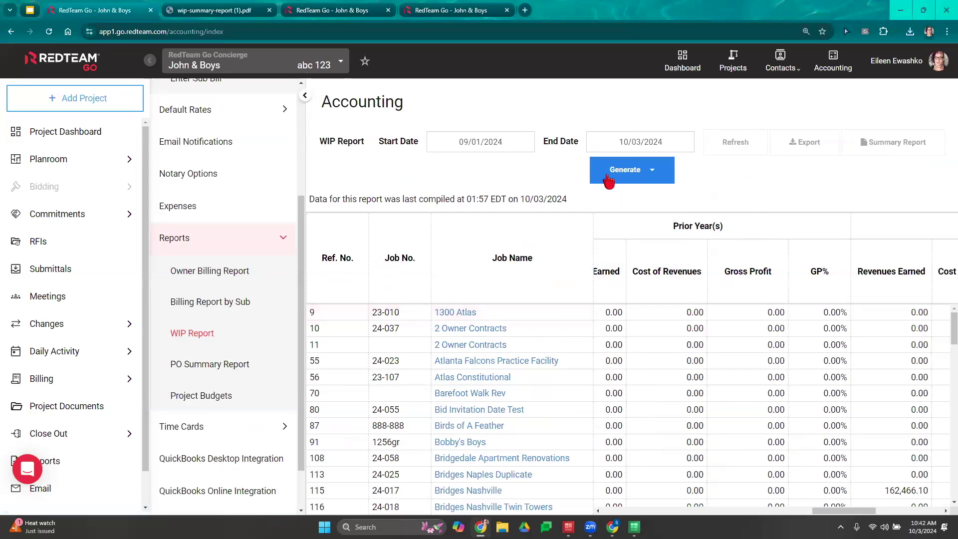
- Open the PO Summary Report, check all POs and look through the list of selected jobs
left_click(226, 363)
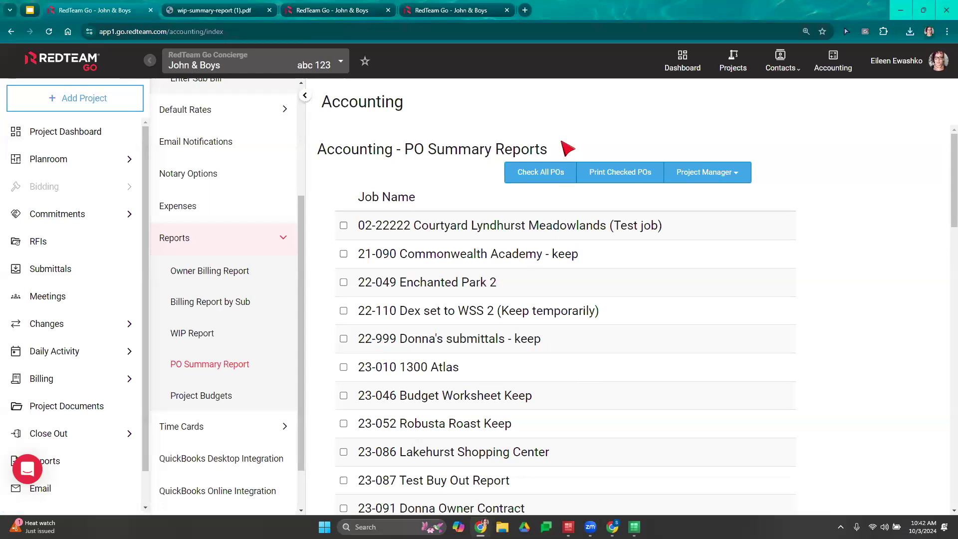
left_click(565, 177)
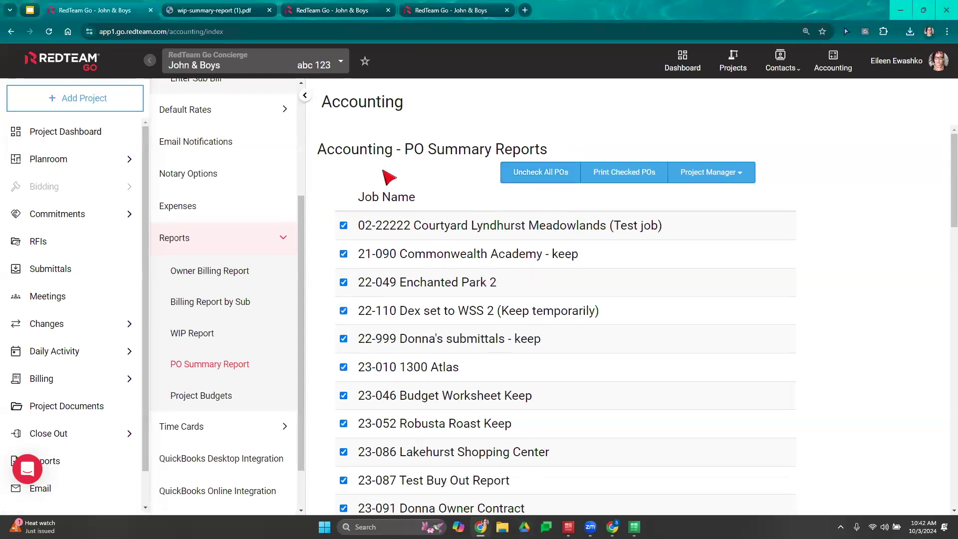
scroll(359, 458, "down", 5)
scroll(256, 207, "down", 1)
scroll(419, 338, "down", 3)
scroll(449, 411, "down", 5)
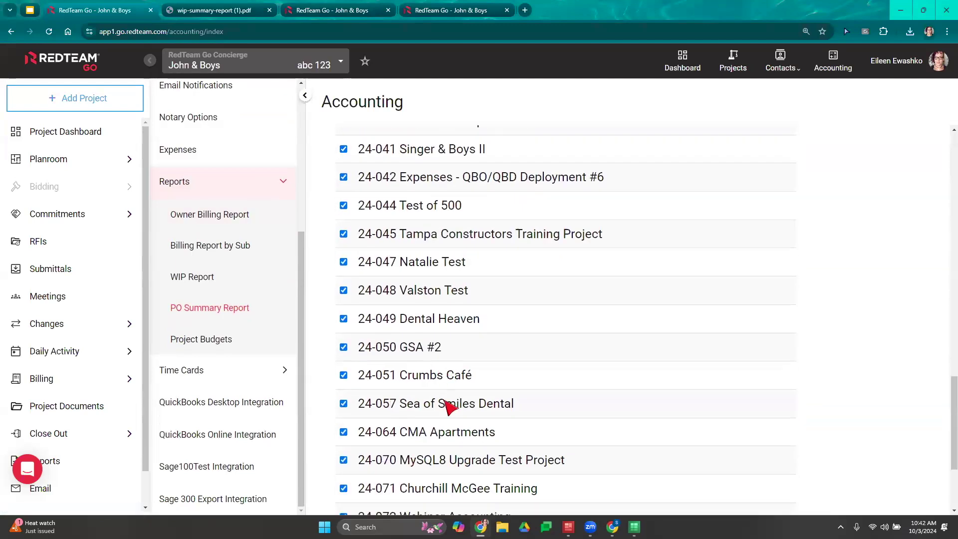
scroll(519, 359, "up", 15)
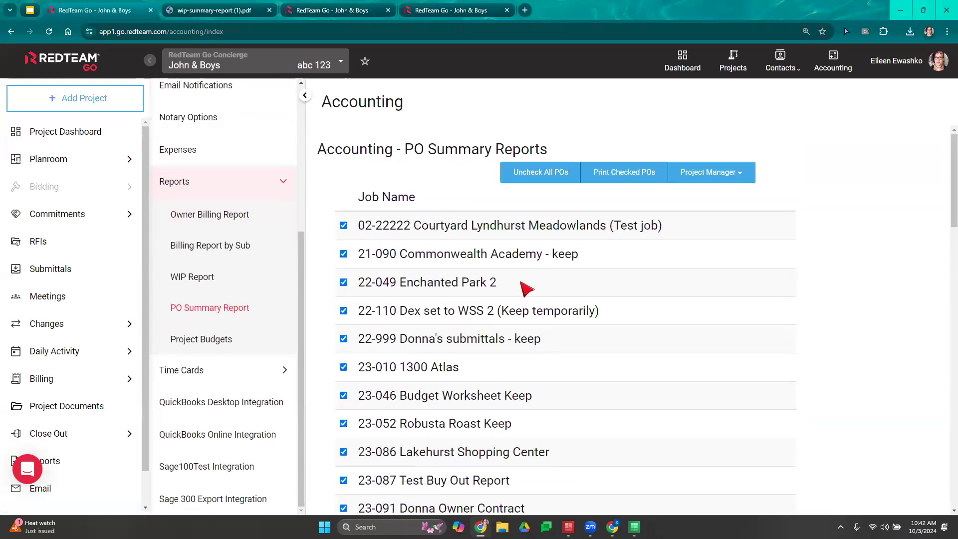
- Filter the PO Summary Report's job list to the signed-in user's projects by project manager
left_click(640, 175)
left_click(733, 176)
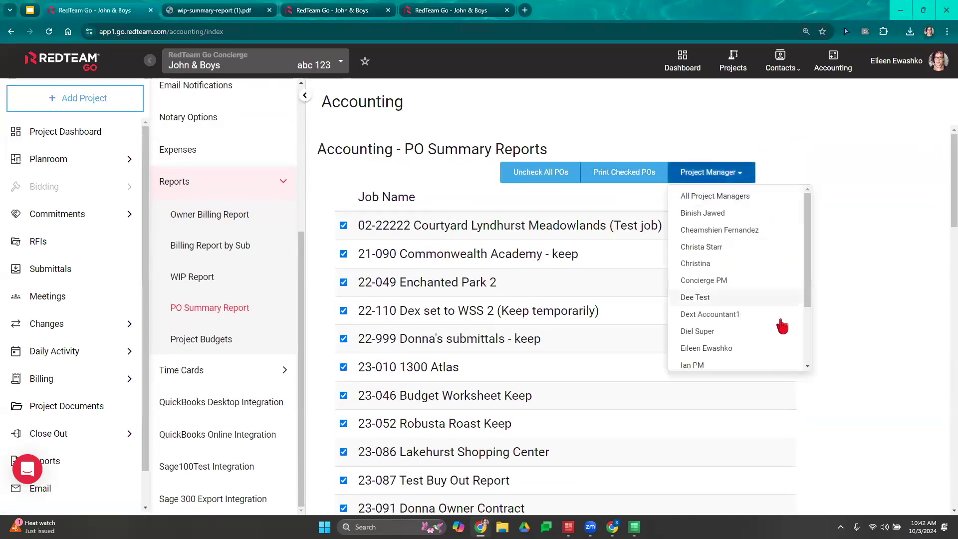
left_click(738, 349)
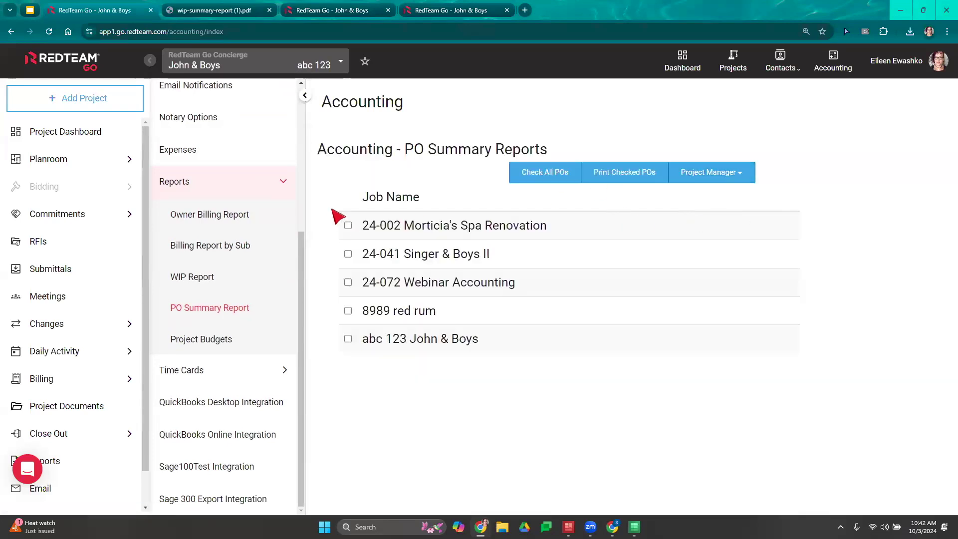
- Check all POs in the filtered list, print them and view the PO Summary Report PDF in a maximized window
left_click(522, 178)
left_click(649, 172)
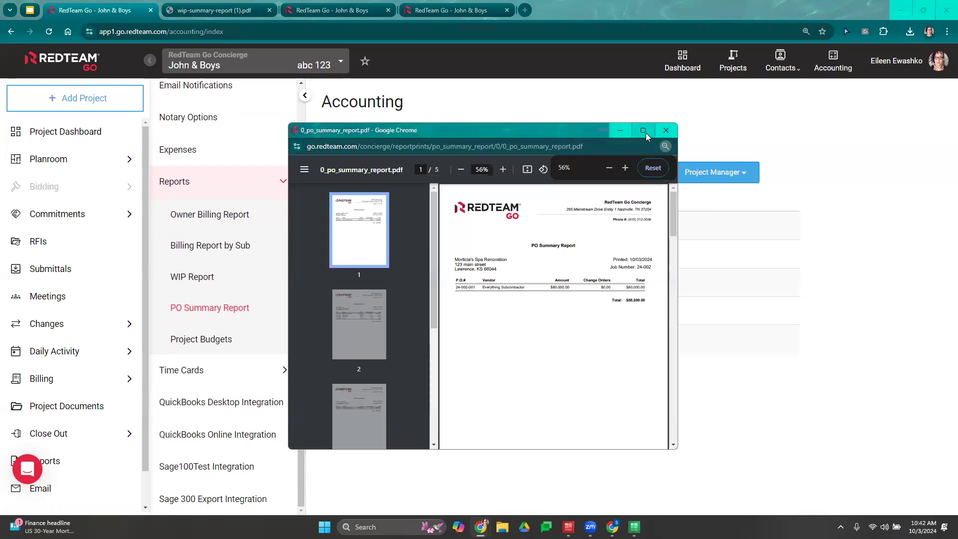
left_click(643, 131)
scroll(465, 259, "up", 5)
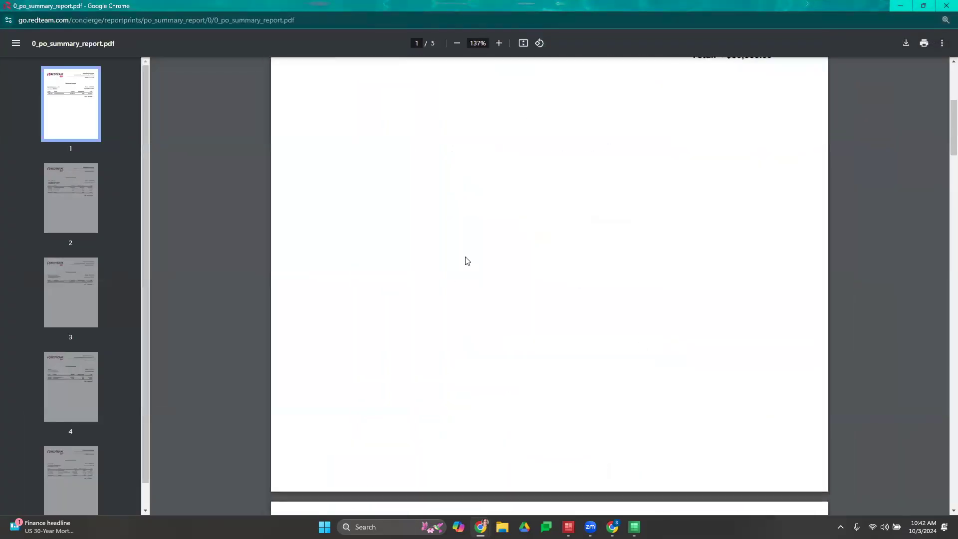
scroll(474, 257, "up", 5)
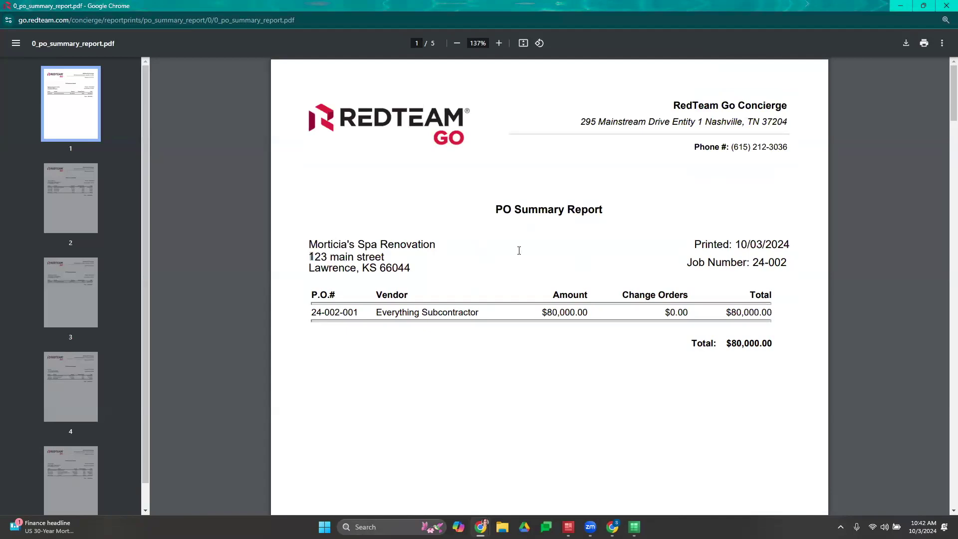
- Examine the Singer & Boys II page of the PO Summary Report, highlighting the Everything Subcontractor row's amount, change orders and total
scroll(524, 261, "down", 10)
scroll(550, 268, "down", 5)
left_click_drag(303, 177, 351, 178)
left_click(492, 183)
scroll(497, 224, "down", 1)
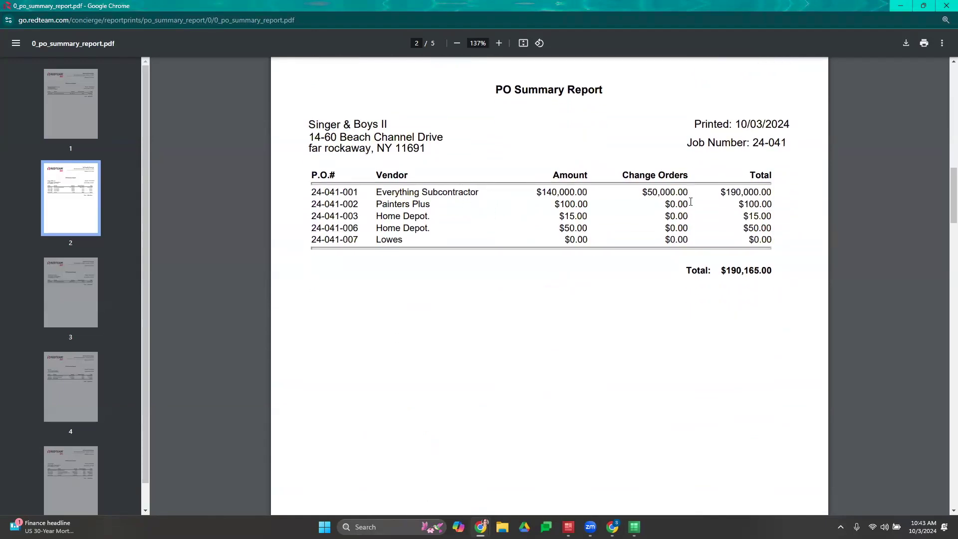
scroll(682, 221, "down", 4)
scroll(634, 207, "up", 2)
scroll(624, 135, "up", 1)
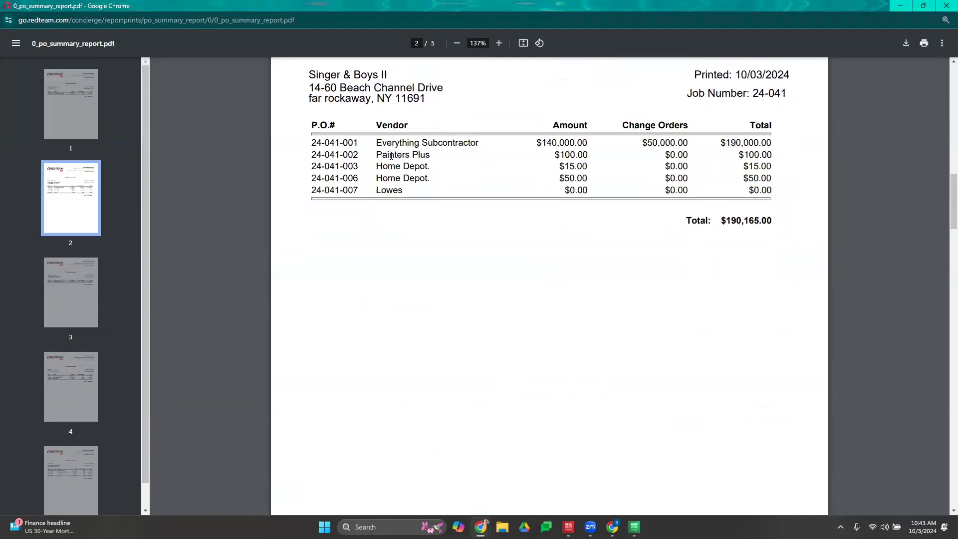
left_click_drag(377, 144, 701, 159)
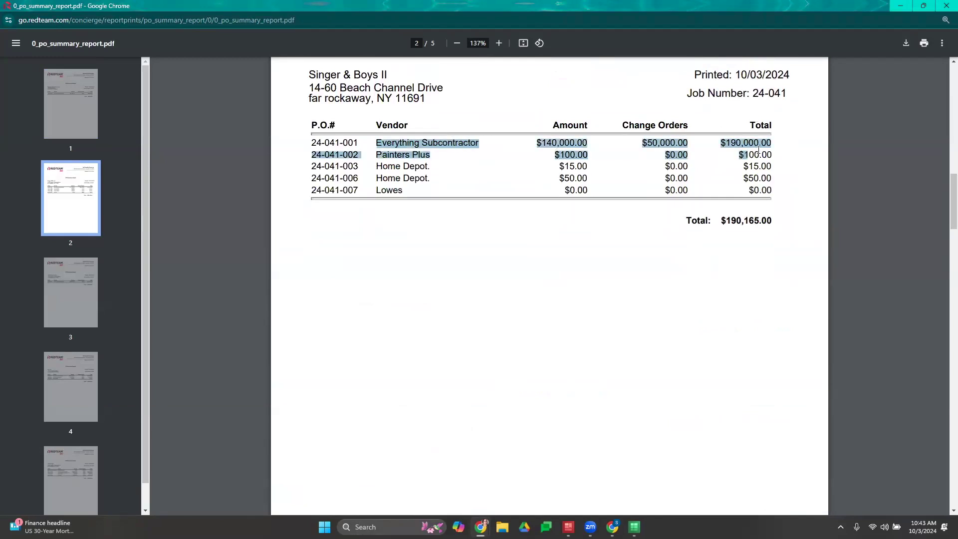
left_click_drag(759, 151, 776, 143)
scroll(501, 139, "up", 2)
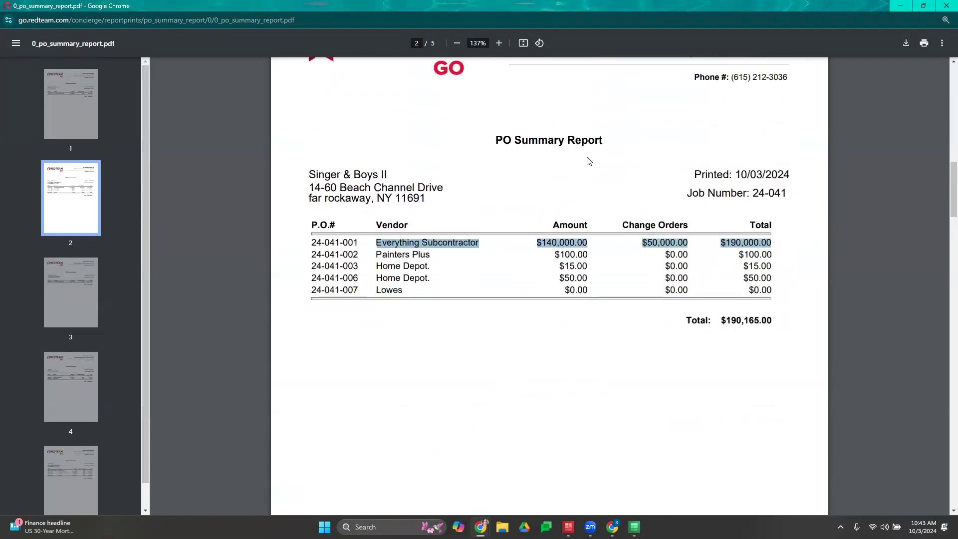
left_click(487, 295)
- Look through the remaining pages of the PO Summary Report PDF and close its window
scroll(479, 269, "down", 15)
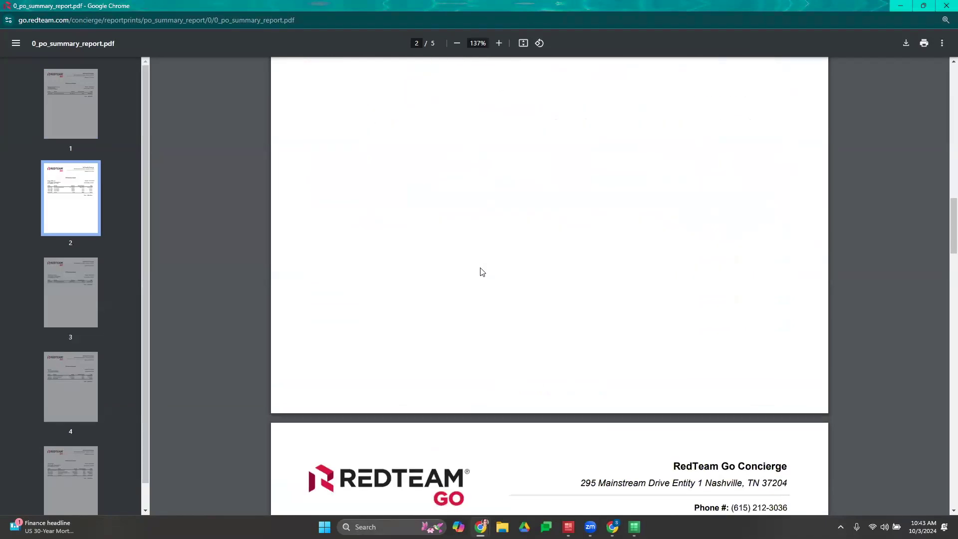
scroll(558, 318, "down", 20)
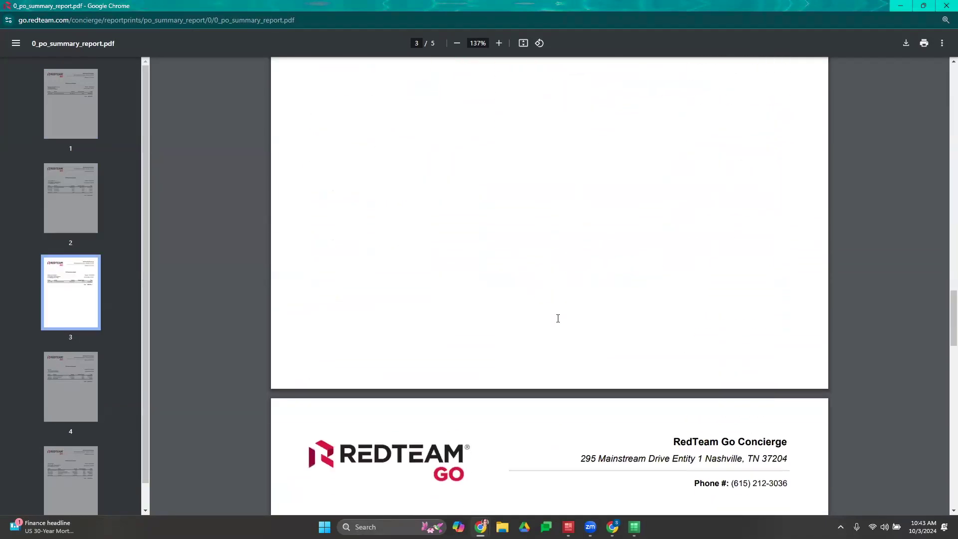
scroll(563, 323, "down", 10)
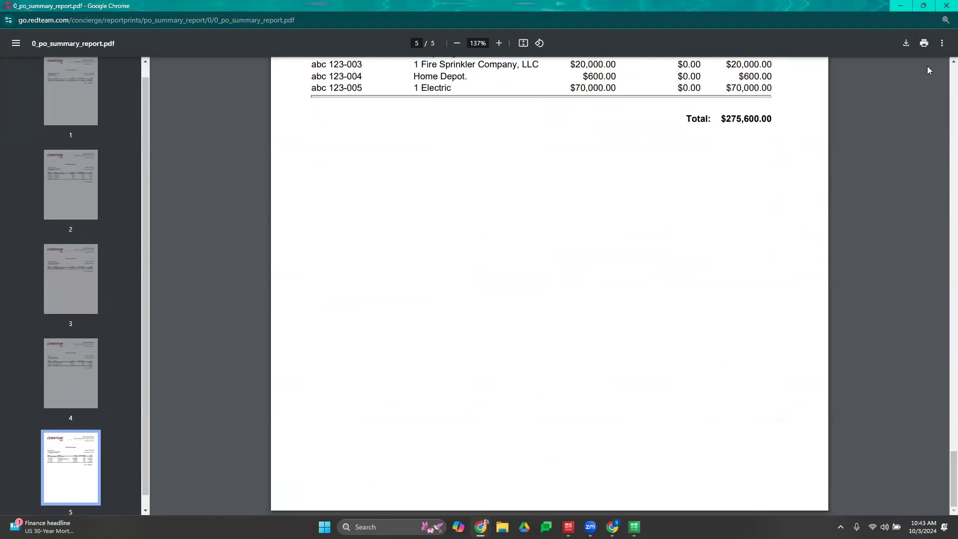
left_click(946, 5)
- Open the Project Budgets report and look through its list of jobs
left_click(240, 342)
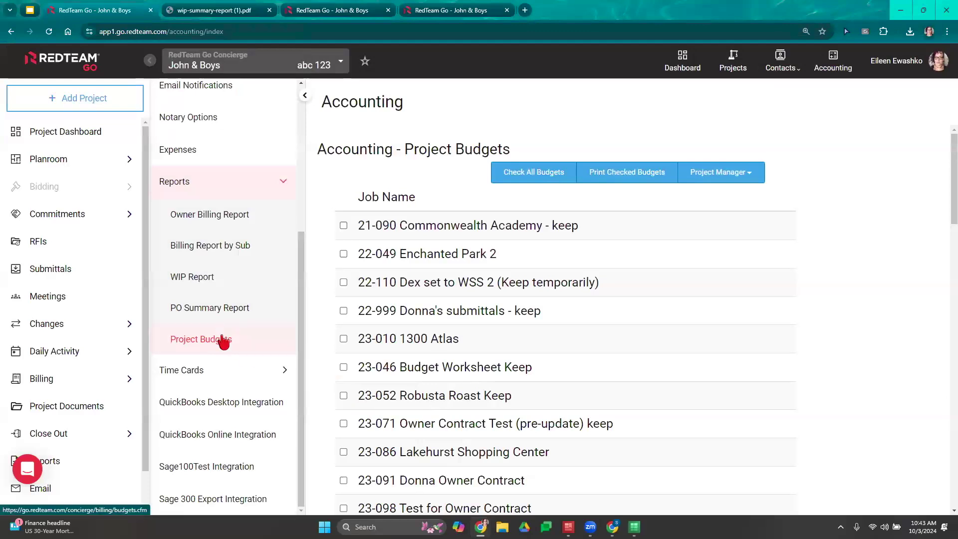
scroll(345, 254, "down", 20)
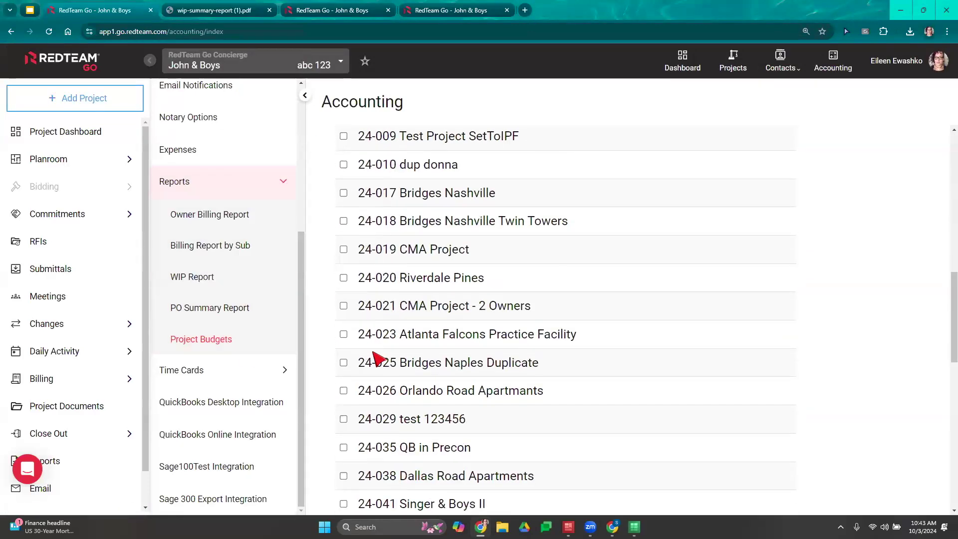
scroll(455, 337, "down", 4)
scroll(456, 265, "up", 20)
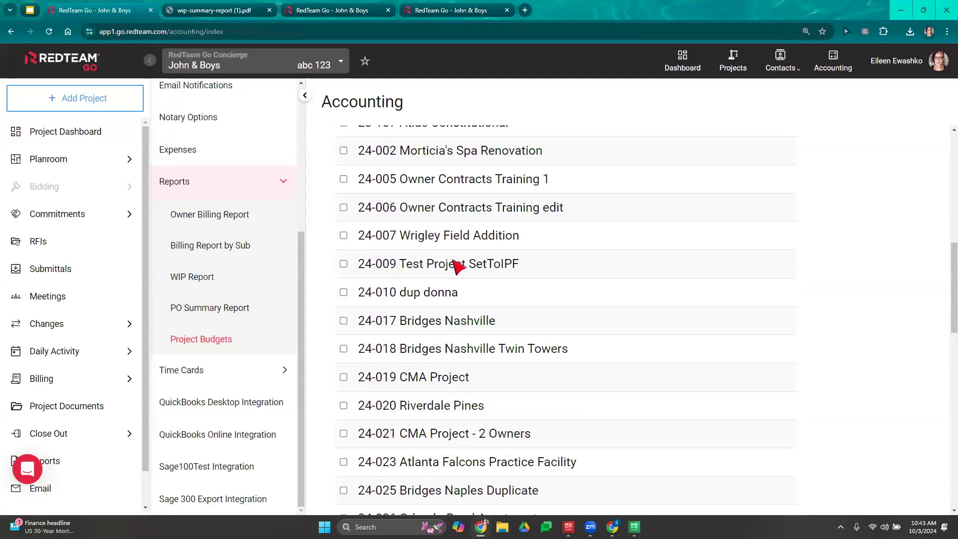
- Try to filter the Project Budgets job list to the signed-in user's projects by project manager
left_click(773, 175)
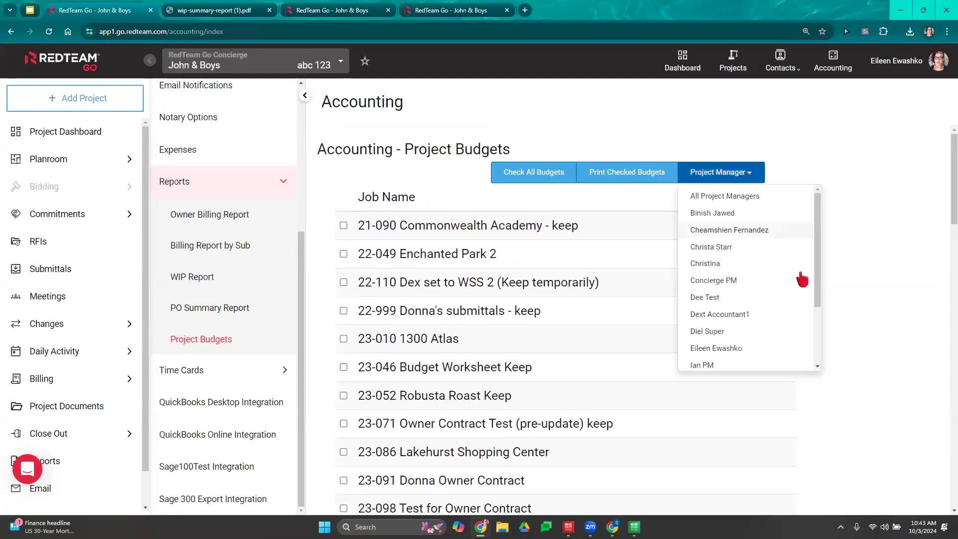
scroll(737, 347, "down", 1)
left_click(735, 298)
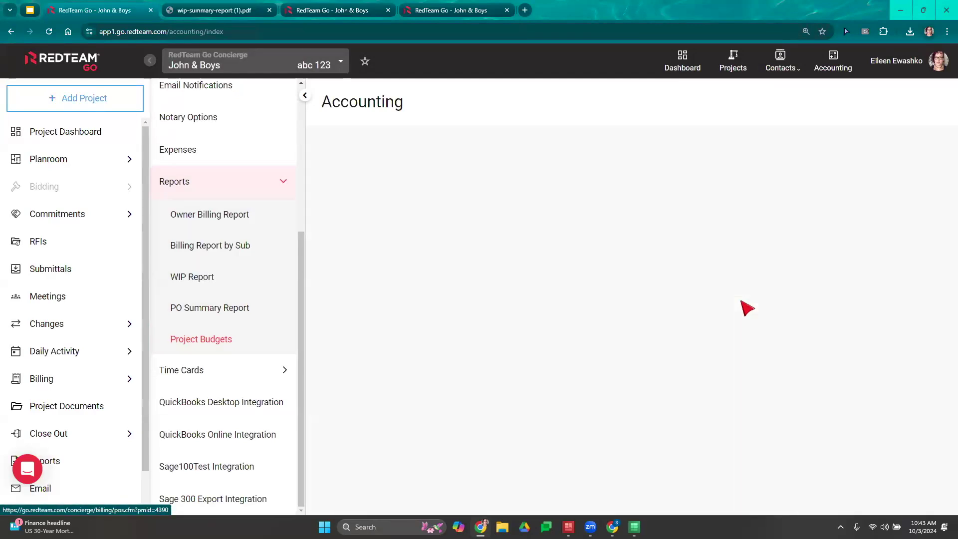
- Check all the jobs in the filtered list, print the checked reports and return to the Accounting page
left_click(349, 226)
left_click(349, 254)
left_click(348, 283)
left_click(348, 311)
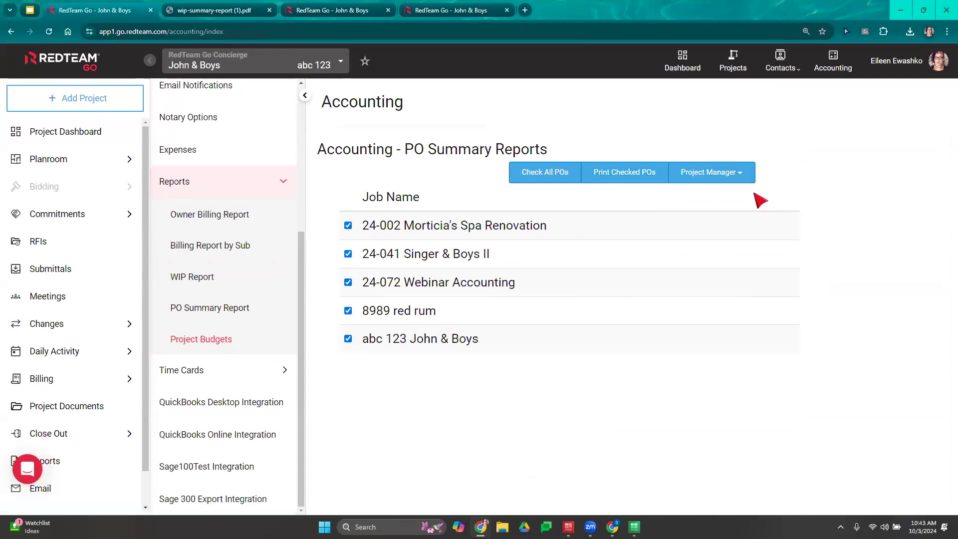
left_click(646, 179)
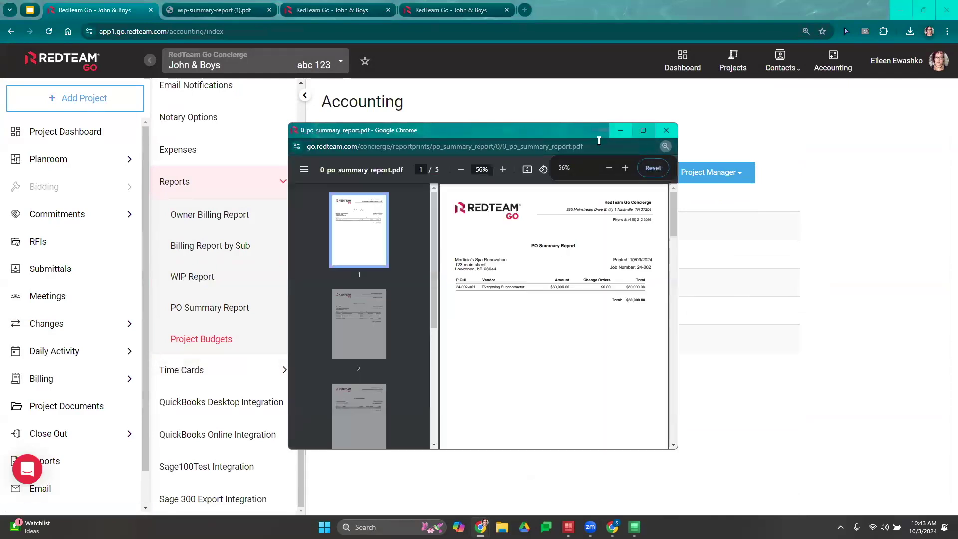
left_click(868, 234)
- Reopen Project Budgets and try the project manager filter for the signed-in user once more
left_click(227, 340)
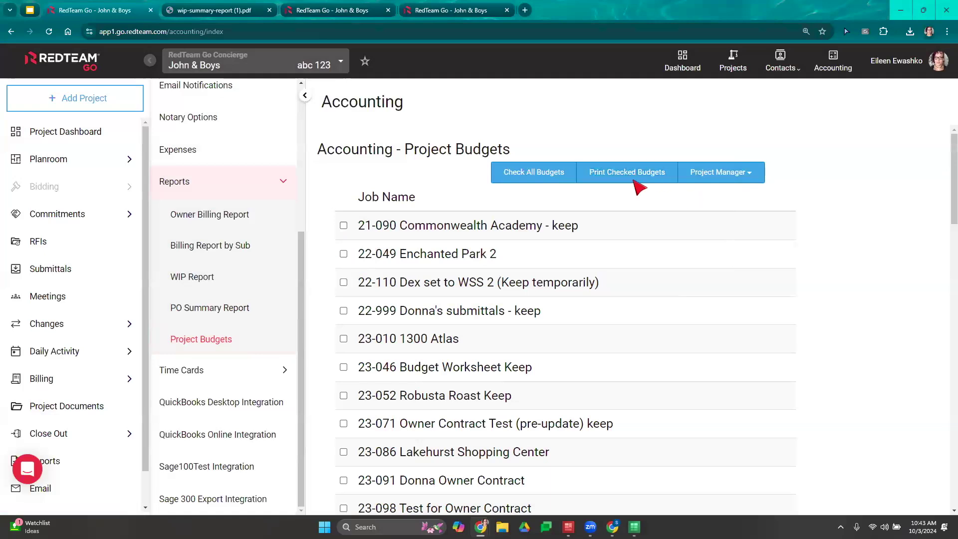
left_click(718, 172)
scroll(689, 319, "down", 2)
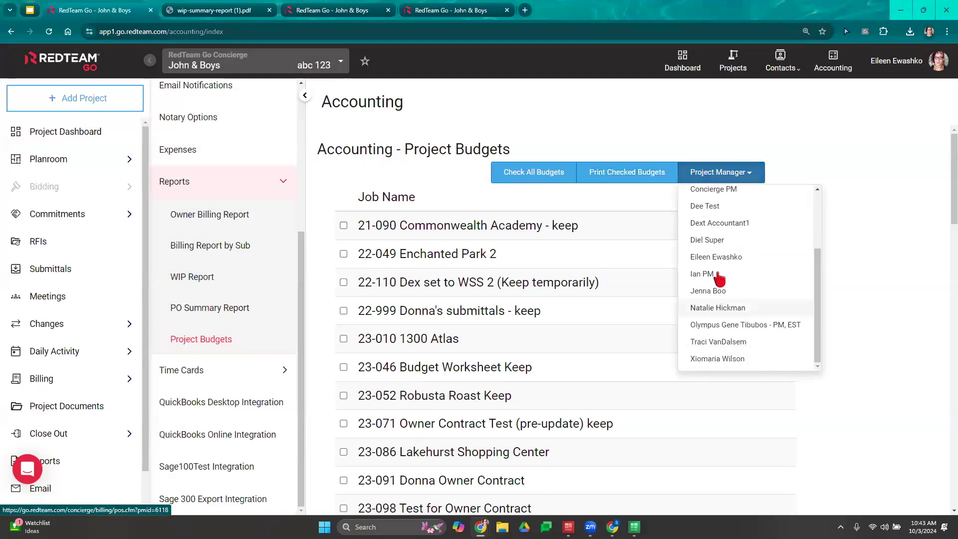
left_click(688, 352)
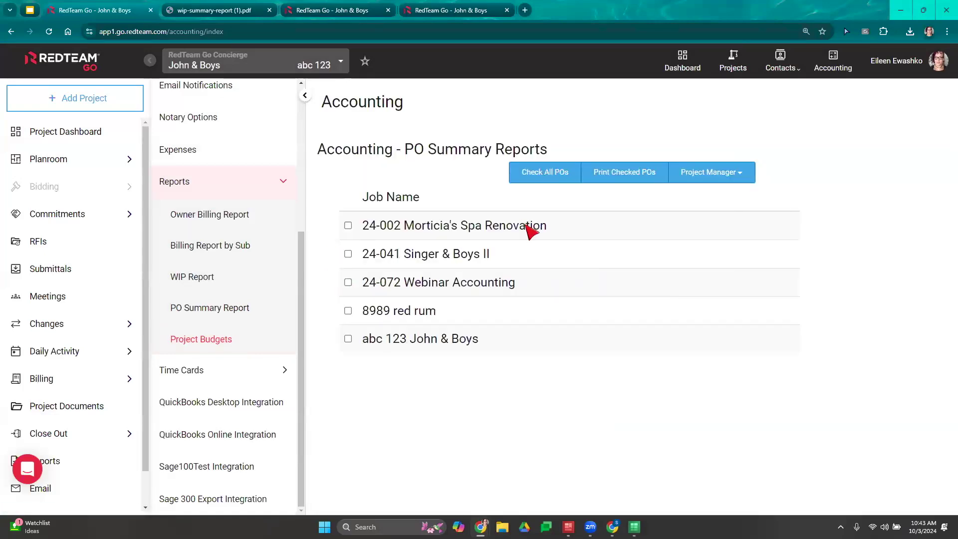
- Reopen Project Budgets, check jobs 21-090, 22-049 and 22-110, and print the checked budgets, closing the old PO summary window
left_click(220, 339)
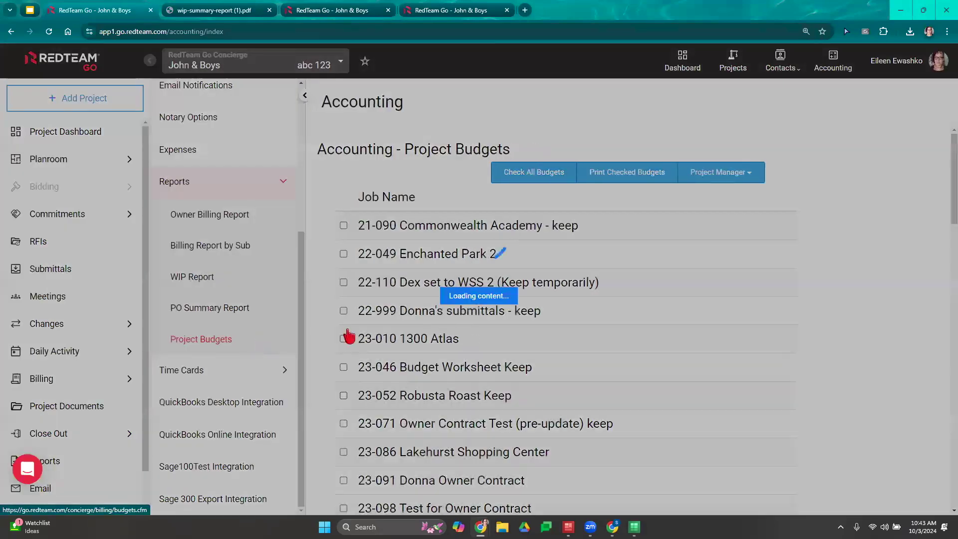
left_click(344, 226)
left_click(344, 255)
left_click(344, 283)
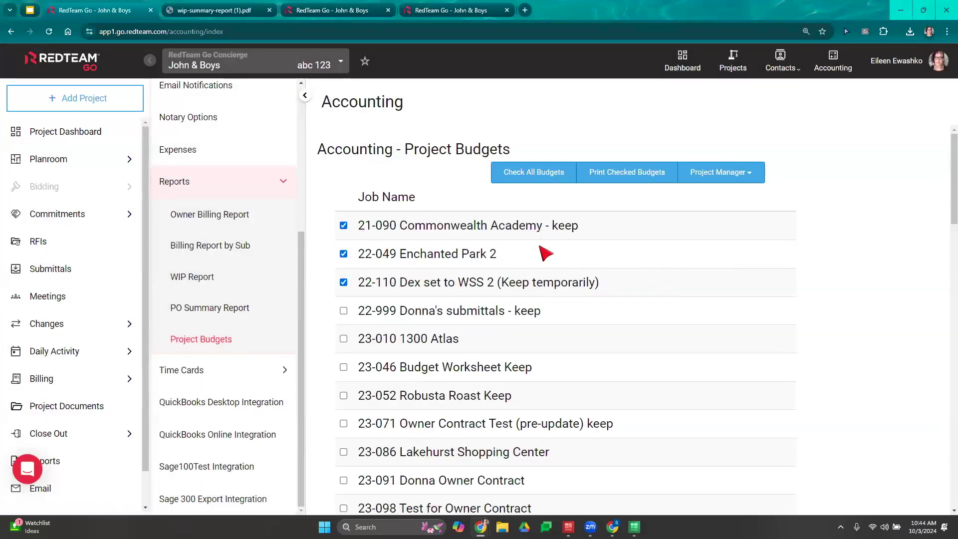
left_click(628, 175)
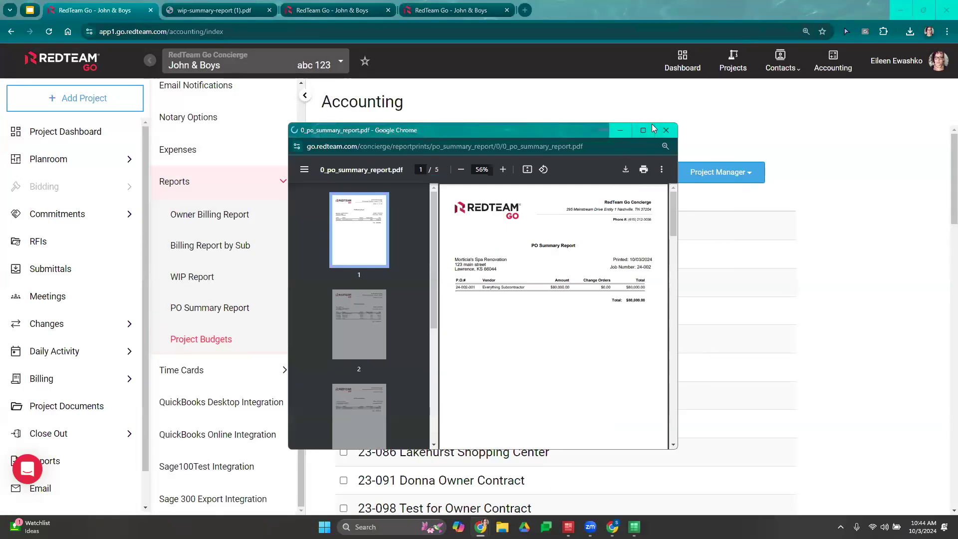
left_click(667, 133)
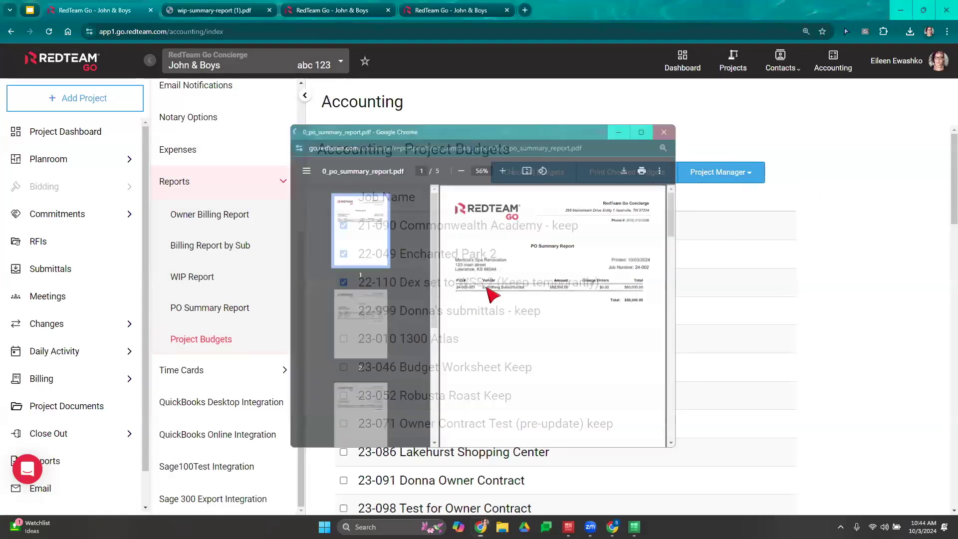
left_click(633, 178)
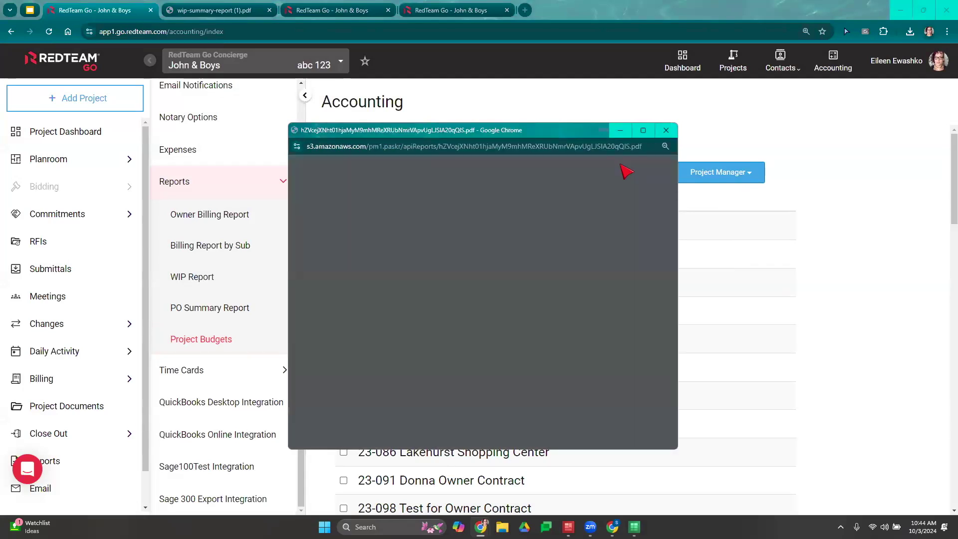
- Maximize the Budget Report PDF, look through the budget amounts and totals of the three printed jobs, and close it
double_click(645, 140)
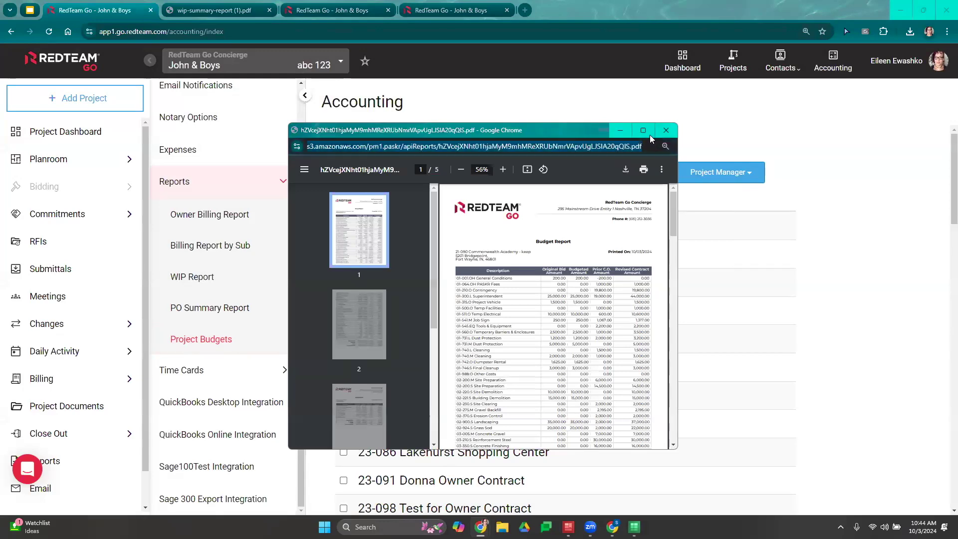
scroll(647, 140, "up", 8)
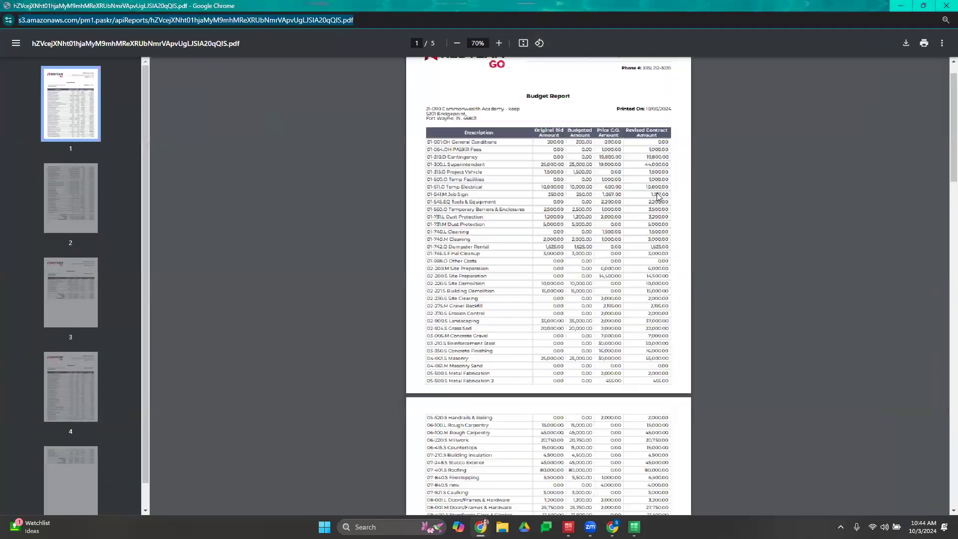
scroll(657, 207, "down", 2)
scroll(636, 217, "down", 12)
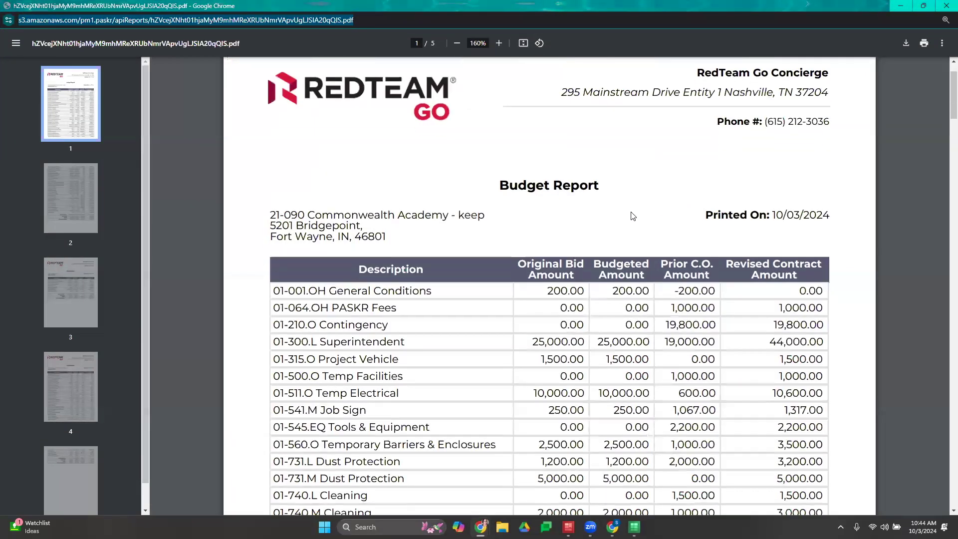
scroll(640, 220, "down", 20)
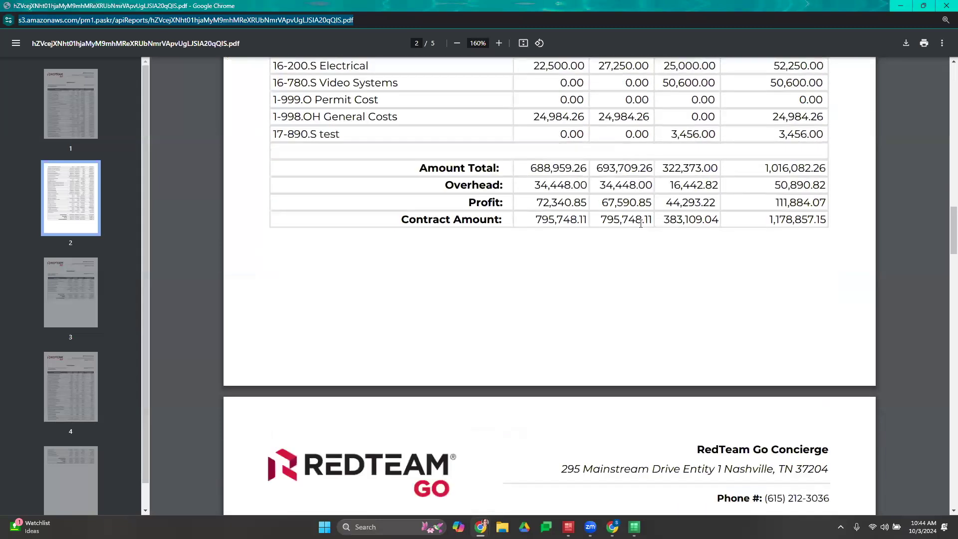
scroll(333, 118, "down", 2)
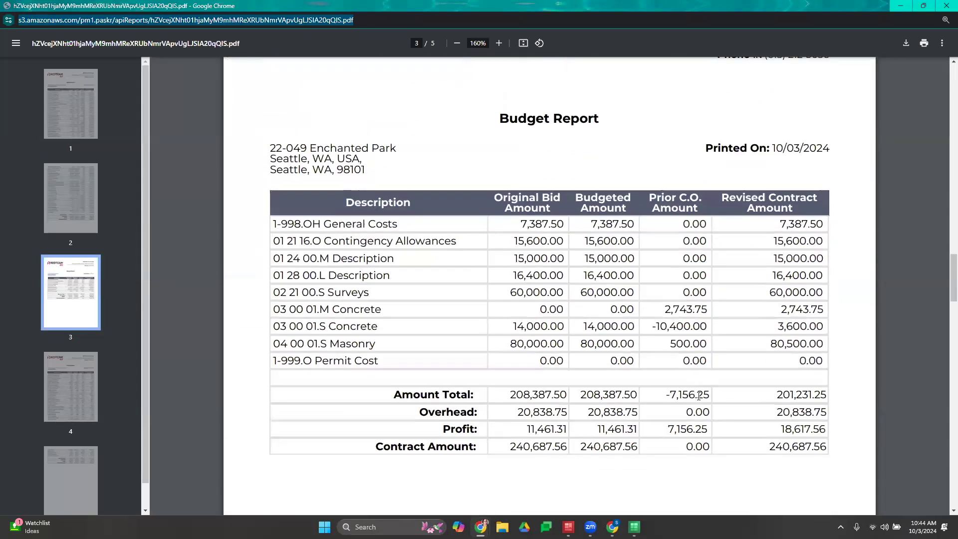
scroll(830, 185, "down", 12)
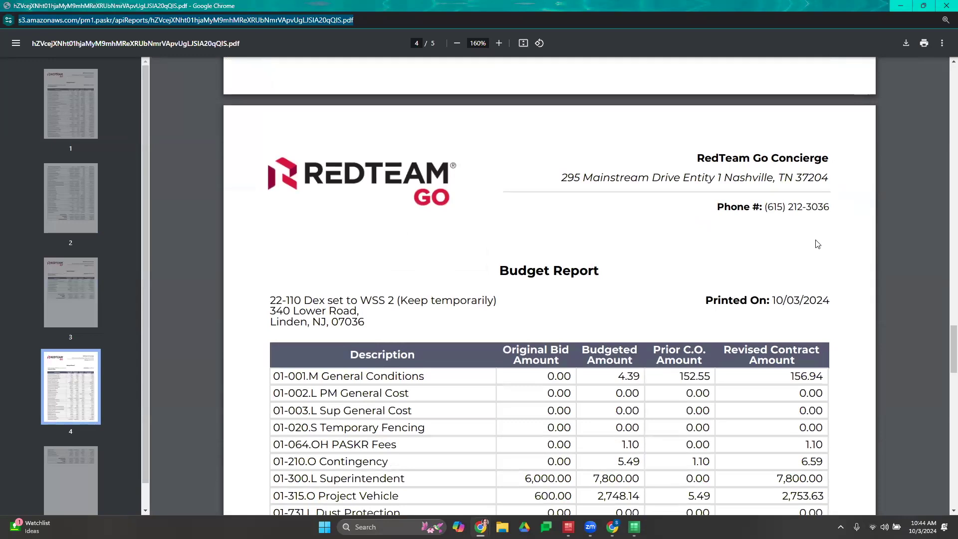
scroll(725, 247, "down", 20)
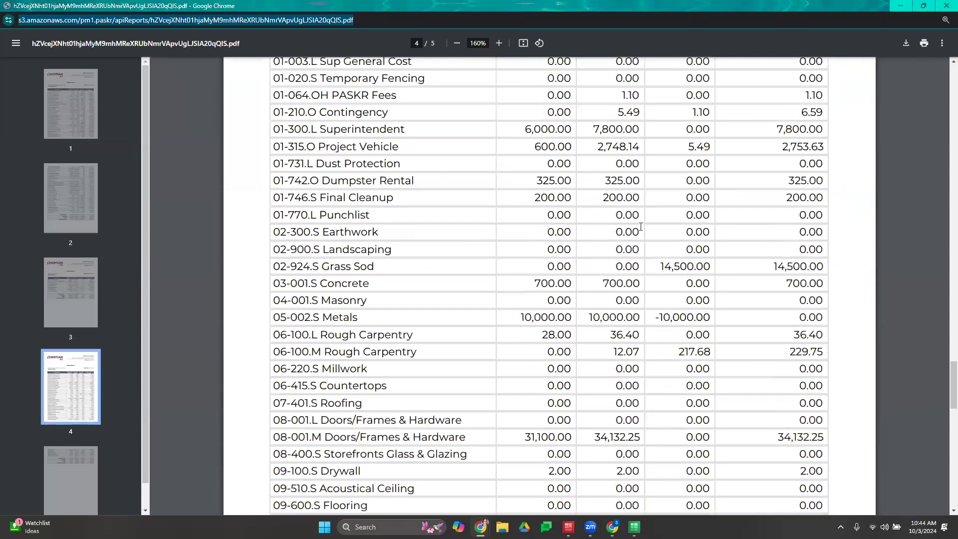
scroll(566, 262, "down", 3)
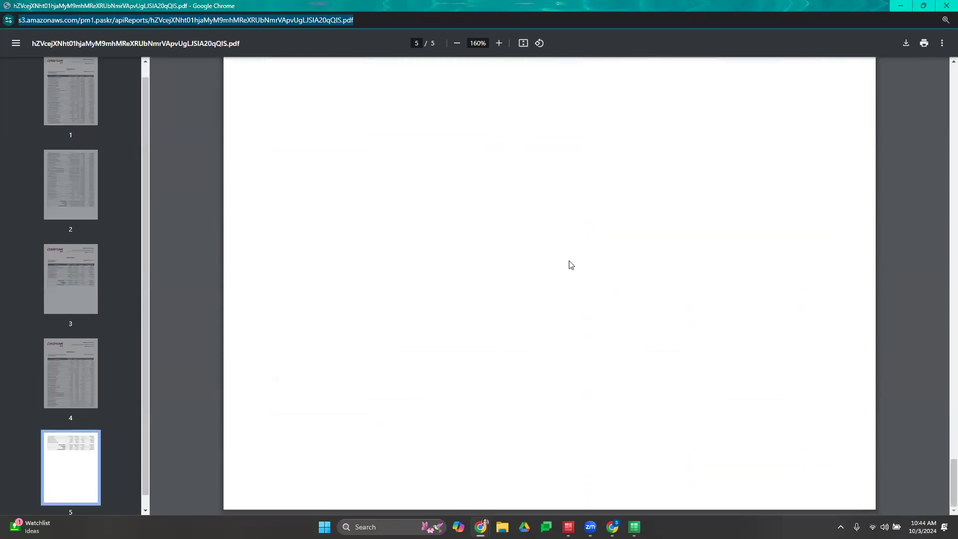
scroll(571, 264, "up", 20)
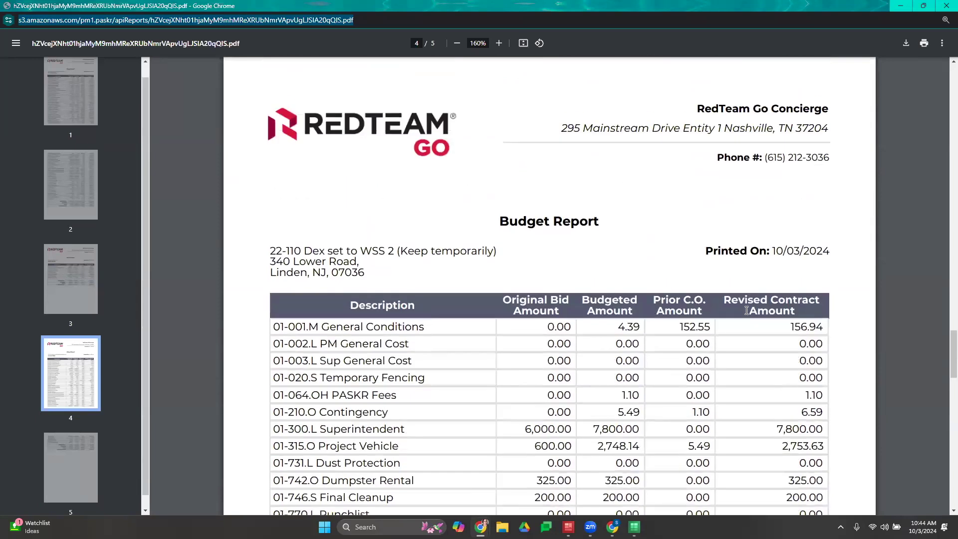
left_click(945, 6)
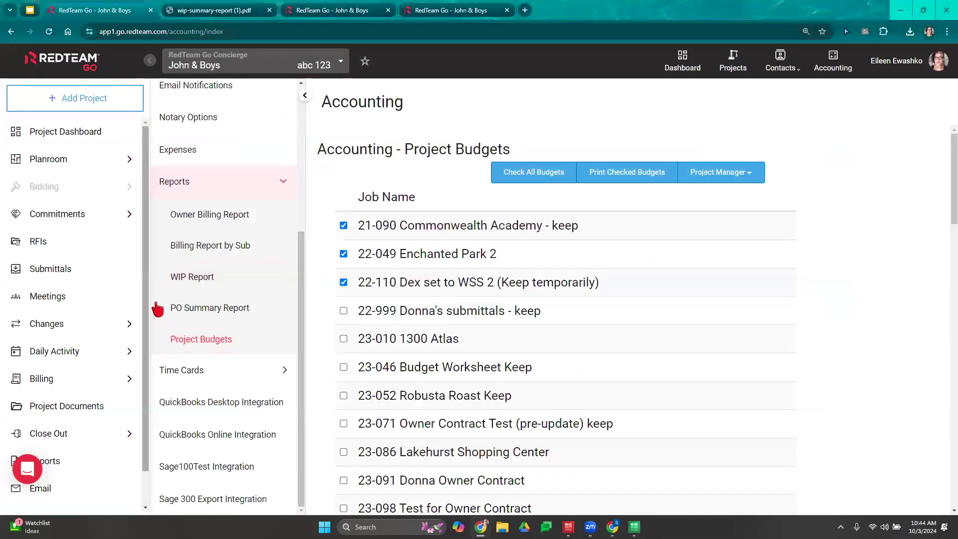
- Collapse the Accounting report list and hide the Accounting navigation beside the Project Budgets job list
left_click(218, 181)
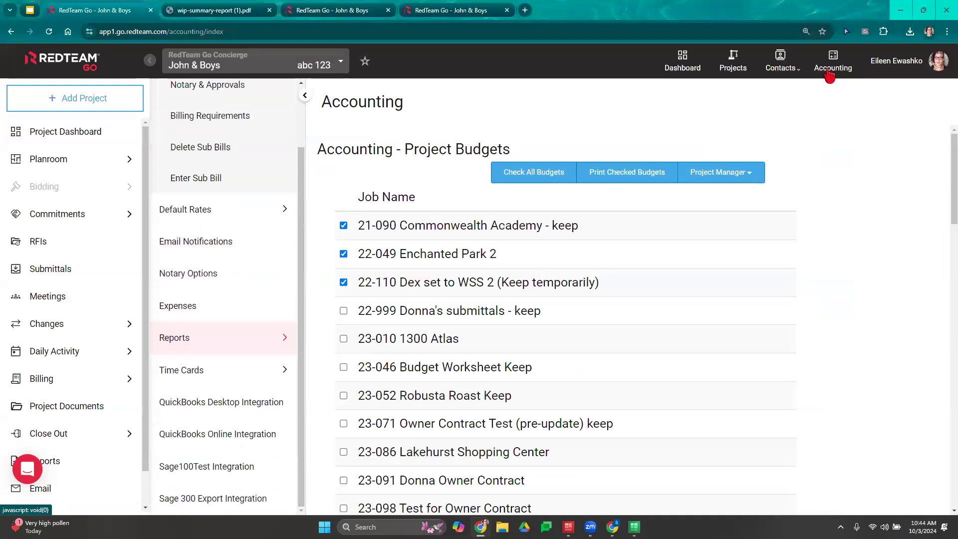
scroll(225, 252, "down", 4)
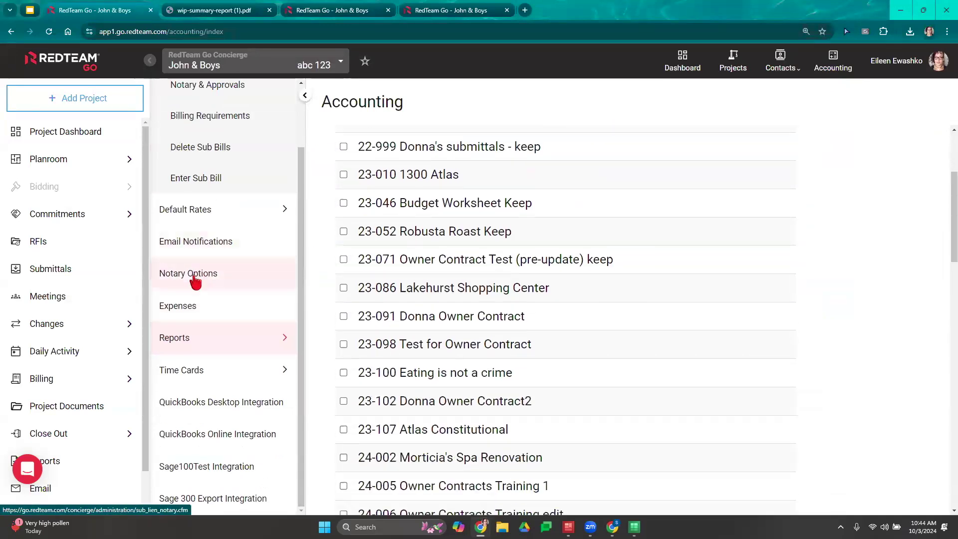
left_click(305, 95)
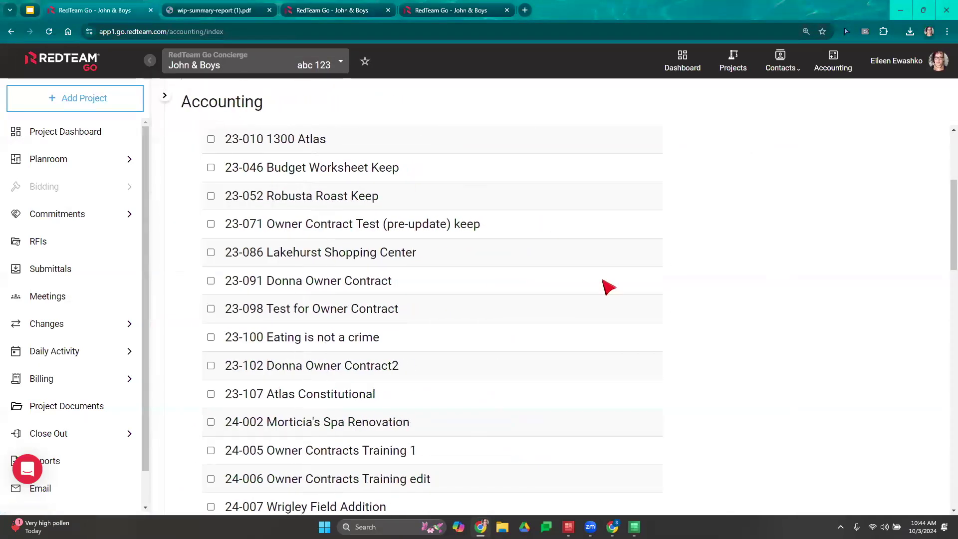
- Open the John & Boys project's report list from the Project Budgets page, view it full screen, and close it
scroll(619, 230, "up", 4)
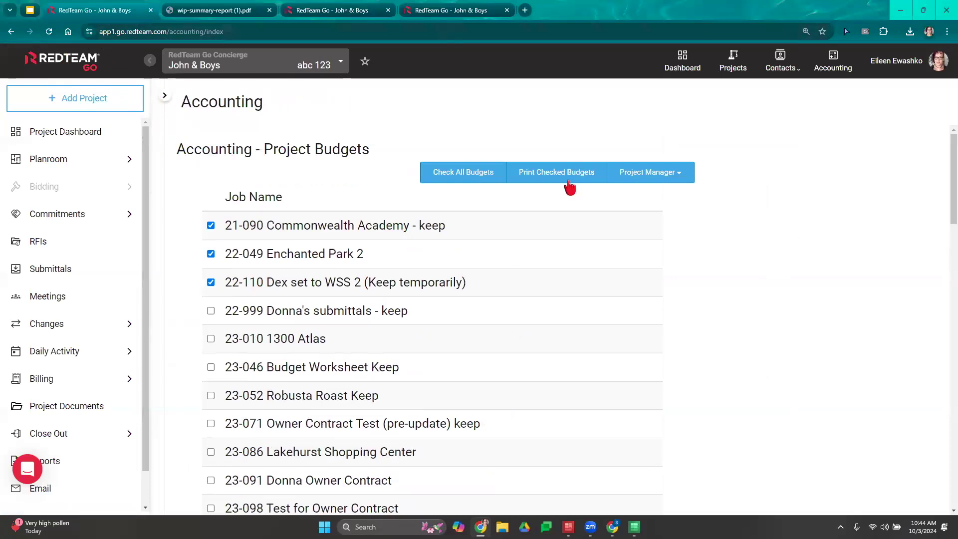
scroll(25, 439, "down", 2)
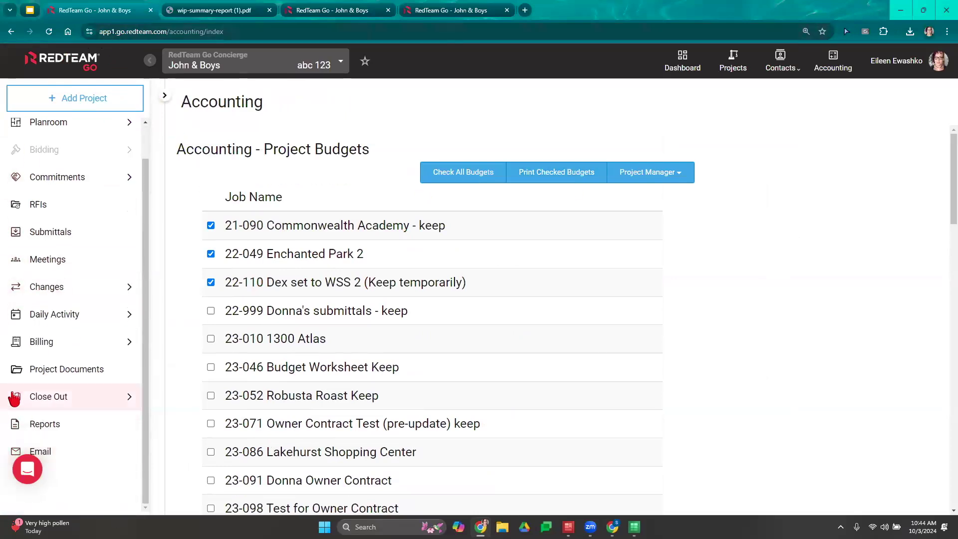
left_click(49, 425)
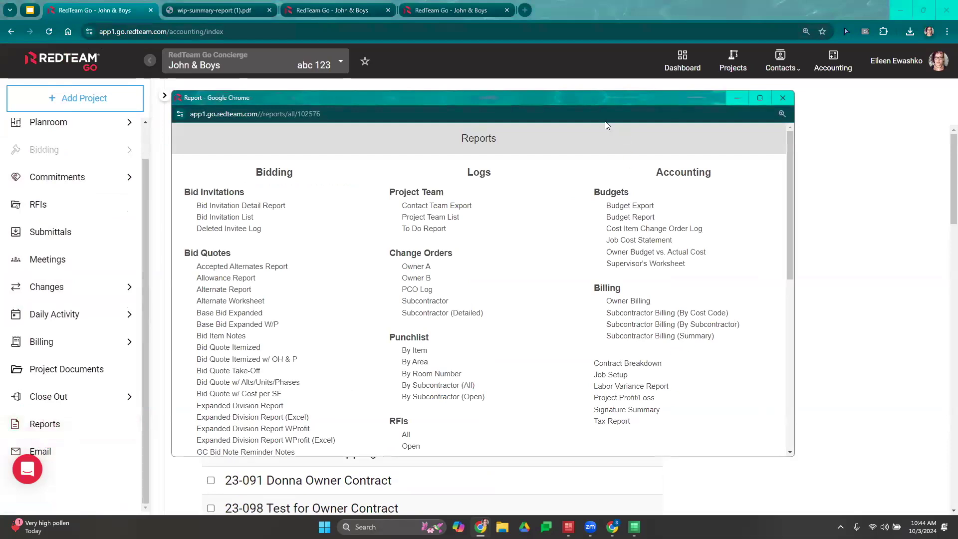
double_click(590, 97)
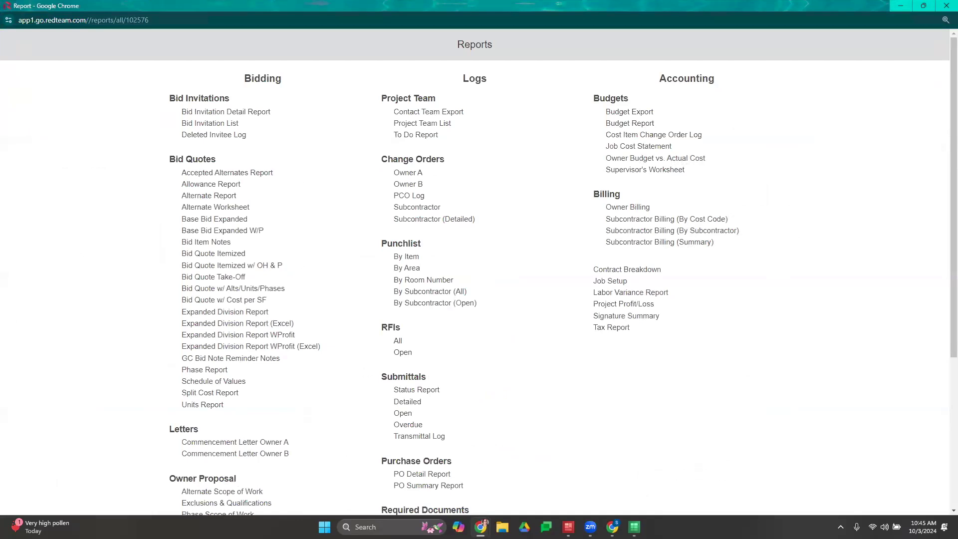
left_click(947, 6)
- Switch to the Morticia's Spa Renovation project and open its report list full screen with enlarged text
left_click(242, 66)
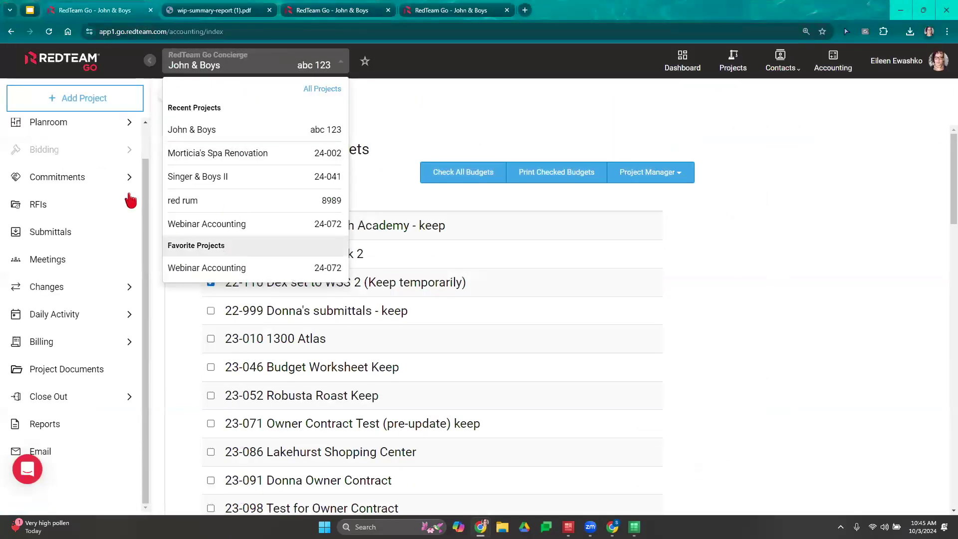
left_click(192, 153)
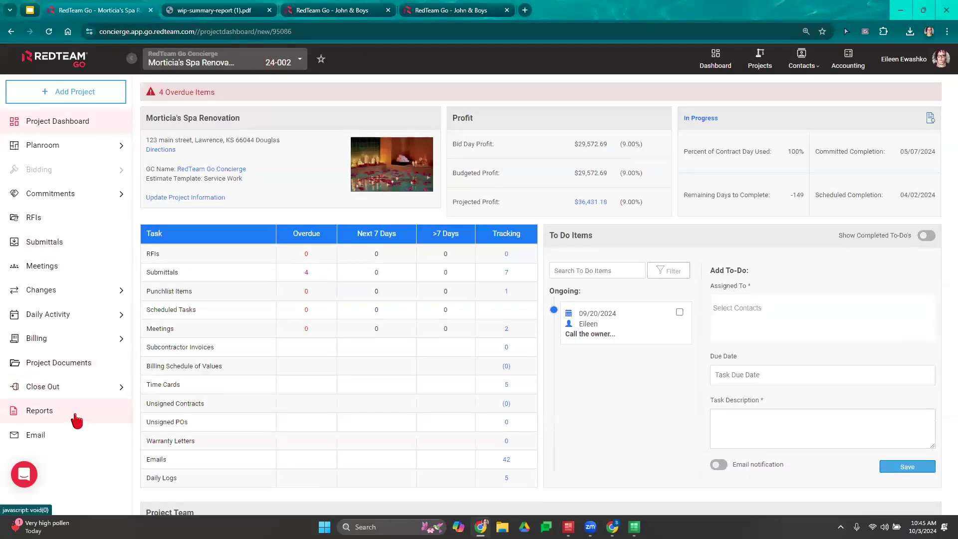
left_click(76, 415)
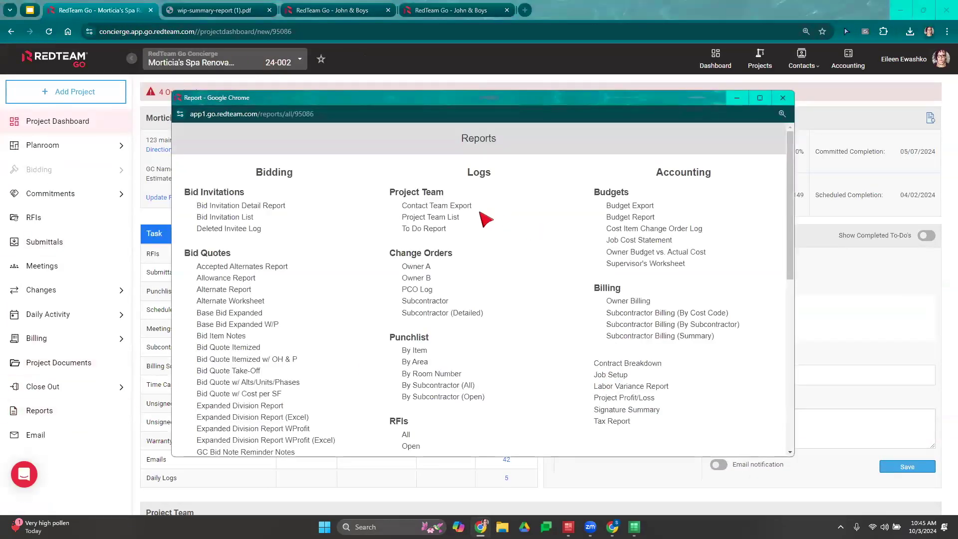
double_click(563, 105)
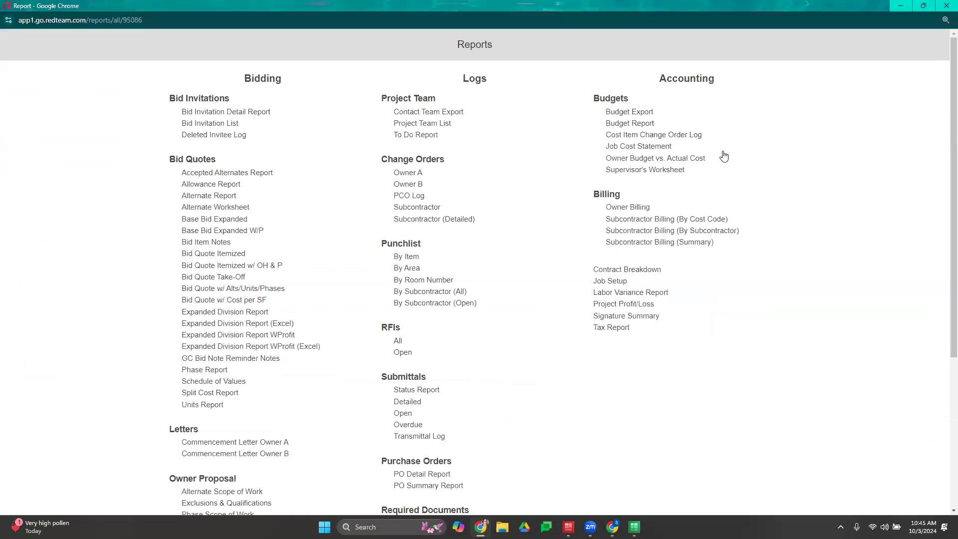
key("ctrl+plus")
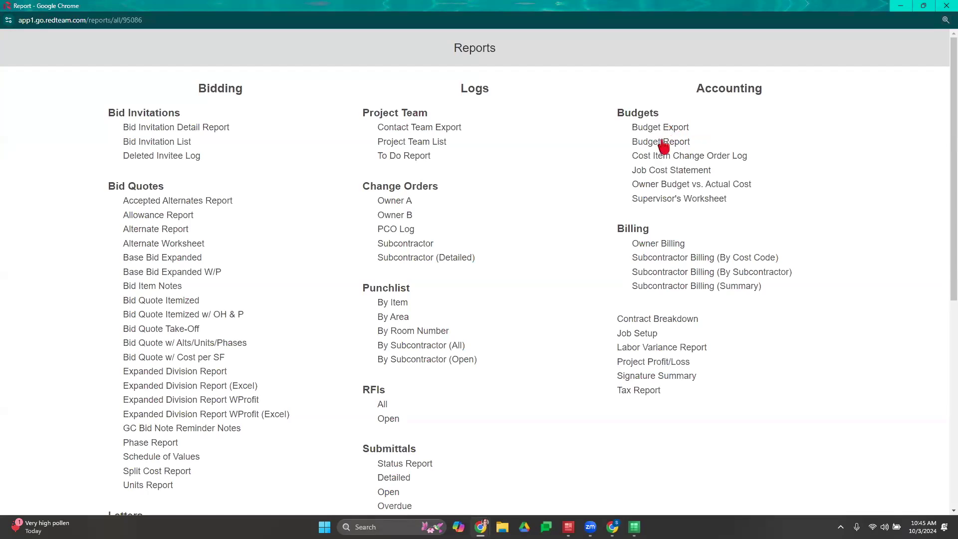
- Run the project's Budget Report in a new tab and close the two leftover John & Boys Accounting tabs
left_click(664, 143)
left_click(509, 170)
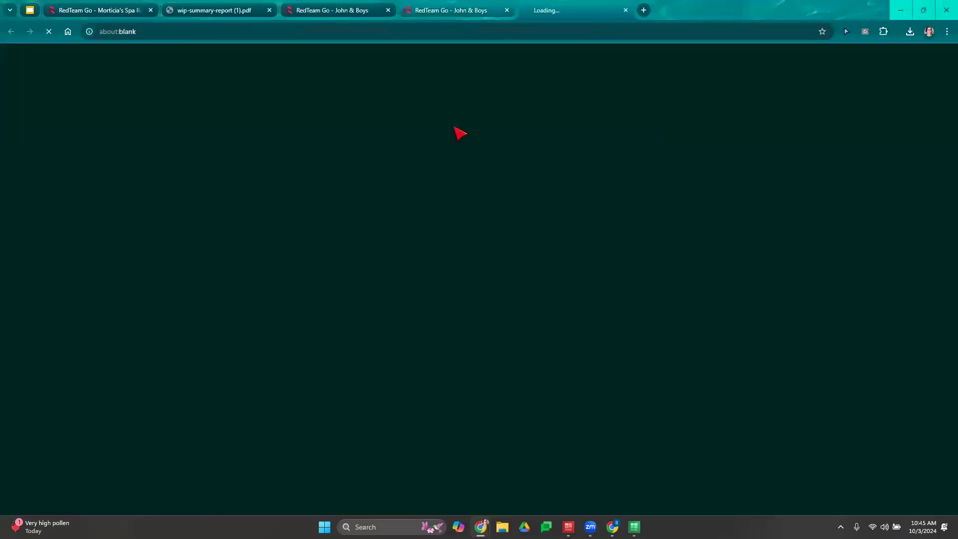
left_click(455, 11)
left_click(312, 8)
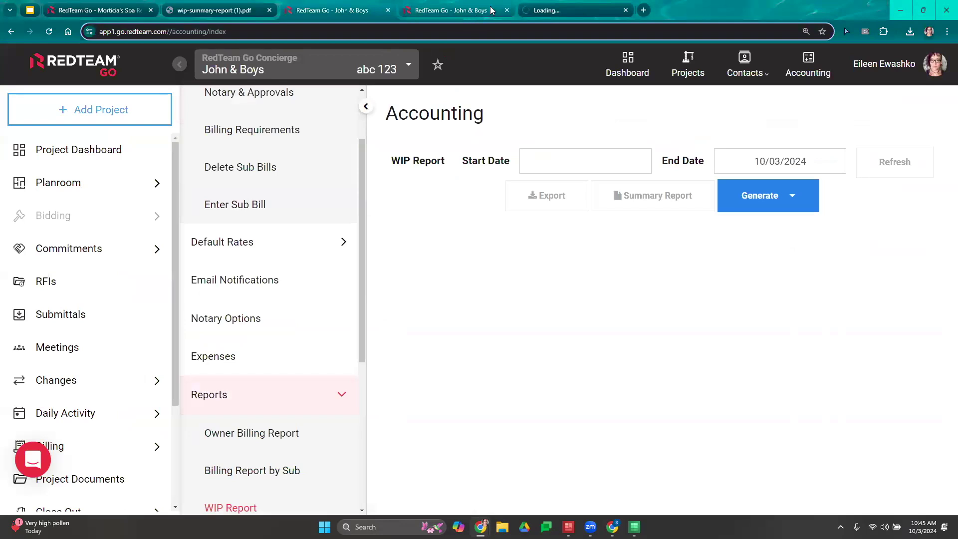
left_click(505, 11)
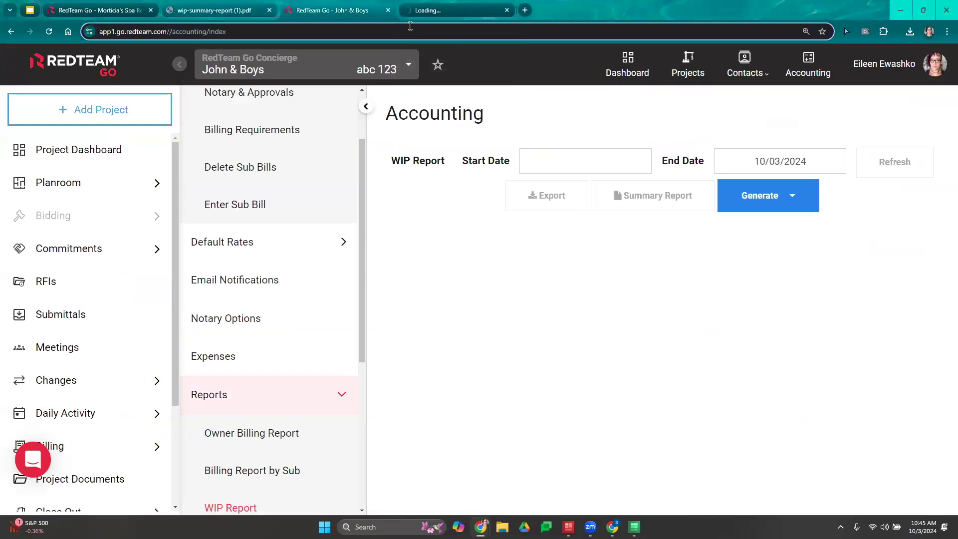
left_click(388, 11)
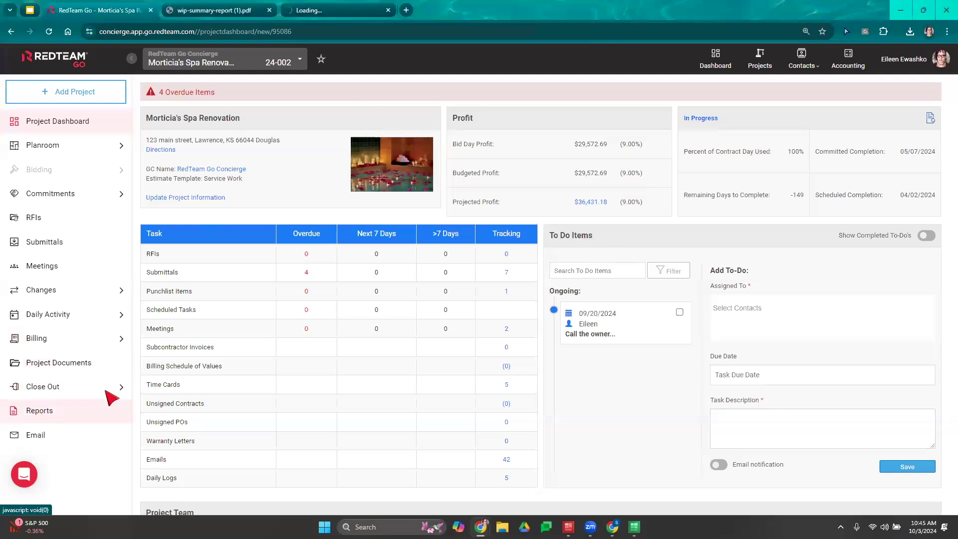
- Return to the report list, open Owner Budget vs. Actual Cost full screen, examine its revenue, cost and profit/loss columns, and close it
left_click(39, 410)
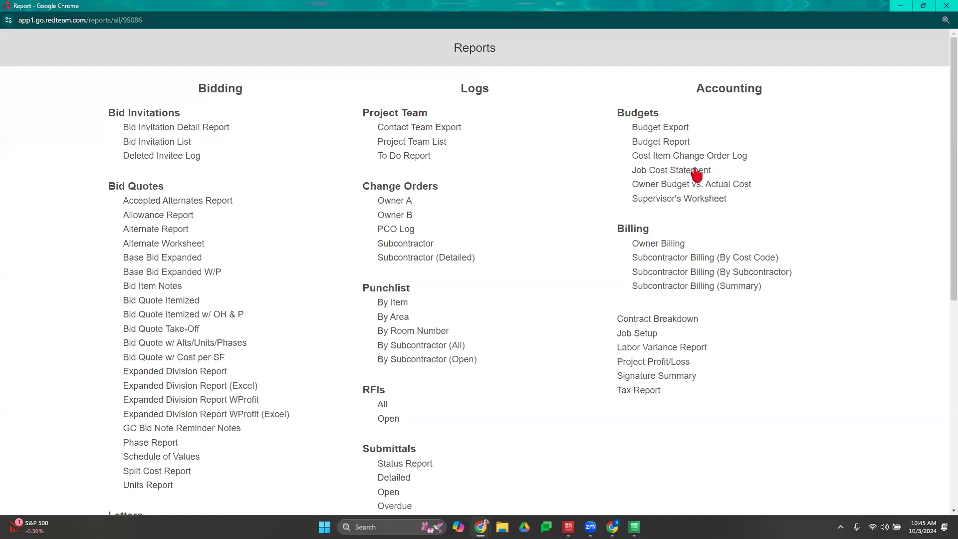
left_click(683, 184)
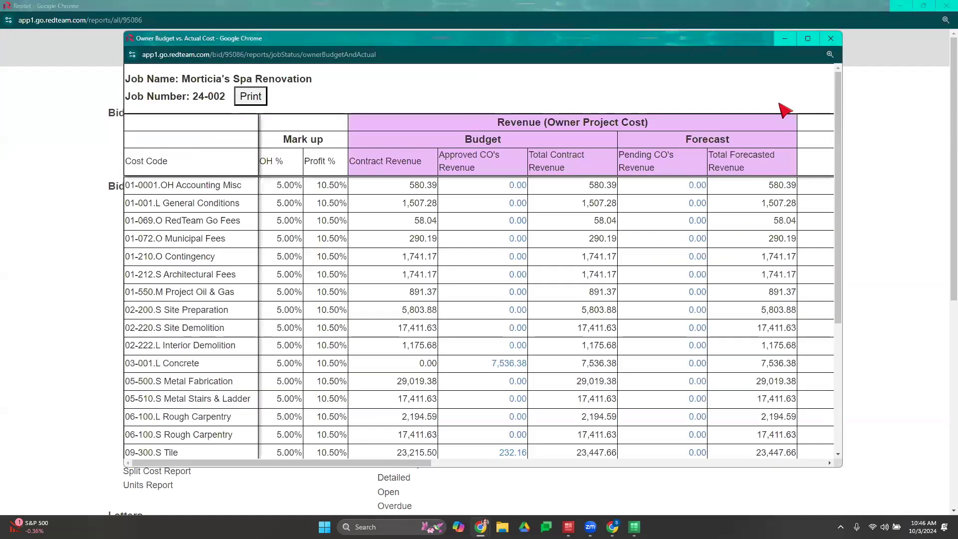
left_click(798, 39)
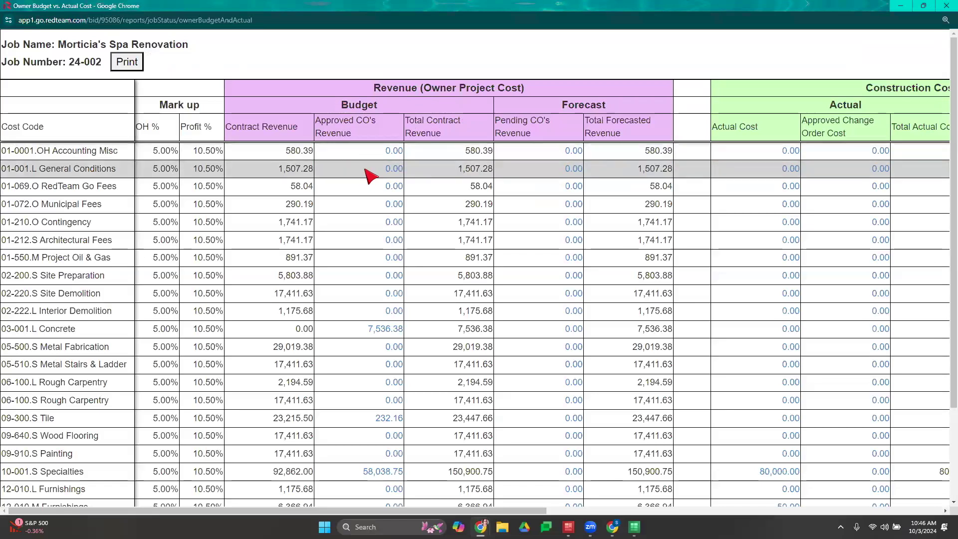
scroll(598, 60, "down", 1)
scroll(579, 222, "up", 1)
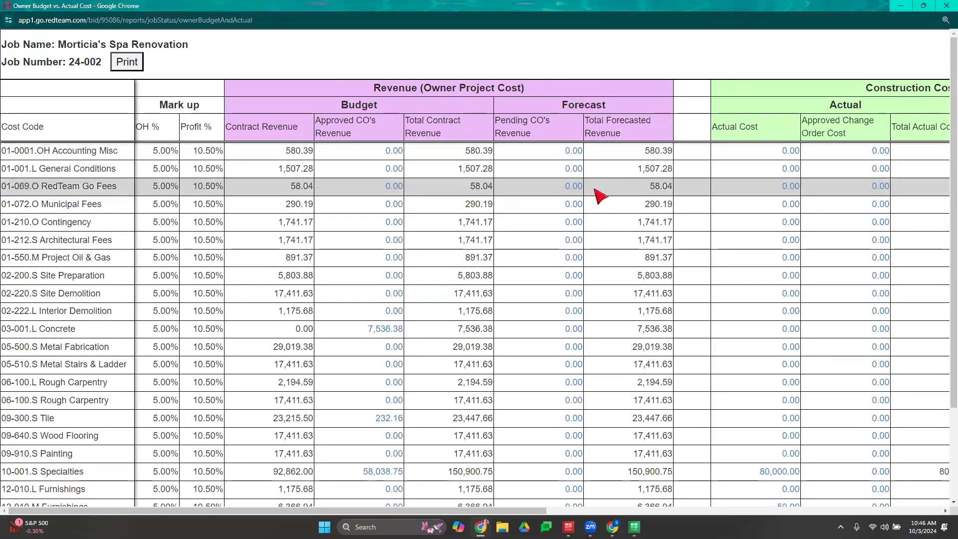
scroll(621, 329, "down", 1)
scroll(621, 332, "down", 3)
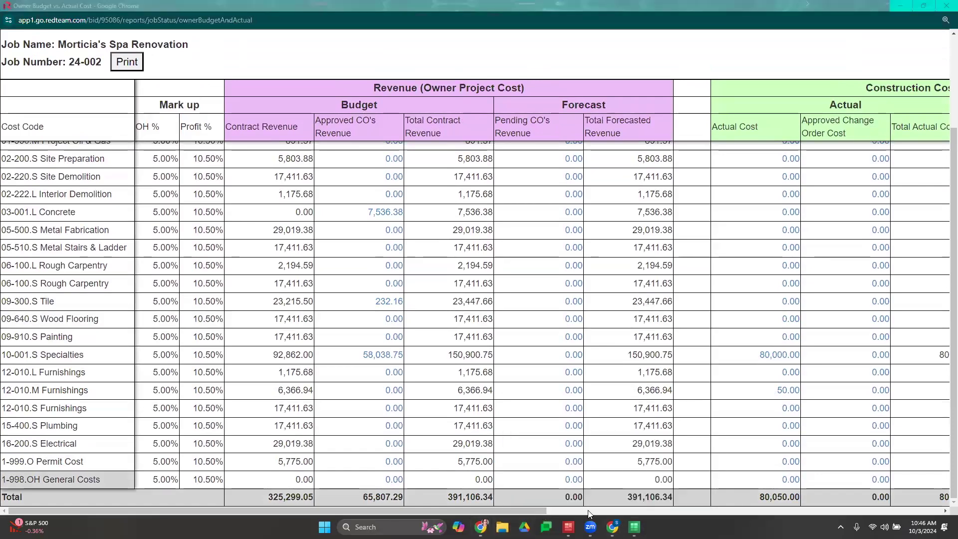
left_click_drag(504, 510, 943, 518)
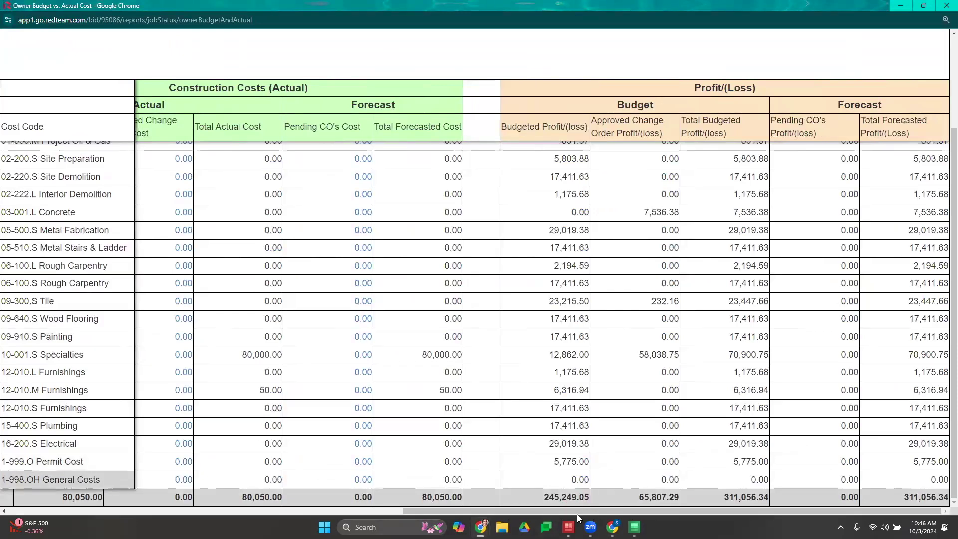
left_click_drag(576, 514, 182, 514)
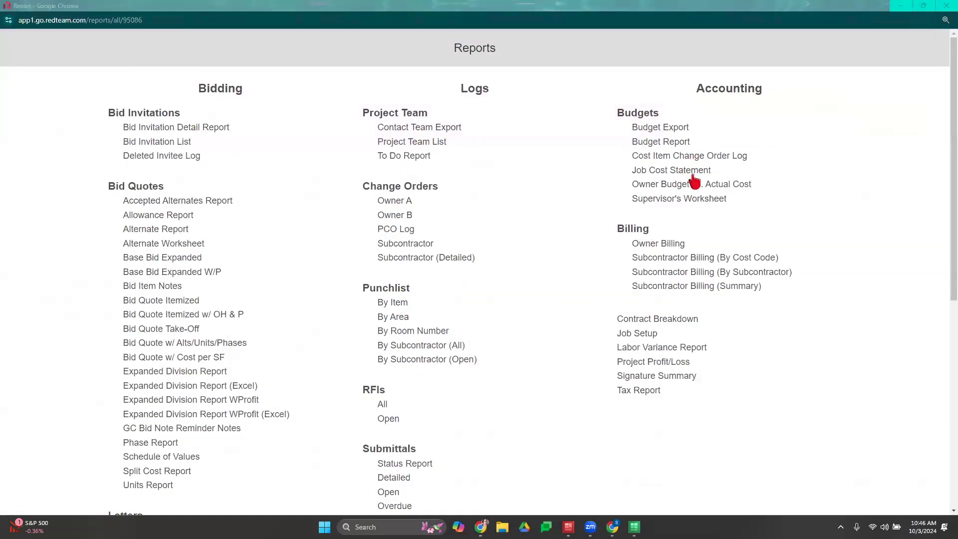
- Look through the Supervisor's Worksheet's awards and subcontractor contacts, view the Owner Billing report, and close both
left_click(699, 199)
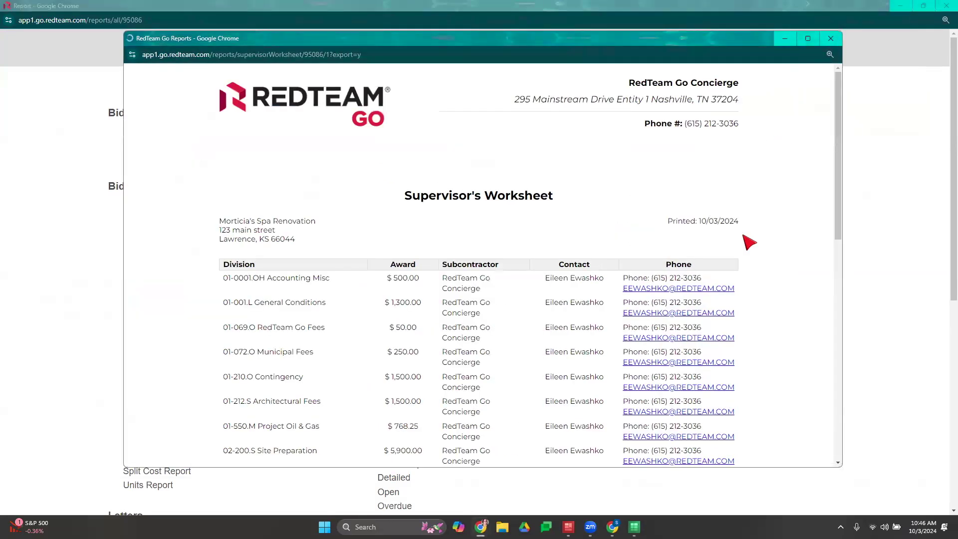
scroll(542, 248, "down", 1)
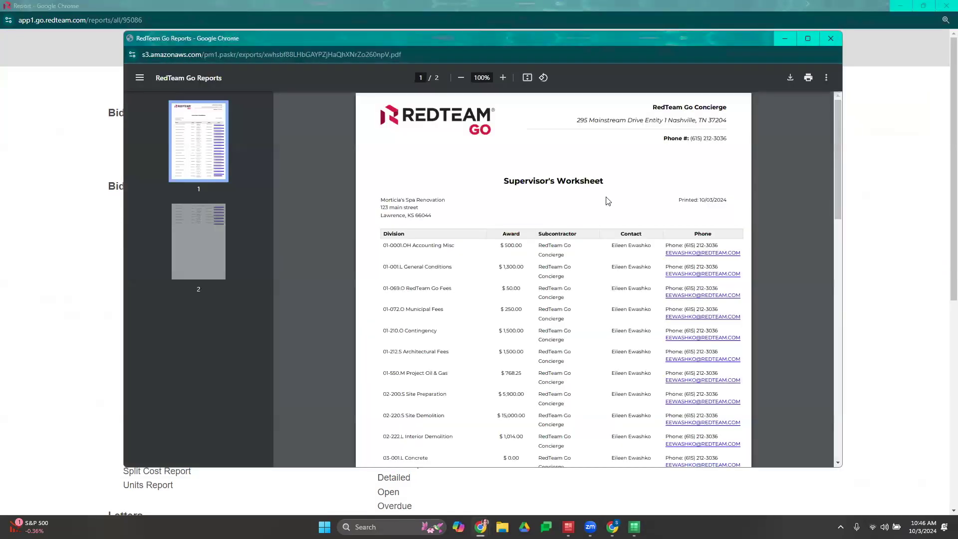
scroll(509, 254, "down", 1)
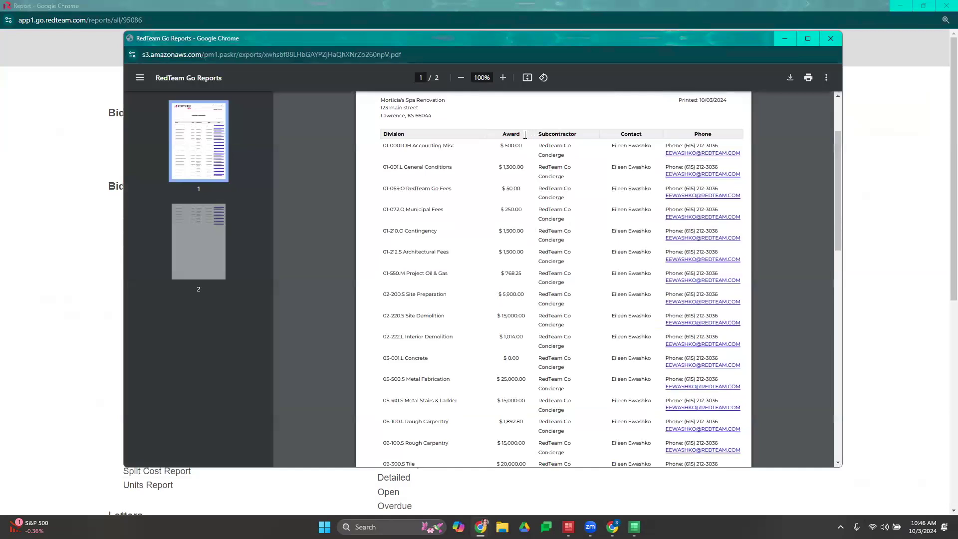
scroll(503, 274, "down", 12)
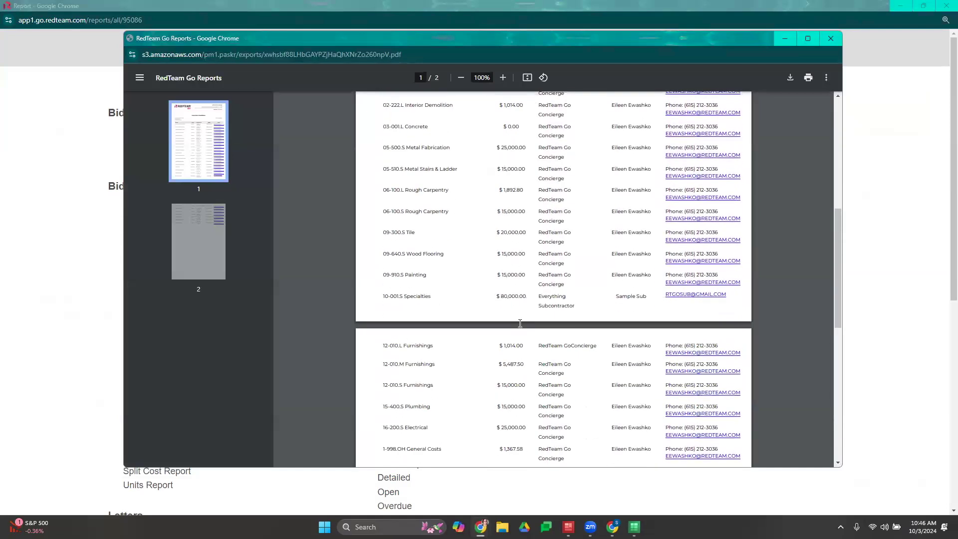
scroll(660, 264, "up", 6)
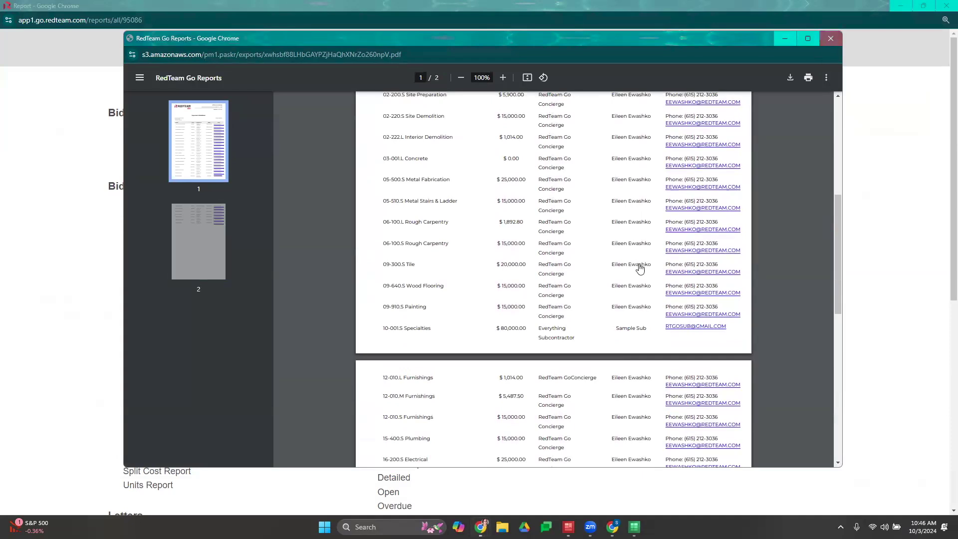
key("ctrl+w")
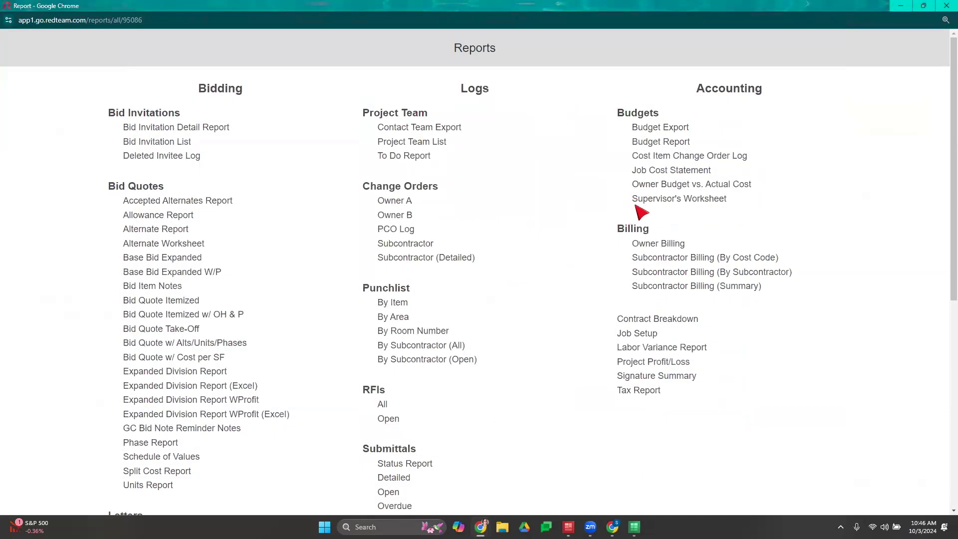
left_click(681, 246)
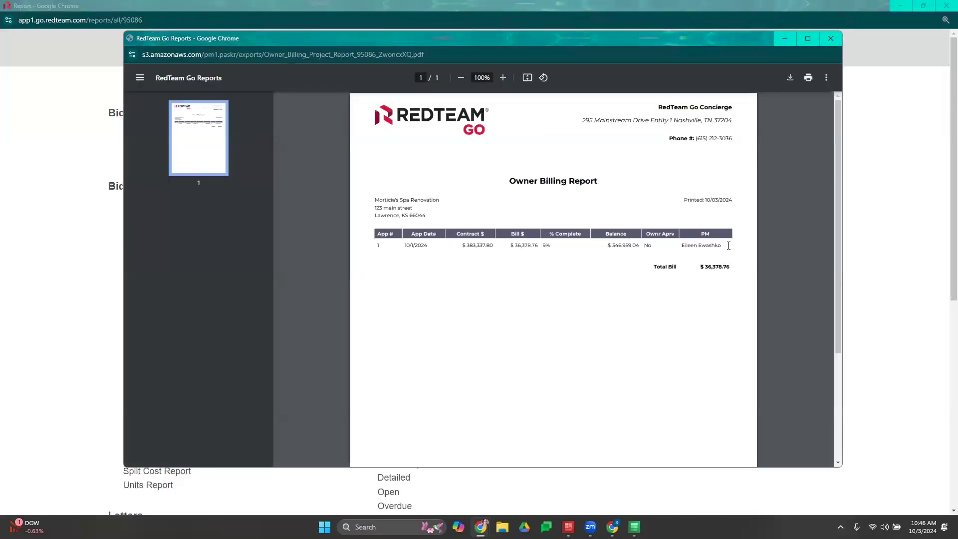
left_click(831, 38)
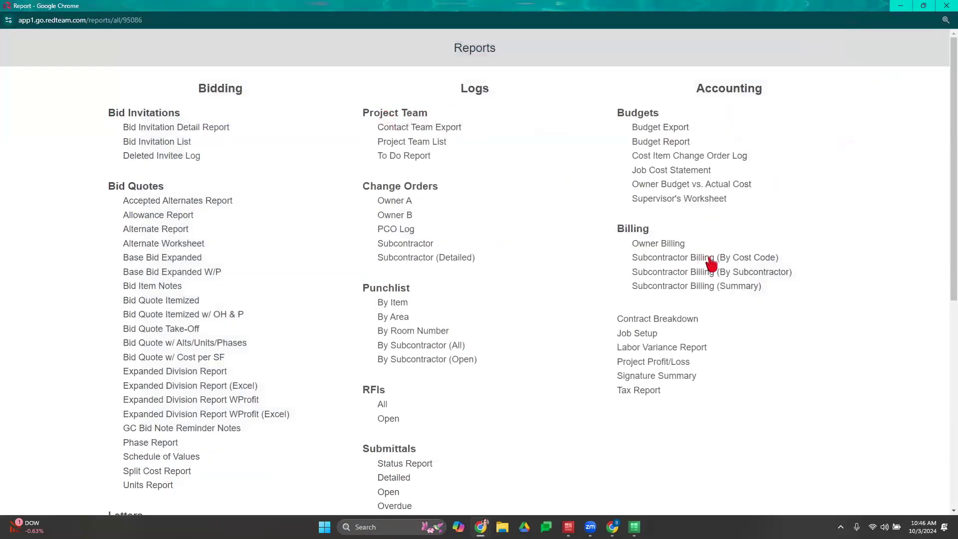
- Run the Subcontractor Billing (By Cost Code) report for Morticia's Spa Renovation and enlarge the PDF to read its notice
left_click(711, 258)
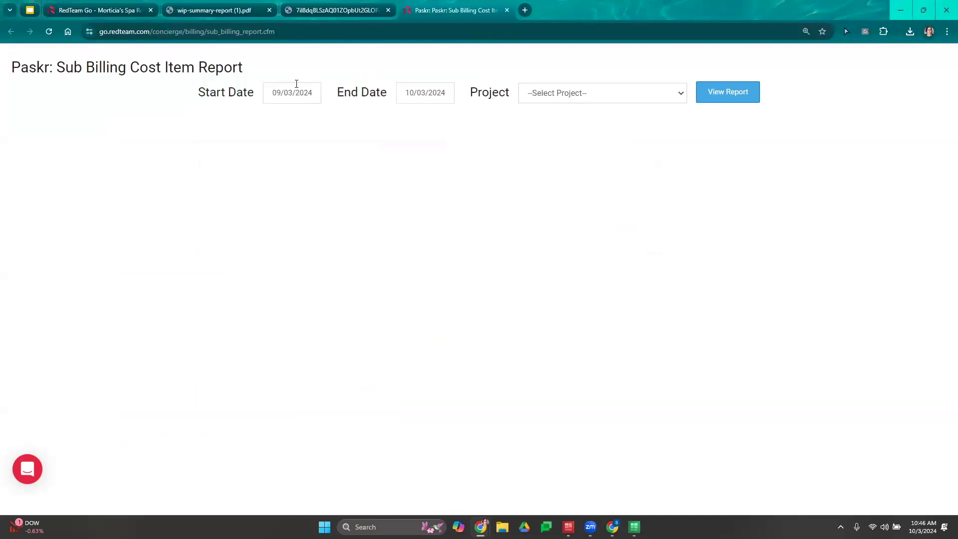
left_click(296, 85)
left_click(573, 92)
scroll(598, 278, "down", 10)
scroll(620, 286, "down", 3)
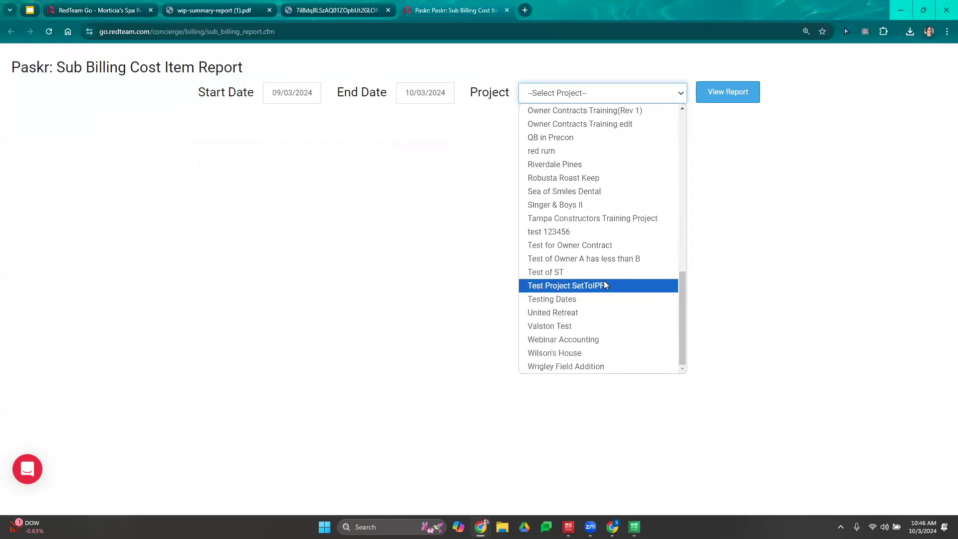
scroll(605, 285, "up", 3)
left_click(618, 157)
left_click(721, 92)
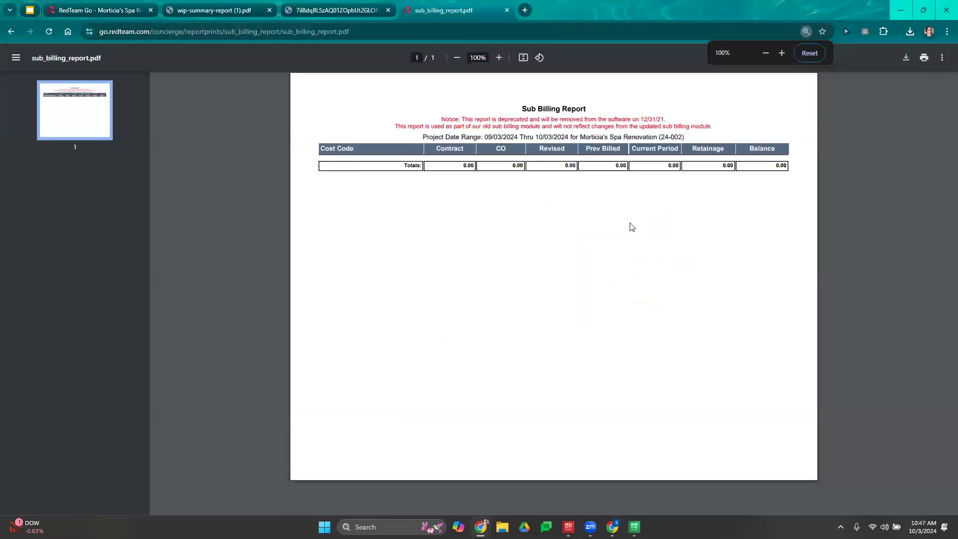
scroll(637, 227, "up", 5)
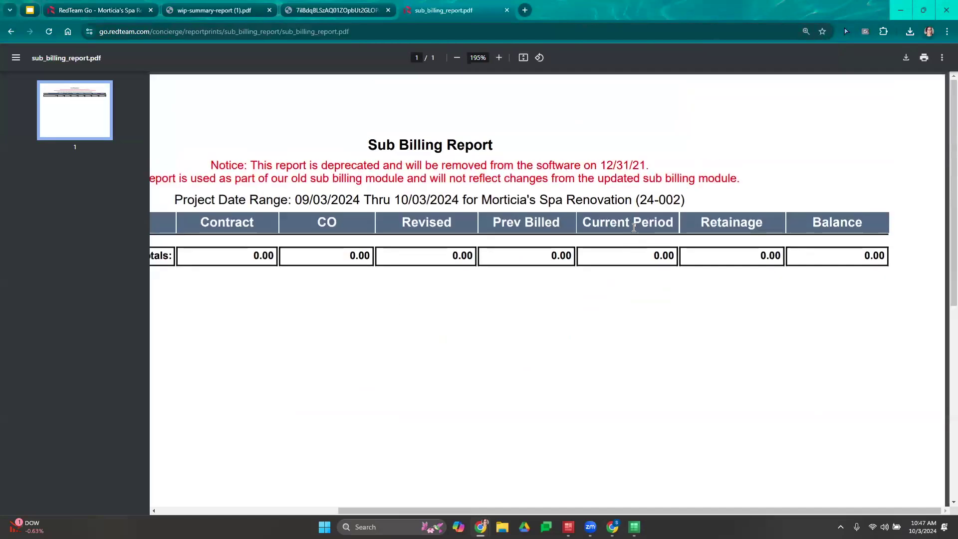
scroll(634, 228, "down", 2)
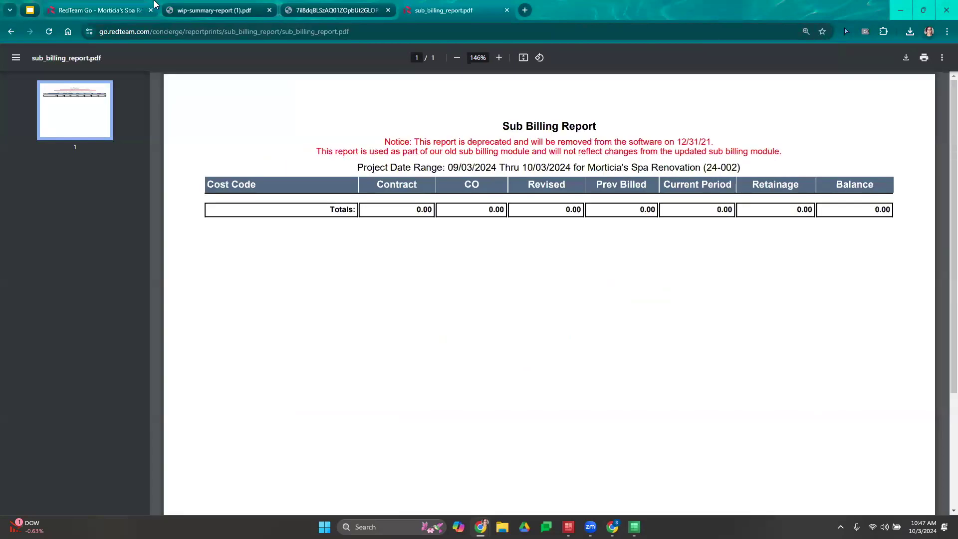
- Go back to the Morticia's Spa Renovation dashboard and reopen the project's report list
left_click(210, 10)
left_click(98, 10)
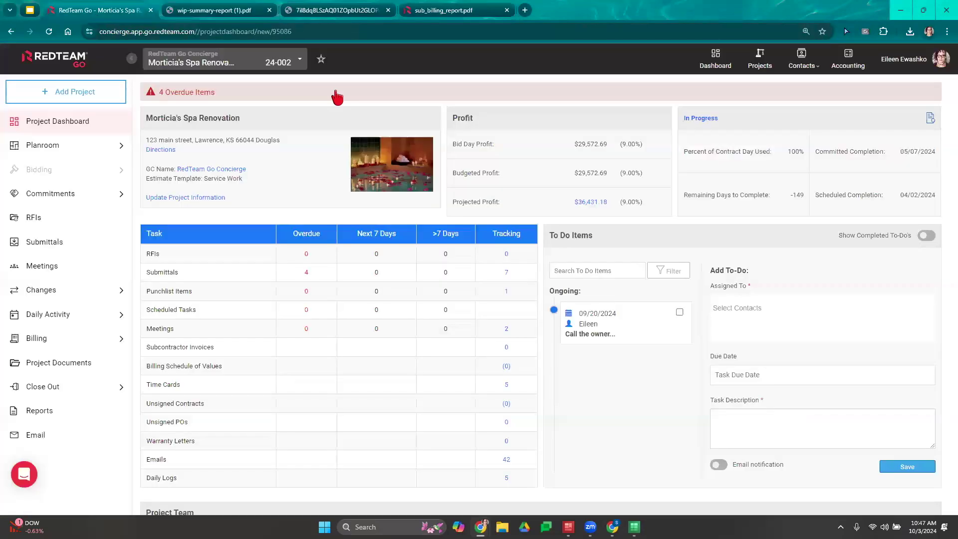
left_click(50, 411)
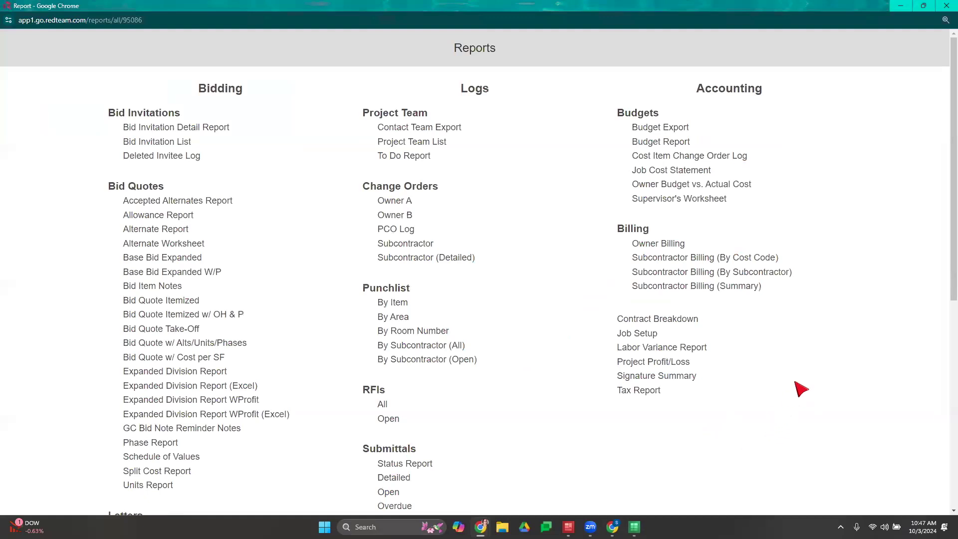
- View the setup form for the Subcontractor Billing (By Subcontractor) report, then close it and the project's report list
left_click(712, 273)
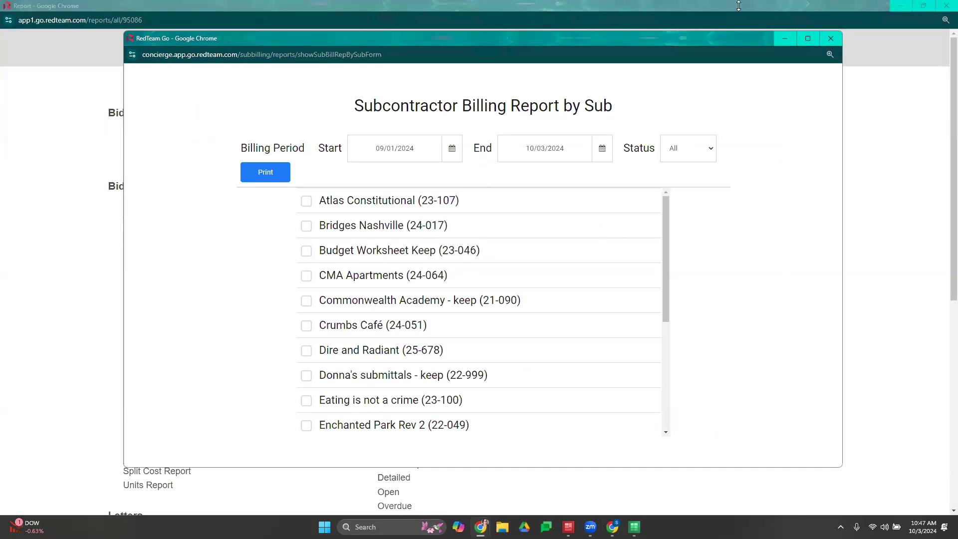
left_click(830, 38)
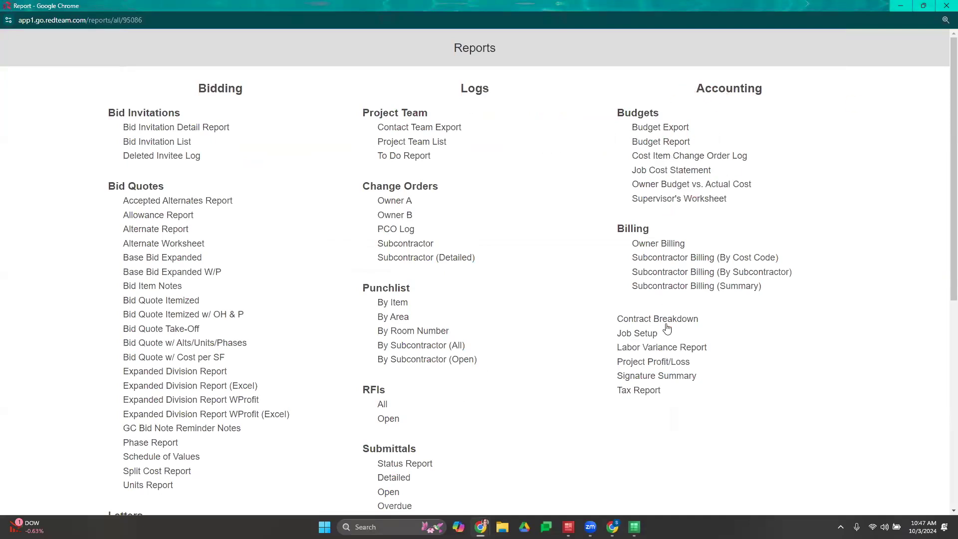
left_click(947, 6)
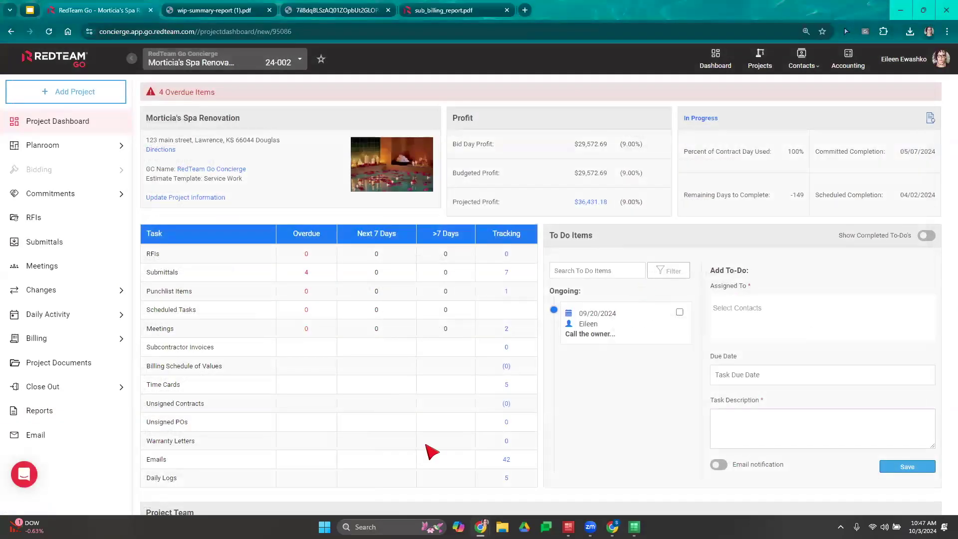
- Open the project's Owner A billing and look across the existing Contract A billings through to the Paid column
left_click(40, 339)
left_click(35, 368)
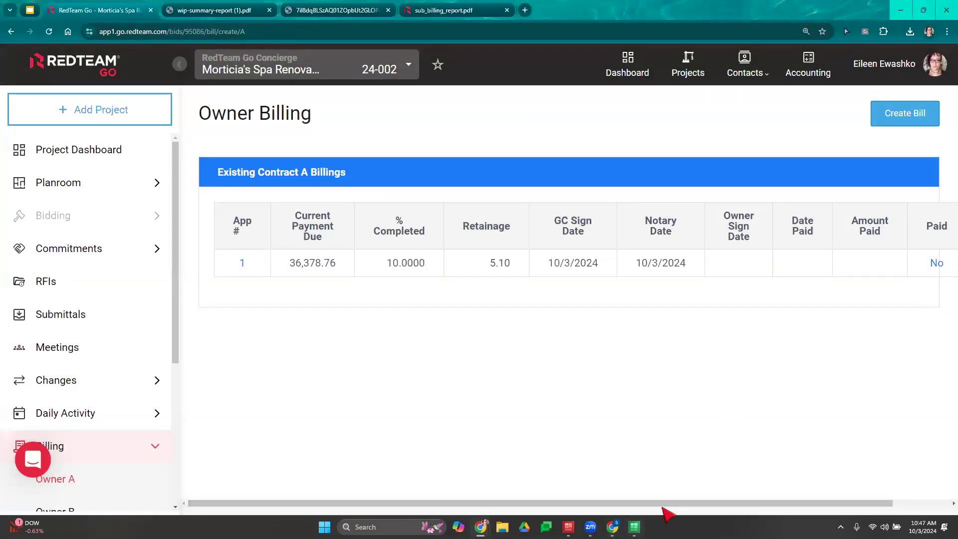
left_click_drag(667, 504, 728, 503)
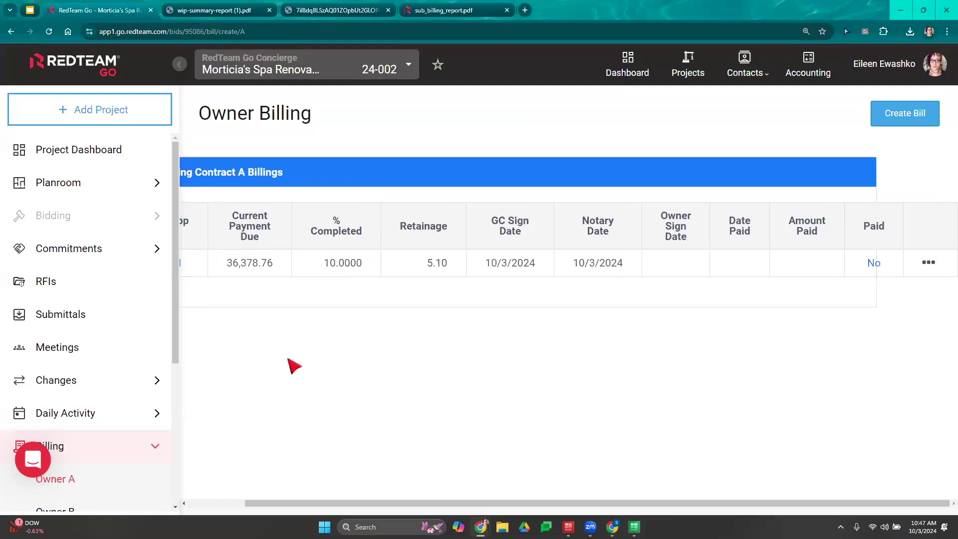
- View the Budget Worksheet under the project's commitments, then go back to the Project Dashboard
left_click(107, 249)
left_click(75, 321)
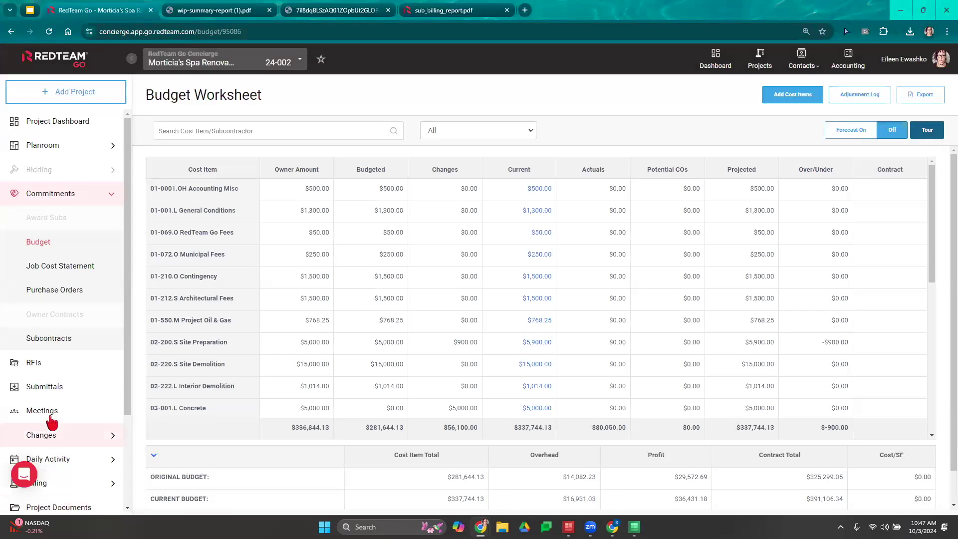
left_click(46, 122)
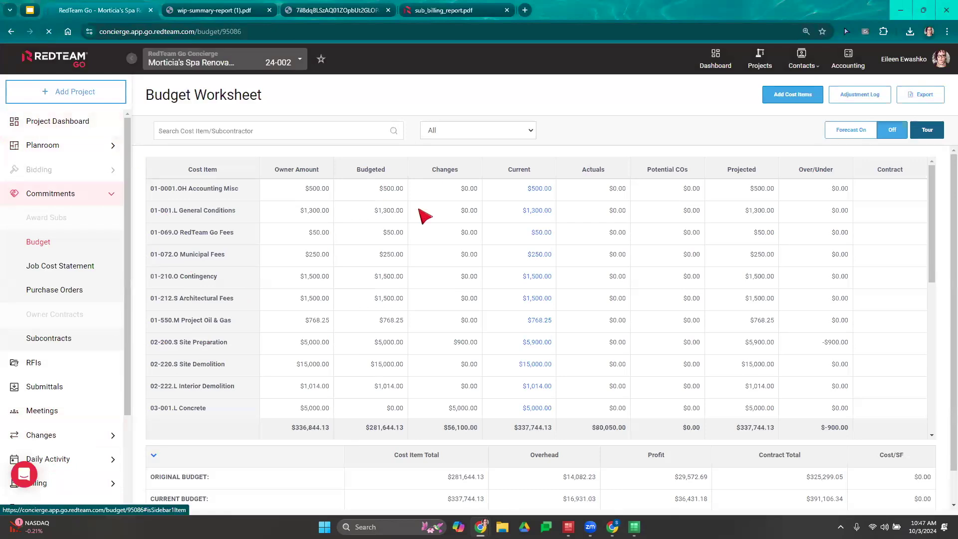